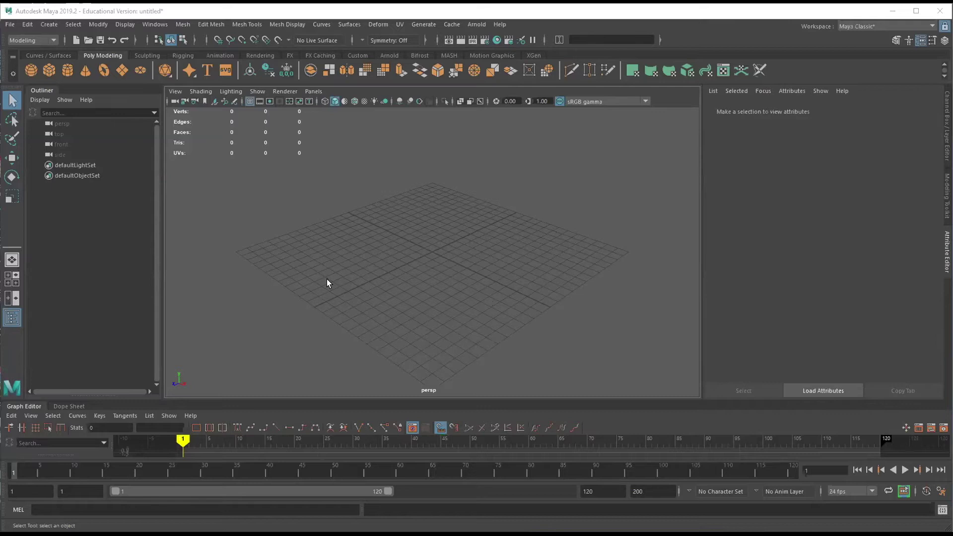
Create a polygon cube at the origin and scale it uniformly to about 2.245
click(49, 70)
key(r)
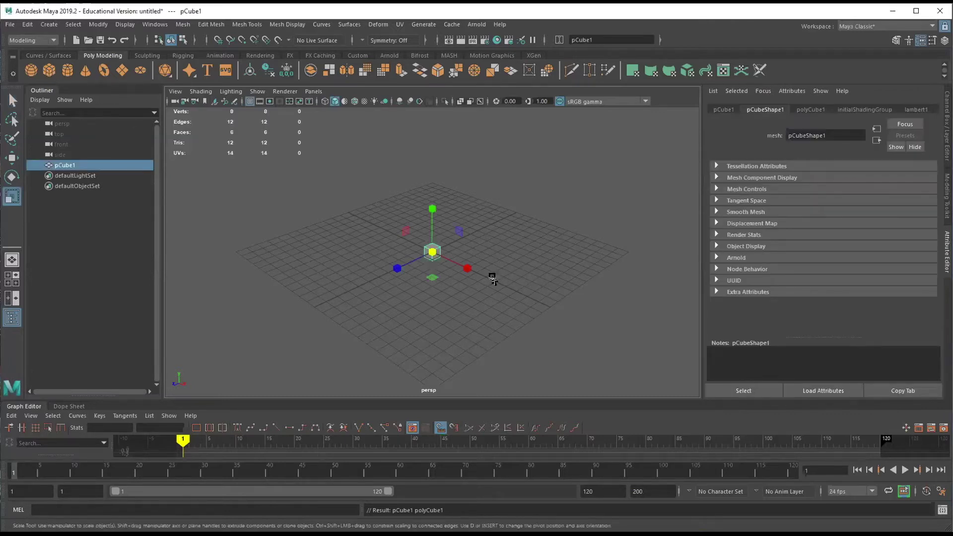
drag(436, 253, 443, 262)
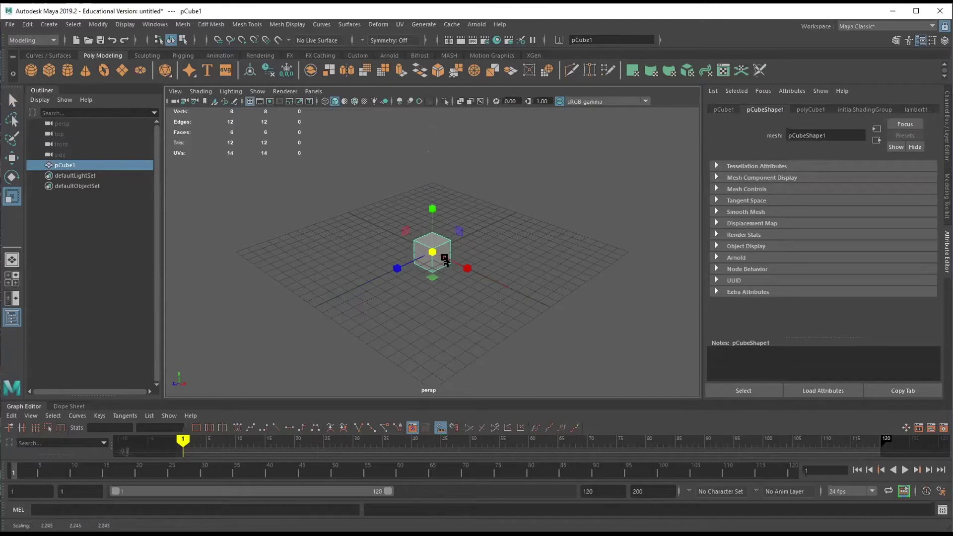
Move the cube's pivot point straight down to its base, snapping it to a bottom vertex
alt+drag(538, 281, 538, 265)
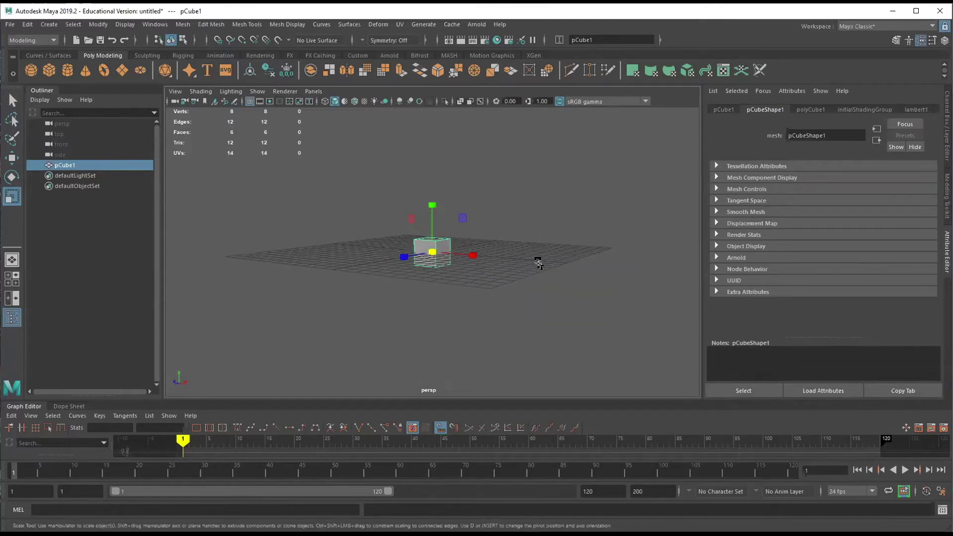
key(w)
scroll(510, 295, up, 3)
alt+drag(510, 295, 548, 282)
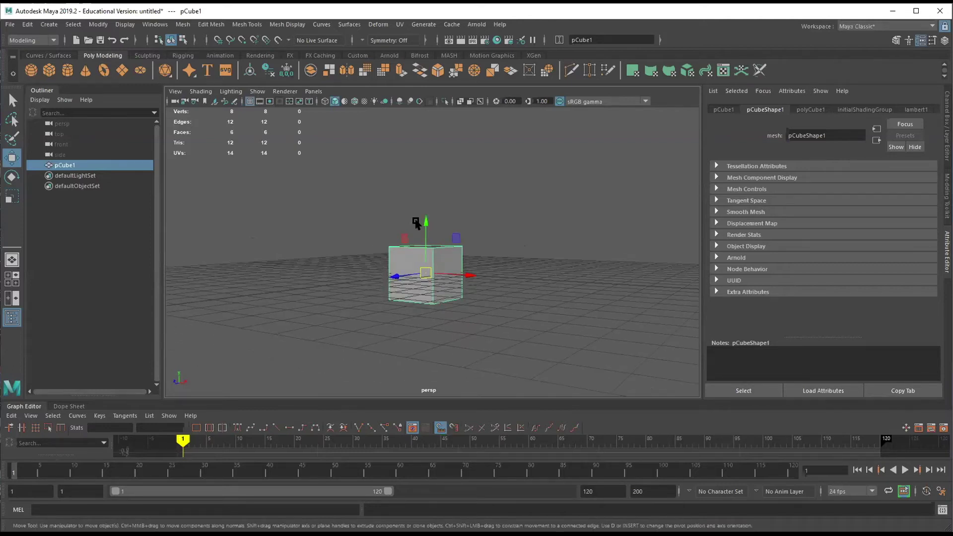
key(d)
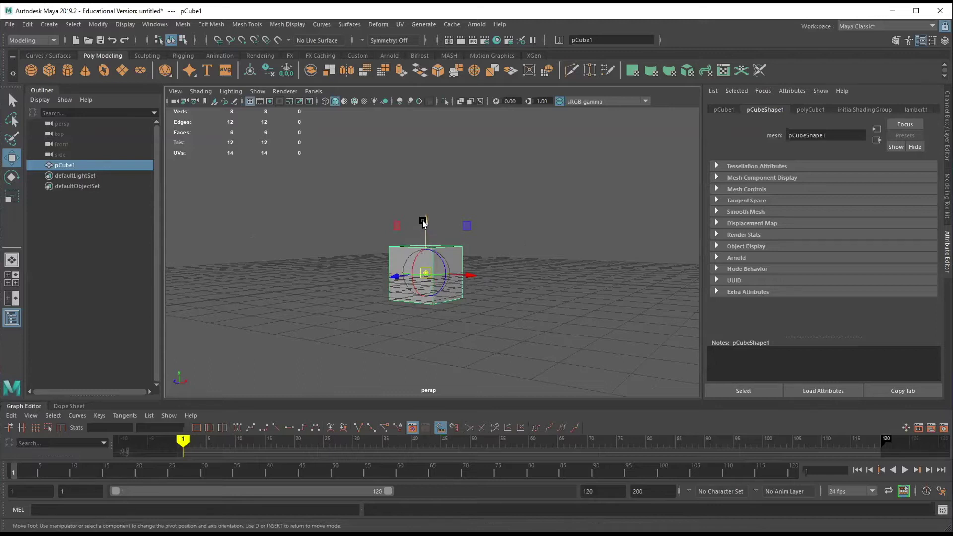
alt+drag(534, 258, 536, 251)
key(v)
drag(427, 221, 429, 314)
key(Insert)
Raise the cube vertically with snapping so its base rests on the grid plane
alt+drag(559, 342, 542, 313)
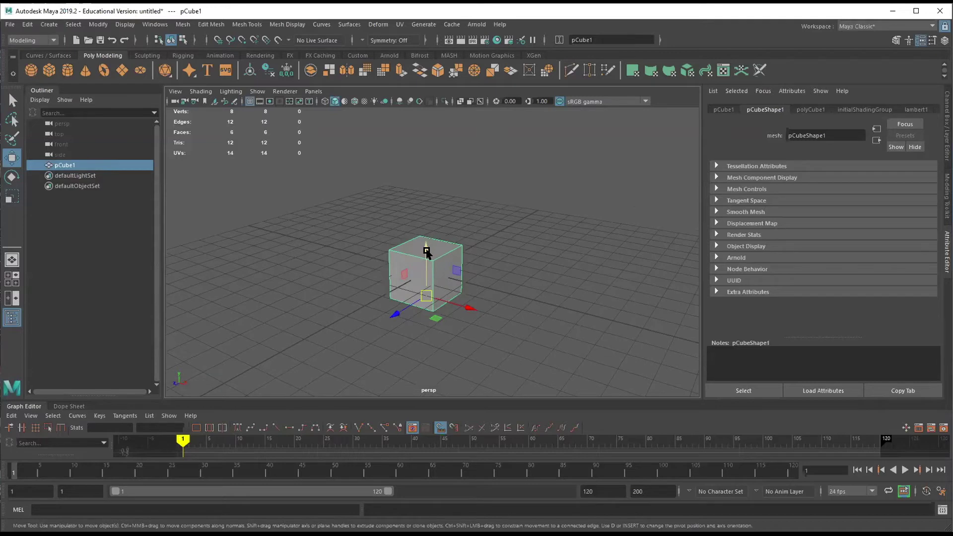
key(v)
drag(426, 252, 426, 266)
alt+drag(517, 304, 520, 278)
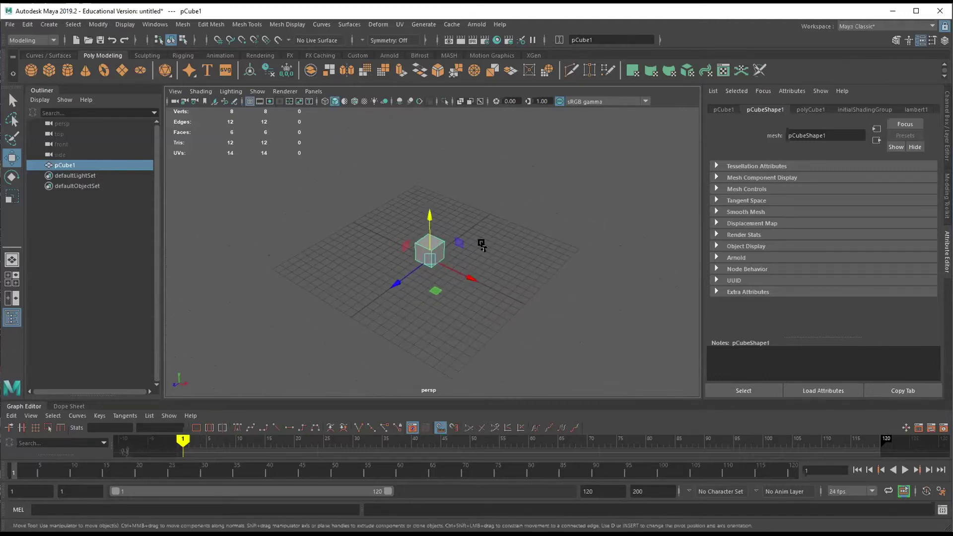
Add a polygon plane scaled far beyond the grid as the ground, with width and height subdivisions set to 1
click(122, 70)
key(r)
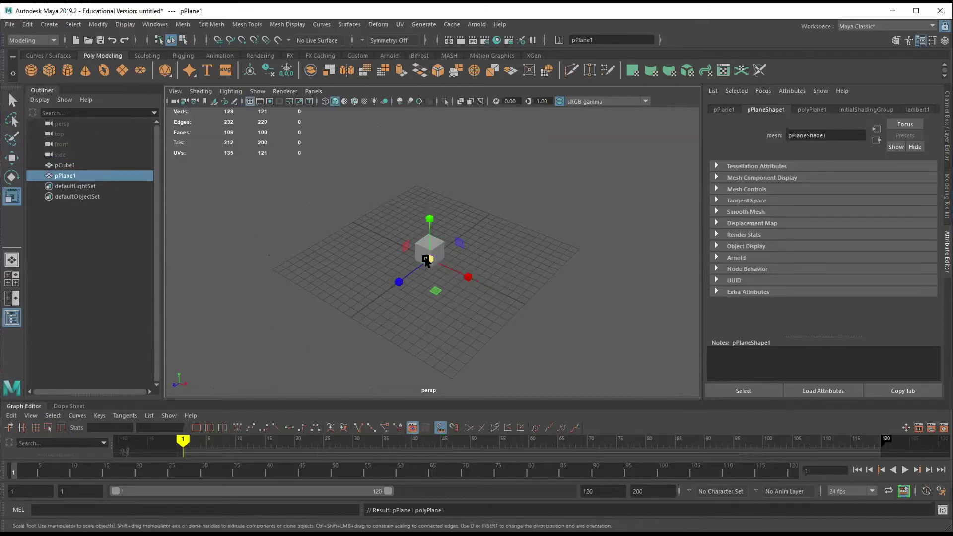
drag(430, 259, 920, 300)
drag(430, 259, 611, 276)
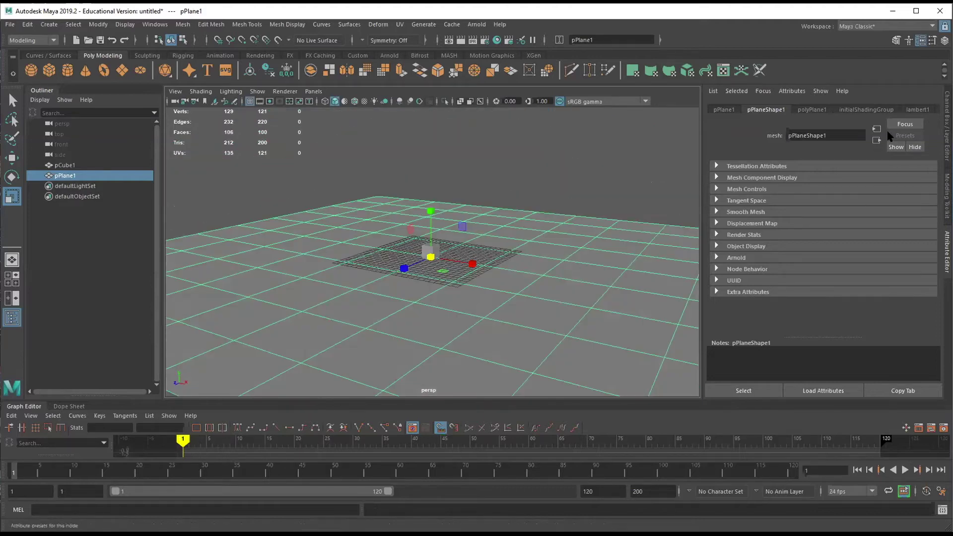
click(801, 110)
drag(847, 202, 810, 217)
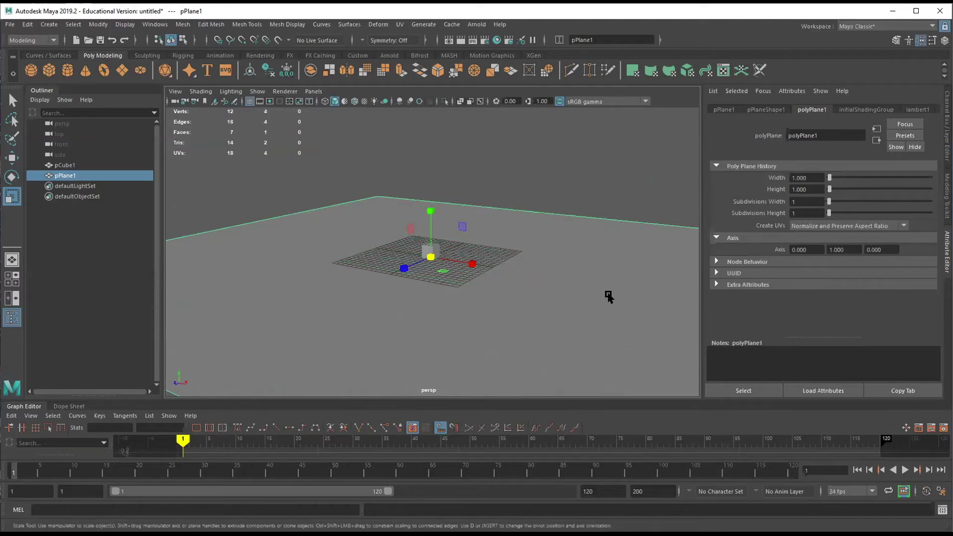
Hide the grid in the perspective view
alt+drag(600, 276, 586, 282)
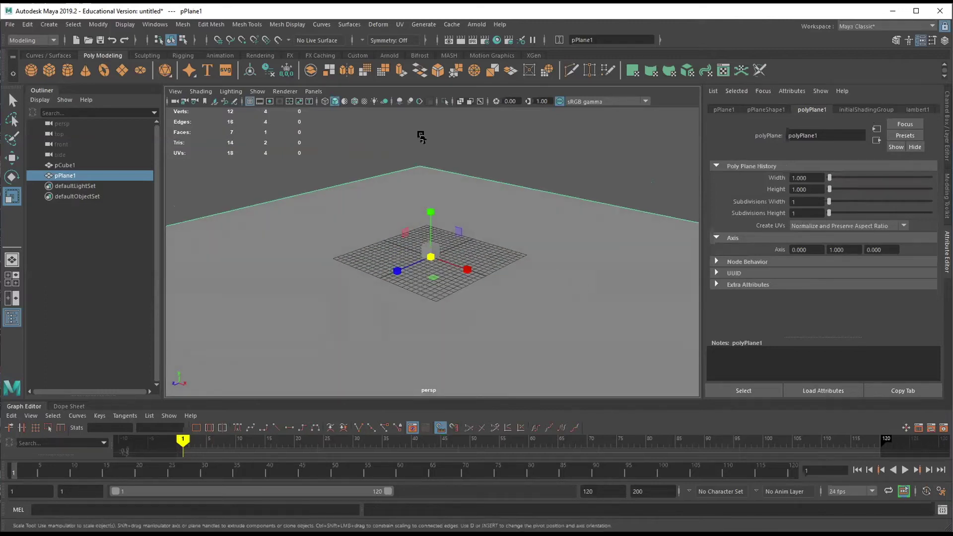
click(250, 101)
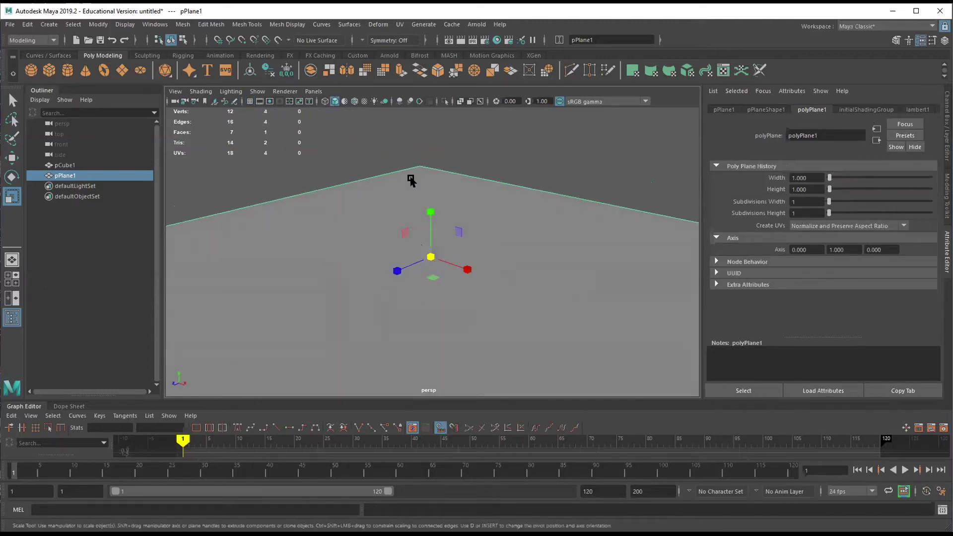
alt+drag(530, 214, 503, 273)
alt+drag(543, 230, 568, 196)
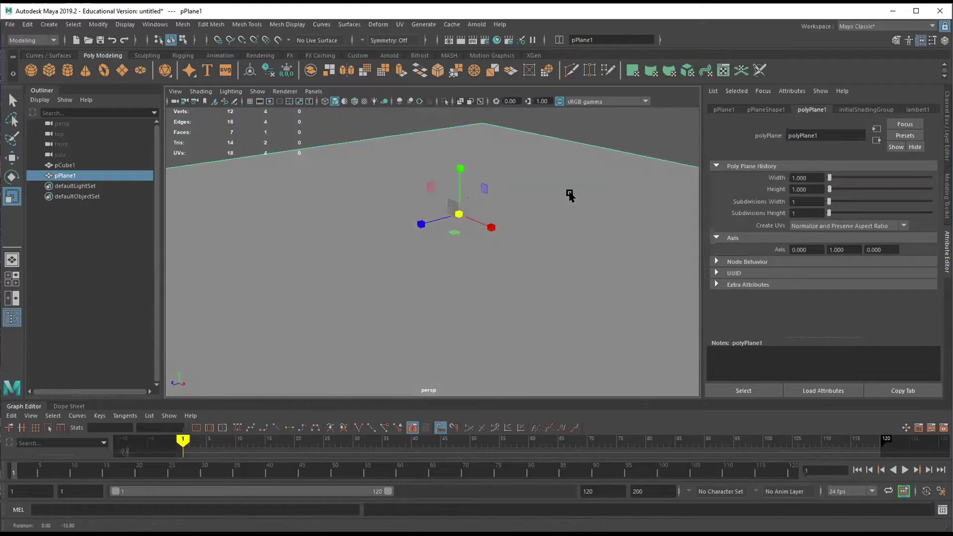
Select the cube and move it horizontally across the plane, away from the centre toward the near corner
click(640, 143)
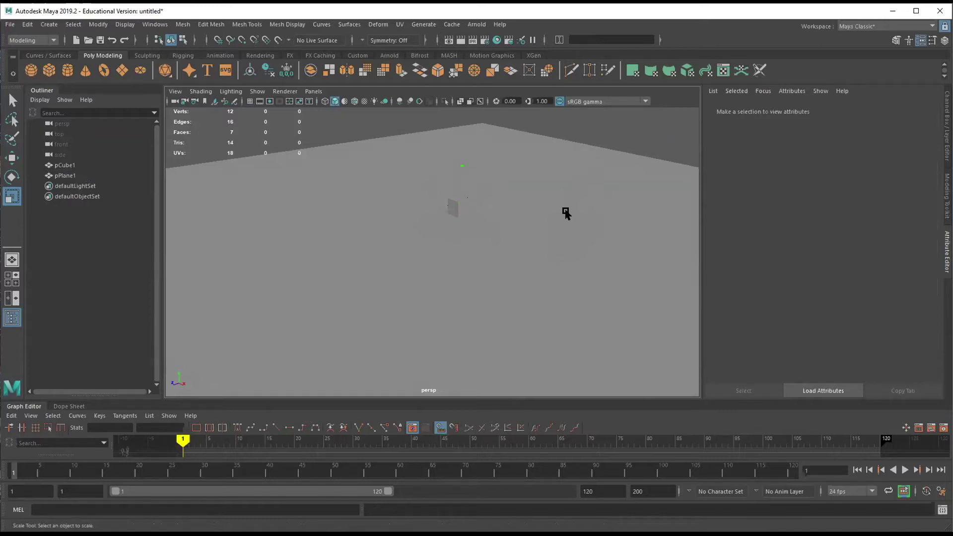
click(460, 211)
alt+drag(536, 217, 547, 243)
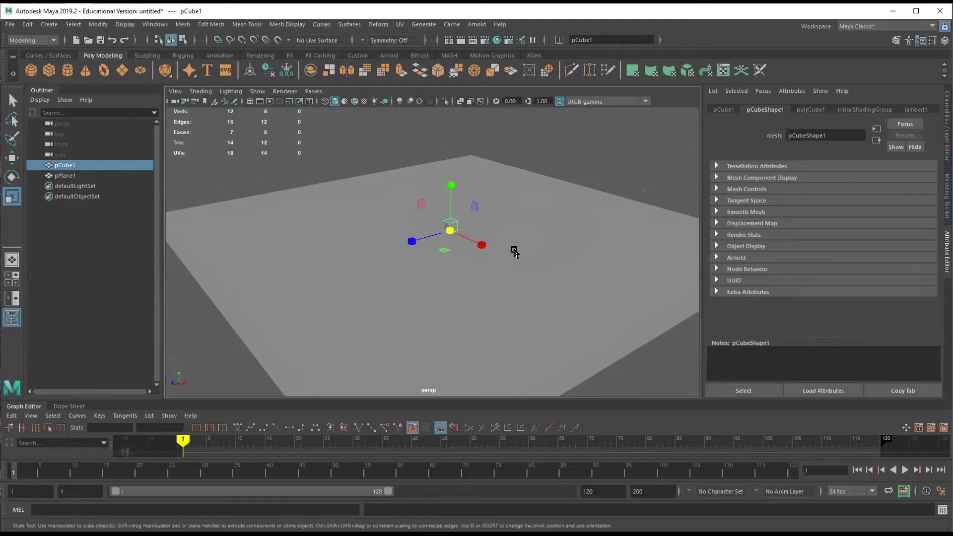
key(w)
drag(449, 252, 383, 309)
alt+drag(511, 294, 502, 293)
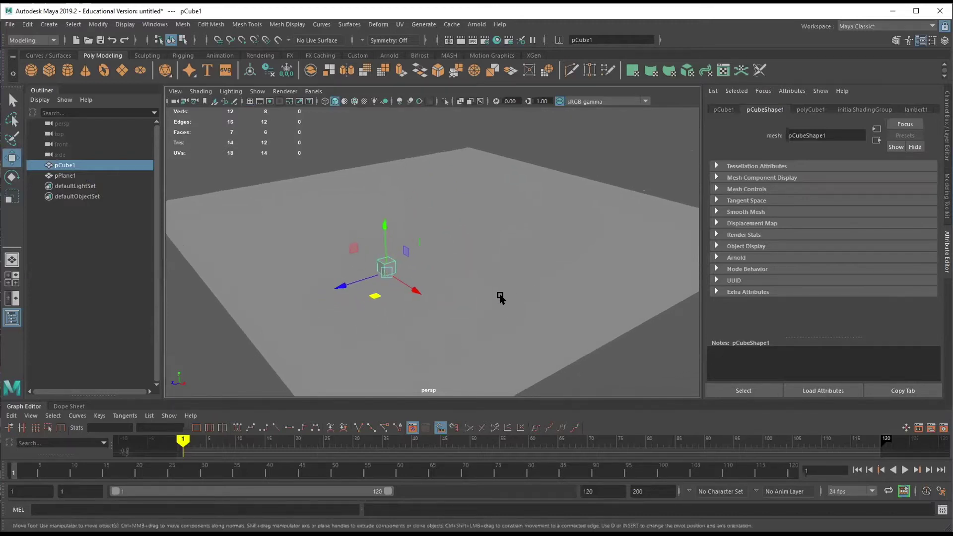
scroll(502, 294, up, 5)
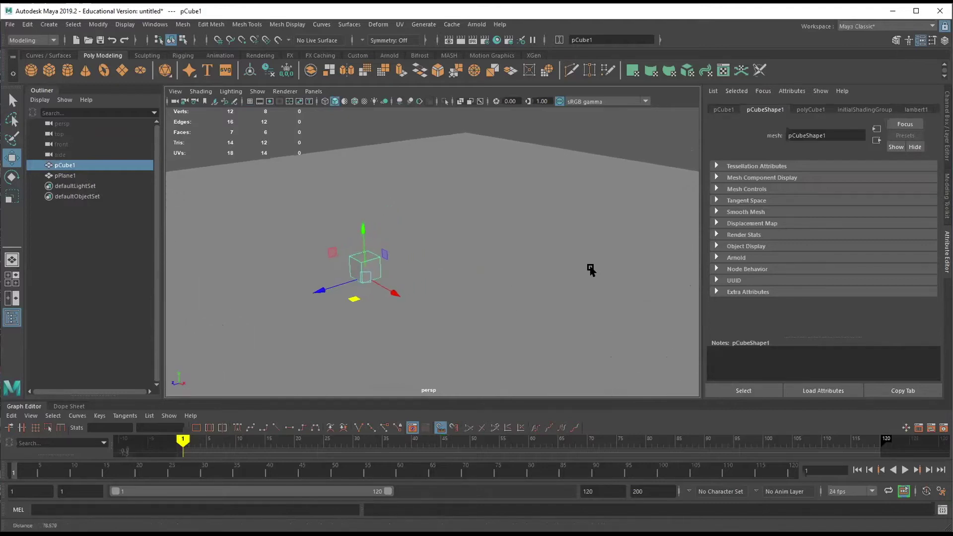
alt+middle_drag(564, 266, 570, 273)
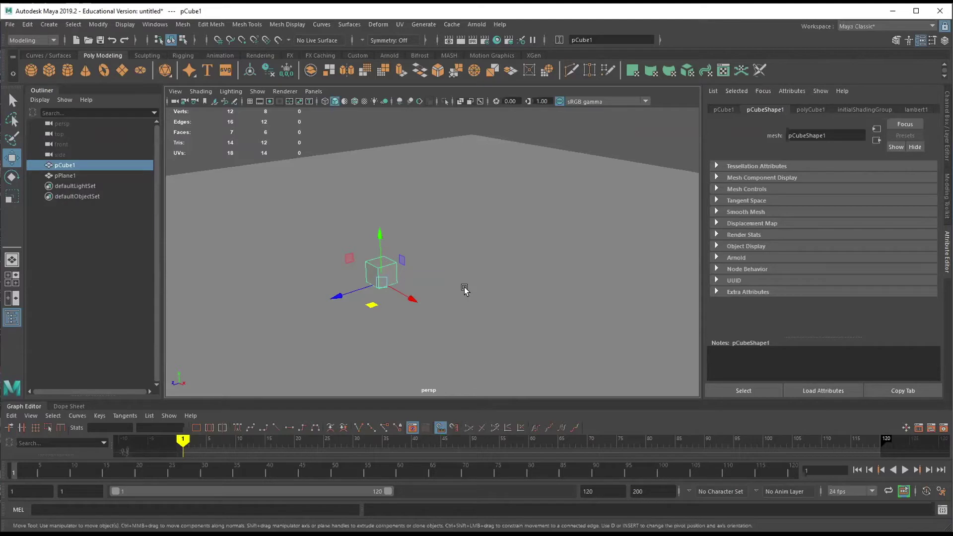
Assign a new Lambert material to the cube
right_click(392, 259)
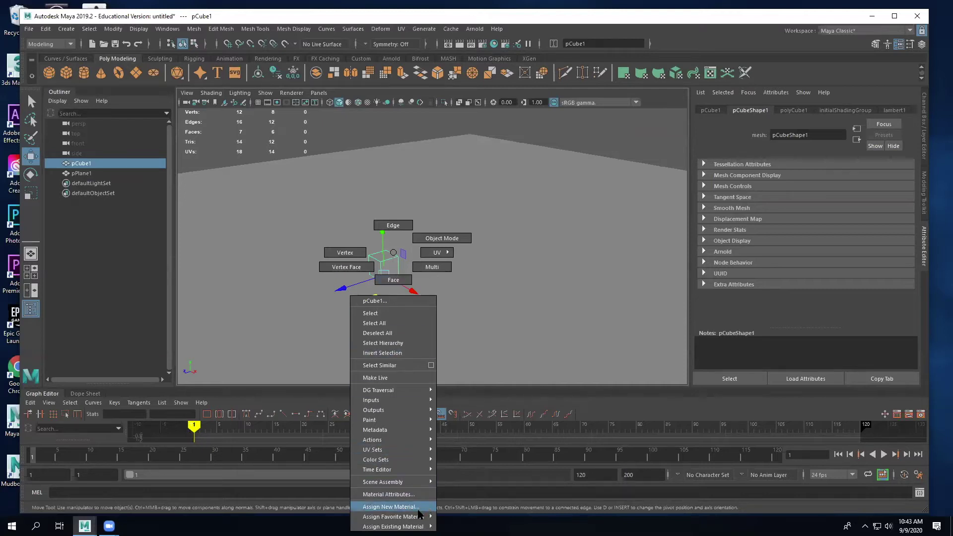
mouse_move(414, 516)
click(405, 507)
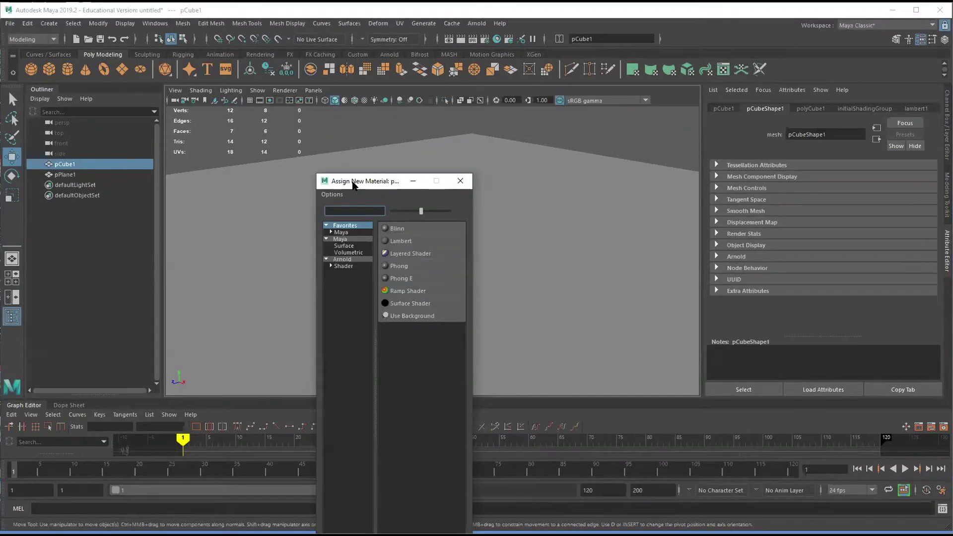
drag(355, 184, 522, 72)
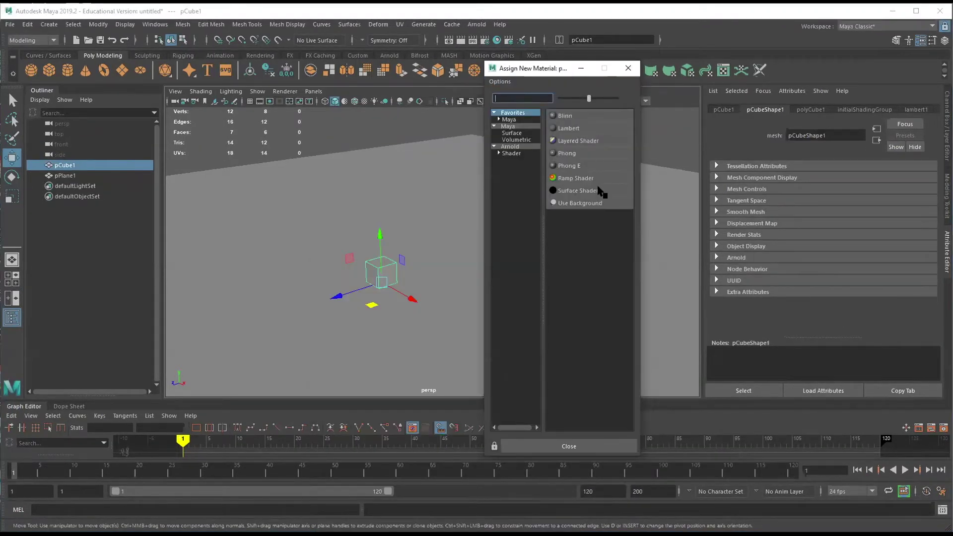
click(556, 128)
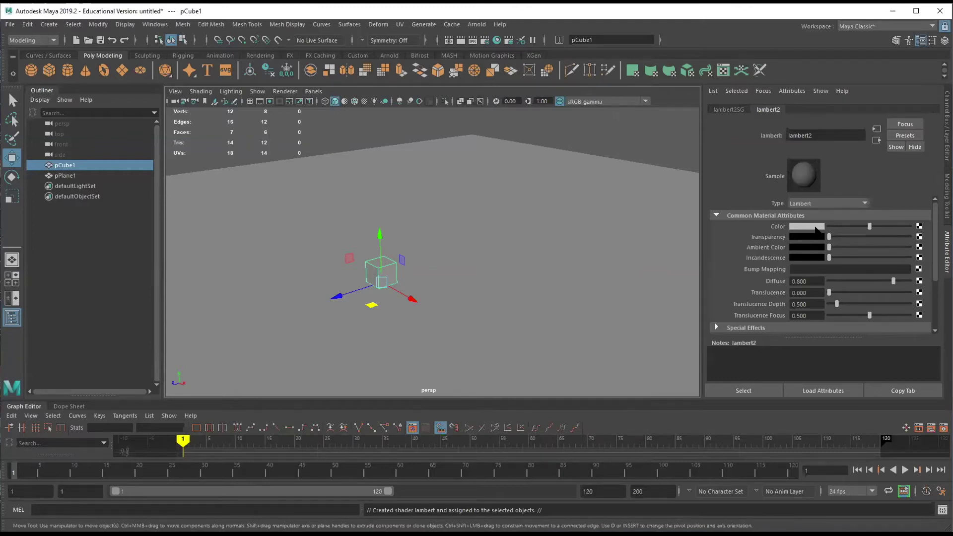
Change the cube's Lambert material colour to a dark brown and deselect the cube
drag(847, 228, 834, 227)
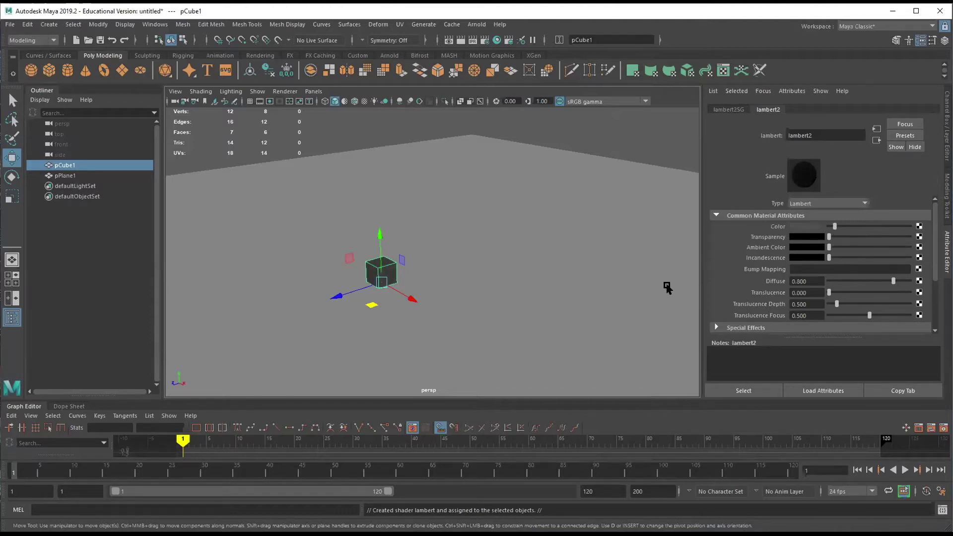
click(805, 228)
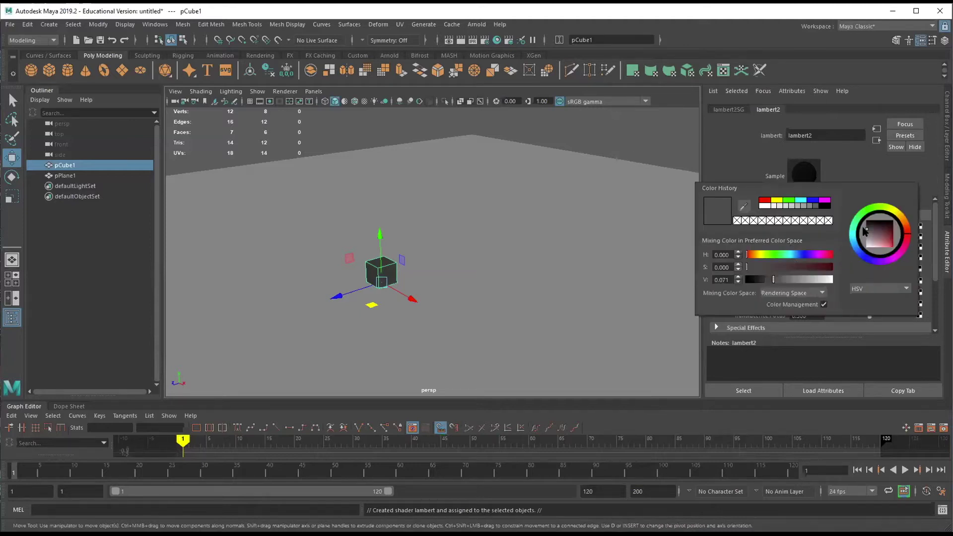
click(792, 267)
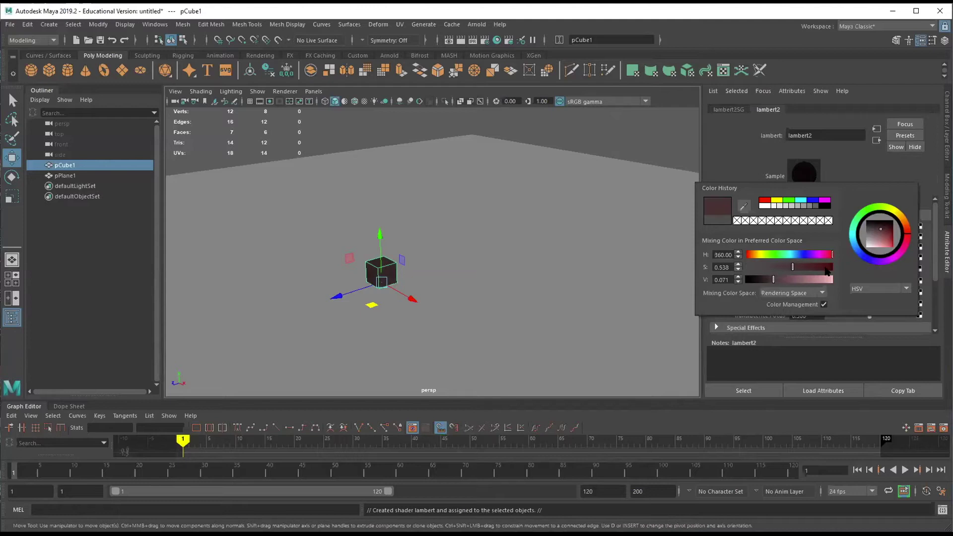
drag(907, 233, 906, 218)
drag(808, 267, 783, 280)
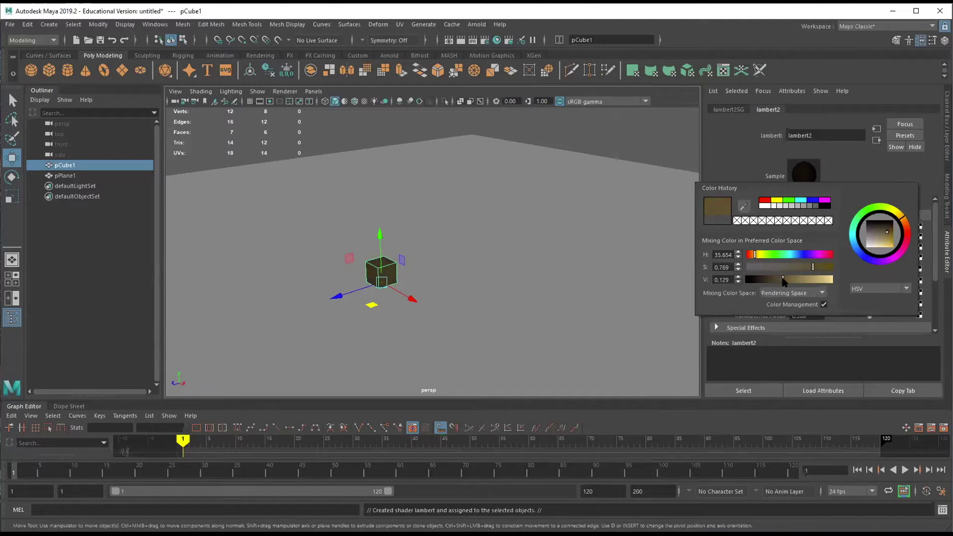
drag(887, 237, 881, 235)
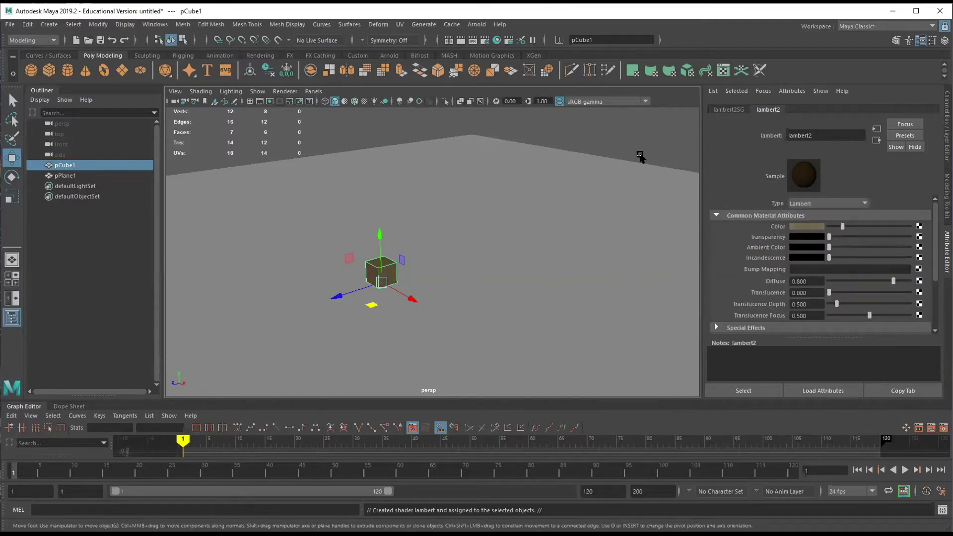
click(601, 144)
Scale the cube up uniformly to about 3.8
scroll(501, 278, down, 5)
alt+drag(500, 293, 440, 296)
alt+right_drag(440, 296, 562, 257)
alt+drag(562, 257, 489, 287)
click(370, 286)
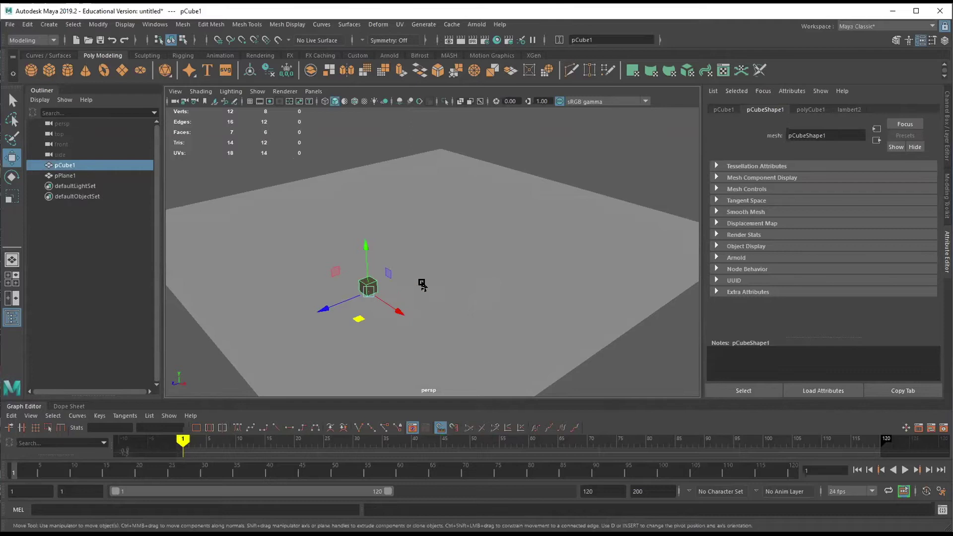
key(r)
drag(371, 286, 379, 291)
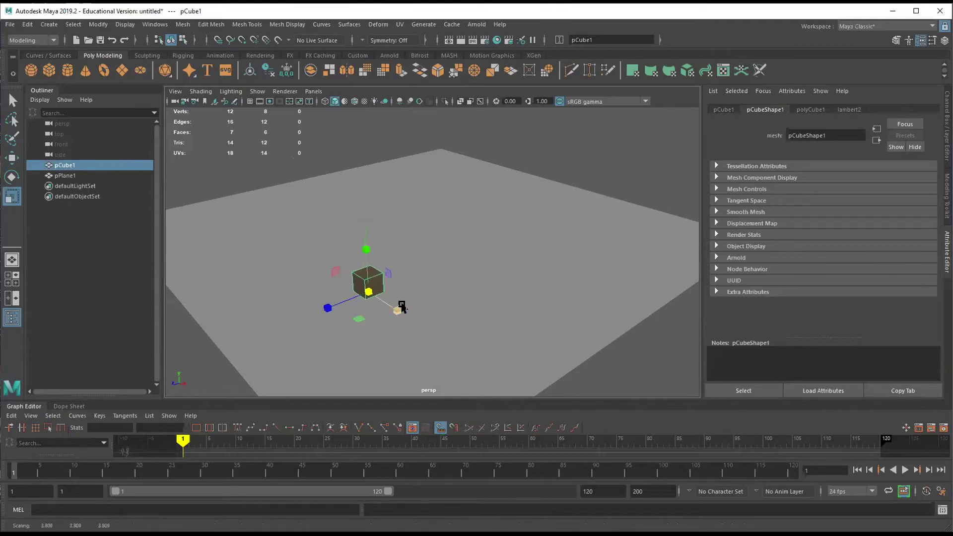
mouse_move(476, 304)
alt+mouse_down()
mouse_move(478, 278)
mouse_move(467, 298)
alt+mouse_up()
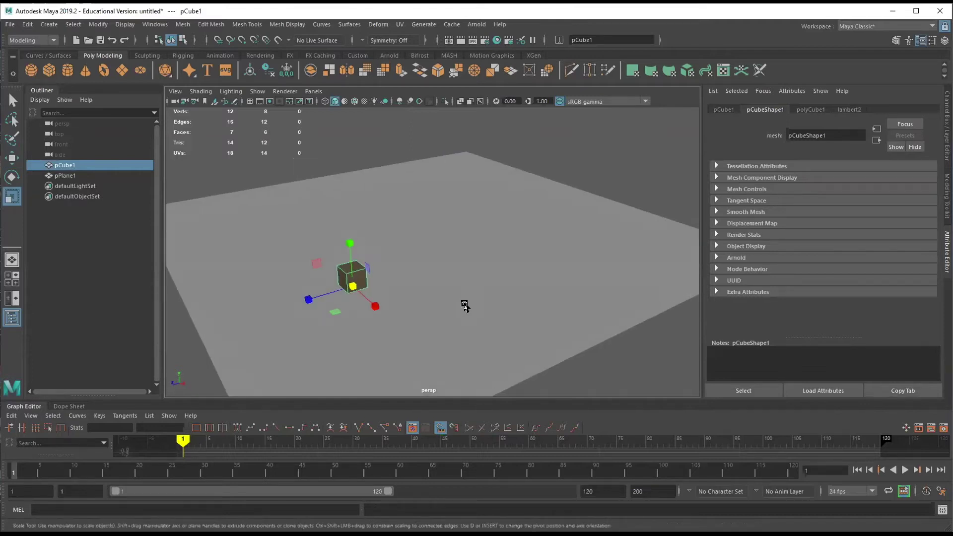
Rename the cube box_01
key(w)
double_click(72, 165)
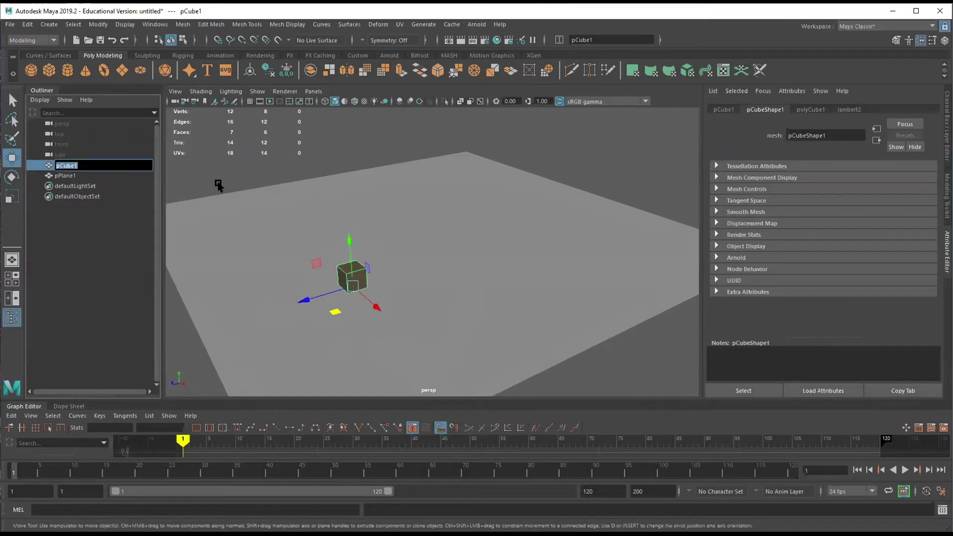
text(box_01)
key(Return)
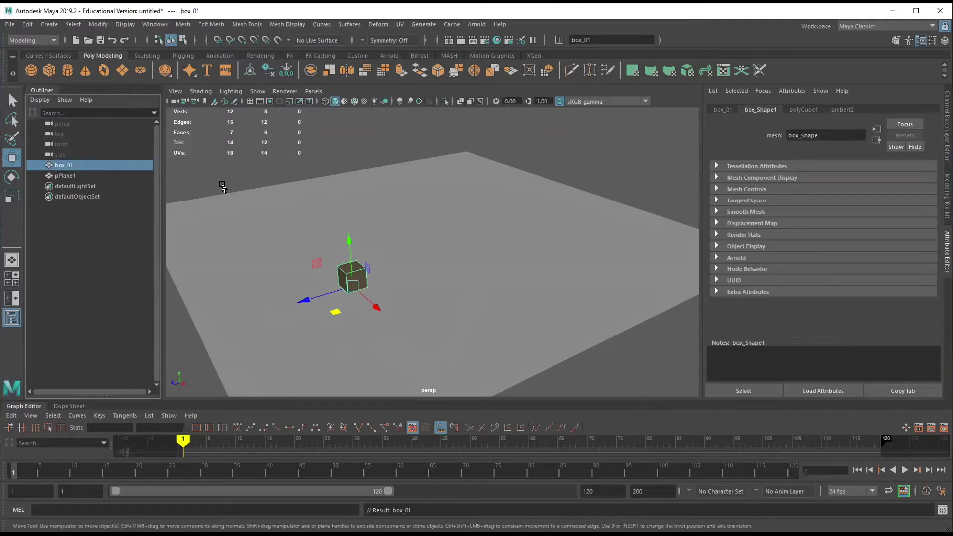
Rename the ground plane ground_01
double_click(75, 175)
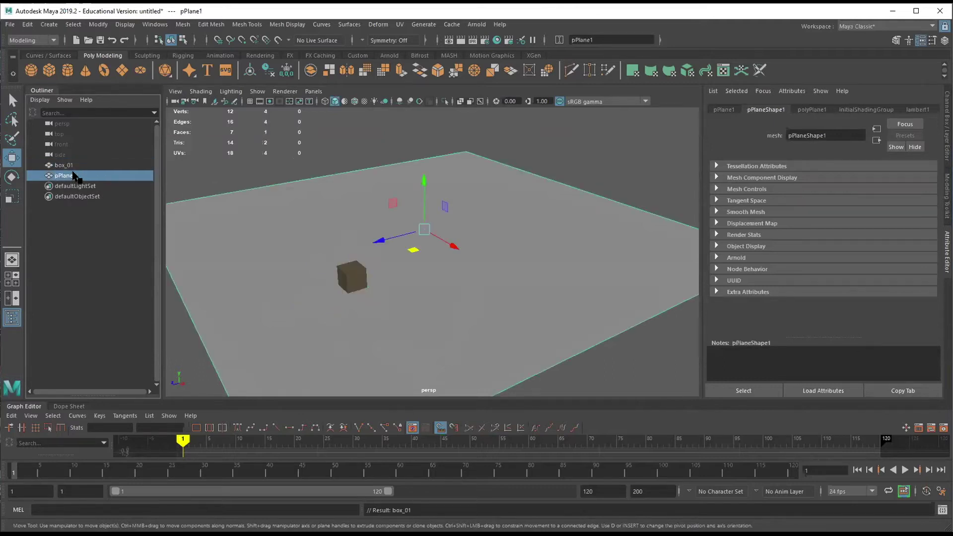
text(ground_01)
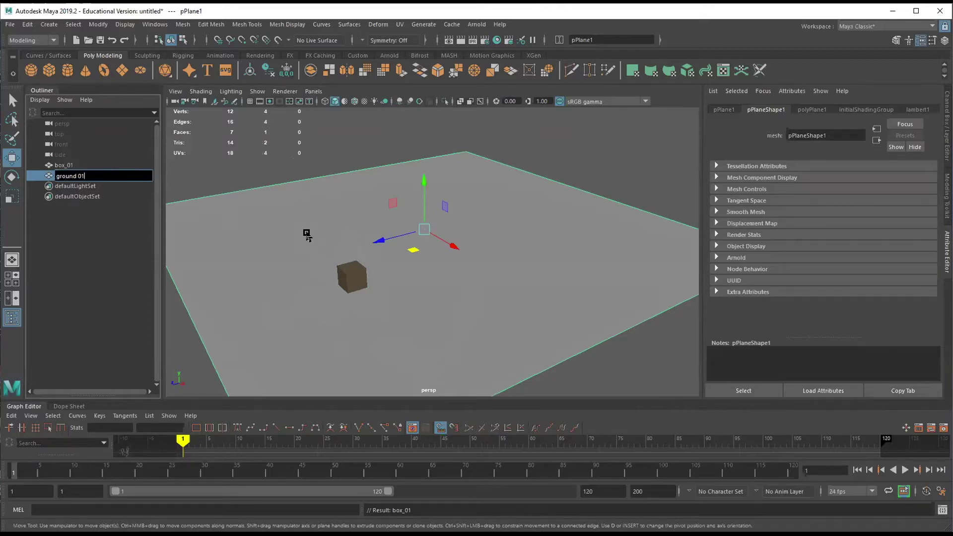
key(Return)
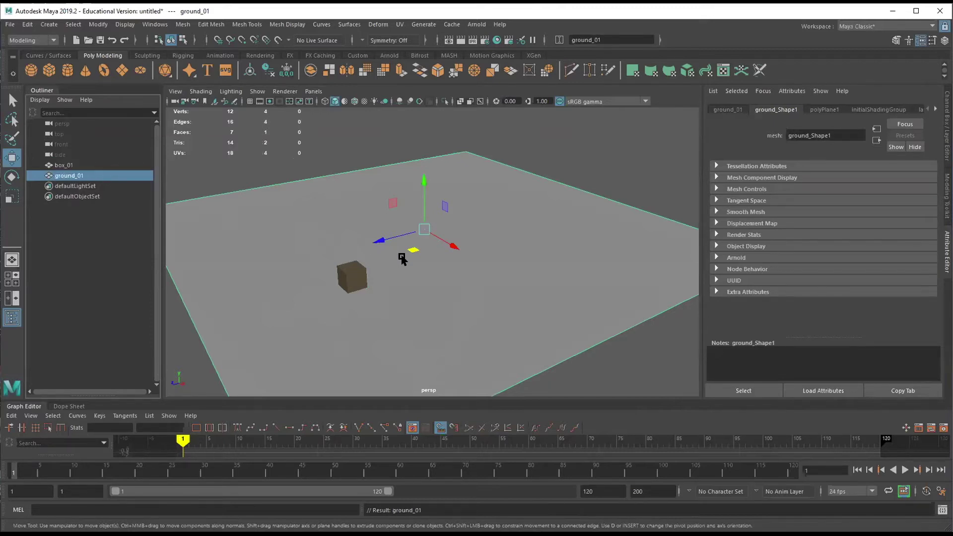
Duplicate box_01 and move the copy along the ground plane, away from the original, toward the plane's far side
click(356, 281)
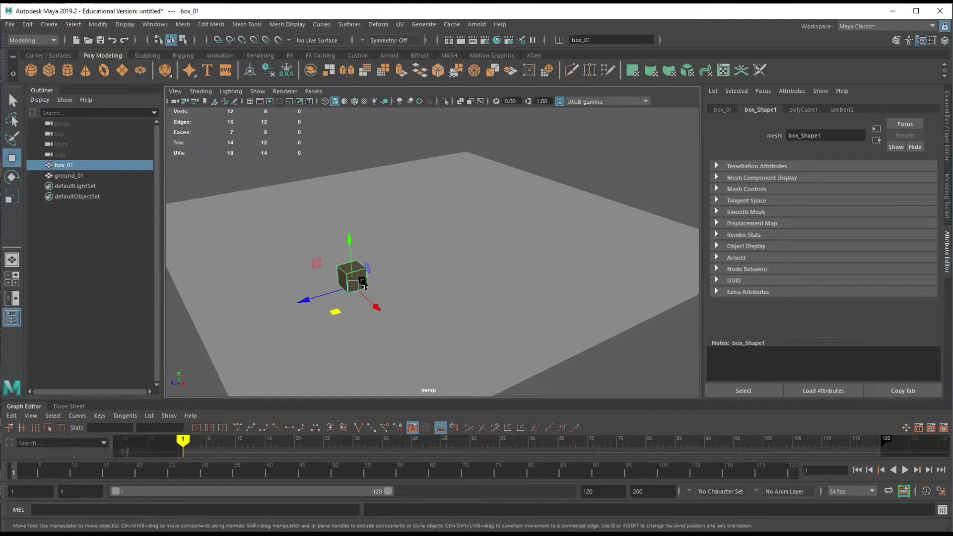
alt+drag(471, 280, 470, 282)
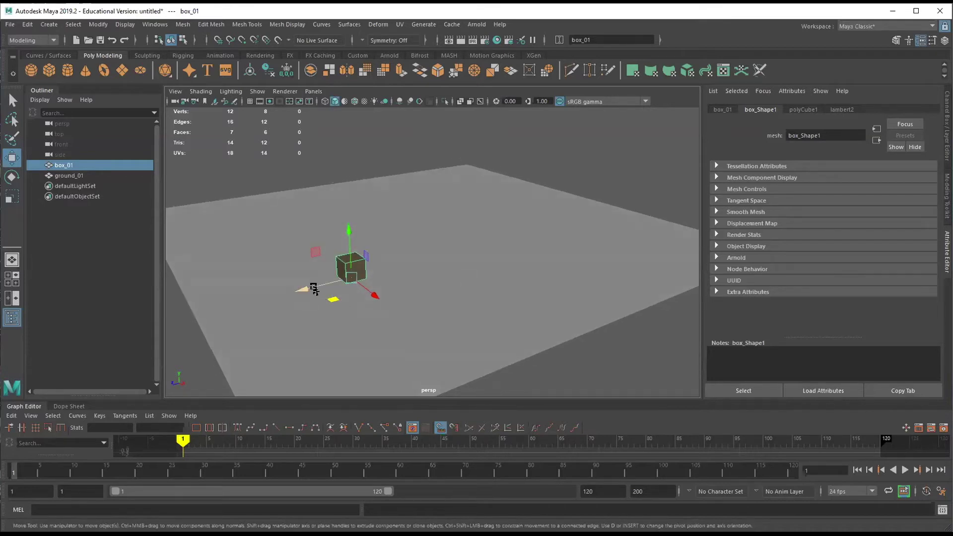
alt+drag(412, 264, 414, 266)
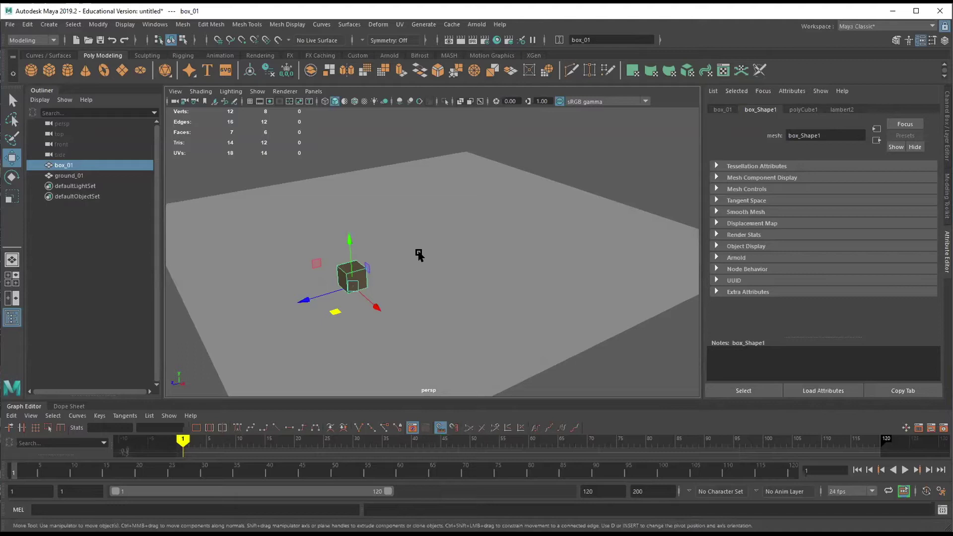
key(ctrl+d)
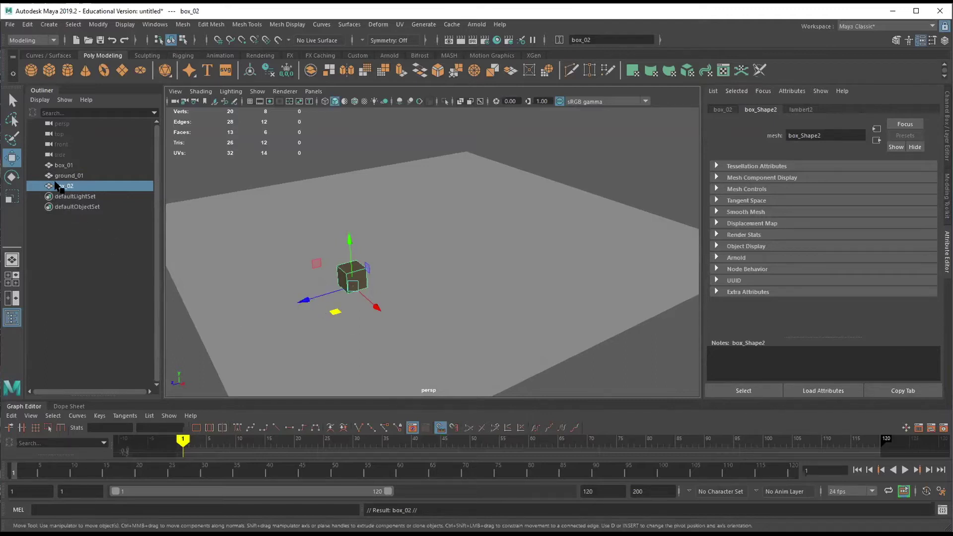
drag(321, 308, 453, 289)
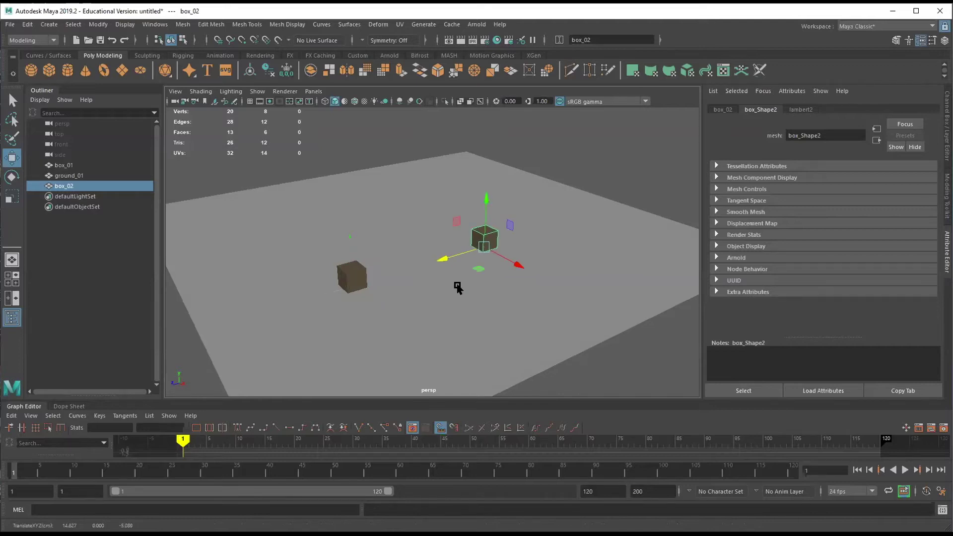
Duplicate box_02 and move the copy to about X -9.4, Z 0.5 so the three boxes form a triangle
alt+drag(570, 283, 568, 306)
drag(486, 293, 388, 242)
key(ctrl+d)
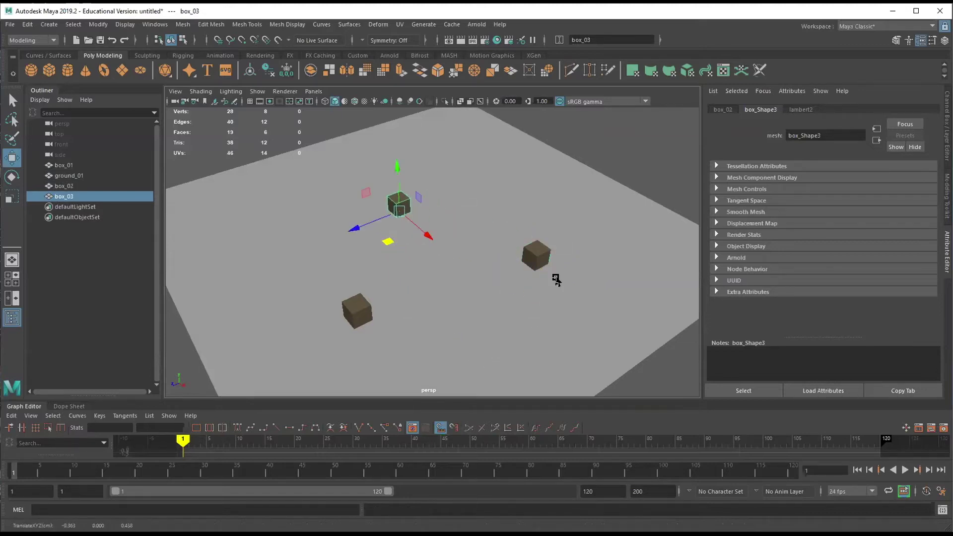
In the top view, select all three boxes and move them together toward the ground's centre, placing box_01 at about X 4.8, Z 19.9
key(space)
drag(555, 279, 355, 215)
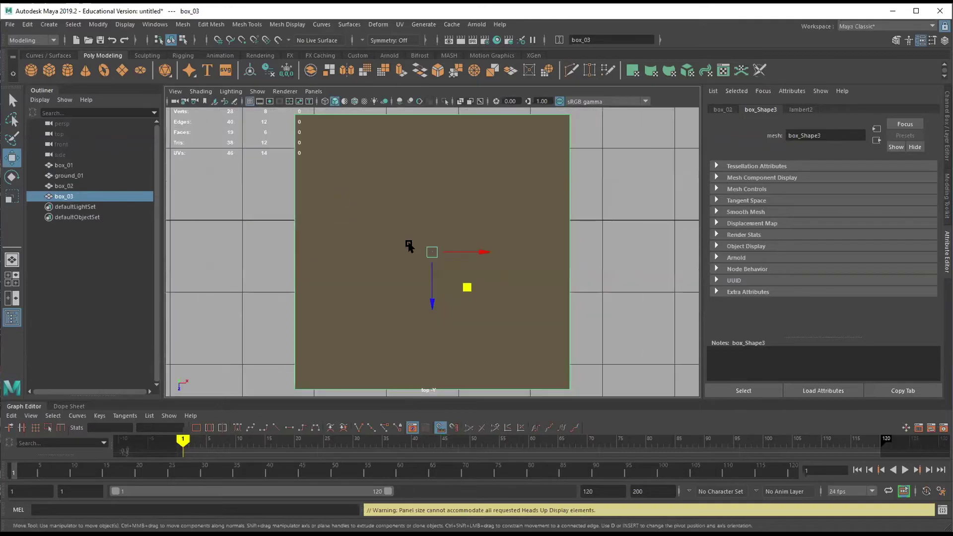
scroll(471, 268, down, 8)
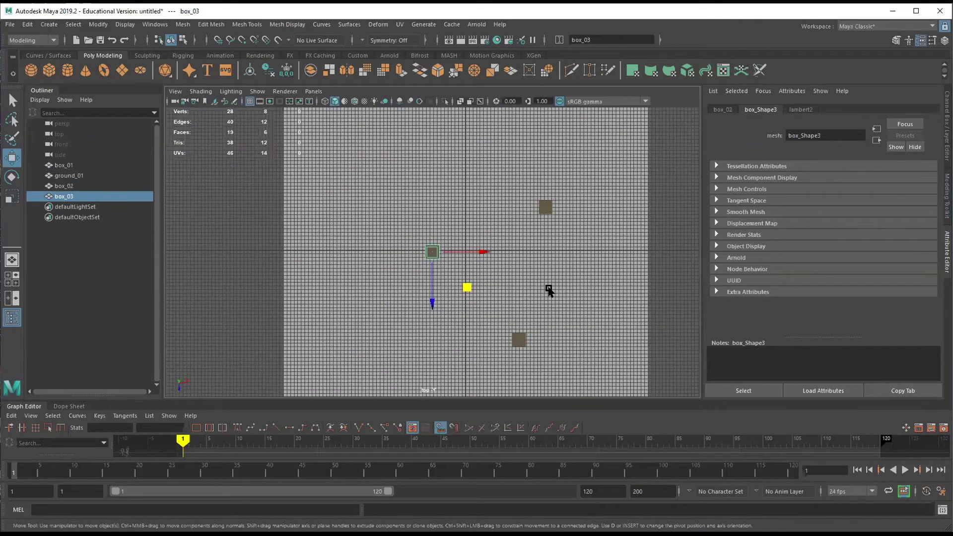
shift+click(548, 208)
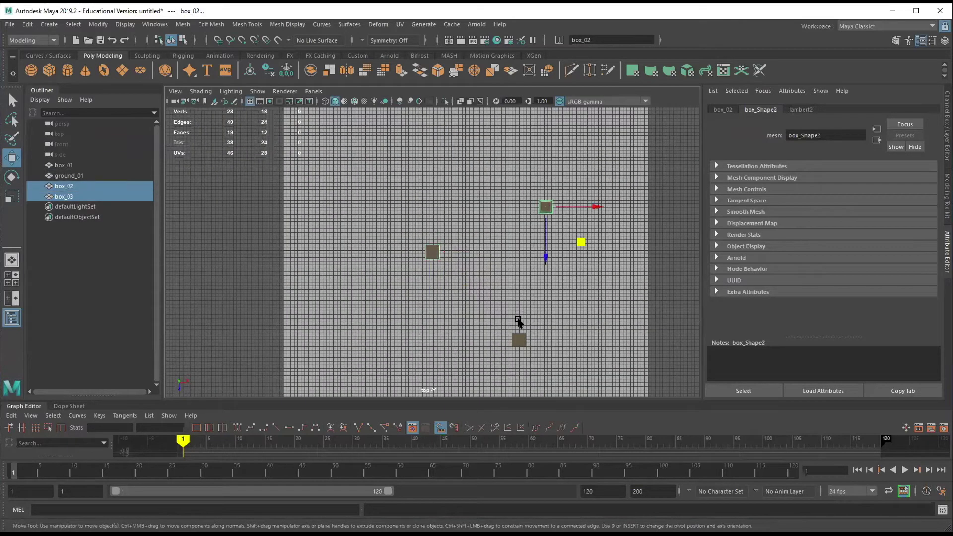
shift+click(518, 340)
drag(555, 374, 520, 353)
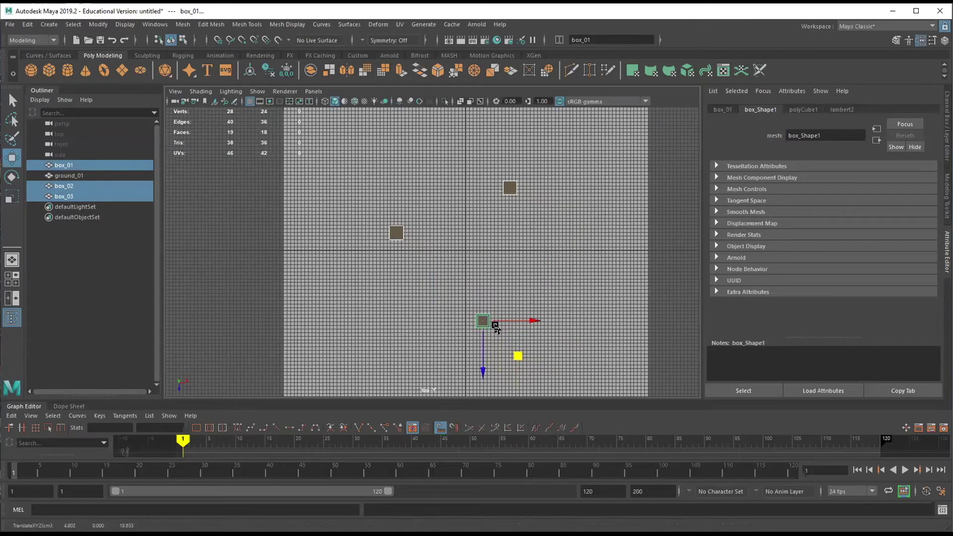
Move only box_01 closer to the other boxes, to about X 6, Z 15.6
click(670, 276)
click(486, 323)
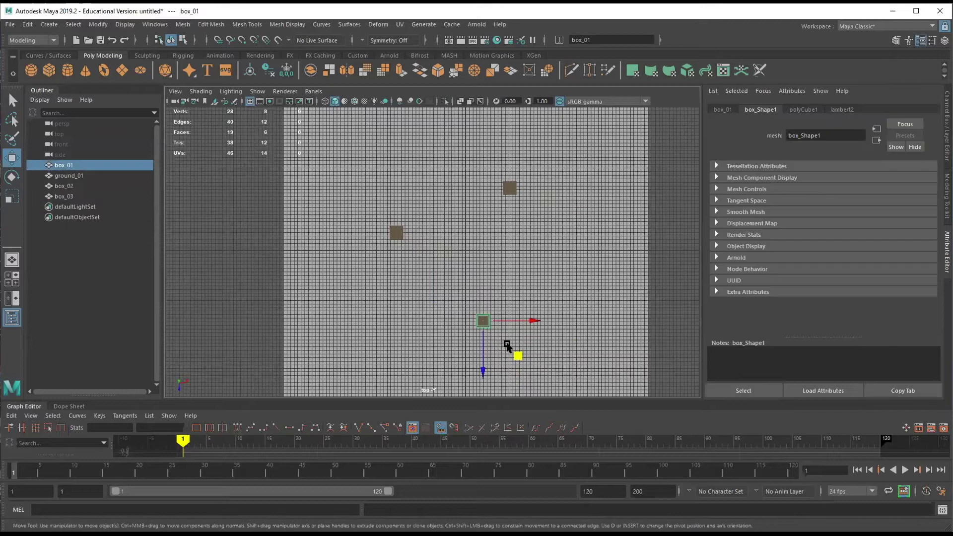
drag(515, 352, 522, 341)
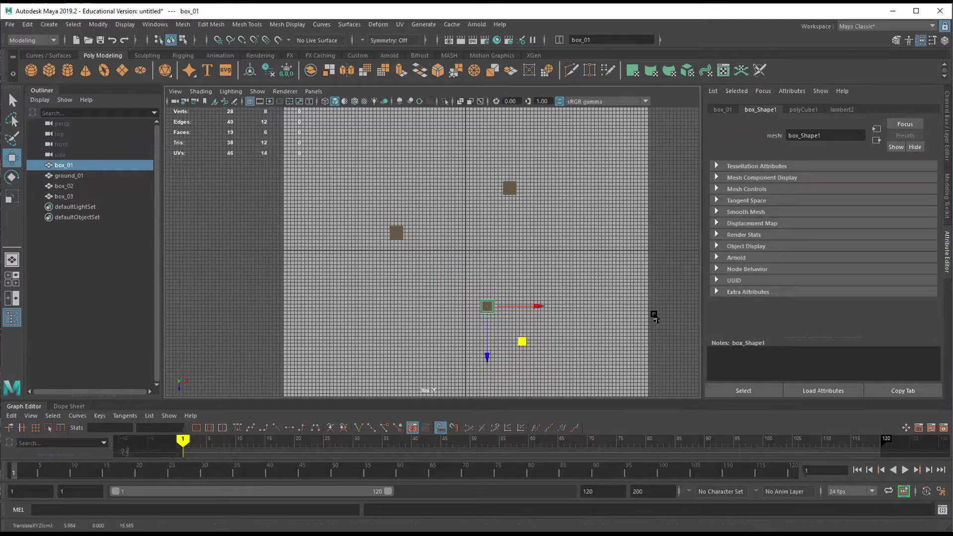
Shift all three boxes together slightly to centre the group on the ground, placing box_03 at about X -19.6, Z -3.6, and deselect them
shift+click(509, 188)
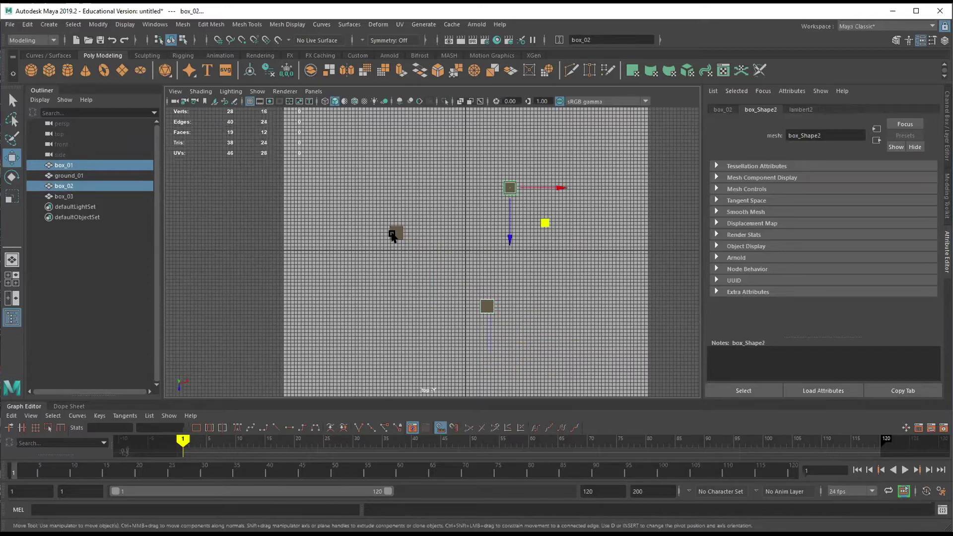
shift+click(395, 233)
drag(485, 316, 430, 273)
key(ctrl+z)
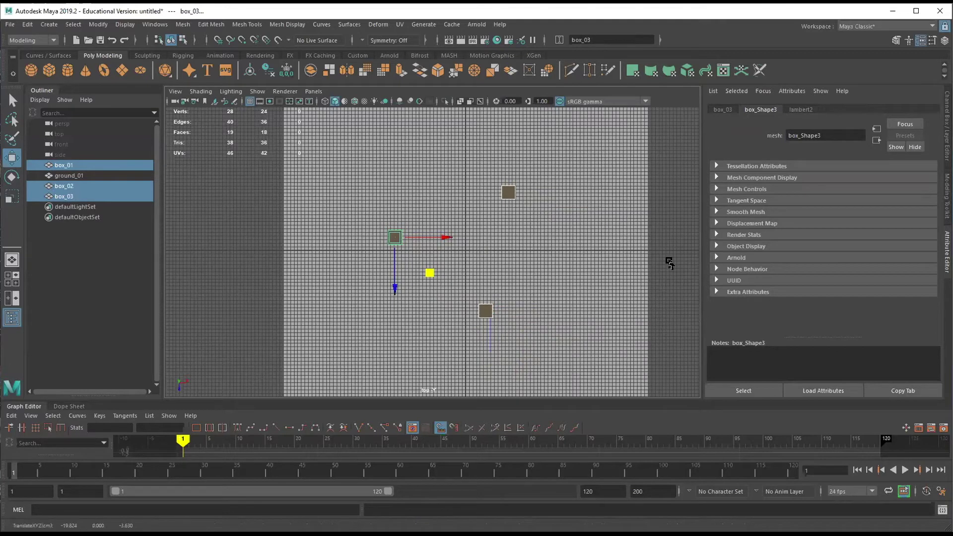
click(561, 262)
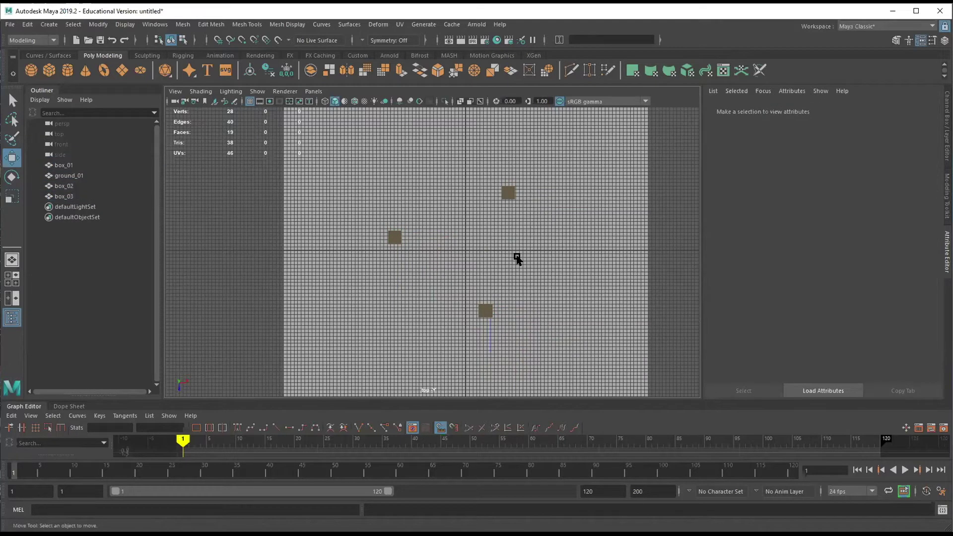
In the perspective view, create a polygon sphere and raise it about 3.8 units above the ground plane
key(space)
alt+middle_drag(510, 221, 517, 257)
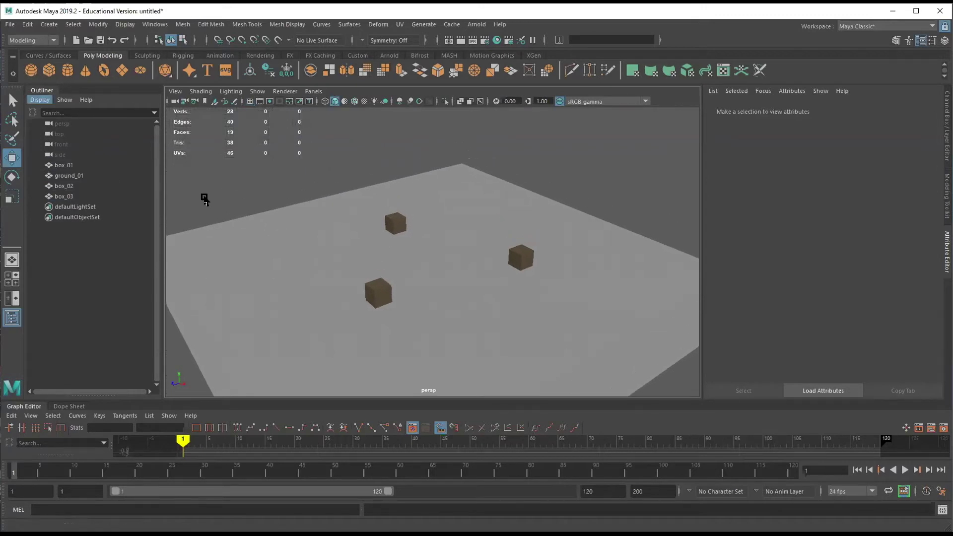
click(31, 70)
drag(429, 222, 429, 218)
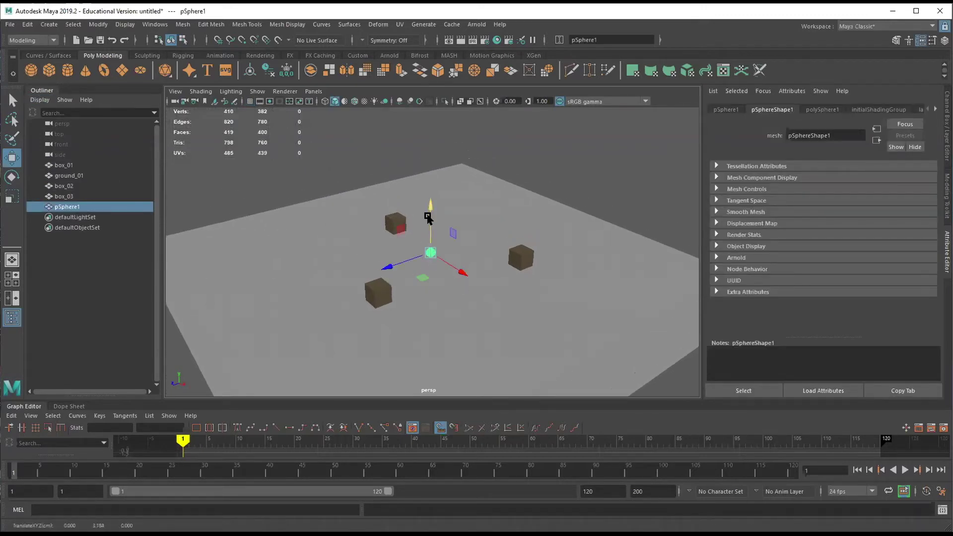
Scale the sphere up uniformly until it is slightly larger than the boxes
key(f)
alt+drag(536, 282, 536, 266)
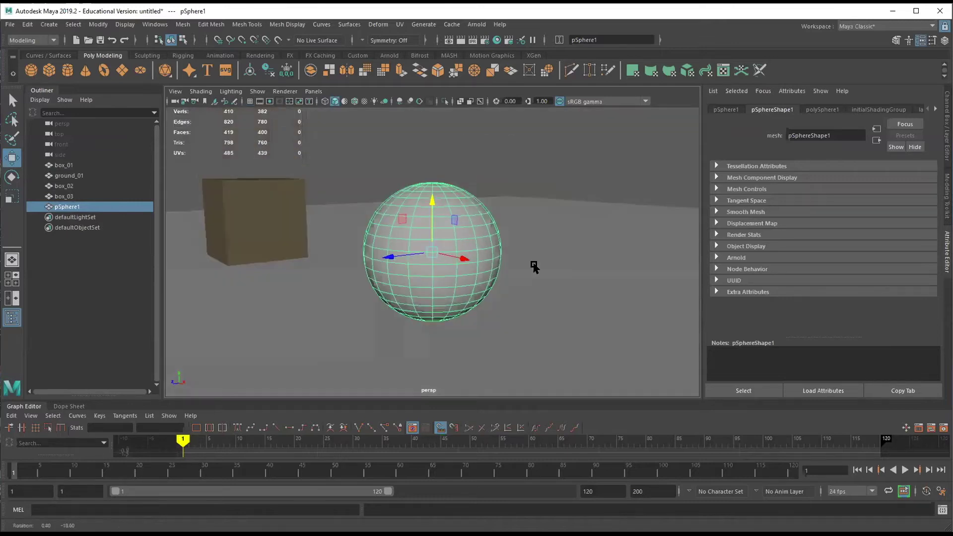
key(r)
drag(432, 252, 472, 247)
scroll(501, 273, down, 6)
click(445, 255)
scroll(472, 269, up, 4)
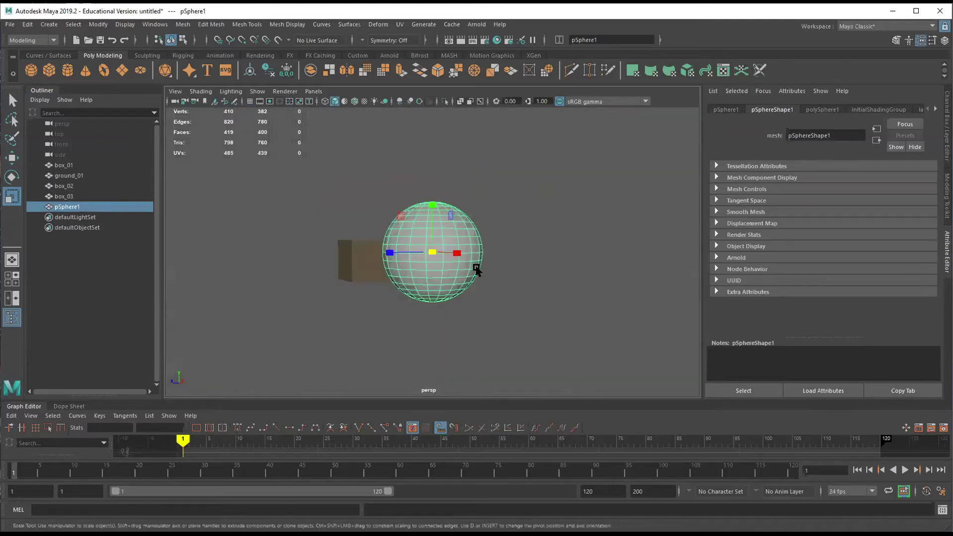
scroll(477, 269, down, 3)
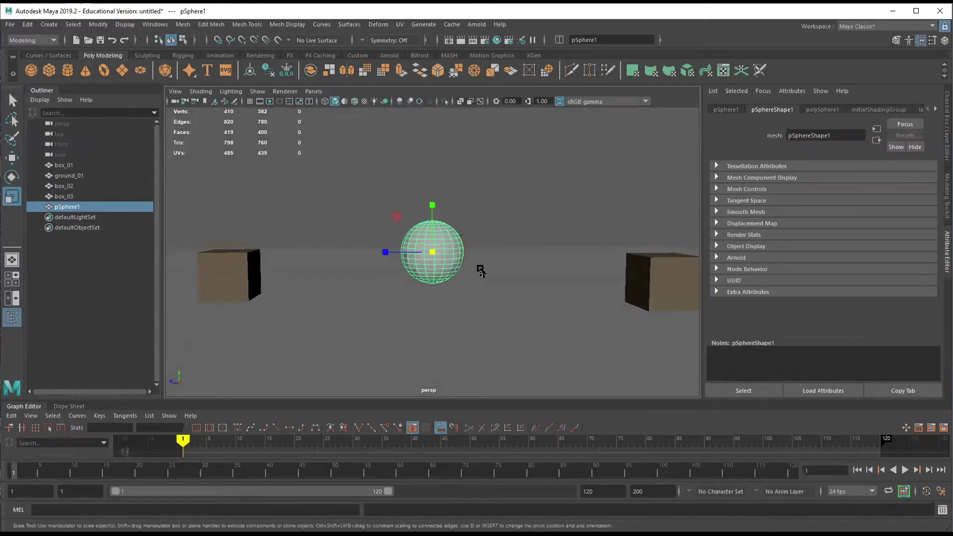
Move the sphere's pivot to its lowest vertex using point snapping, and leave pivot editing
key(w)
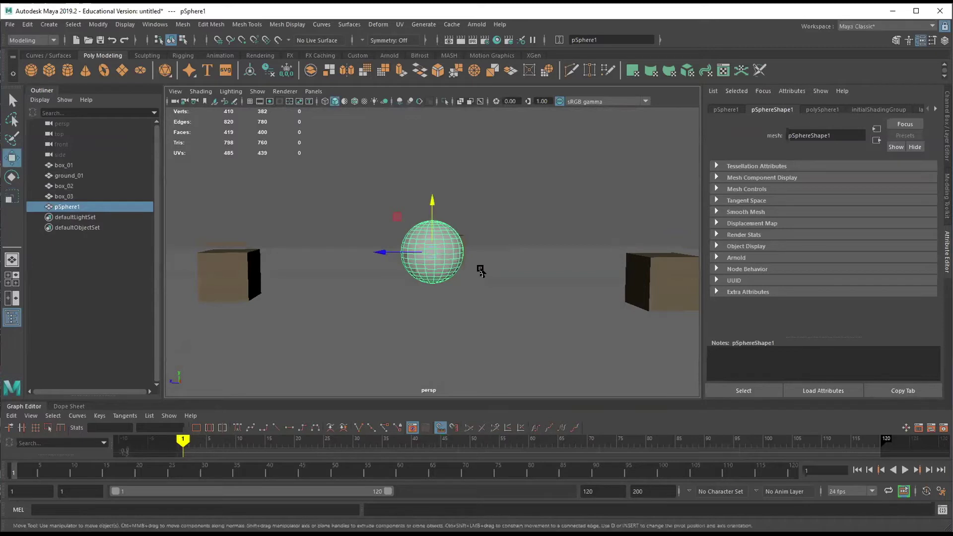
alt+drag(511, 293, 544, 285)
scroll(531, 281, up, 2)
scroll(531, 281, up, 2)
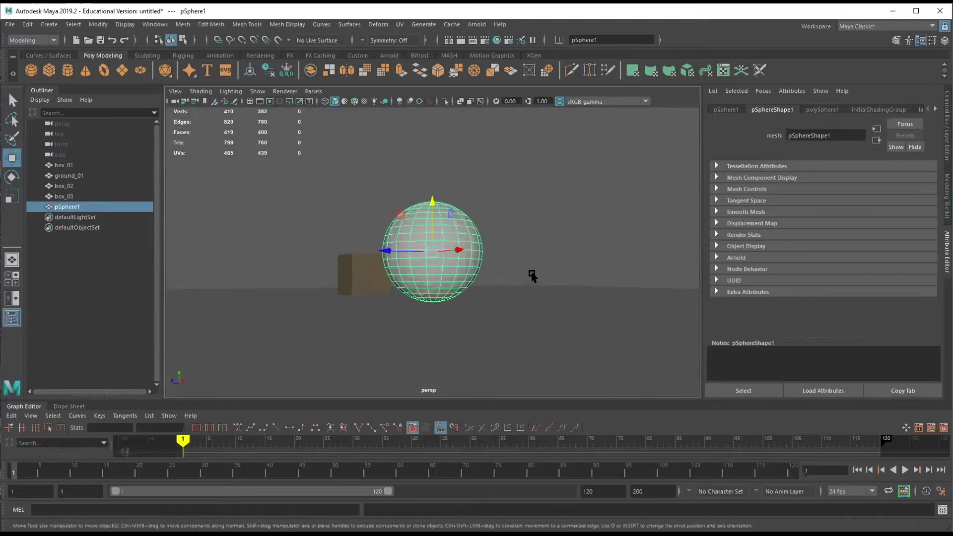
key(d)
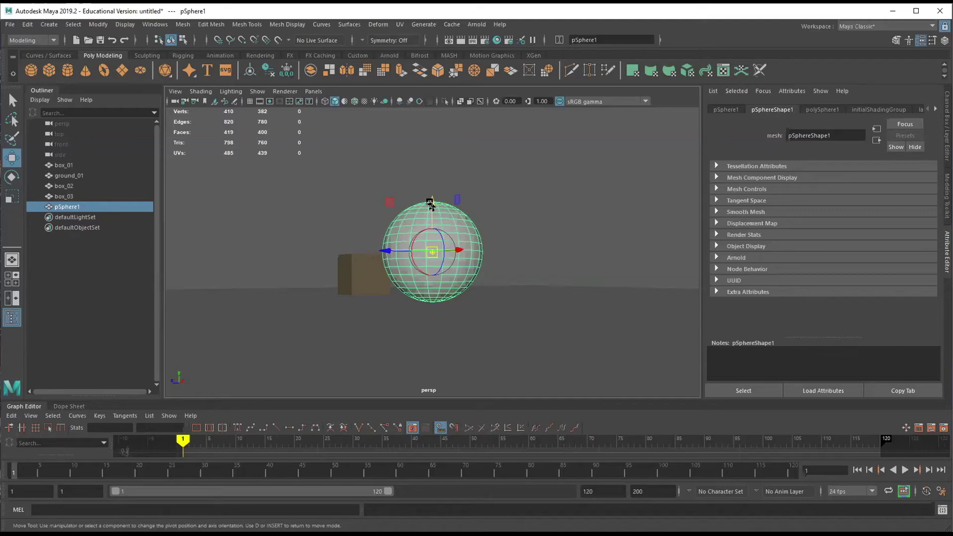
mouse_move(538, 274)
alt+mouse_down()
mouse_move(543, 264)
mouse_move(542, 281)
alt+mouse_up()
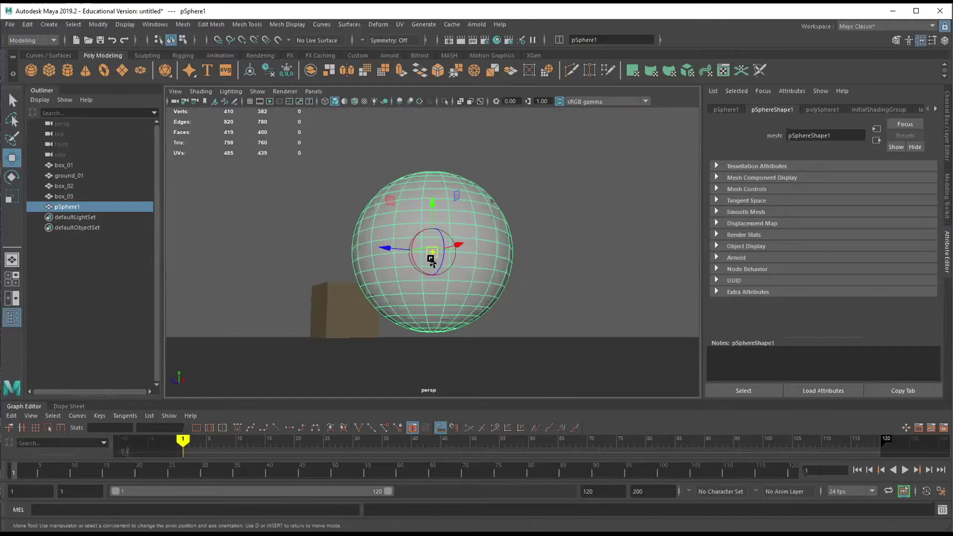
key(v)
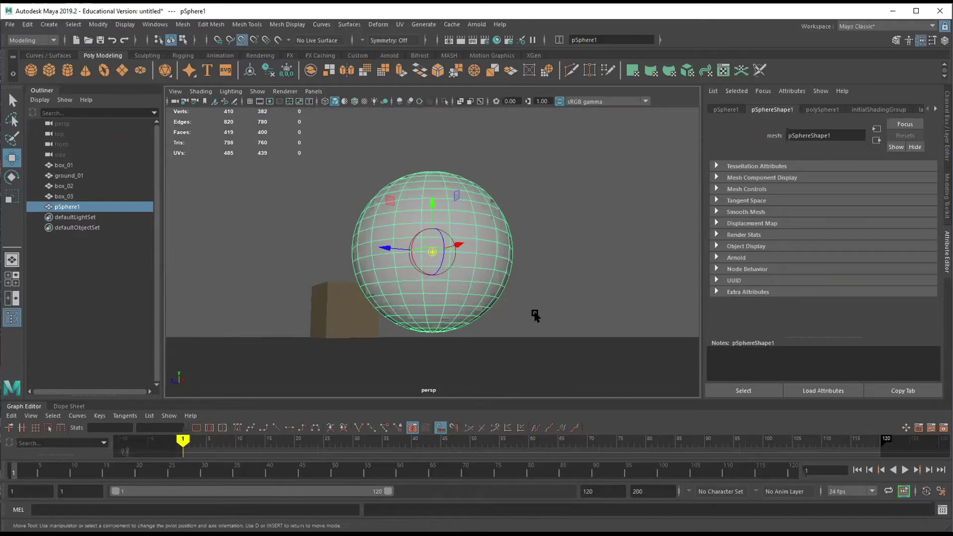
click(241, 40)
drag(431, 202, 424, 352)
key(Insert)
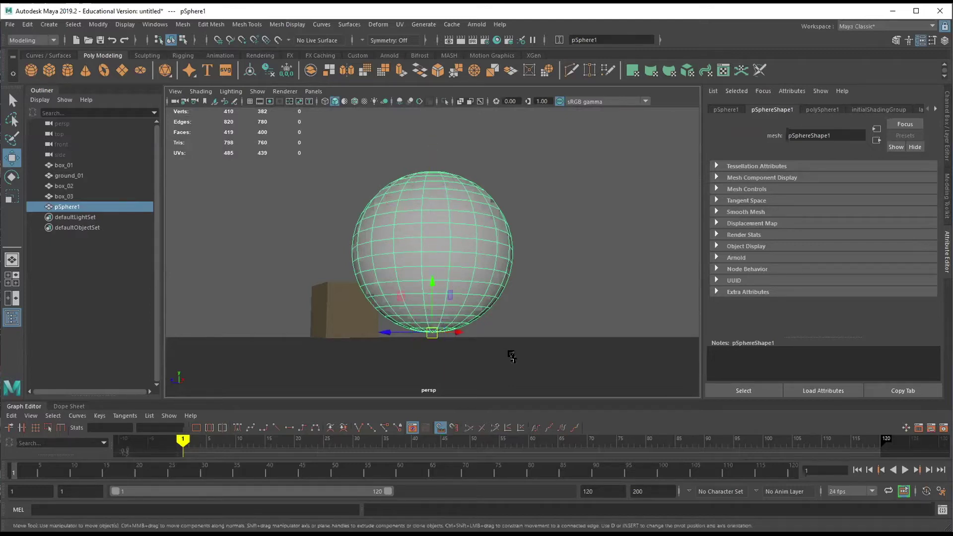
Lower the sphere vertically so that its base rests on the ground plane
mouse_move(555, 310)
alt+mouse_down()
mouse_move(570, 317)
mouse_move(559, 324)
alt+mouse_up()
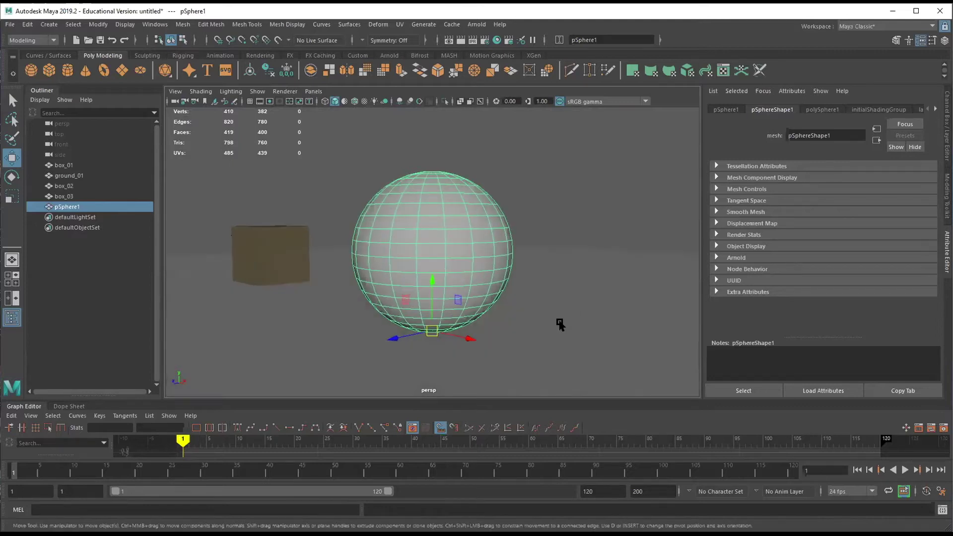
drag(432, 283, 432, 340)
alt+drag(556, 319, 538, 283)
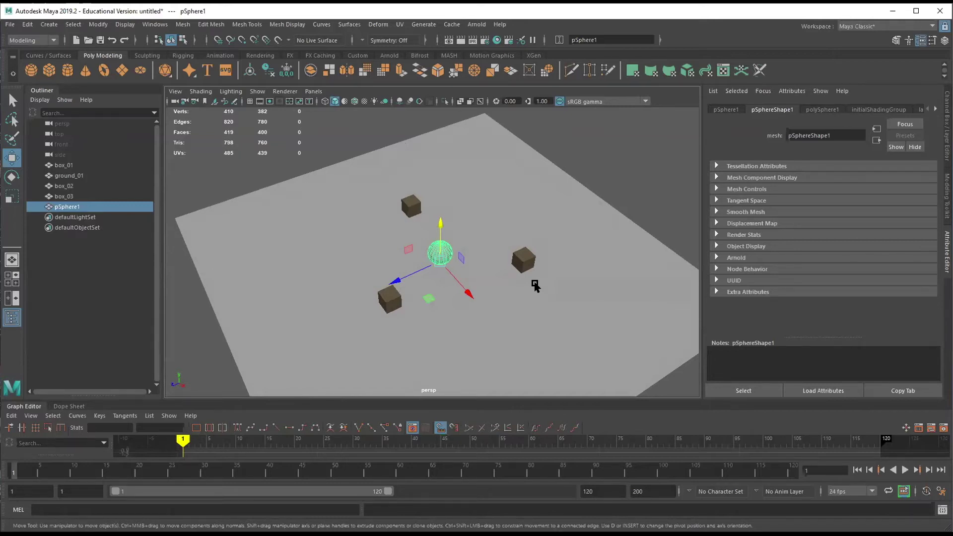
Move the sphere along the ground to a spot in front of the three boxes, centred between the nearer two, and deselect it
alt+drag(531, 287, 496, 272)
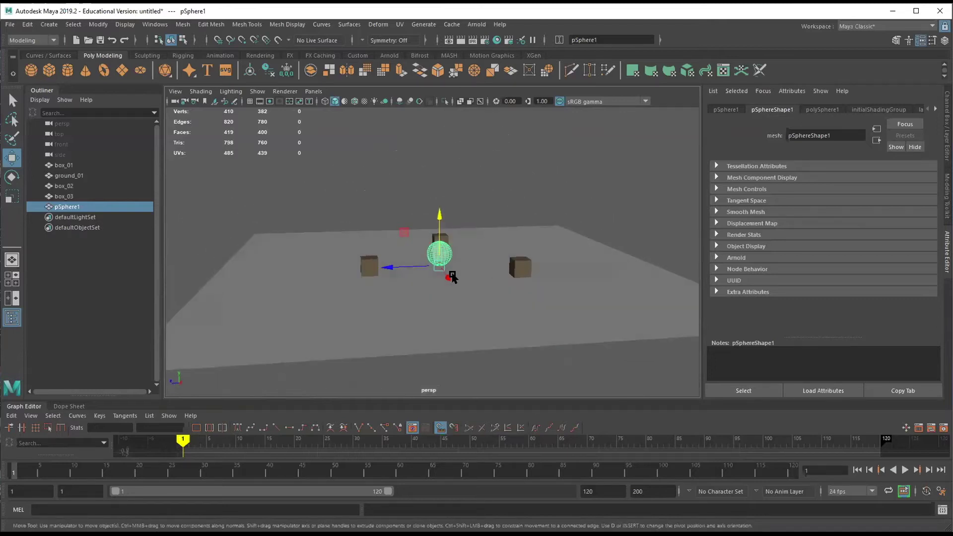
alt+drag(445, 319, 546, 294)
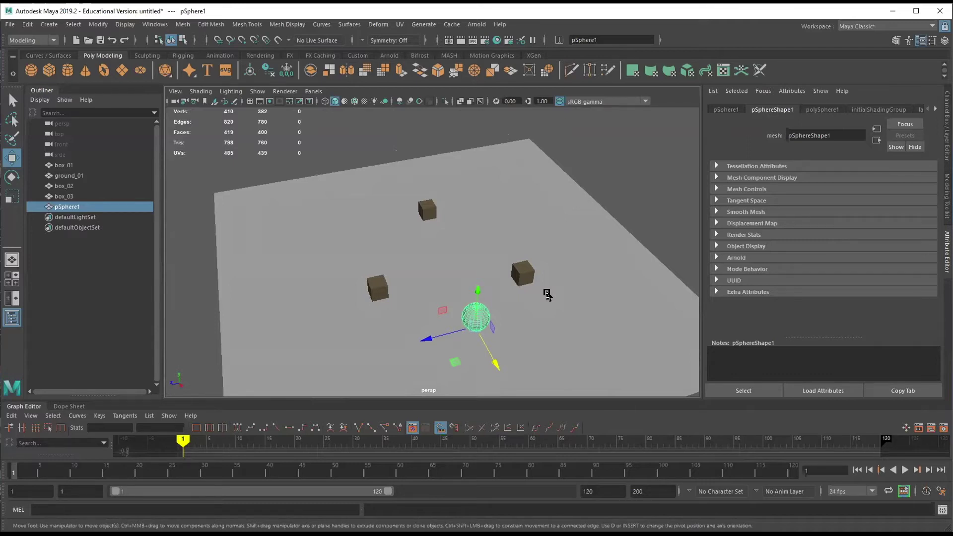
mouse_move(580, 314)
alt+mouse_down()
mouse_move(591, 304)
mouse_move(567, 318)
mouse_move(587, 326)
alt+mouse_up()
mouse_move(456, 373)
mouse_down()
mouse_move(435, 382)
mouse_move(457, 373)
mouse_up()
mouse_move(576, 298)
alt+mouse_down()
mouse_move(585, 278)
mouse_move(570, 292)
alt+mouse_up()
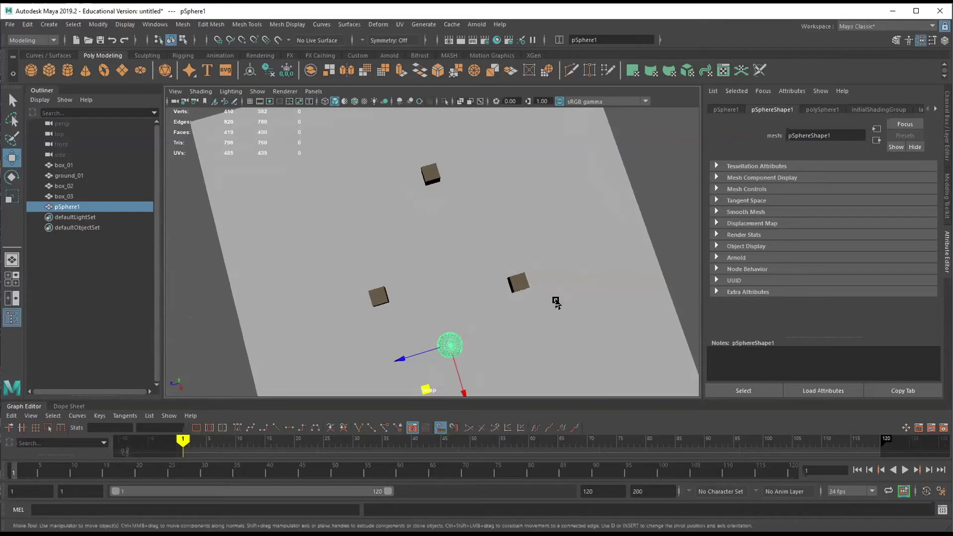
drag(426, 386, 425, 382)
alt+drag(570, 302, 578, 262)
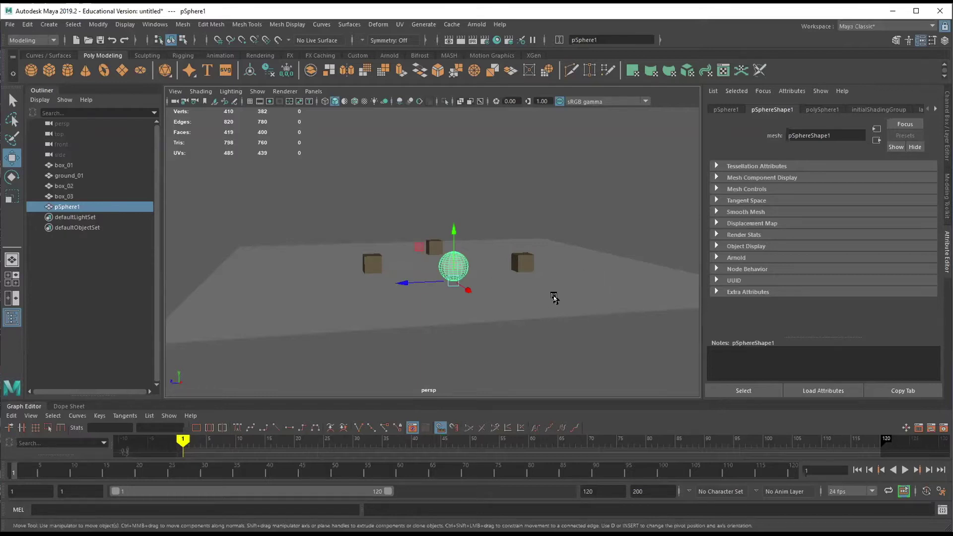
scroll(554, 295, up, 2)
alt+middle_drag(554, 289, 553, 298)
click(509, 220)
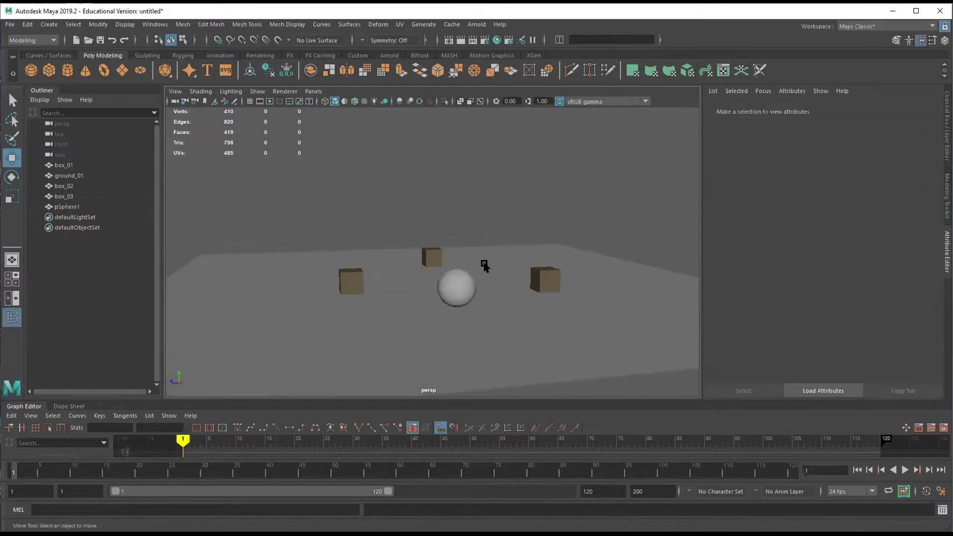
Assign a new Blinn material to the sphere
click(461, 284)
right_click(464, 258)
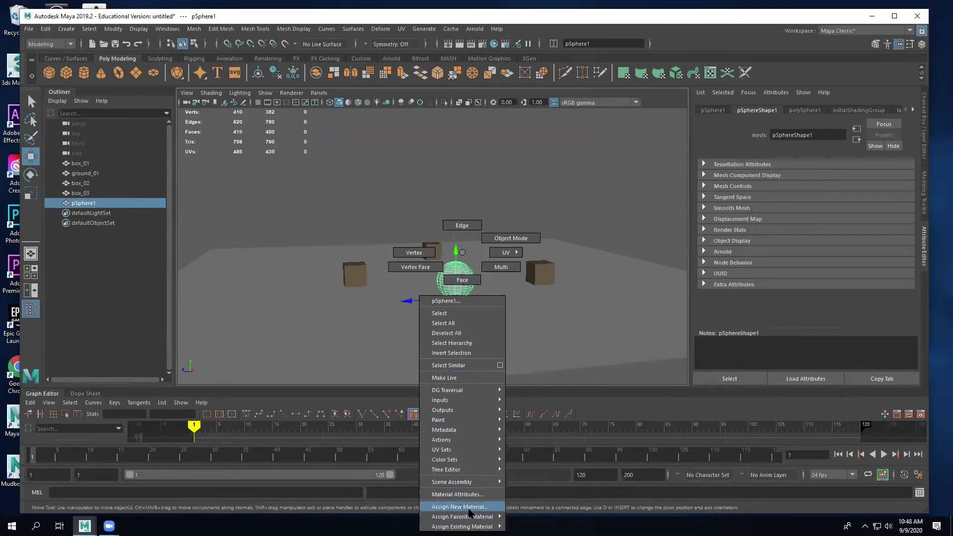
click(469, 508)
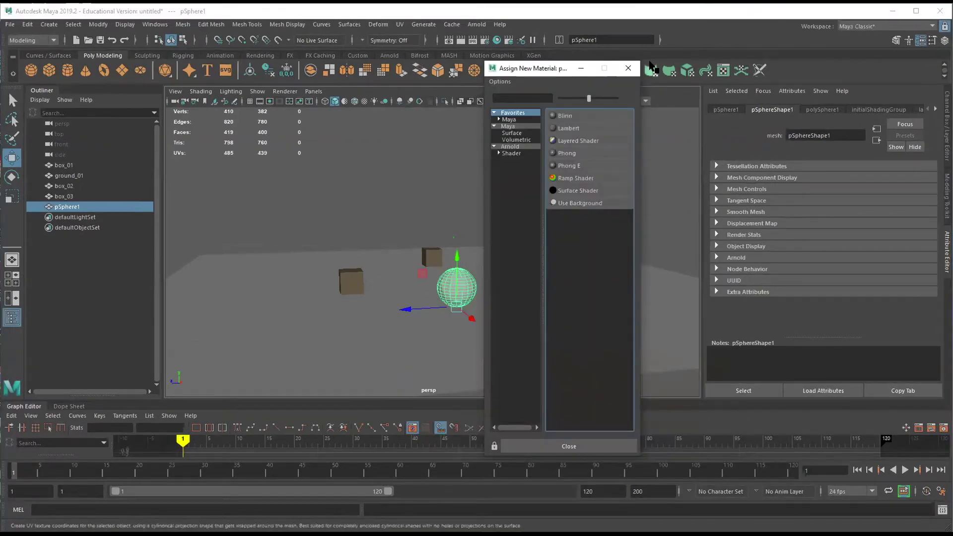
click(565, 116)
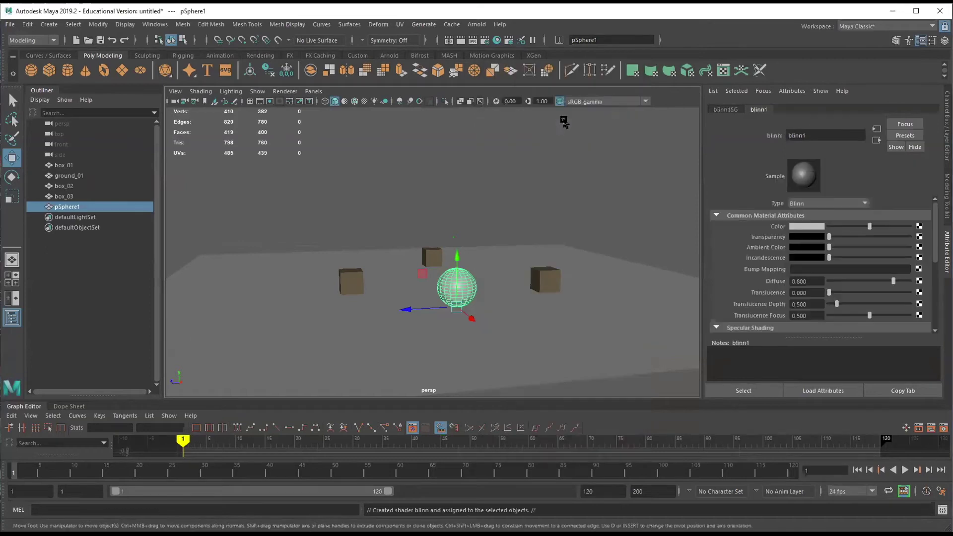
Set the Blinn material's color to a slightly darkened pure red and deselect the sphere
click(815, 227)
click(777, 201)
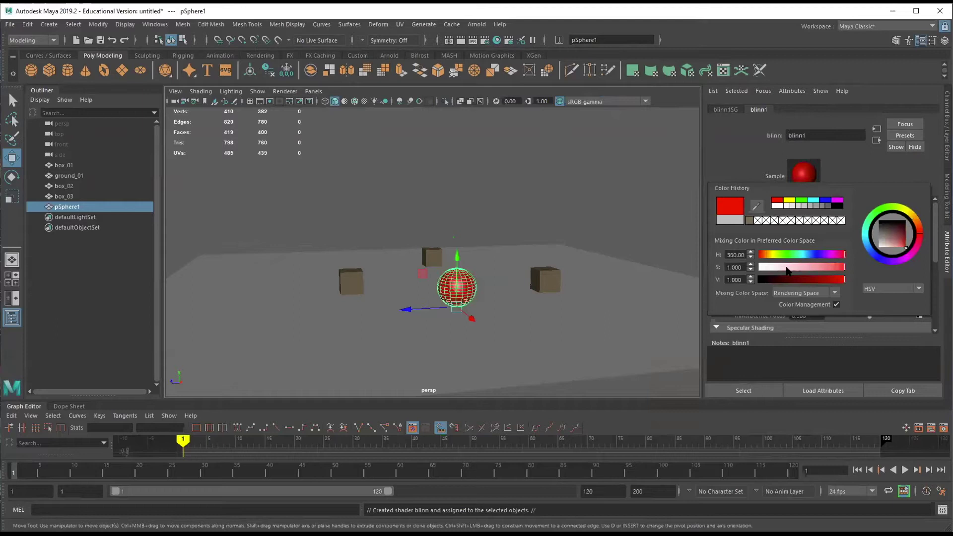
click(837, 281)
drag(836, 279, 829, 282)
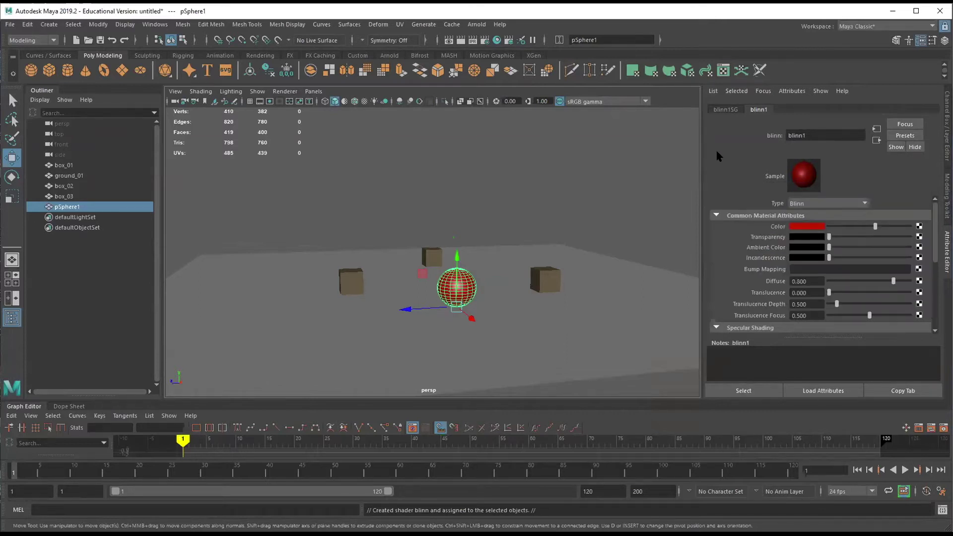
click(645, 153)
alt+drag(615, 202, 624, 198)
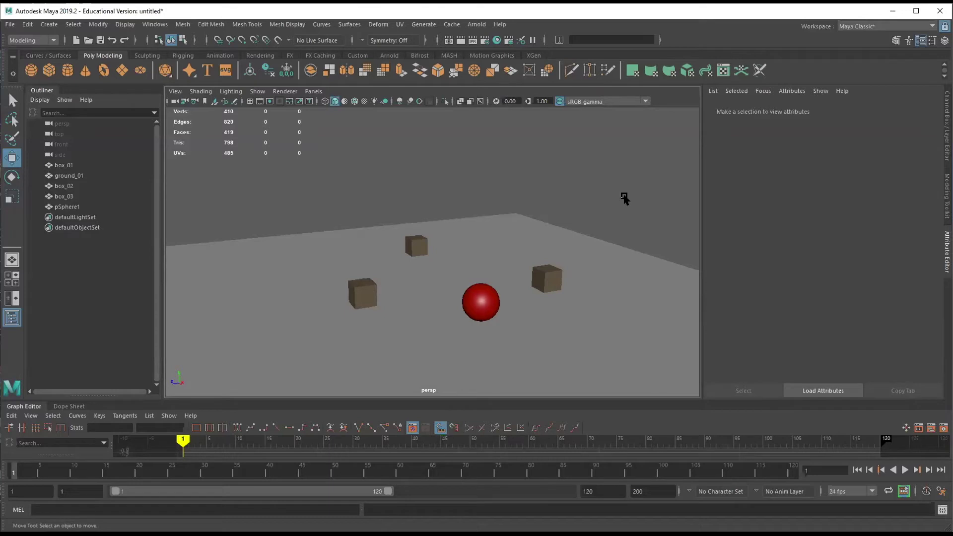
Scale box_02 slightly taller and box_03 at the back into a tall column, stretching both along the vertical axis only
click(556, 274)
key(r)
drag(549, 243, 552, 216)
click(422, 248)
mouse_move(417, 209)
mouse_down()
mouse_move(417, 119)
mouse_move(417, 208)
mouse_up()
Scale box_01 horizontally, mostly along Z, into a long low block, and deselect it
click(373, 292)
mouse_move(341, 323)
mouse_down()
mouse_move(326, 334)
mouse_move(326, 323)
mouse_up()
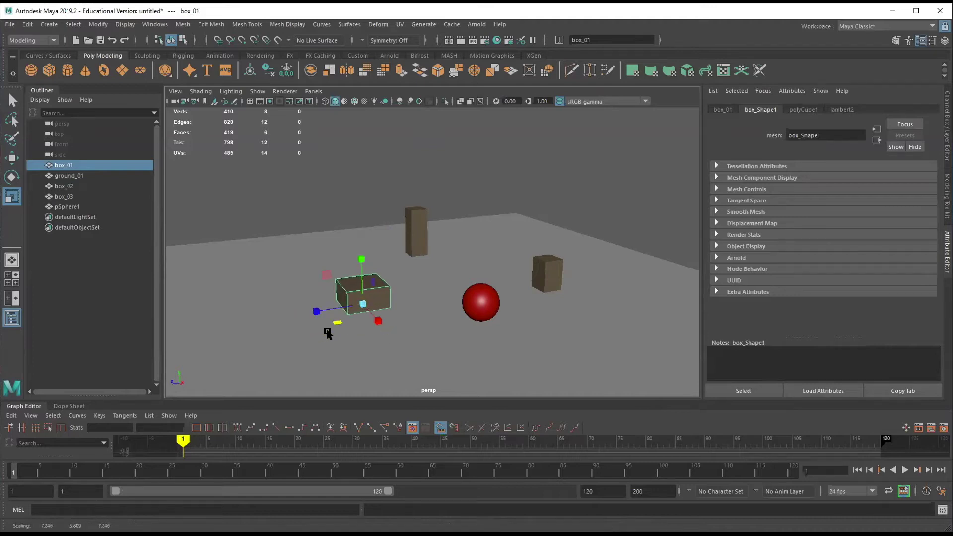
alt+drag(502, 302, 634, 174)
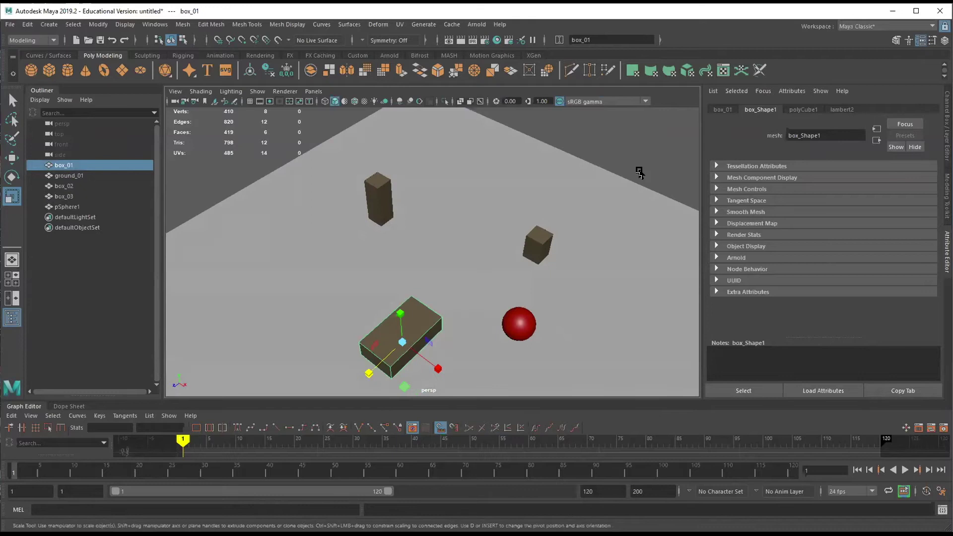
click(625, 184)
alt+drag(553, 259, 506, 253)
mouse_move(538, 291)
alt+mouse_down()
mouse_move(529, 290)
mouse_move(533, 297)
alt+mouse_up()
Clear the selection of all scene objects and rename the sphere to ball_01
drag(359, 199, 549, 307)
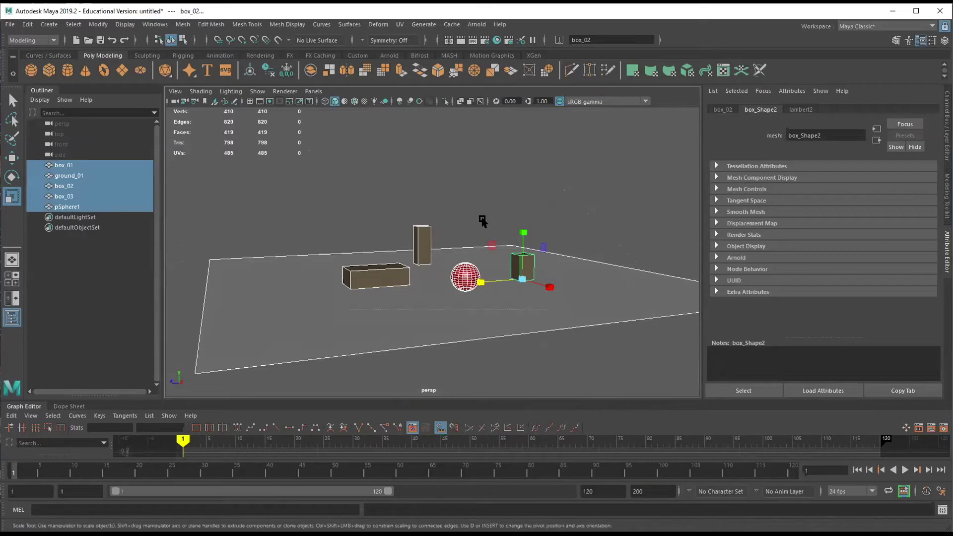
alt+drag(514, 202, 522, 207)
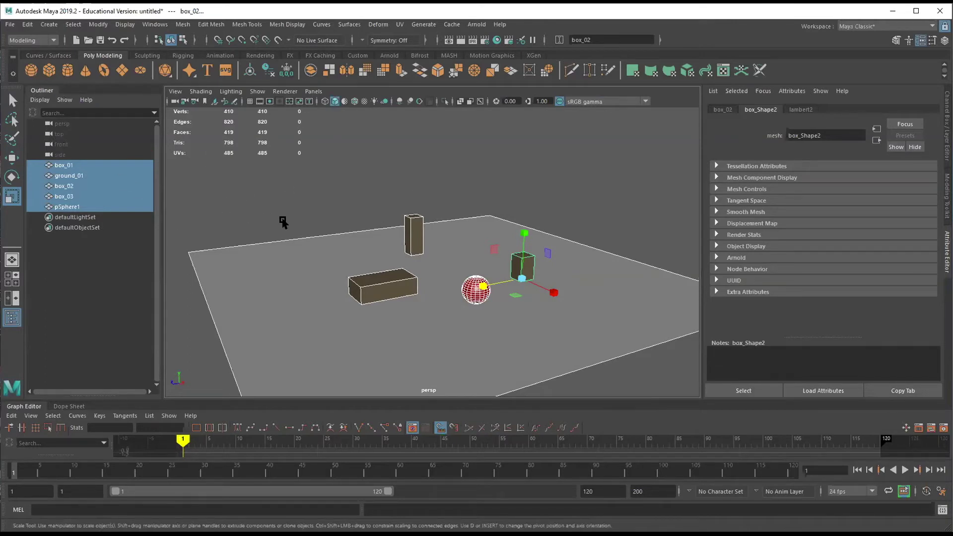
click(355, 192)
double_click(77, 207)
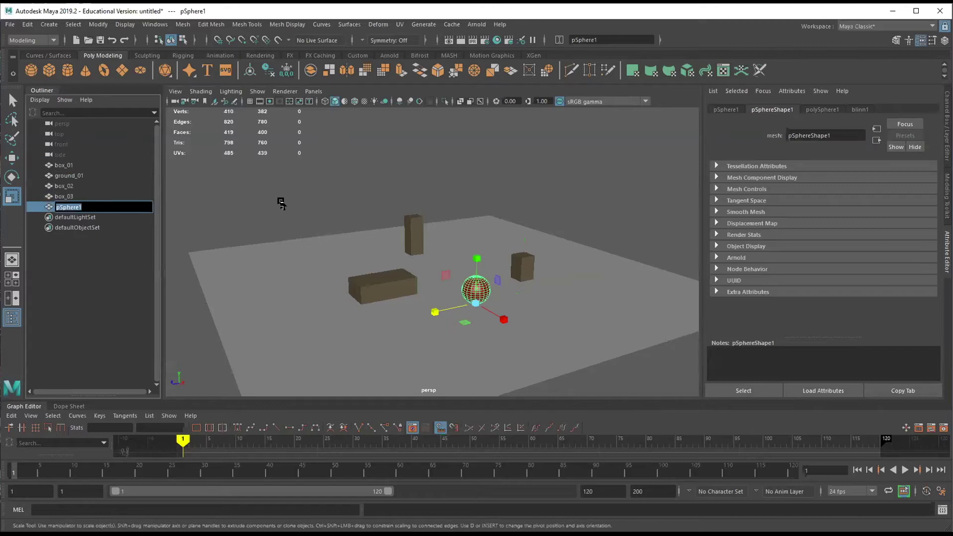
text(ball_01)
key(Return)
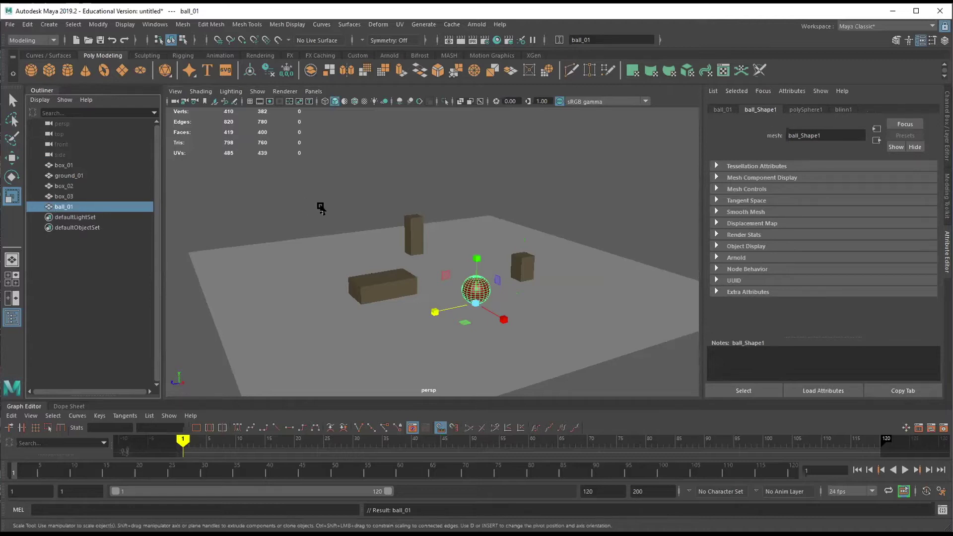
Freeze the transformations and delete the history of the ground, the three boxes and the ball together, and deselect them
drag(326, 205, 554, 329)
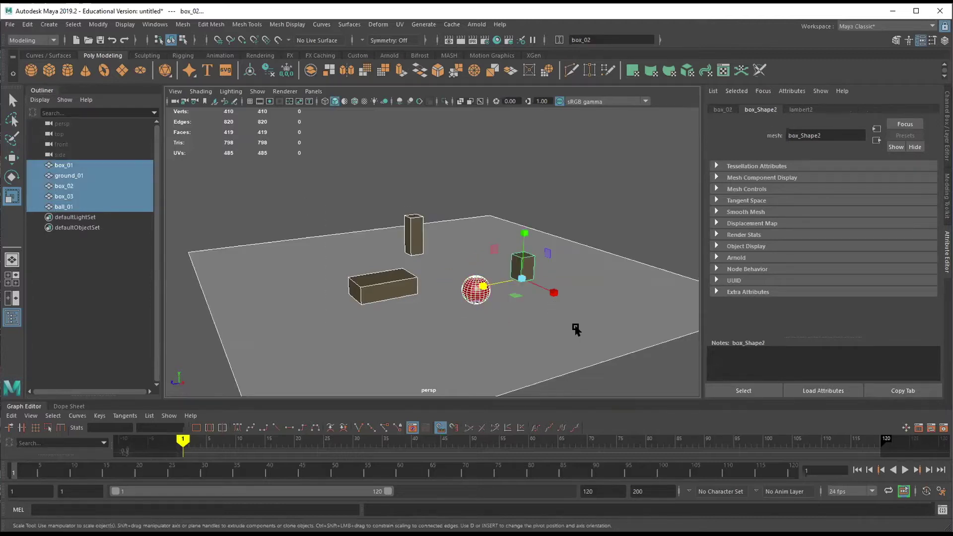
click(286, 71)
click(268, 72)
click(598, 205)
scroll(586, 279, up, 2)
scroll(588, 276, up, 3)
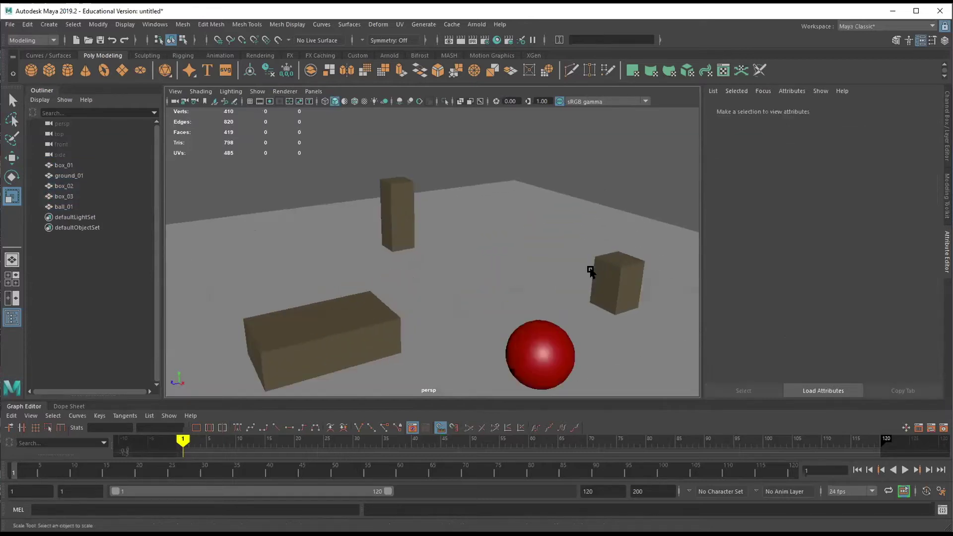
alt+drag(561, 239, 570, 263)
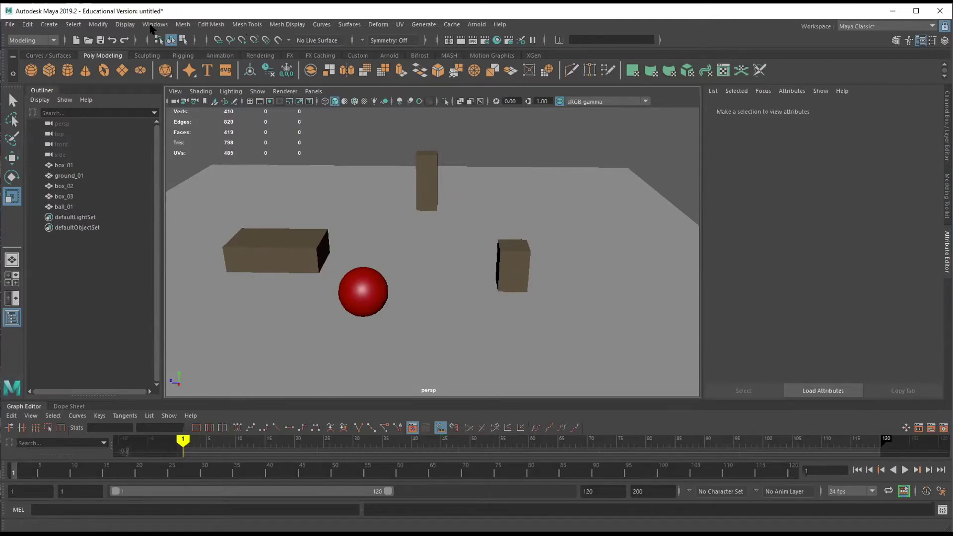
click(150, 27)
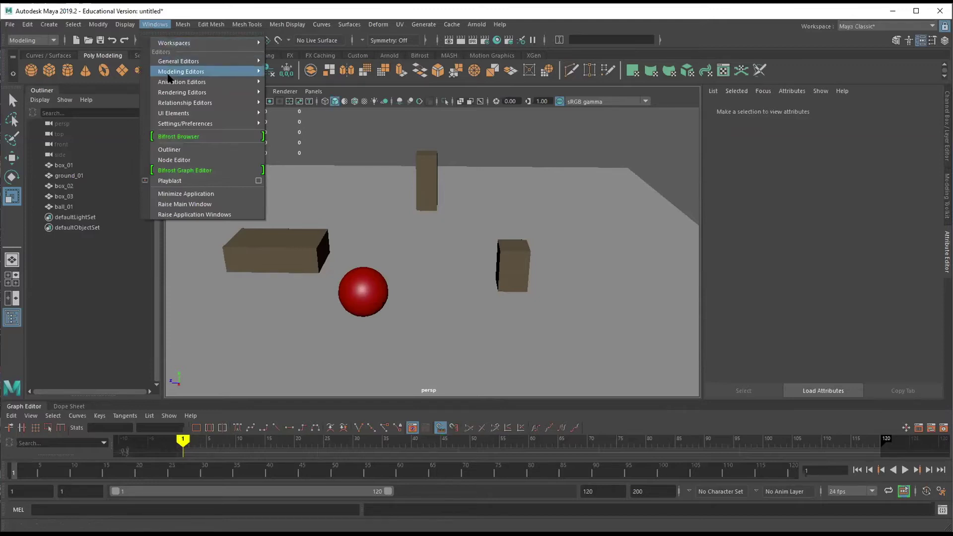
mouse_move(233, 82)
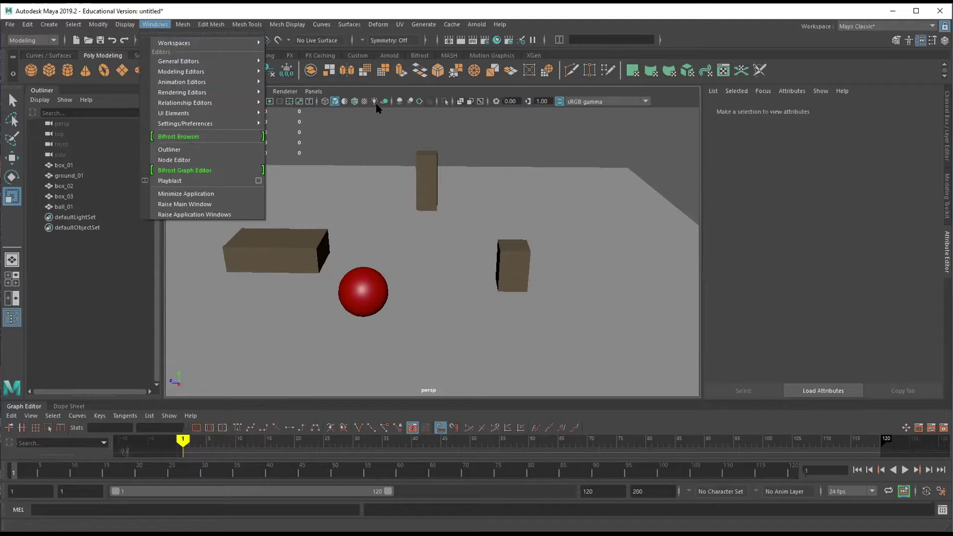
click(272, 15)
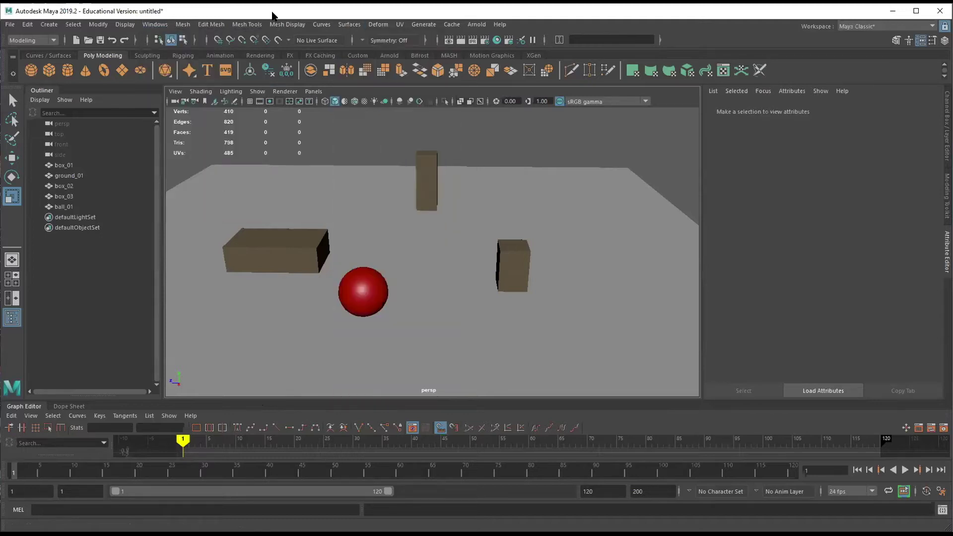
Select the ball and set the scene's playback frame rate to 30 fps
click(381, 310)
alt+drag(494, 355, 506, 334)
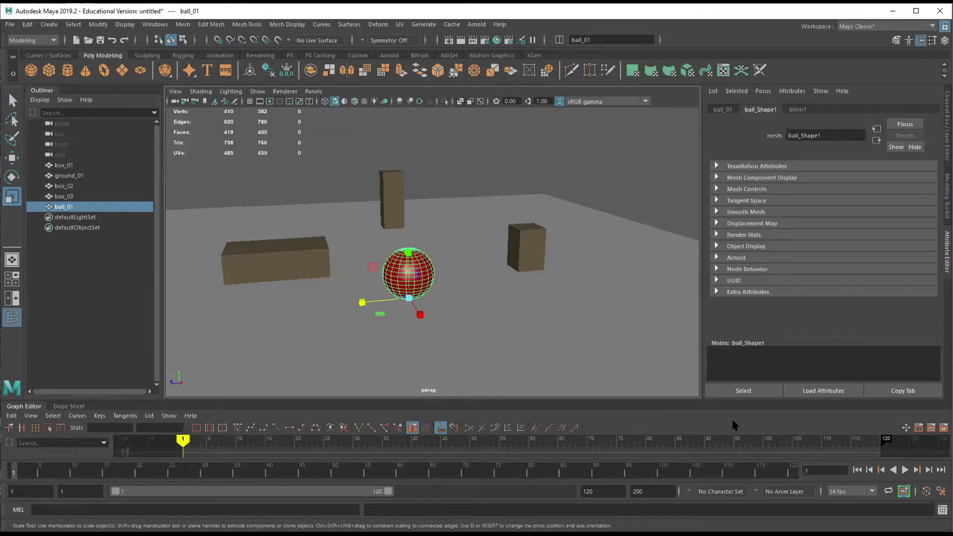
click(872, 491)
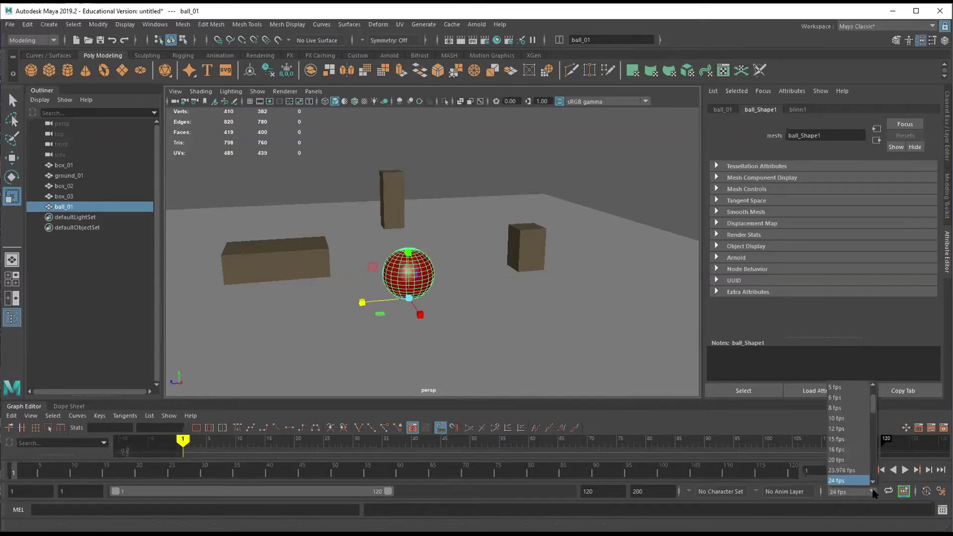
scroll(845, 465, down, 2)
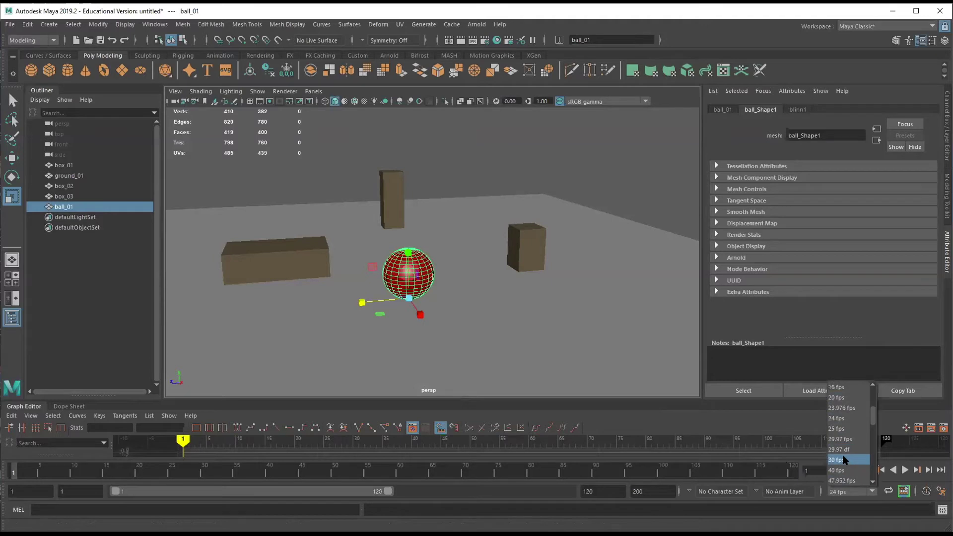
click(842, 456)
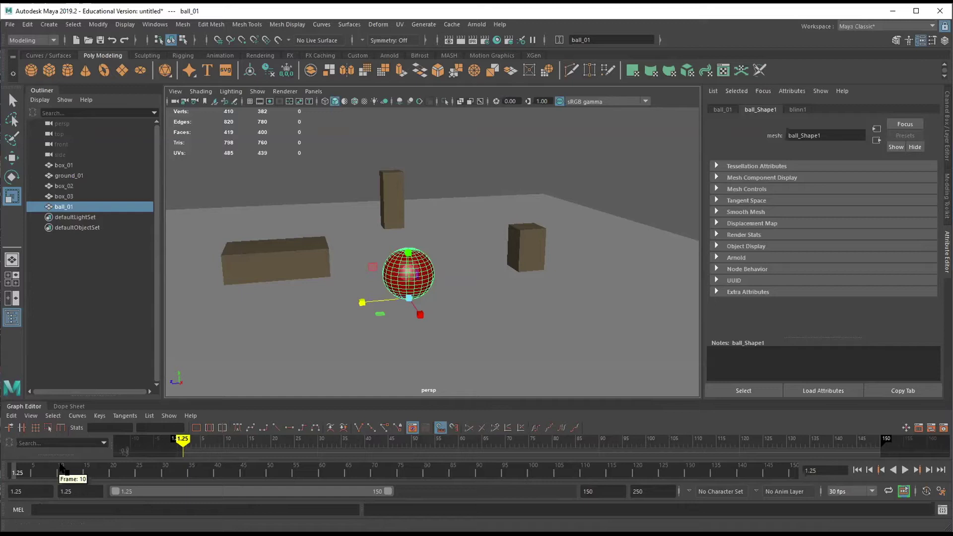
Set the animation start and playback start to frame 1, check the end of the timeline, and return to frame 1
double_click(30, 491)
text(1)
key(Tab)
text(1)
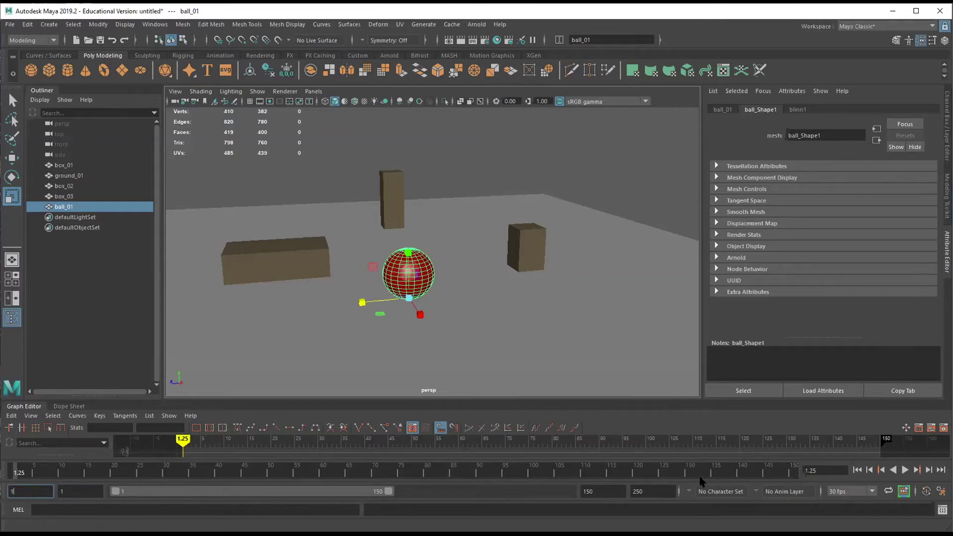
click(795, 470)
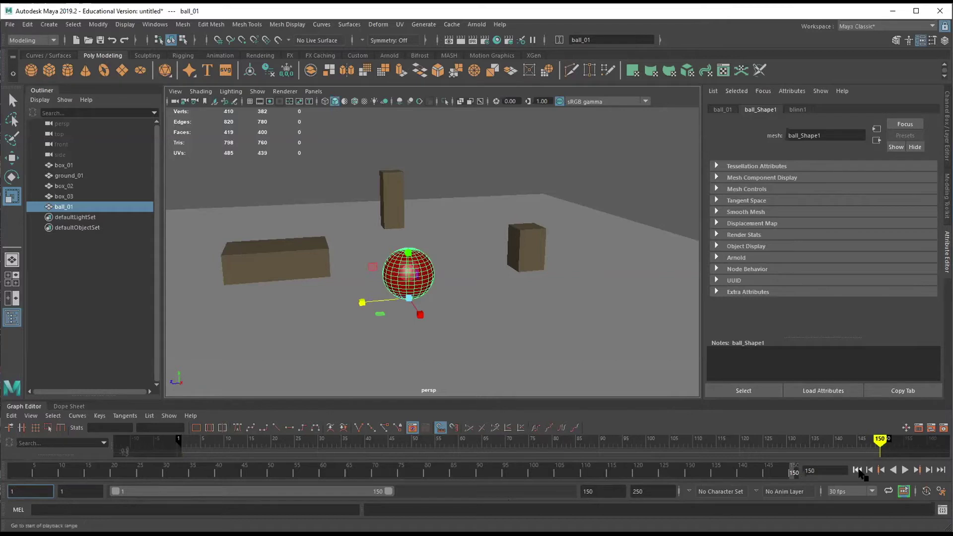
click(856, 470)
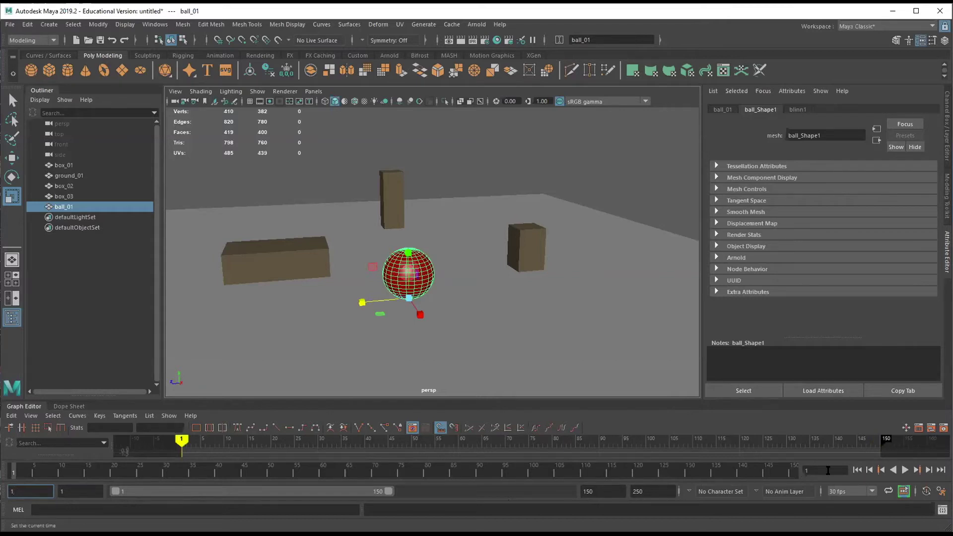
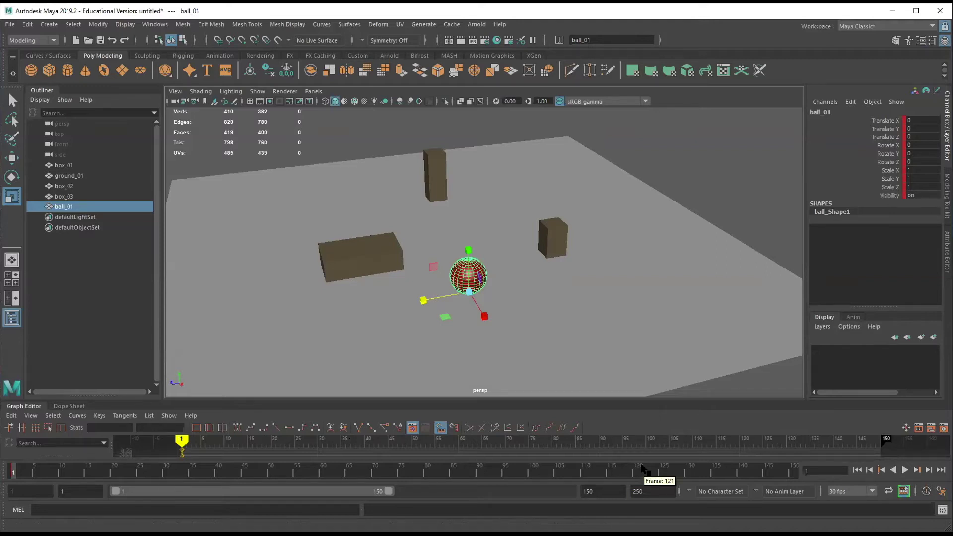
Set the playback end to frame 120 and move the current time to that frame
double_click(588, 491)
text(12)
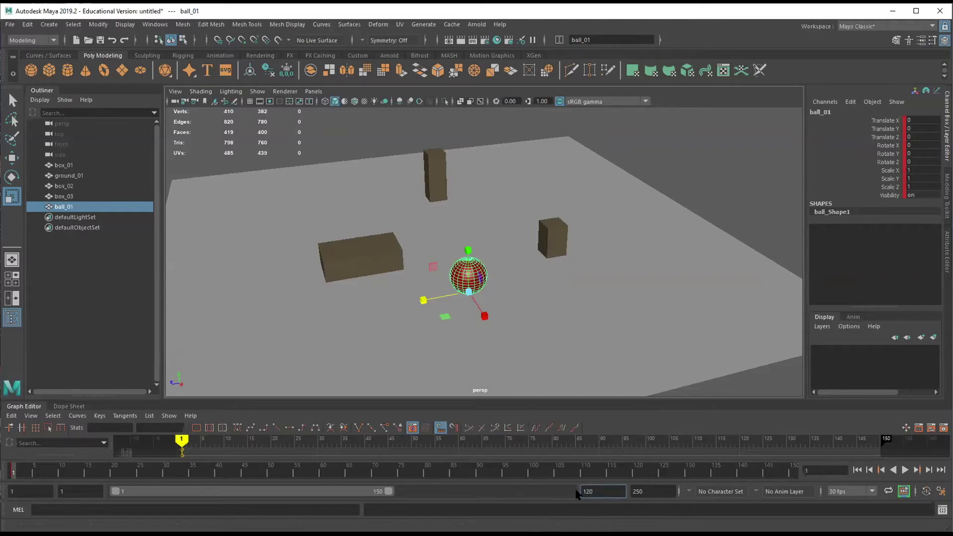
key(Return)
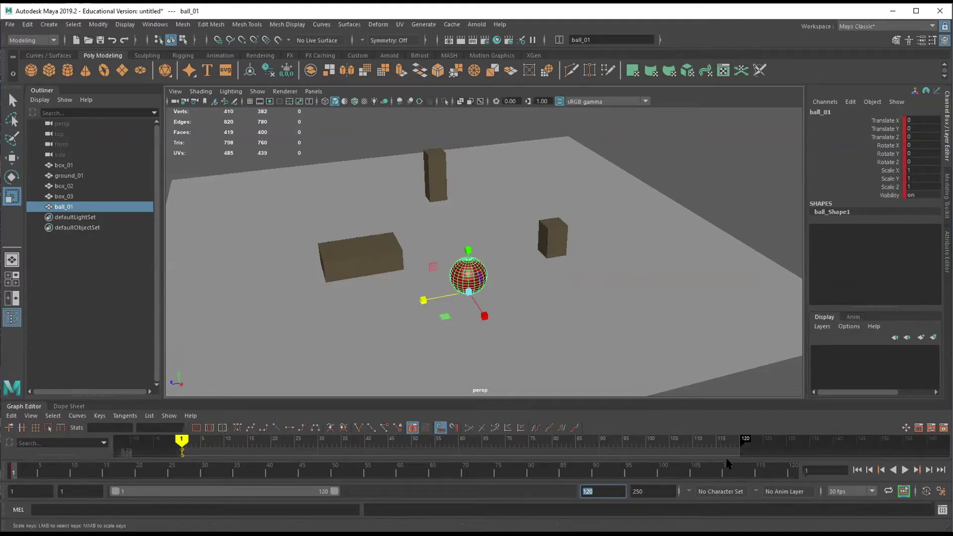
click(792, 470)
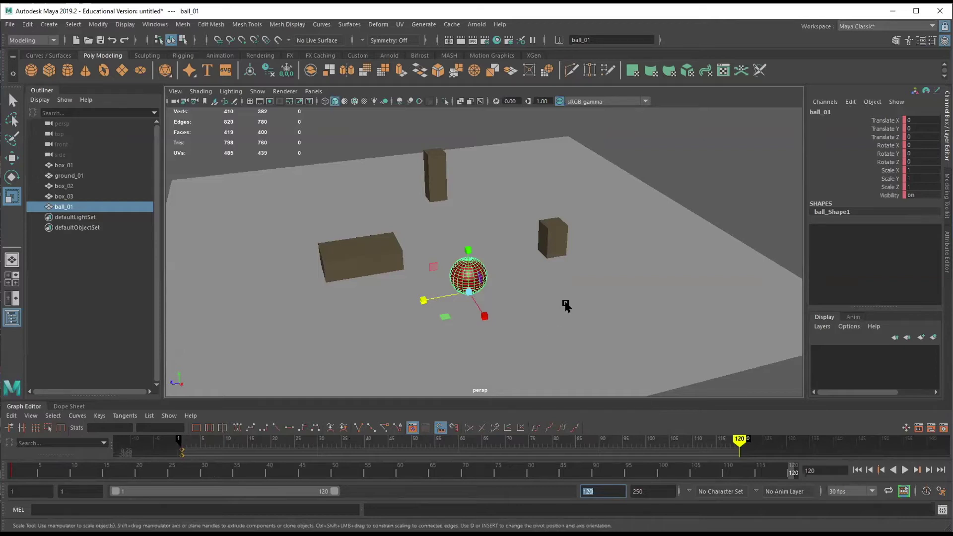
text(s)
click(654, 491)
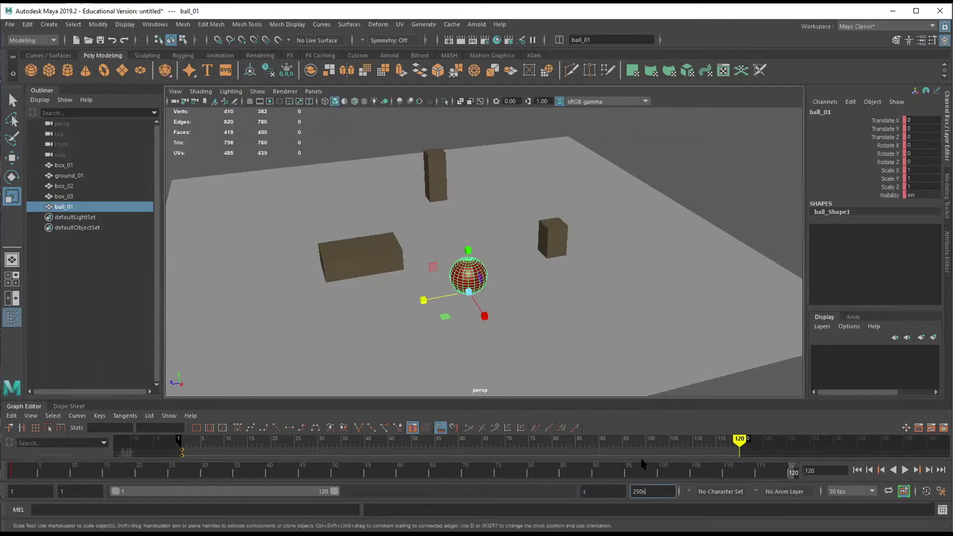
key(shift+Tab)
key(Return)
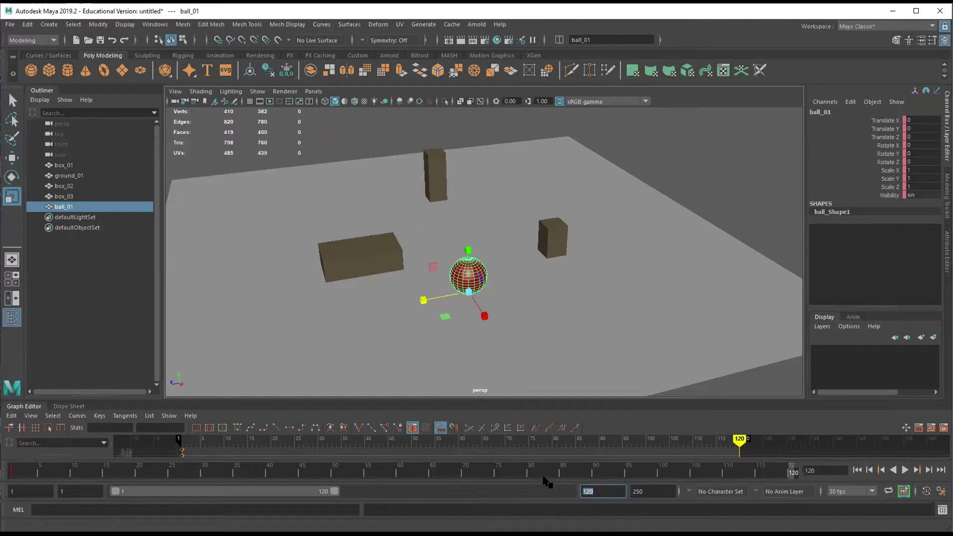
text(s)
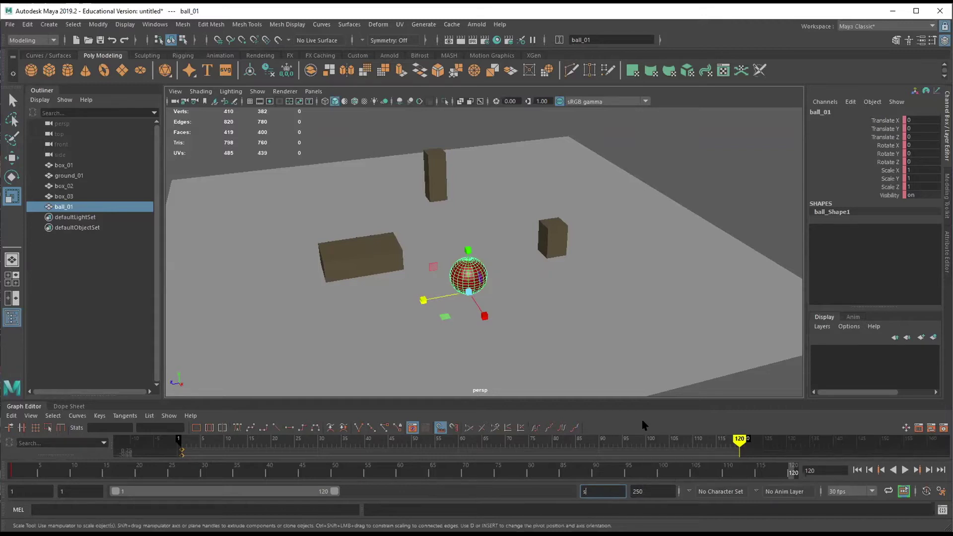
Set a keyframe on all of ball_01's channels at frame 120
click(451, 295)
key(s)
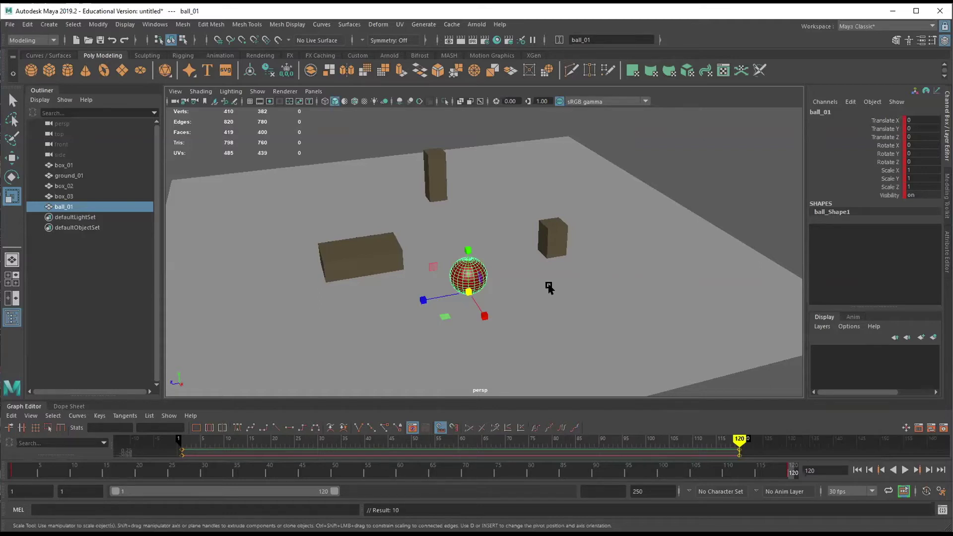
alt+drag(470, 304, 476, 294)
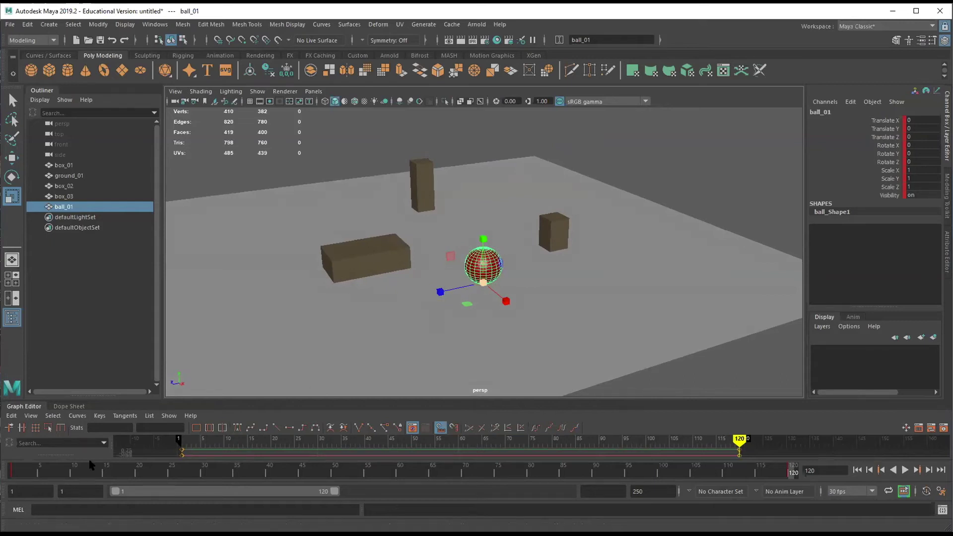
alt+drag(585, 297, 595, 272)
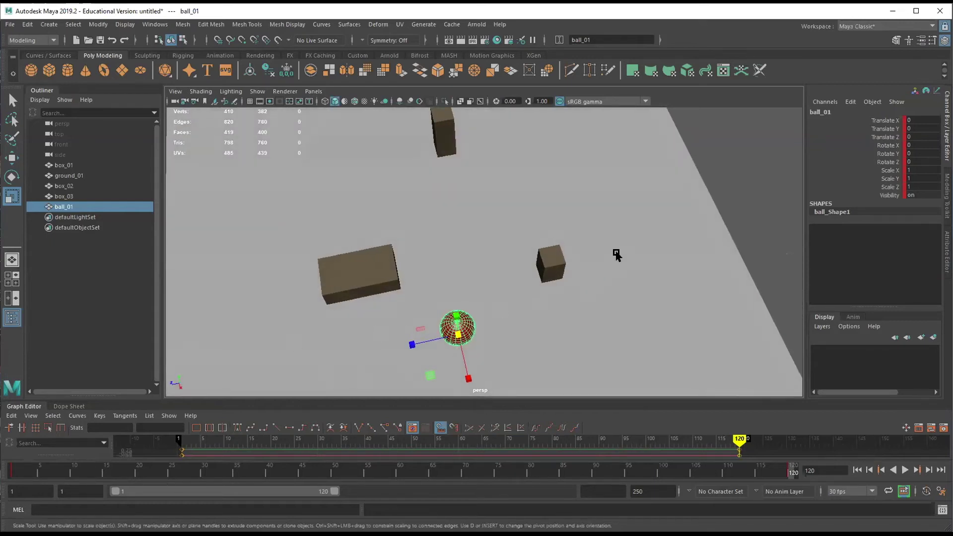
At frame 30, move ball_01 on the ground plane to about X -24.4, Z -19.6, between the two small boxes, and key all channels
key(space)
key(space)
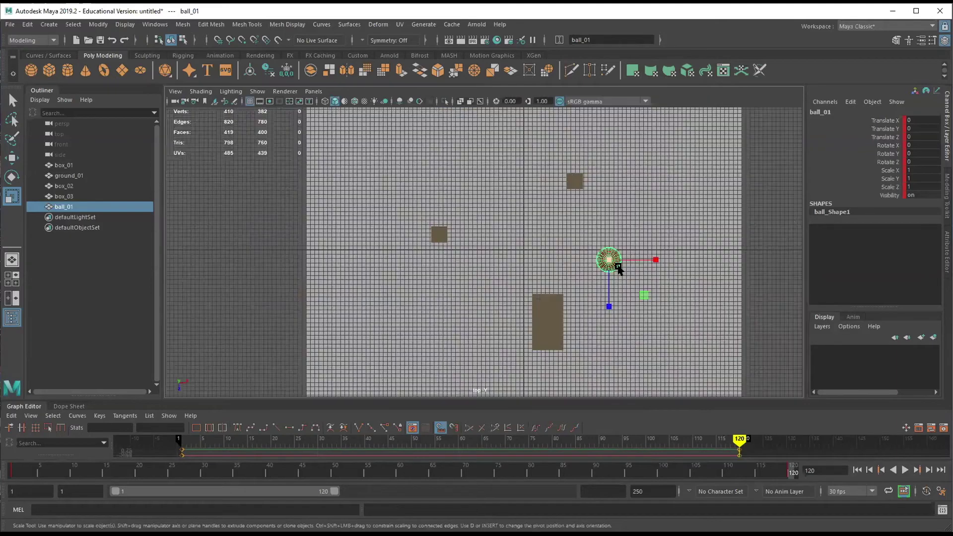
scroll(616, 263, up, 4)
alt+middle_drag(580, 252, 534, 242)
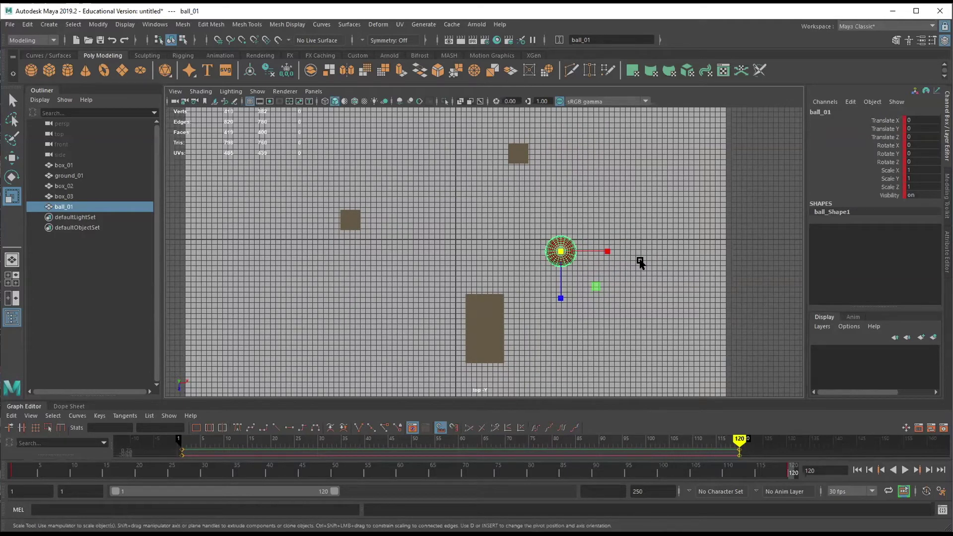
click(561, 252)
click(199, 470)
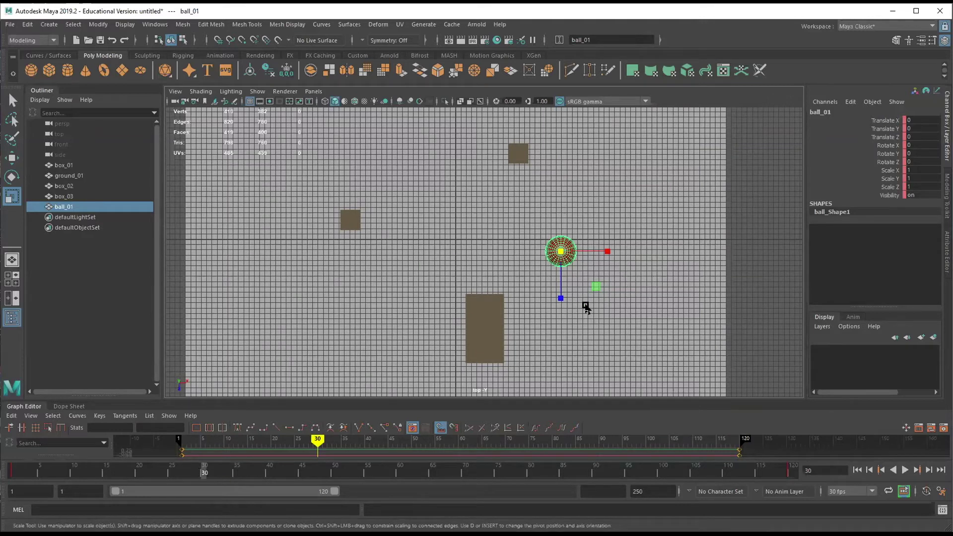
key(w)
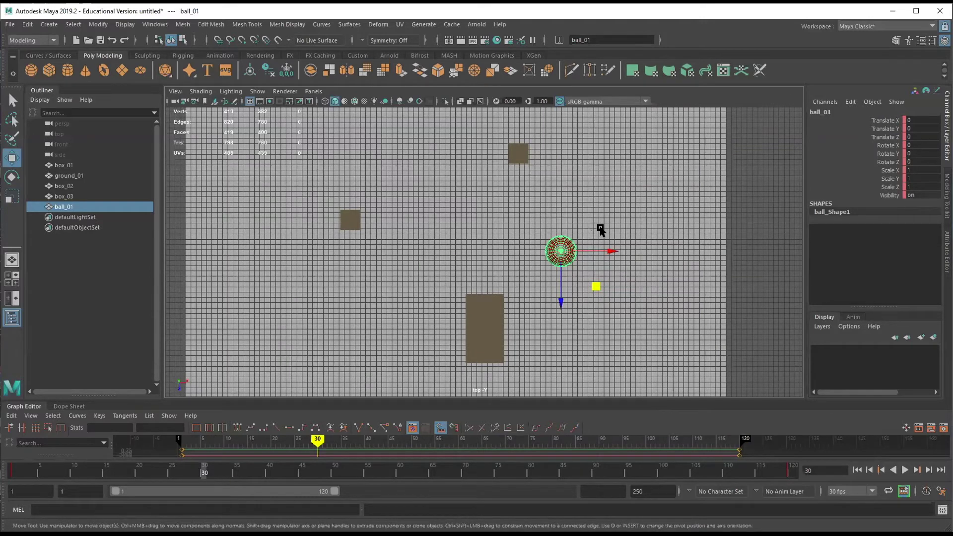
click(596, 320)
drag(596, 319, 466, 216)
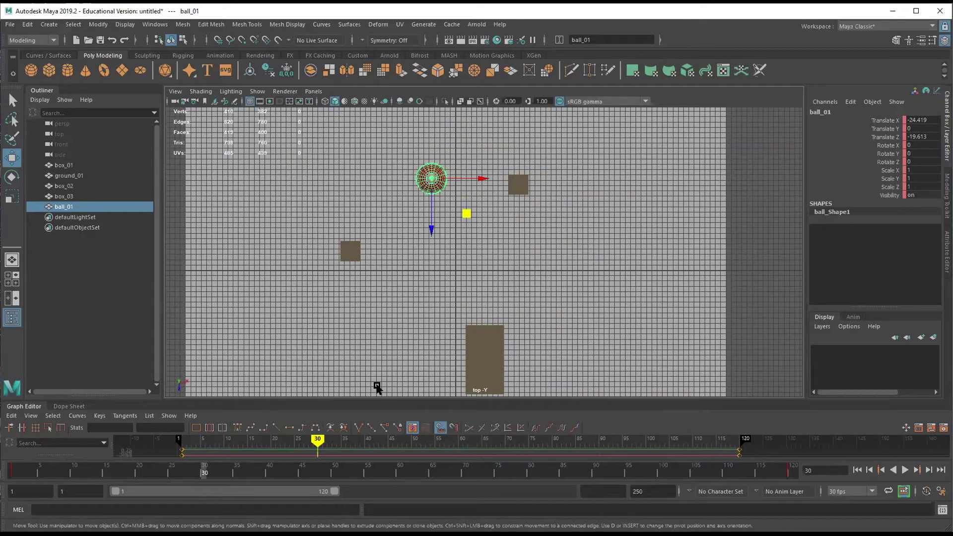
key(s)
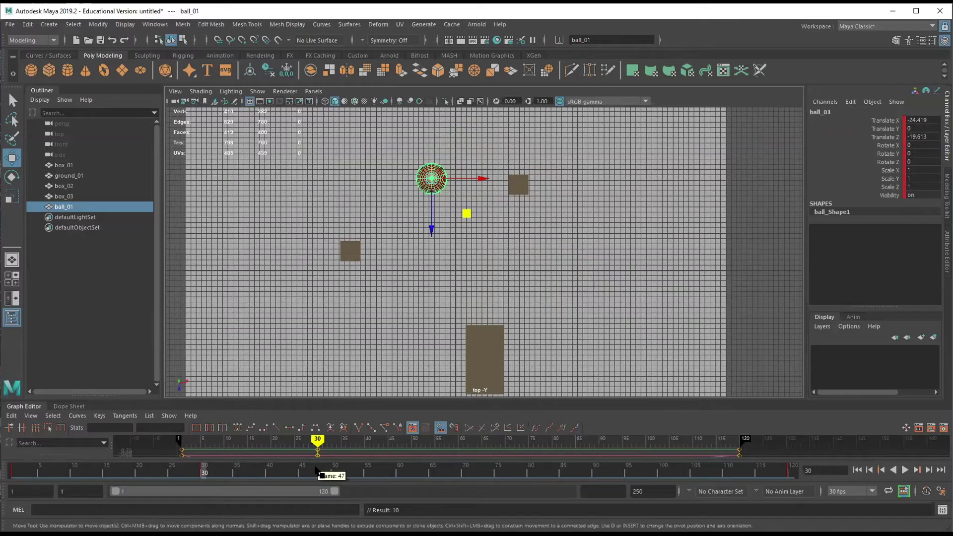
At frame 60, move ball_01 across the ground to about X -33.3, Z 13.7 and key all its channels
click(400, 471)
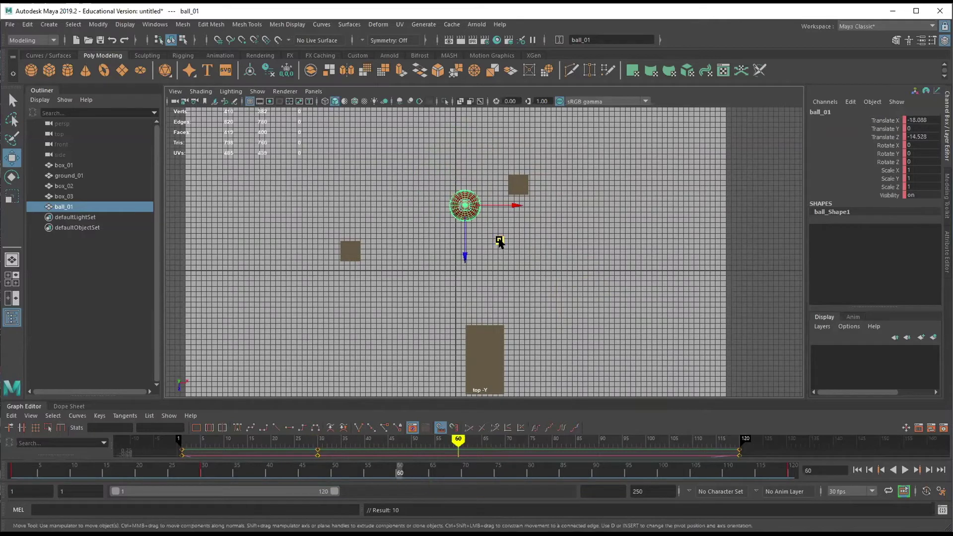
middle_drag(499, 241, 419, 392)
key(s)
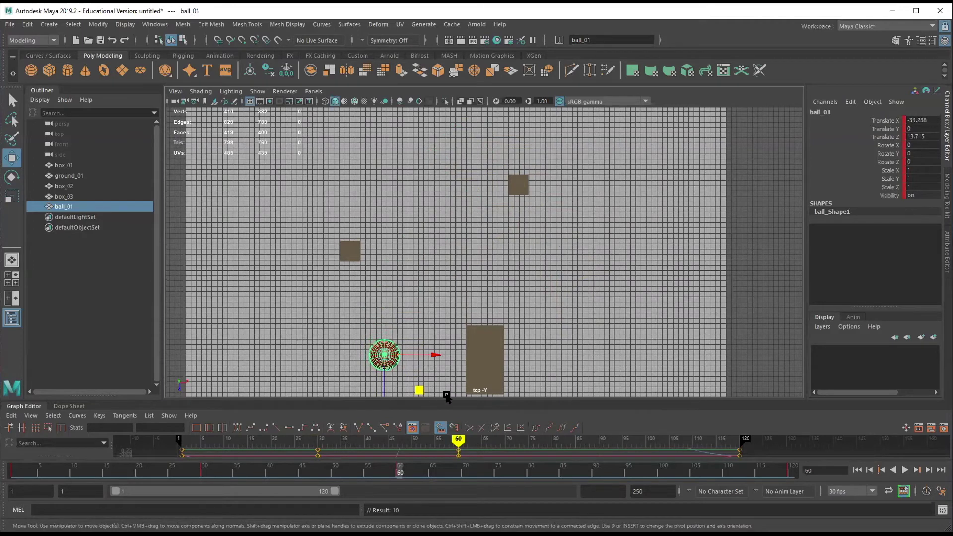
At frame 90, move ball_01 past the long box to about X 1.6, Z 21.2 and key all its channels
click(596, 472)
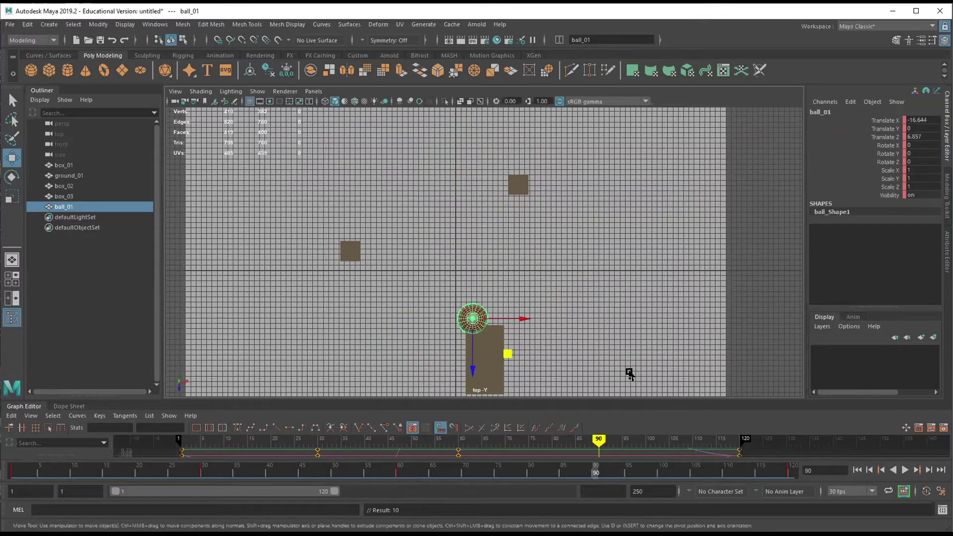
middle_drag(510, 356, 571, 404)
alt+middle_drag(763, 353, 729, 253)
middle_drag(551, 302, 582, 329)
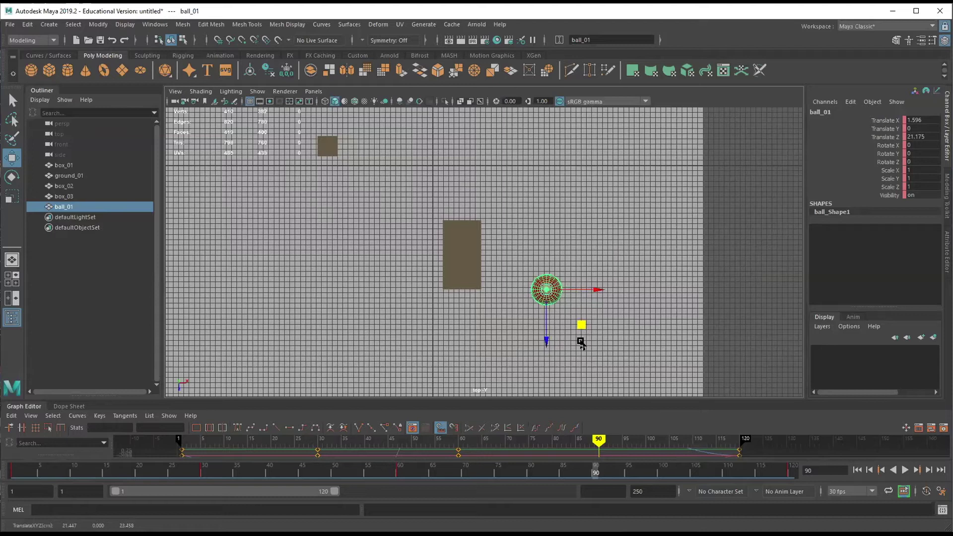
key(s)
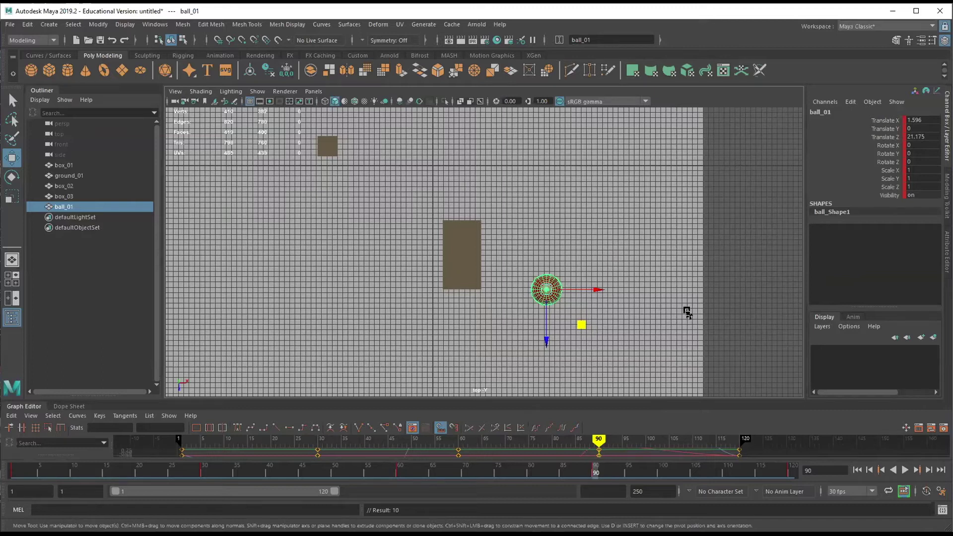
Play the ball animation from the first frame in the perspective view, stop it, and return to frame 1
alt+middle_drag(711, 228, 713, 289)
key(space)
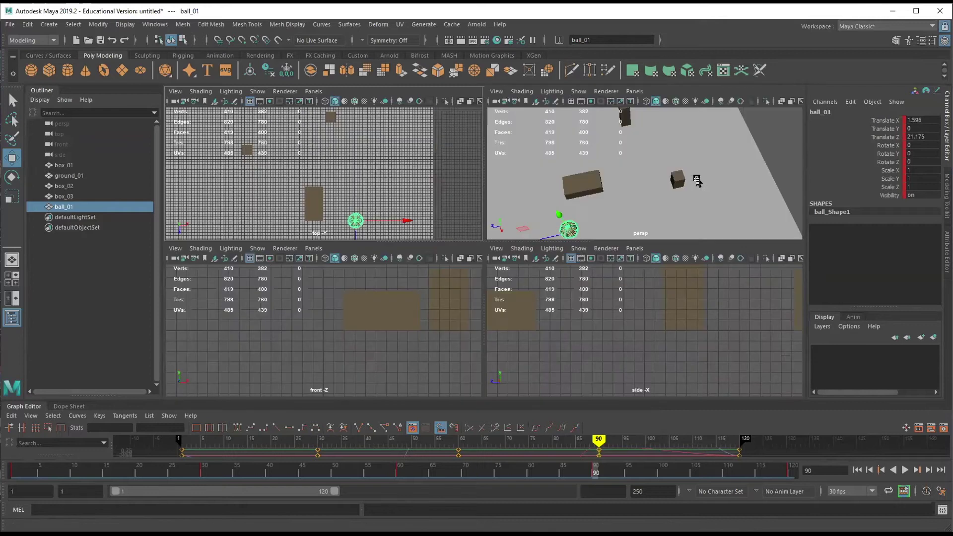
key(space)
alt+middle_drag(556, 292, 559, 330)
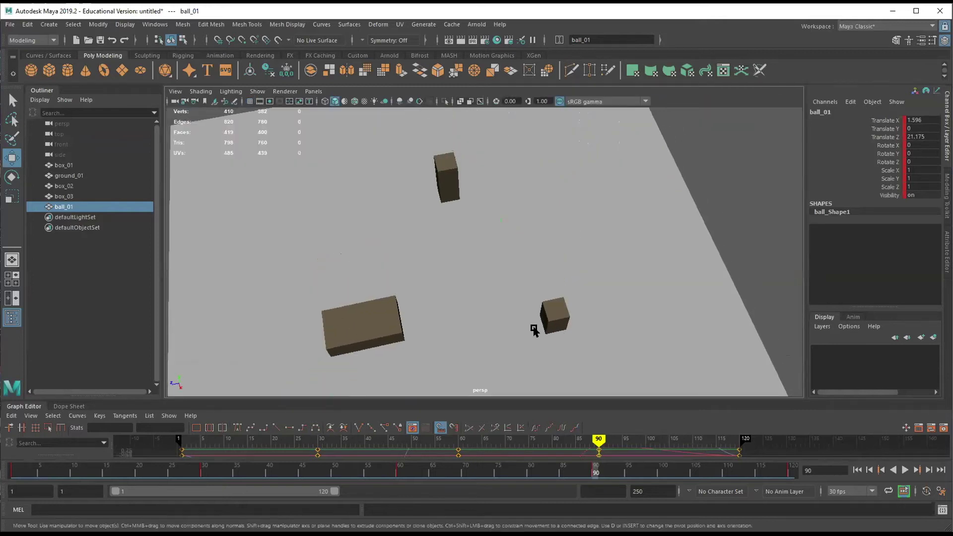
alt+drag(531, 329, 545, 312)
scroll(546, 312, down, 3)
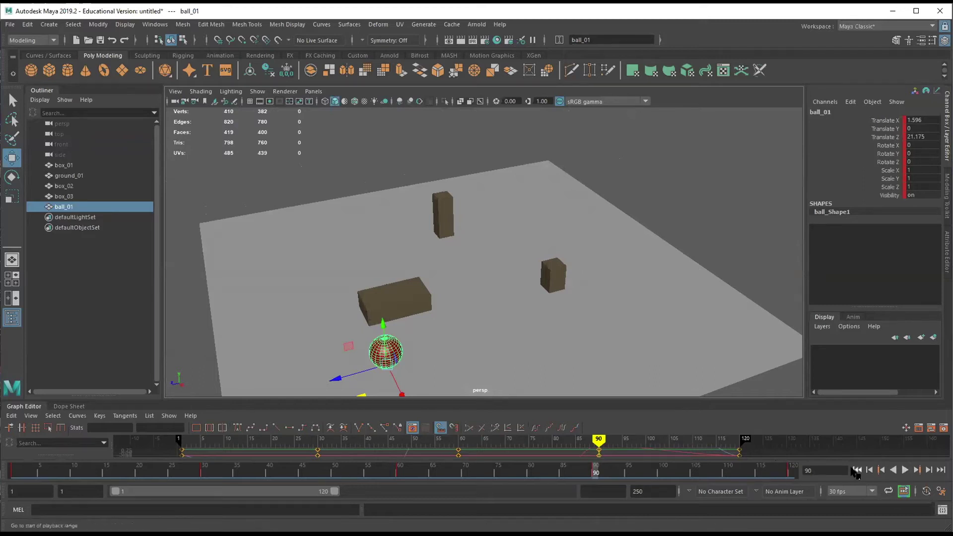
click(856, 471)
click(905, 470)
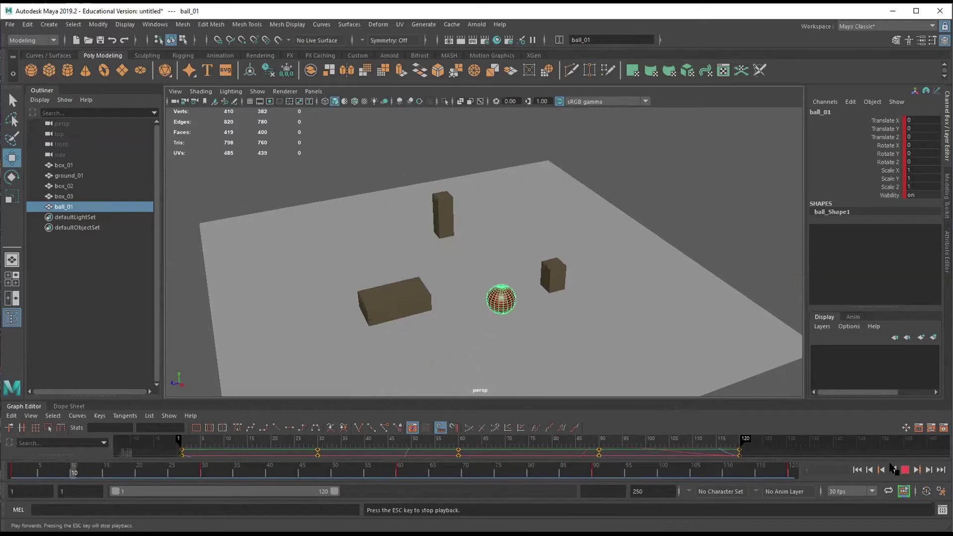
click(904, 470)
click(857, 469)
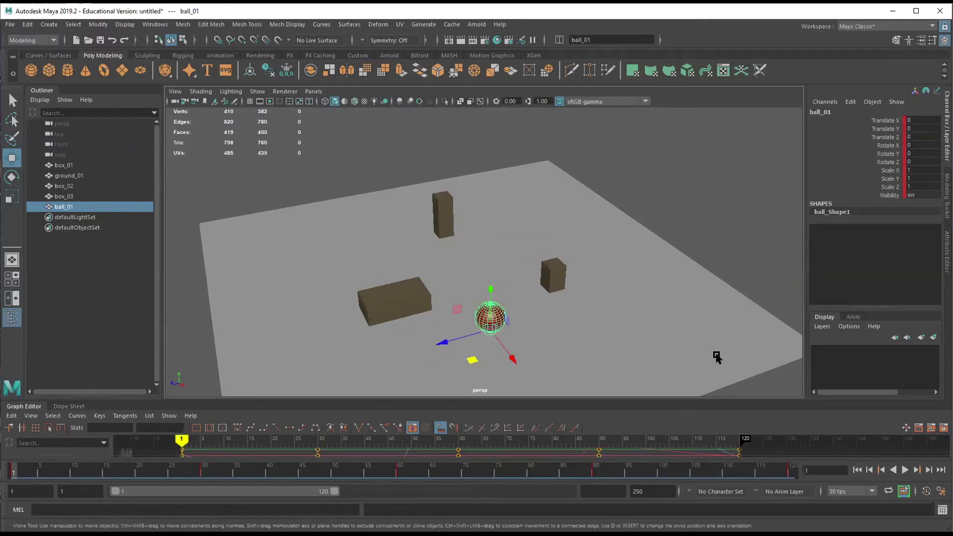
At frame 15, position ball_01 directly over the nearest small box in the top view, at about X -8, Z -18.4
alt+drag(672, 329, 663, 325)
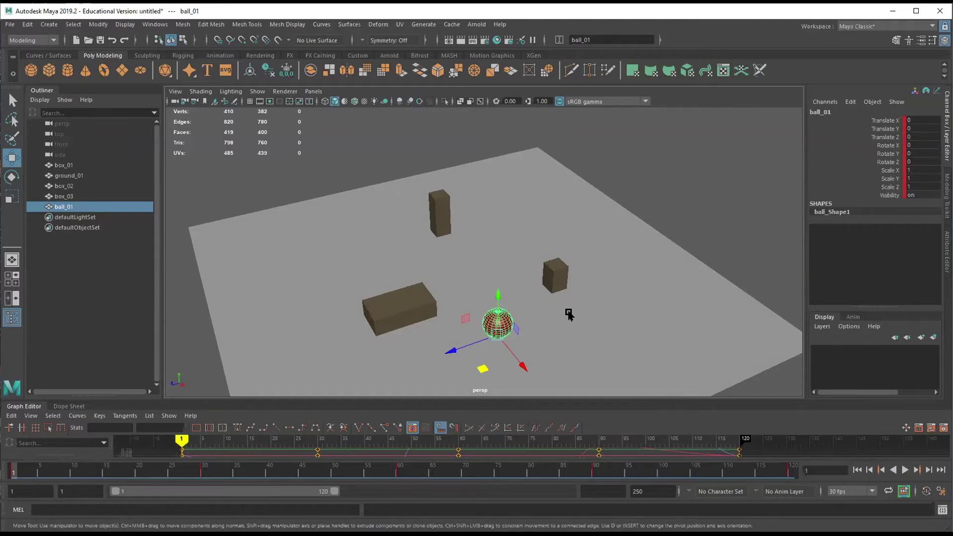
drag(568, 315, 568, 278)
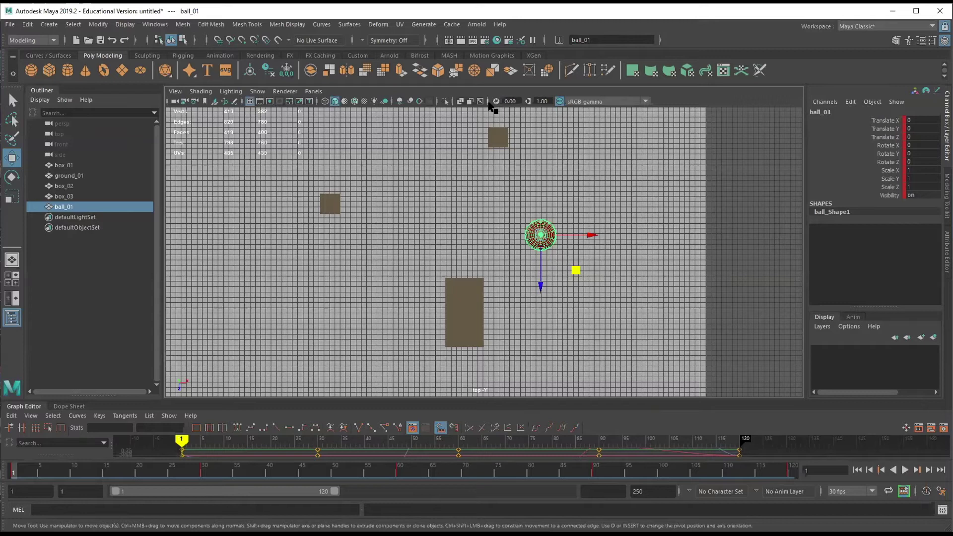
alt+middle_drag(563, 213, 598, 296)
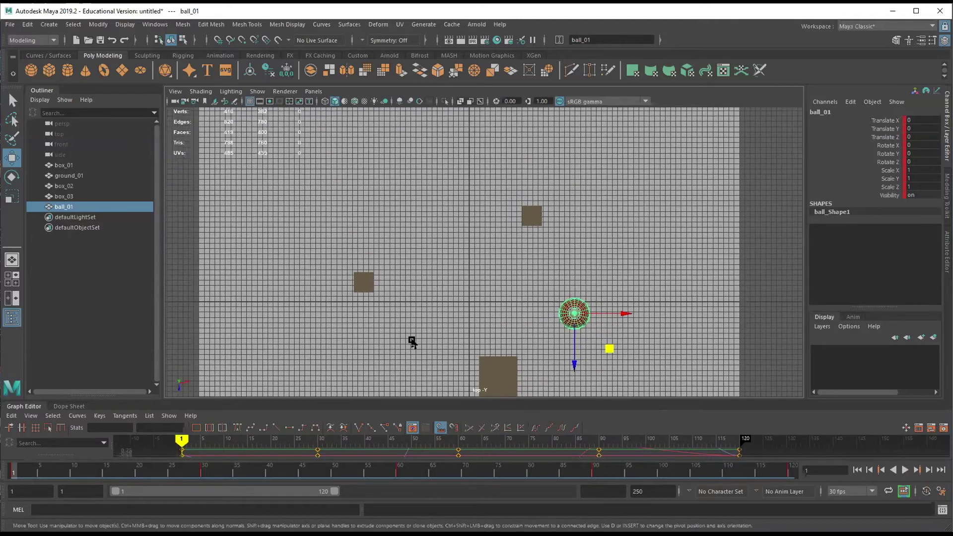
alt+middle_drag(539, 267, 526, 238)
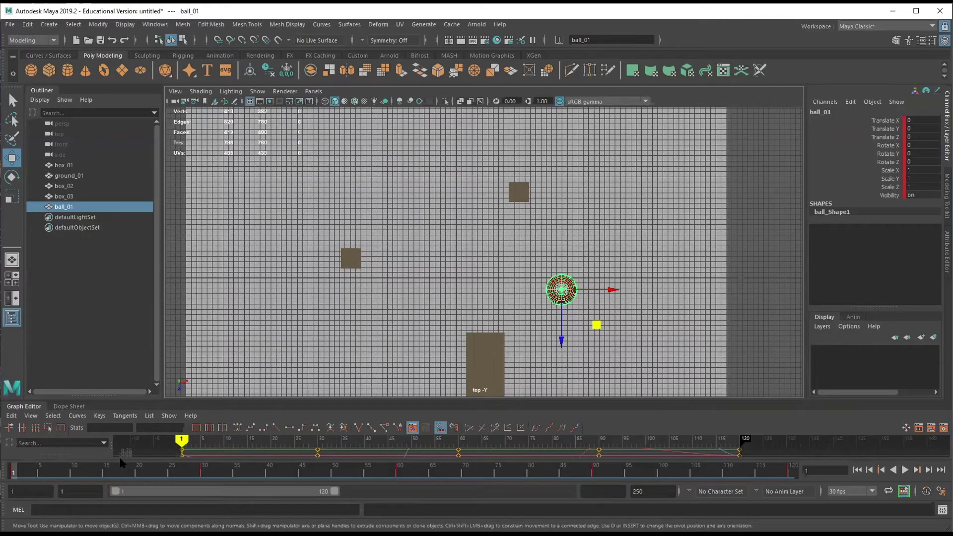
click(106, 471)
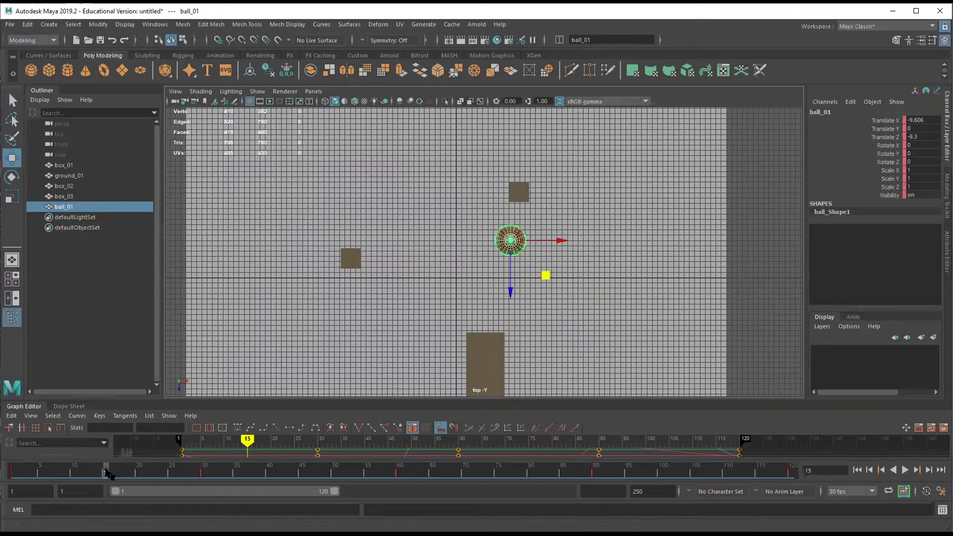
middle_drag(545, 277, 554, 241)
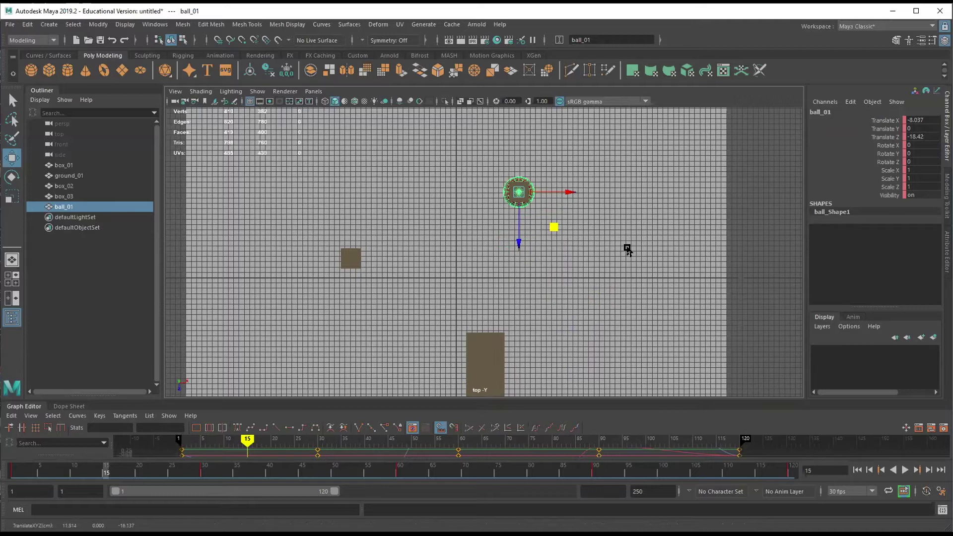
Raise ball_01 above the small box to about Y 11.5 in the front view and key all its channels at frame 15
key(space)
scroll(404, 332, down, 3)
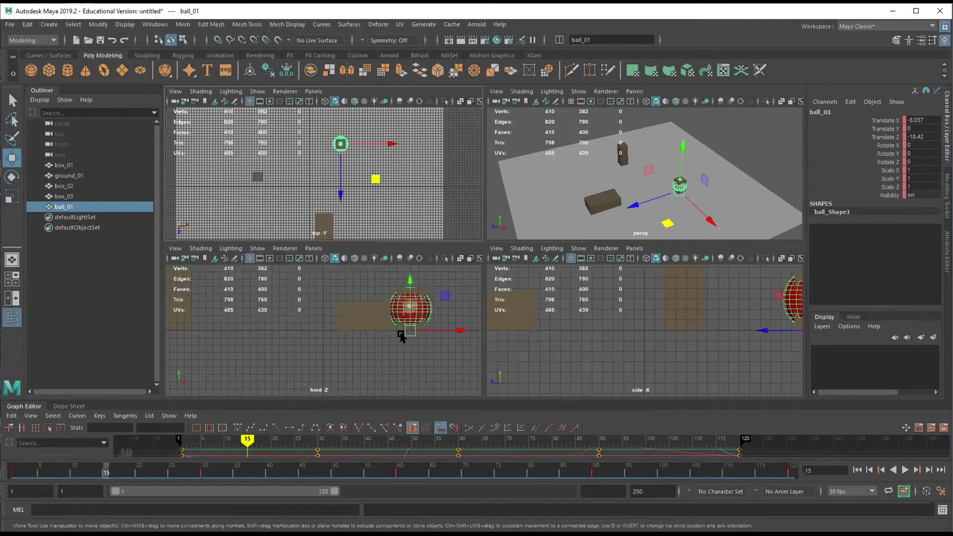
alt+middle_drag(423, 298, 418, 367)
drag(370, 355, 378, 318)
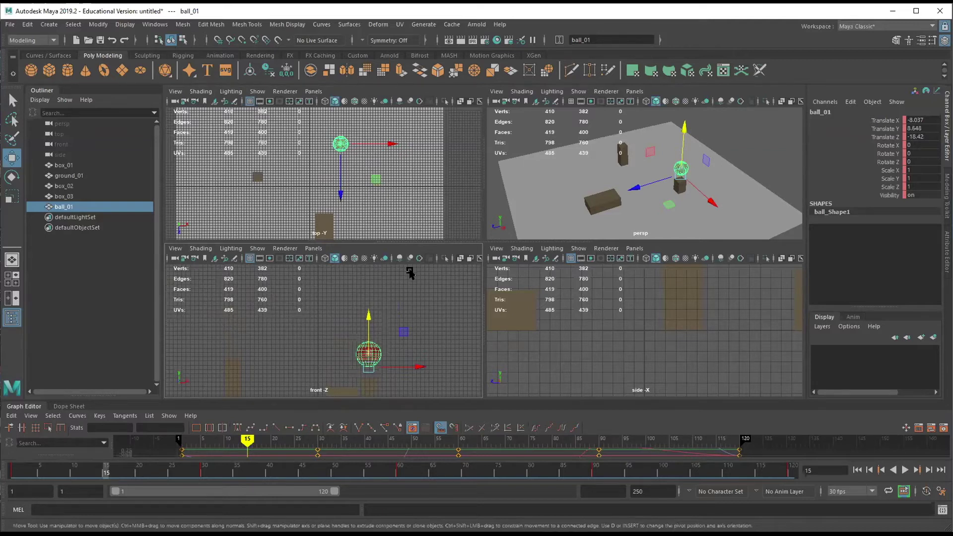
drag(371, 314, 371, 300)
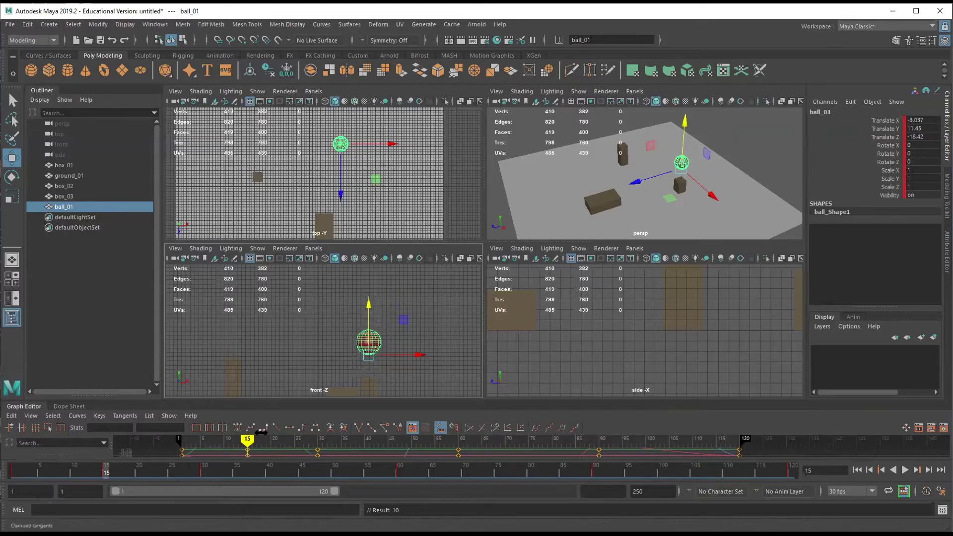
At frame 45, move ball_01 above the tall box to about X -39.7, Y 15.5 and key all its channels
click(301, 468)
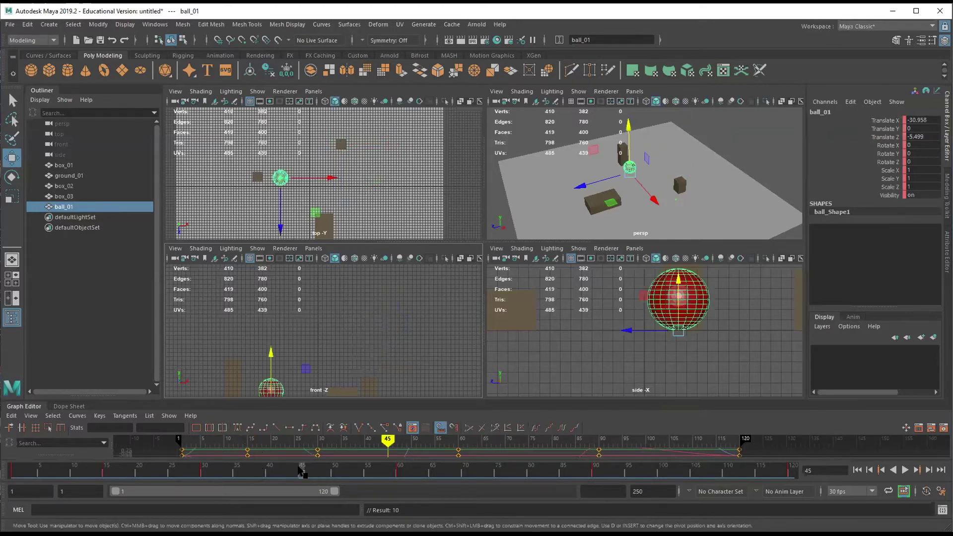
drag(332, 178, 311, 179)
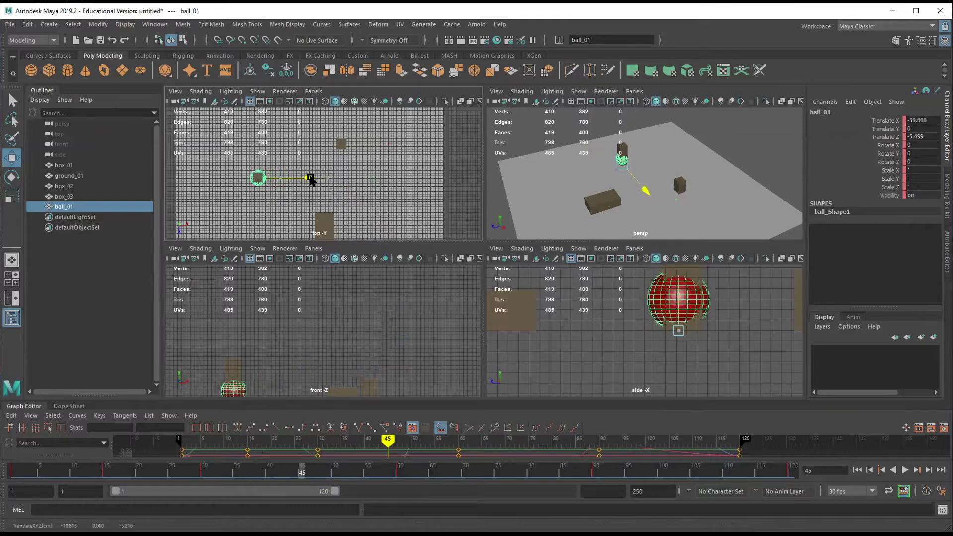
drag(234, 351, 239, 290)
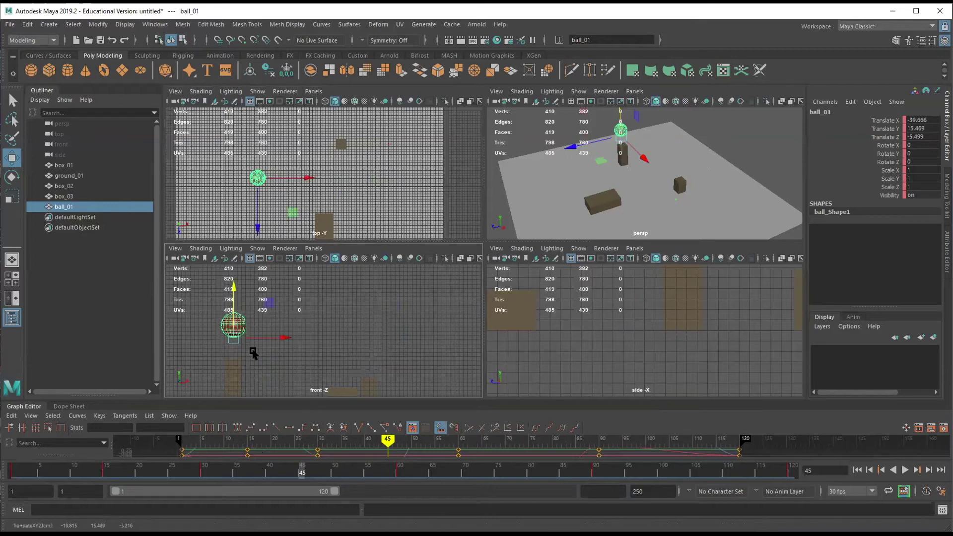
key(s)
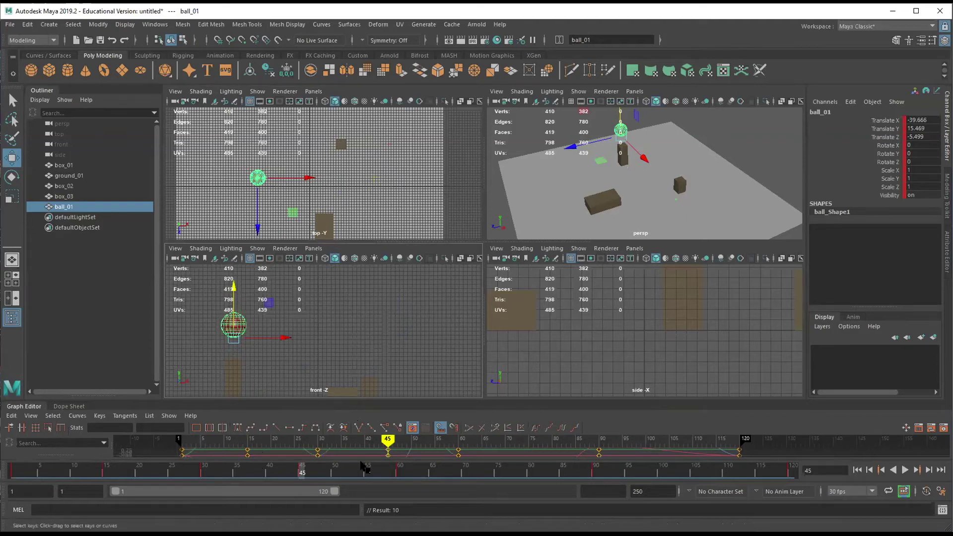
At frame 75, place ball_01 above the long box at about X -14.1, Y 11.9, Z 15.8 and key all its channels
click(498, 469)
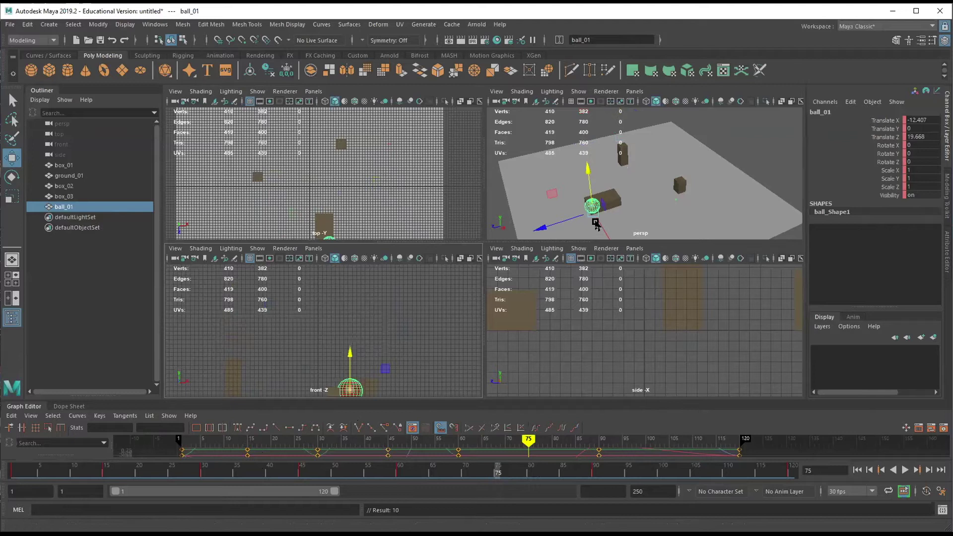
drag(588, 188, 587, 158)
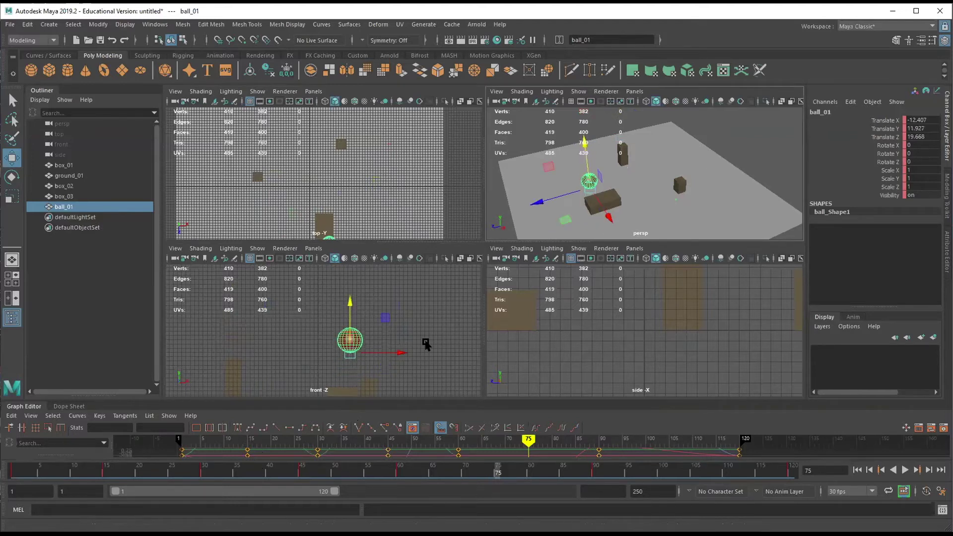
drag(400, 355, 393, 353)
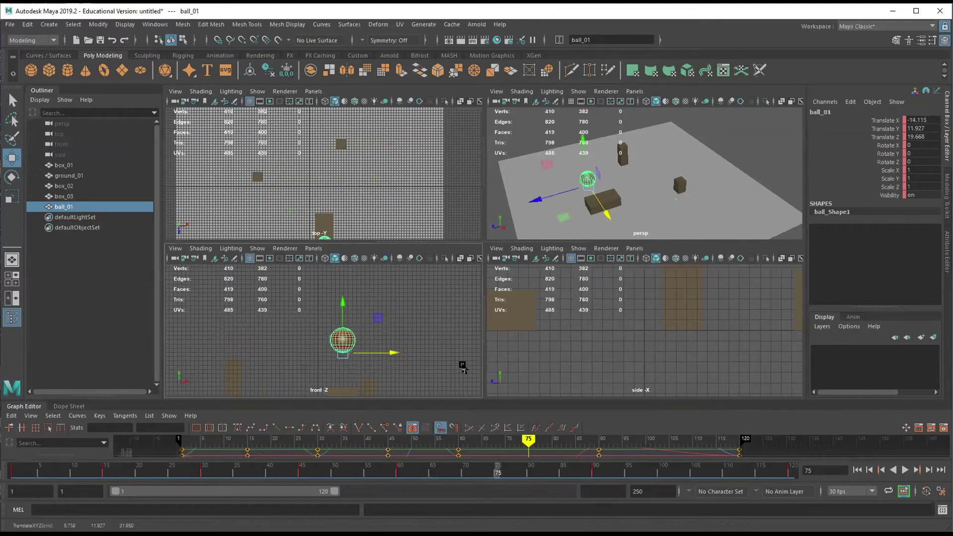
alt+drag(648, 196, 635, 225)
drag(563, 219, 690, 143)
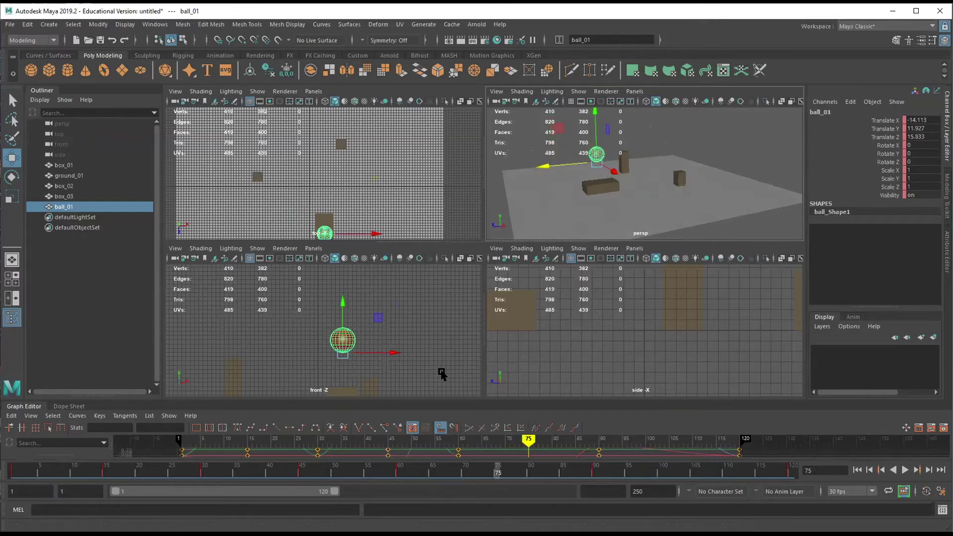
click(358, 343)
key(s)
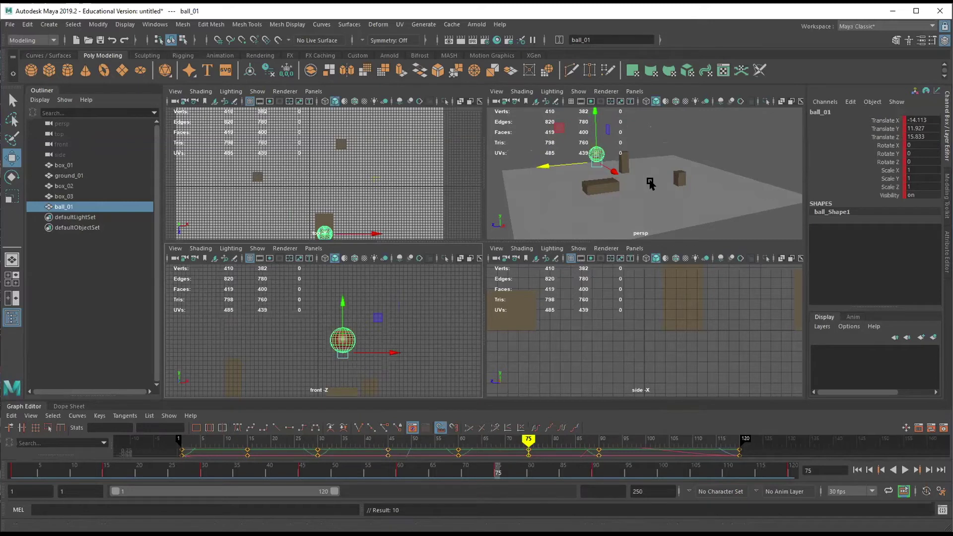
key(space)
alt+drag(570, 344, 574, 290)
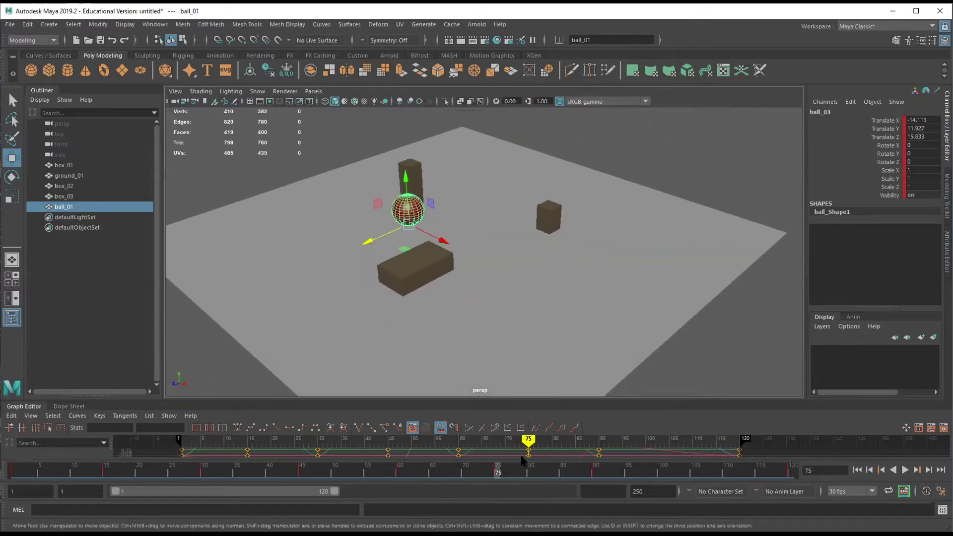
Scrub the timeline from frame 75 to 120 and back to frame 1 to review ball_01's motion
click(505, 470)
drag(505, 471, 517, 470)
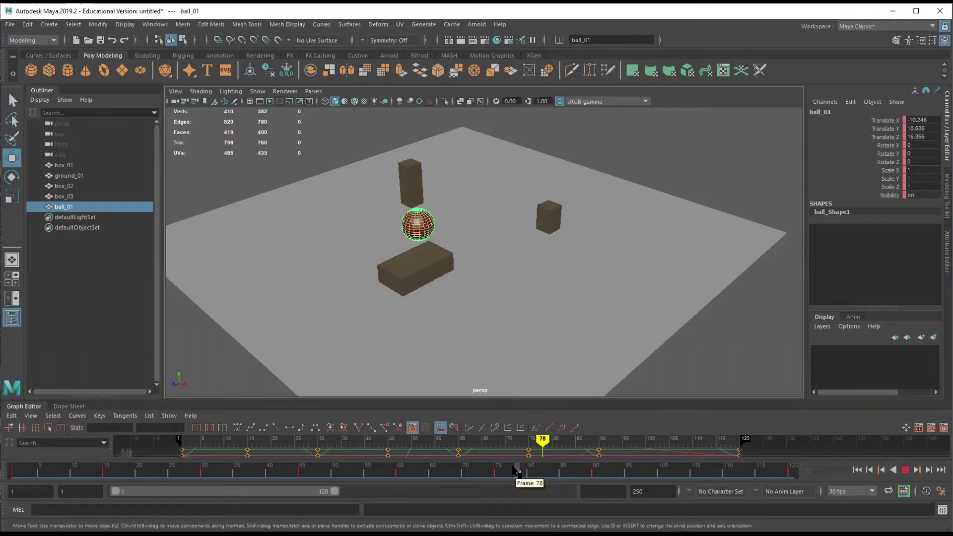
drag(515, 469, 640, 469)
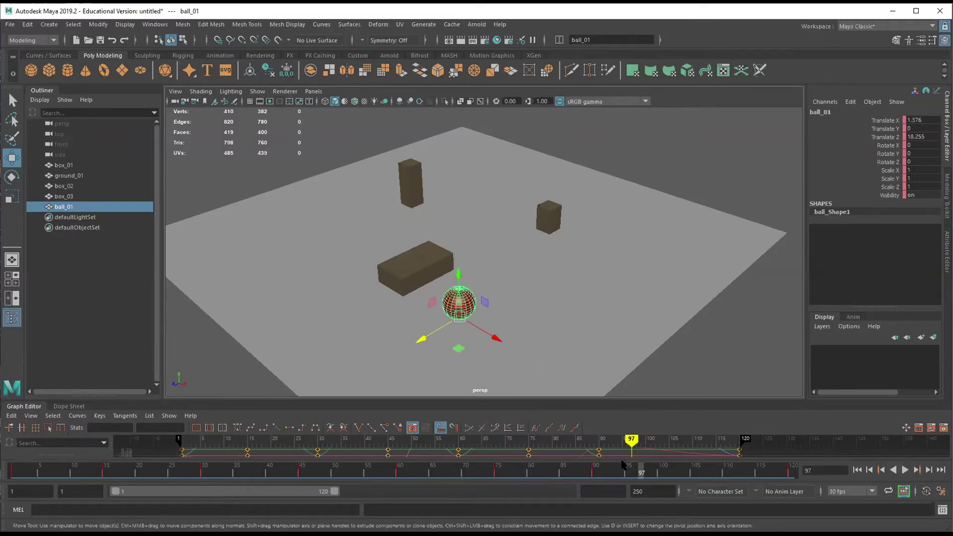
drag(623, 464, 808, 458)
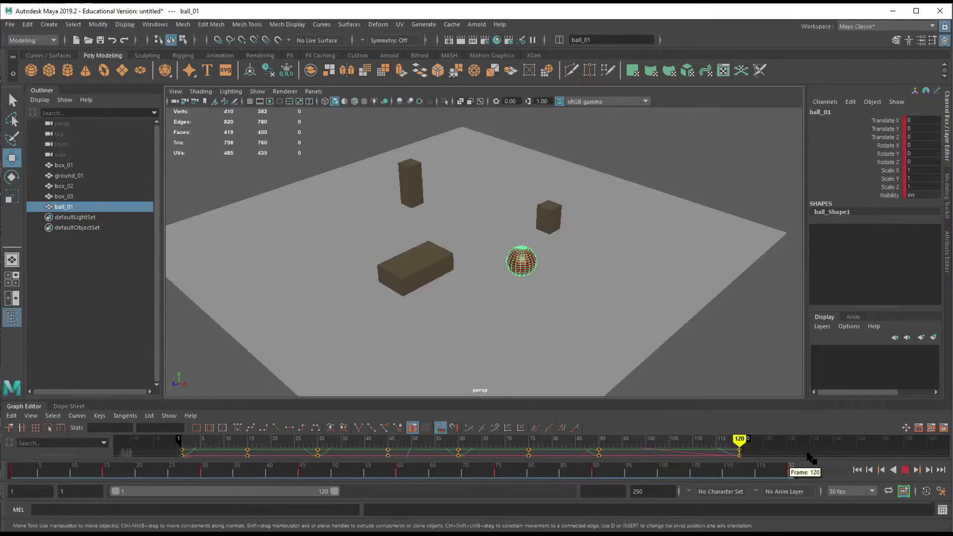
drag(807, 458, 17, 508)
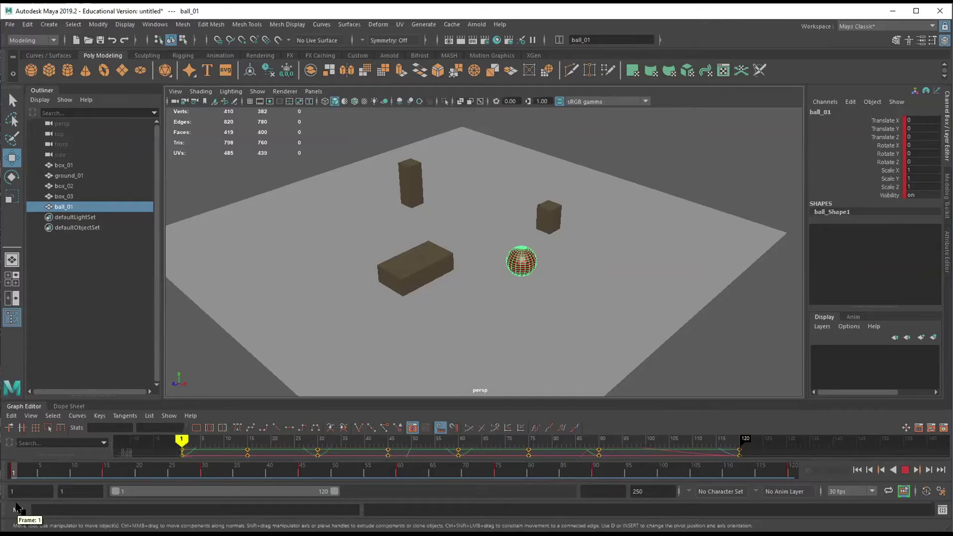
At frame 100, move ball_01 along the ground to about X 10.6, Z 16.5 and key all its channels
click(655, 467)
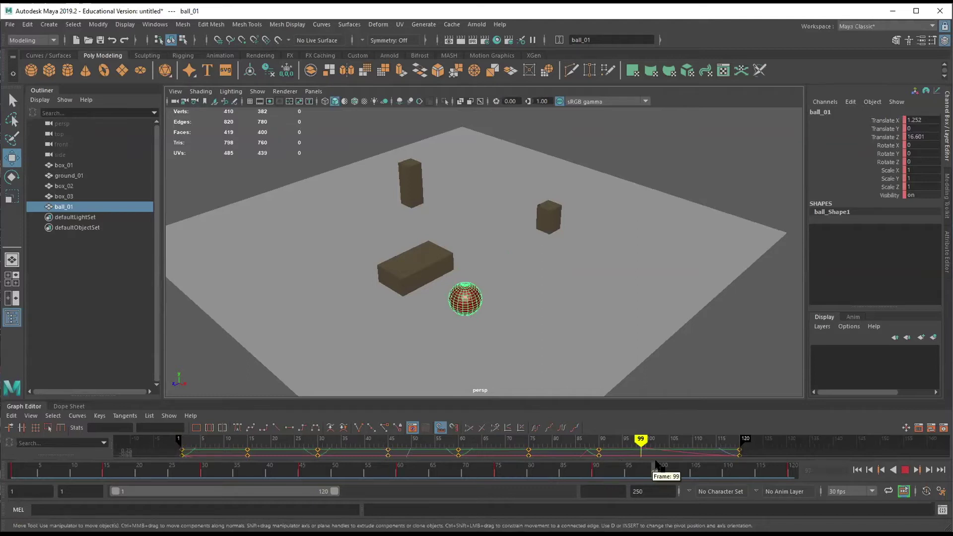
drag(655, 466, 662, 466)
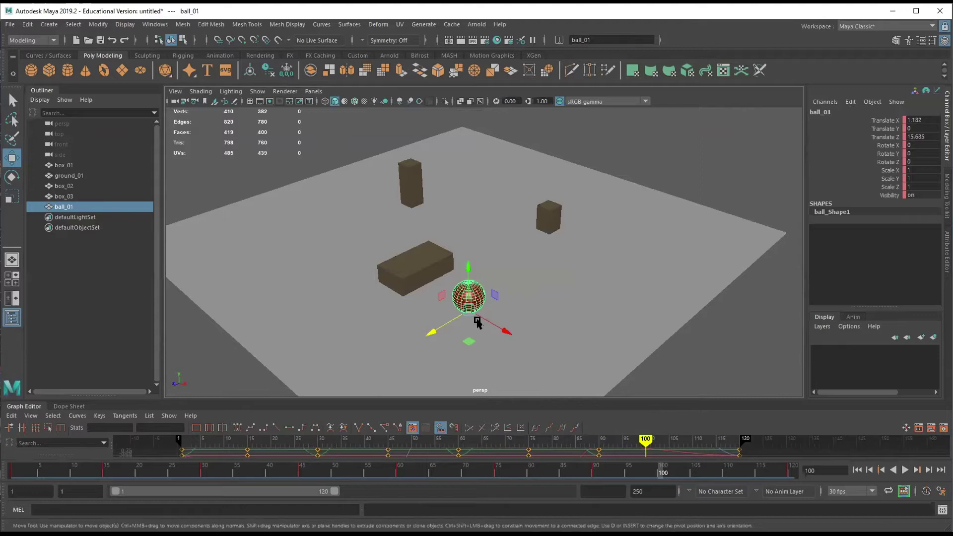
drag(485, 322, 518, 335)
drag(649, 468, 593, 472)
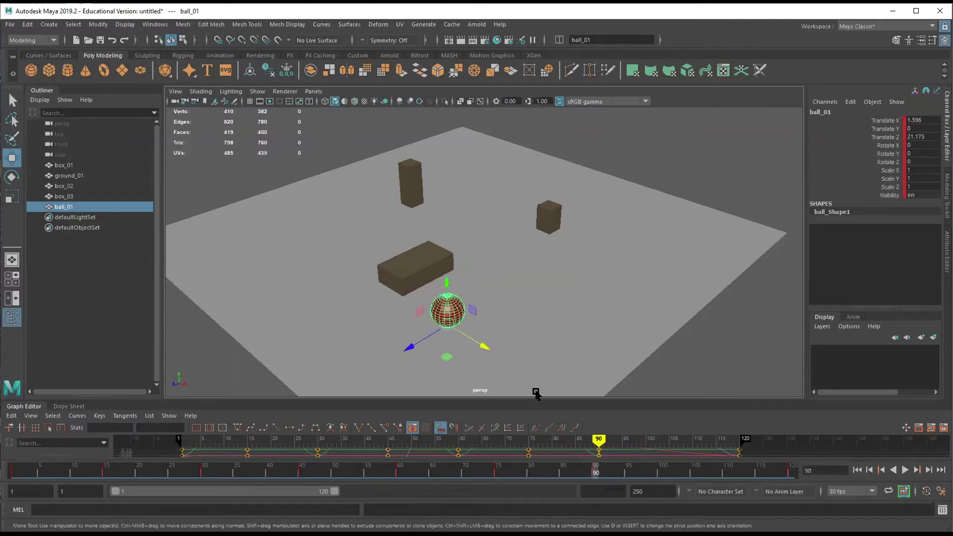
click(663, 471)
drag(470, 346, 505, 370)
key(s)
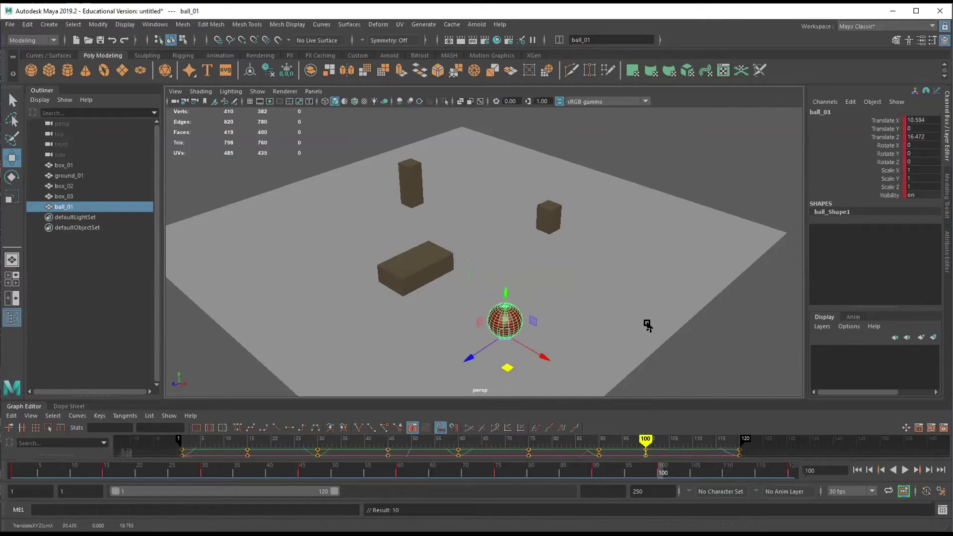
At frame 110, move ball_01 along the ground to about X 1.3, Z 8.1 and key all its channels
click(728, 472)
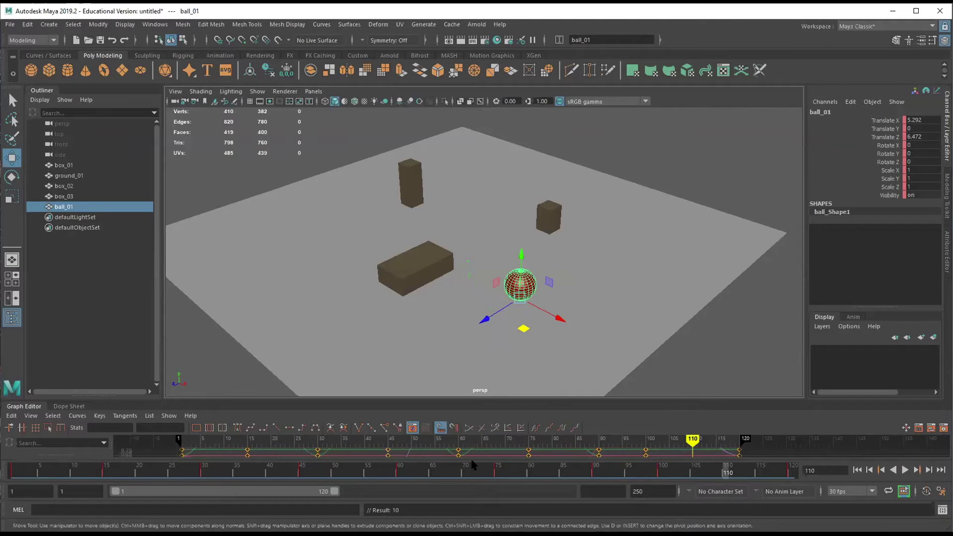
key(alt+shift+v)
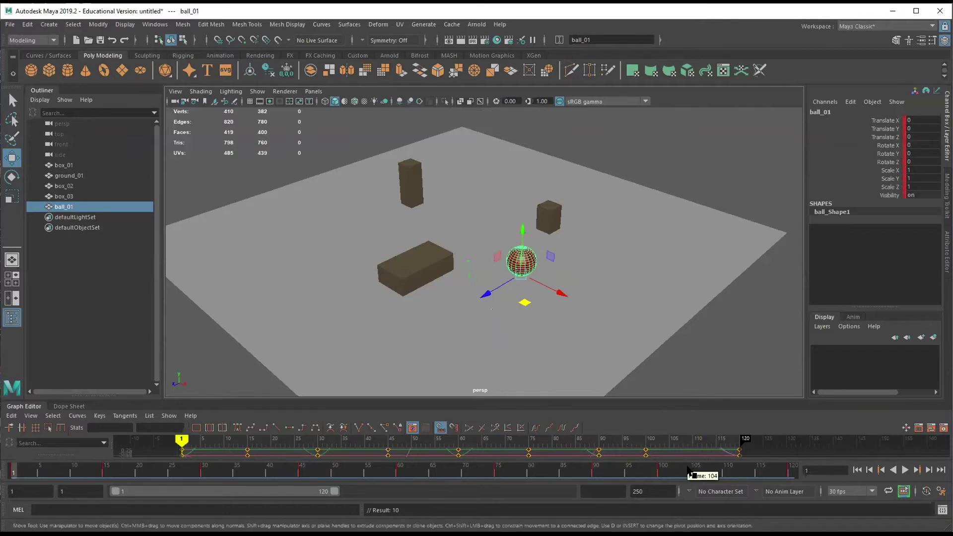
click(727, 470)
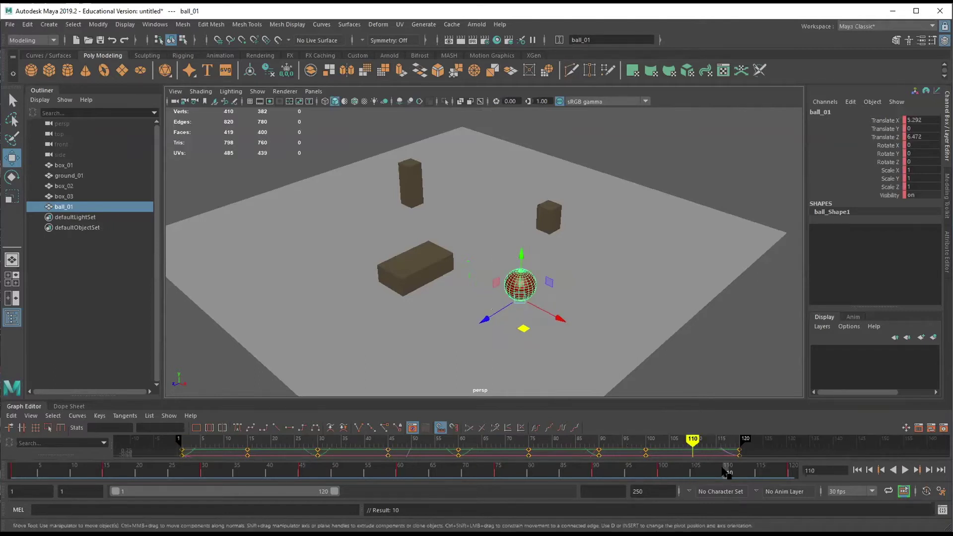
drag(522, 325, 499, 325)
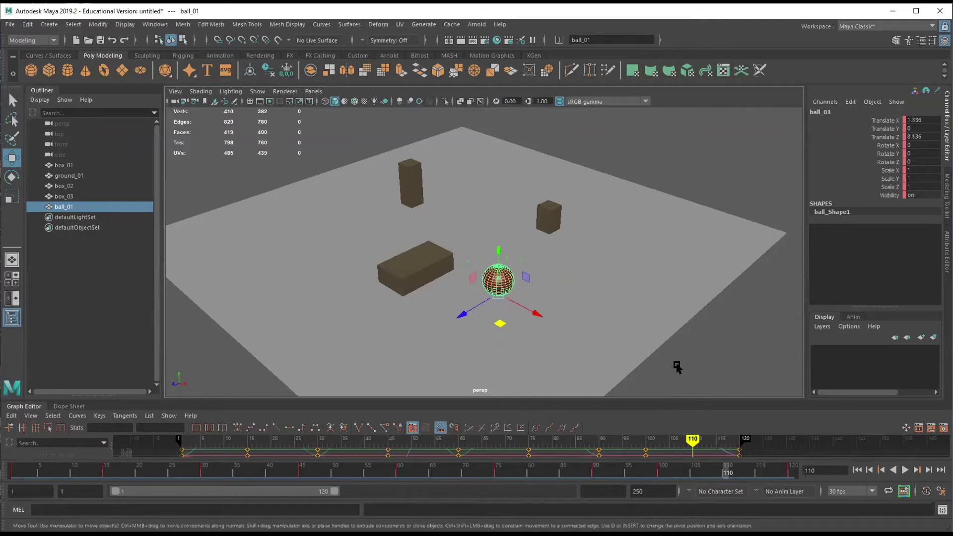
key(s)
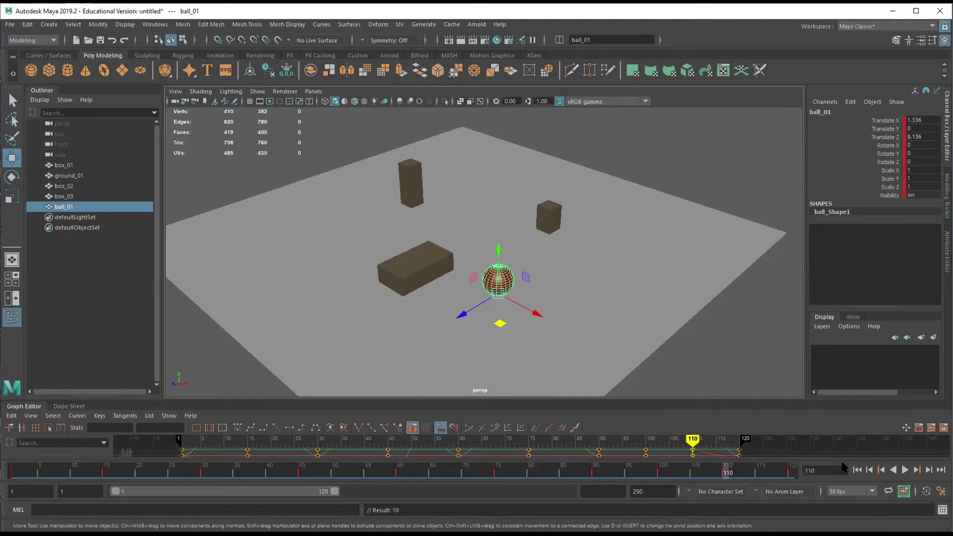
key(period)
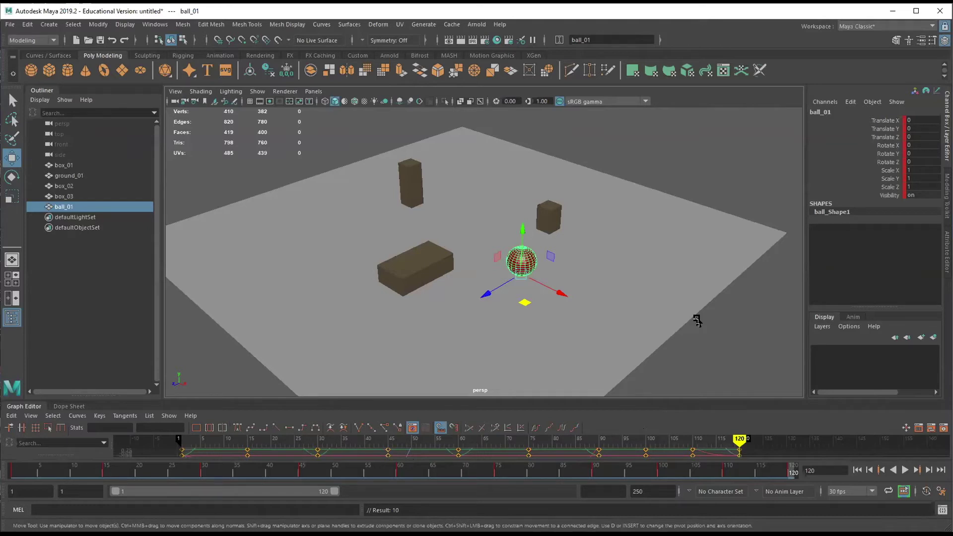
Shorten the playback range to frames 1–30 and play the ball's jump over the small box
alt+drag(670, 273, 572, 247)
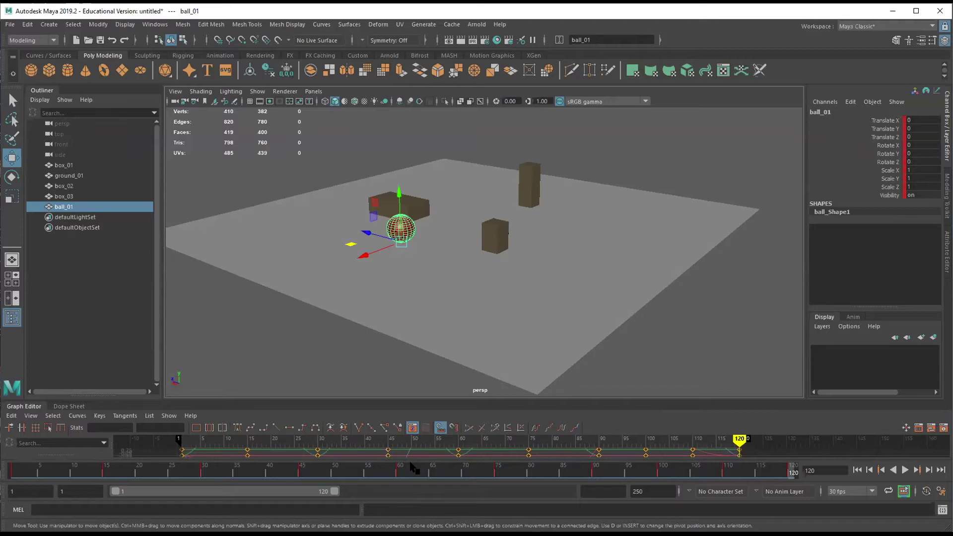
drag(334, 492, 168, 499)
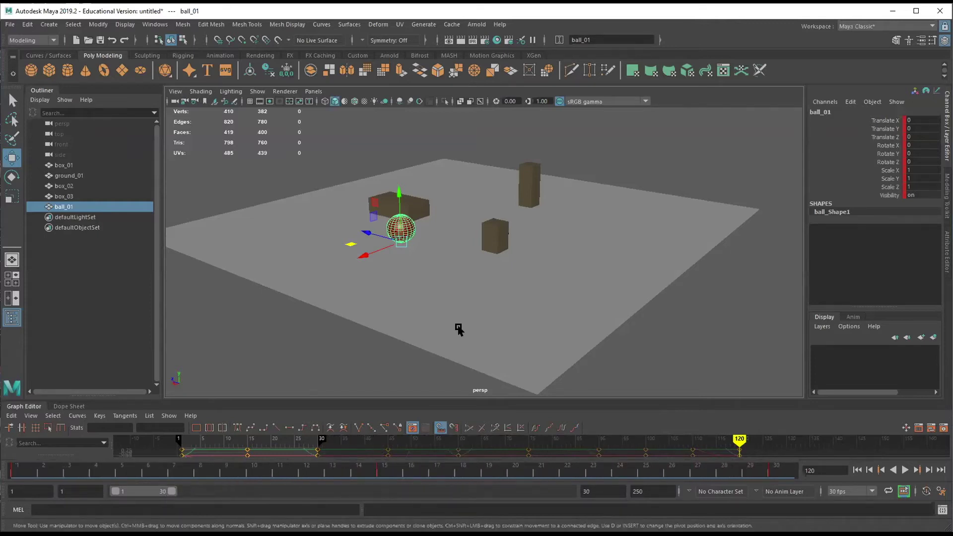
click(904, 470)
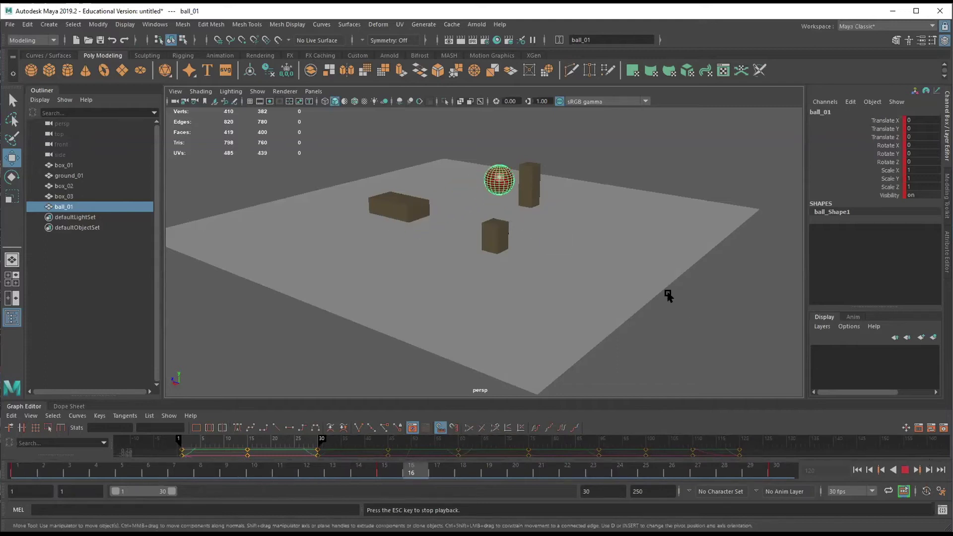
alt+drag(645, 281, 650, 255)
alt+drag(597, 223, 639, 253)
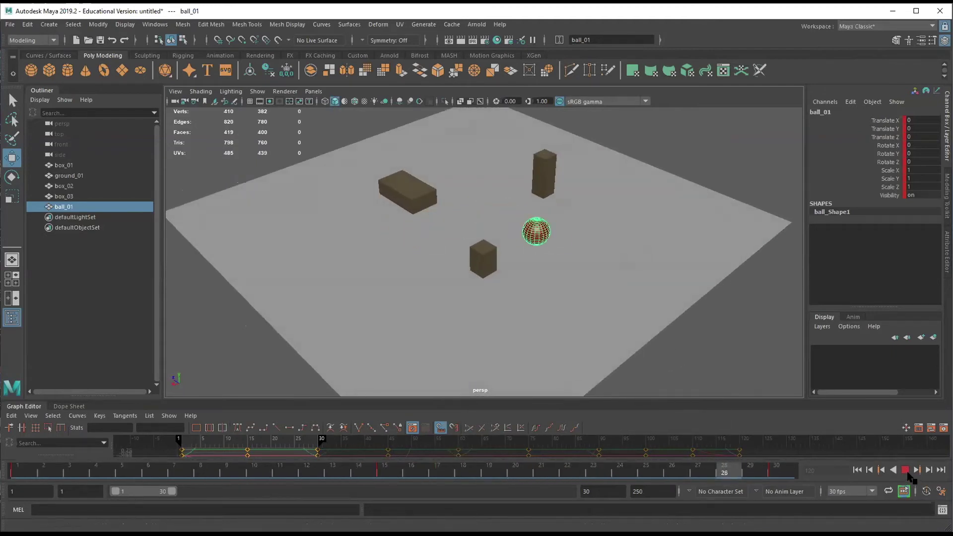
key(Escape)
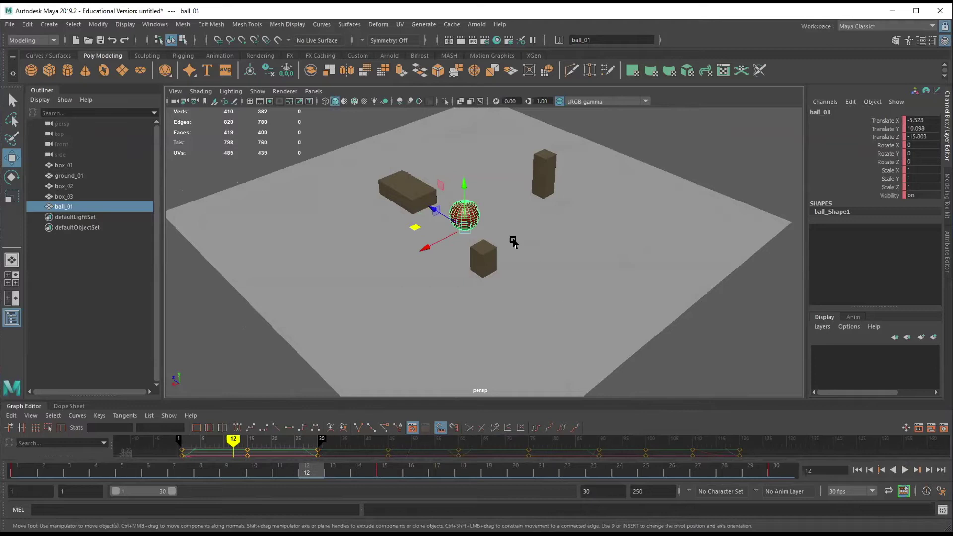
Key all of ball_01's channels at its existing in-between positions at frames 8 and 22
alt+drag(531, 315, 555, 267)
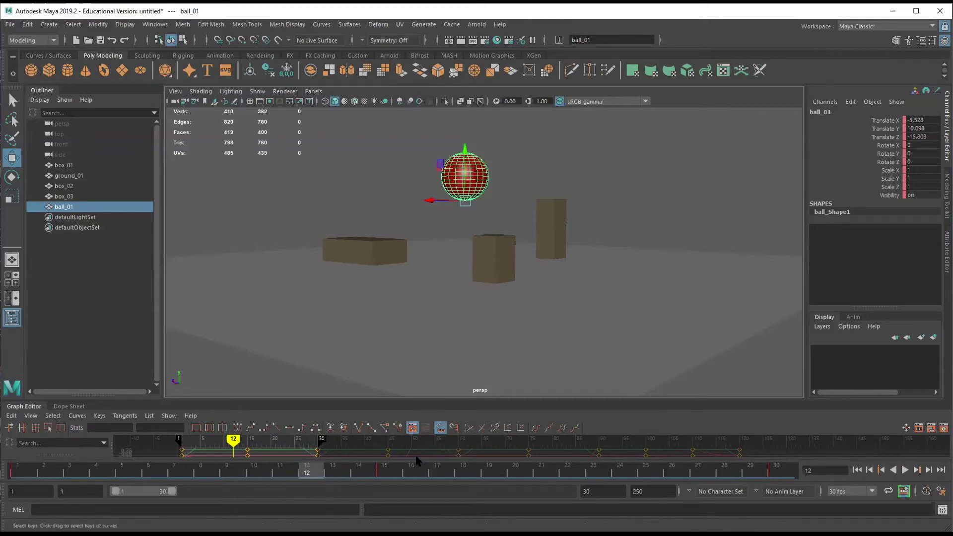
click(185, 474)
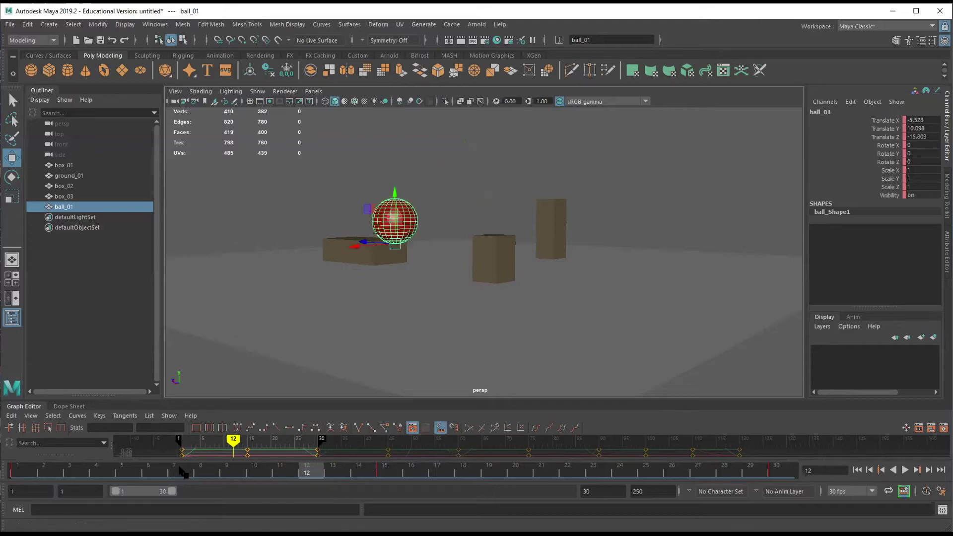
click(199, 469)
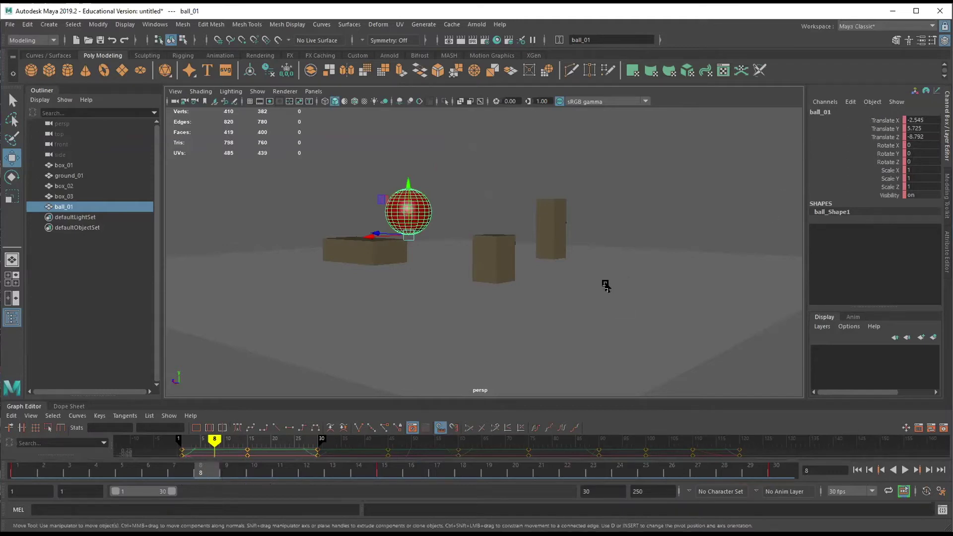
key(s)
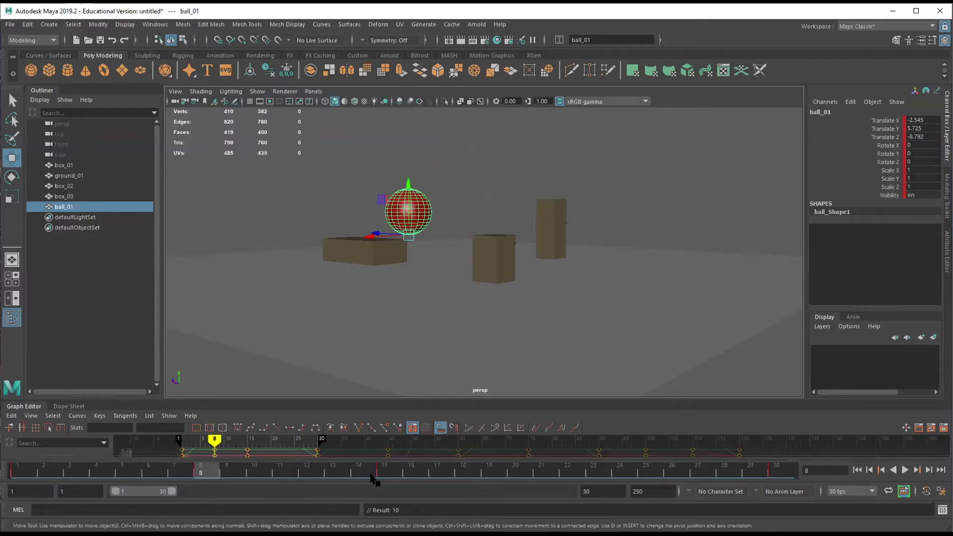
click(568, 471)
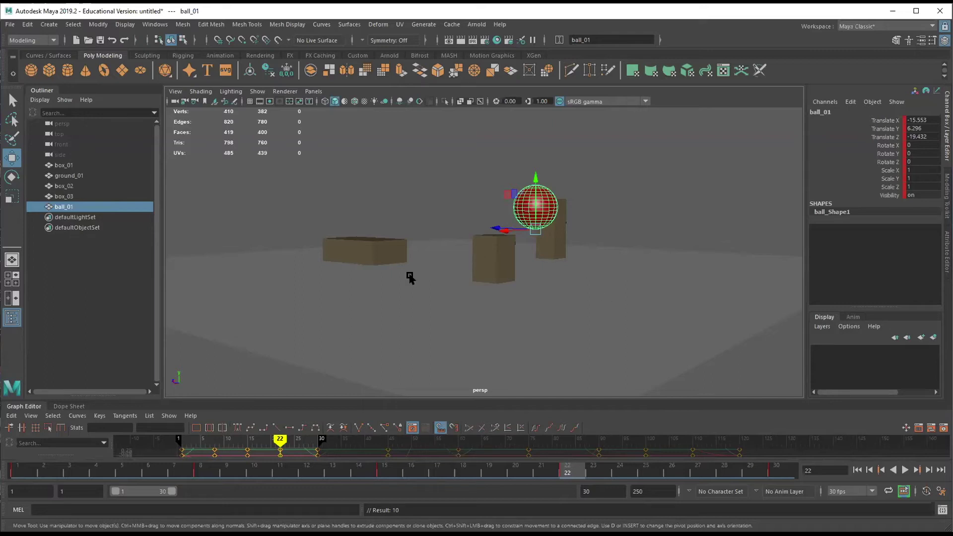
At frame 15, squash ball_01 with Scale X 1.1, Scale Y 0.8 and Scale Z 1.1, and key all its channels
click(375, 477)
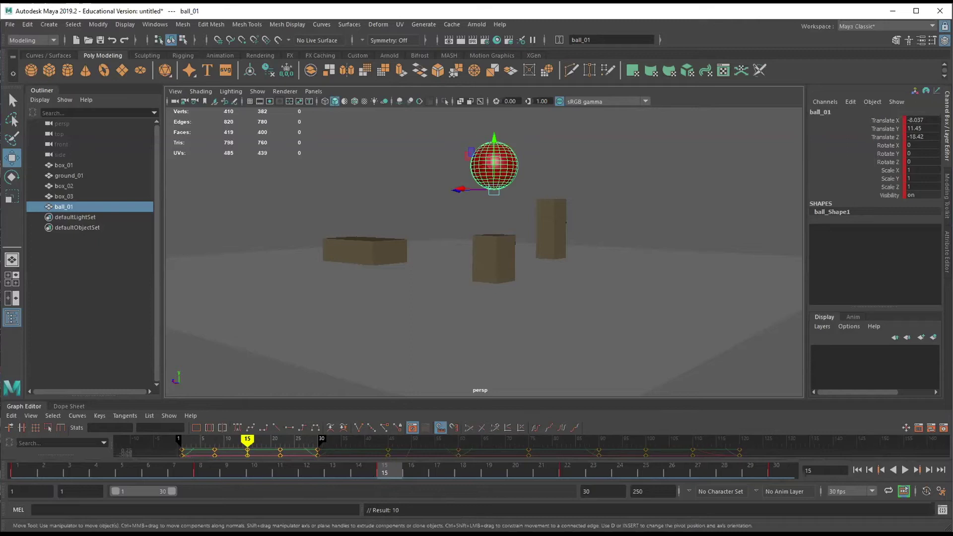
click(919, 178)
text(.8)
click(914, 168)
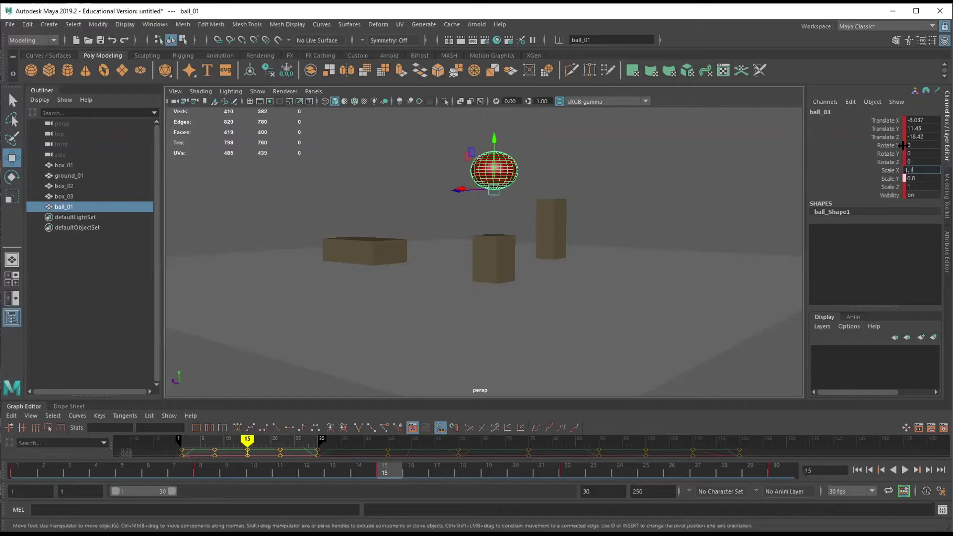
key(Tab)
key(Tab)
text(.1)
key(Return)
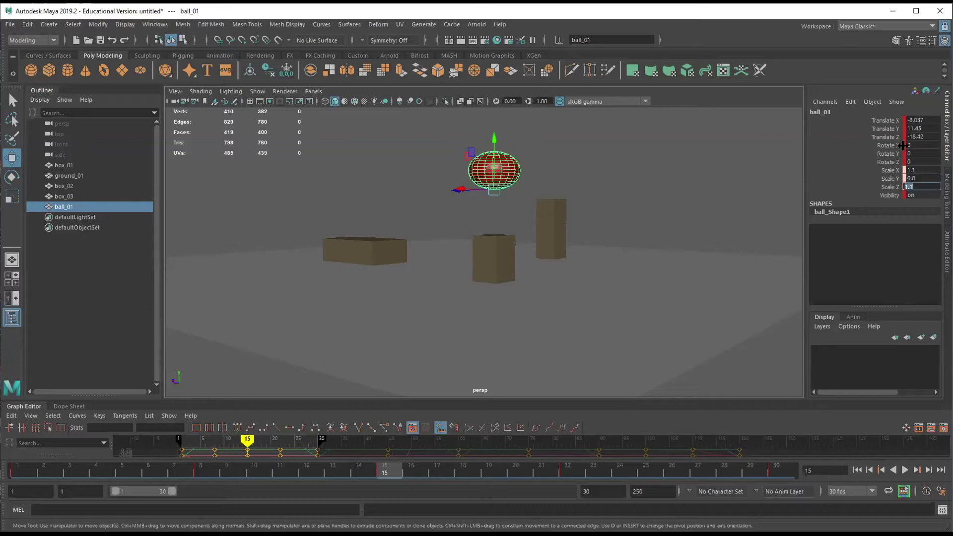
key(s)
key(s)
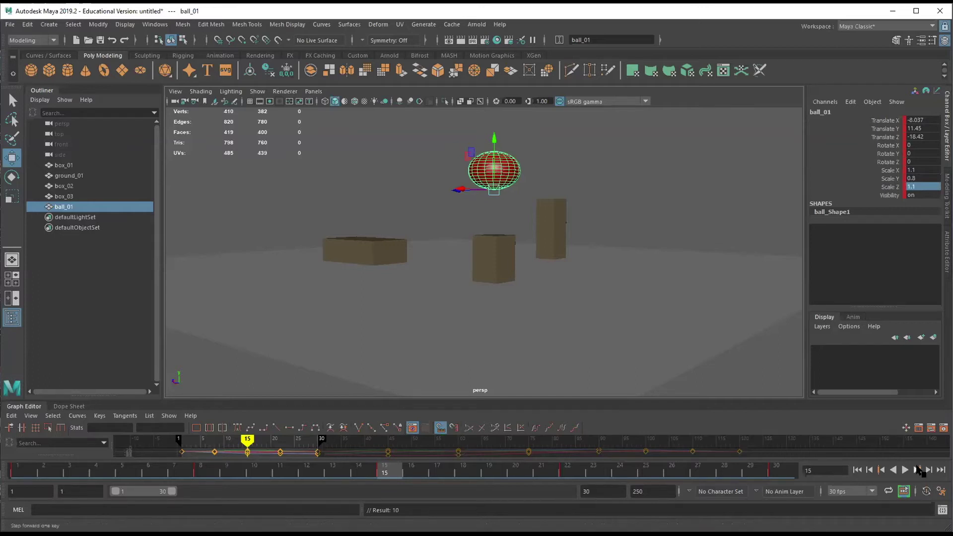
Play the first jump from frame 1 with the ball deselected to check the squash, and stop playback
click(857, 469)
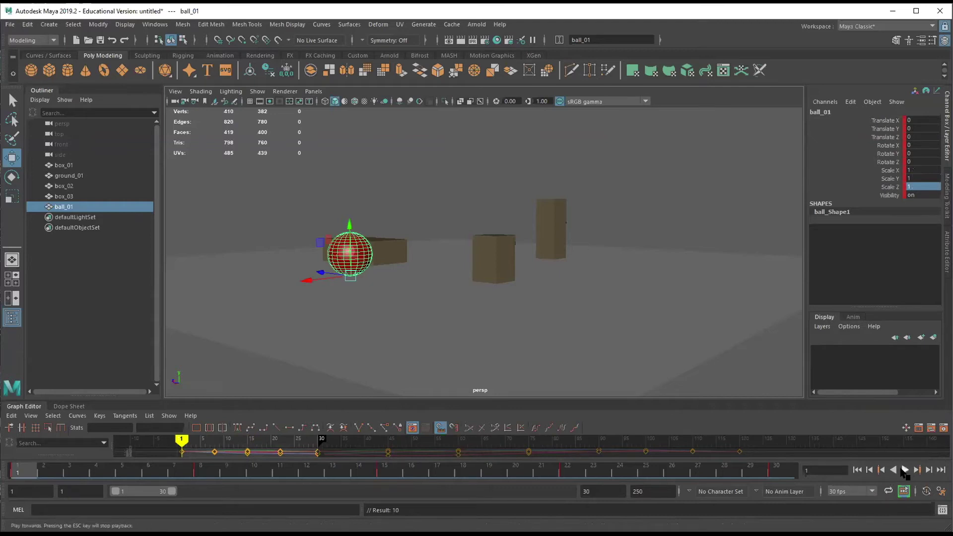
click(903, 469)
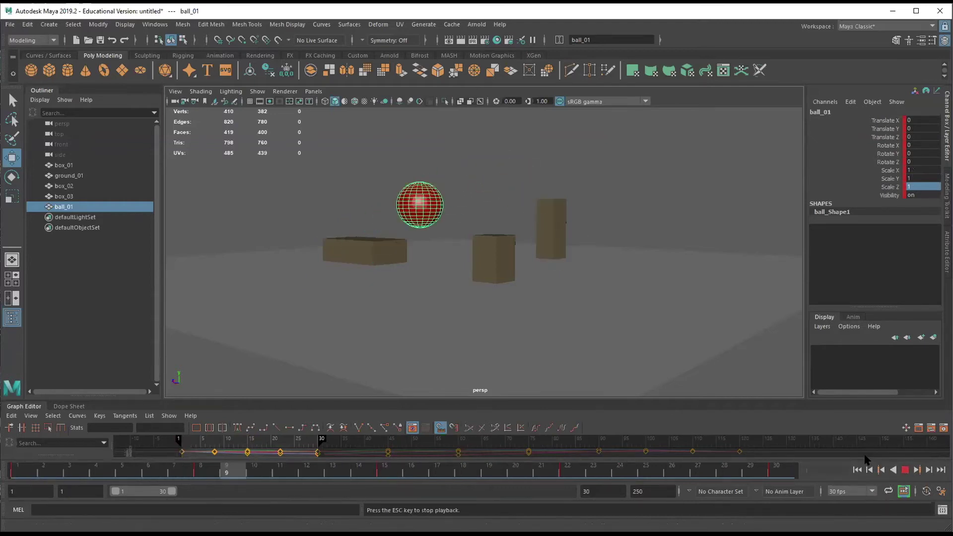
click(589, 379)
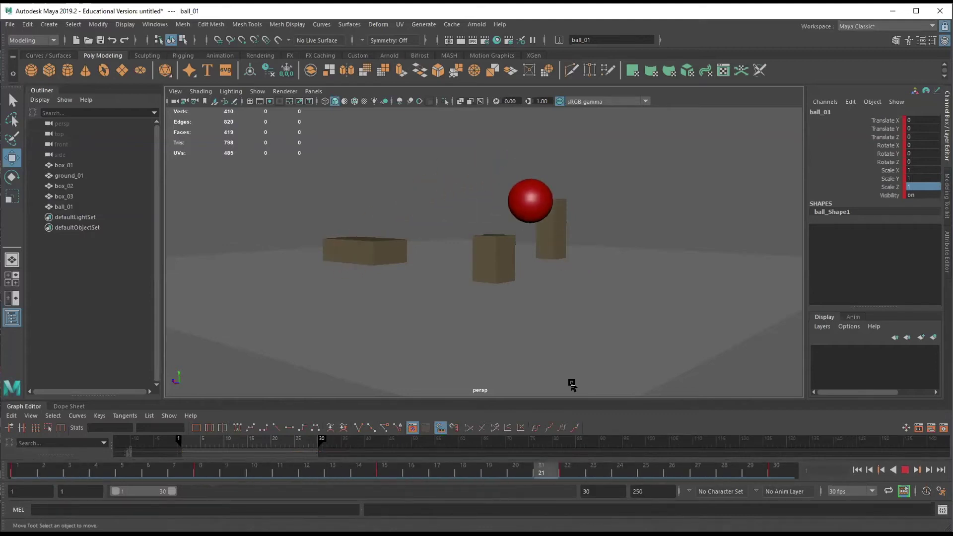
click(905, 469)
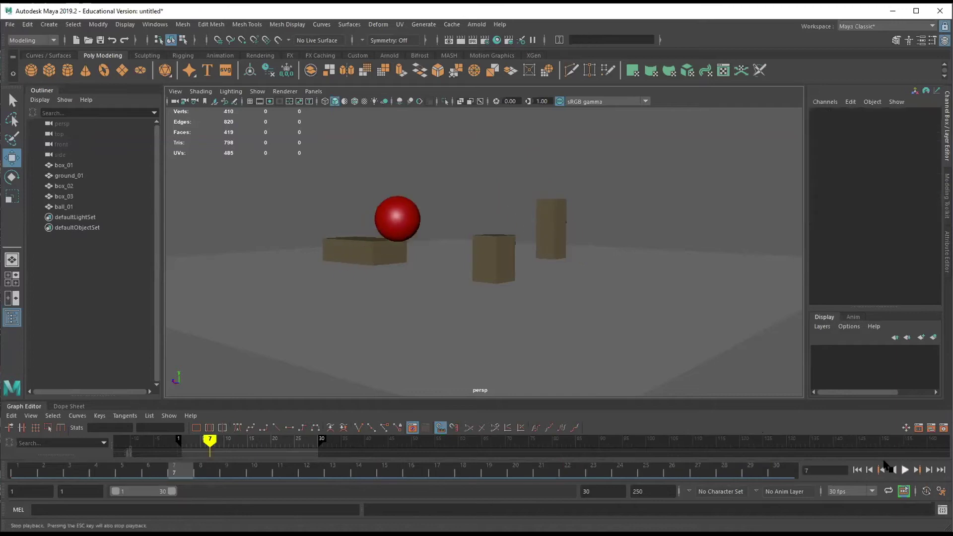
At frame 1, squash ball_01 with Scale X 1.2, Scale Y 0.6 and Scale Z 1.2, and key all its channels
click(857, 470)
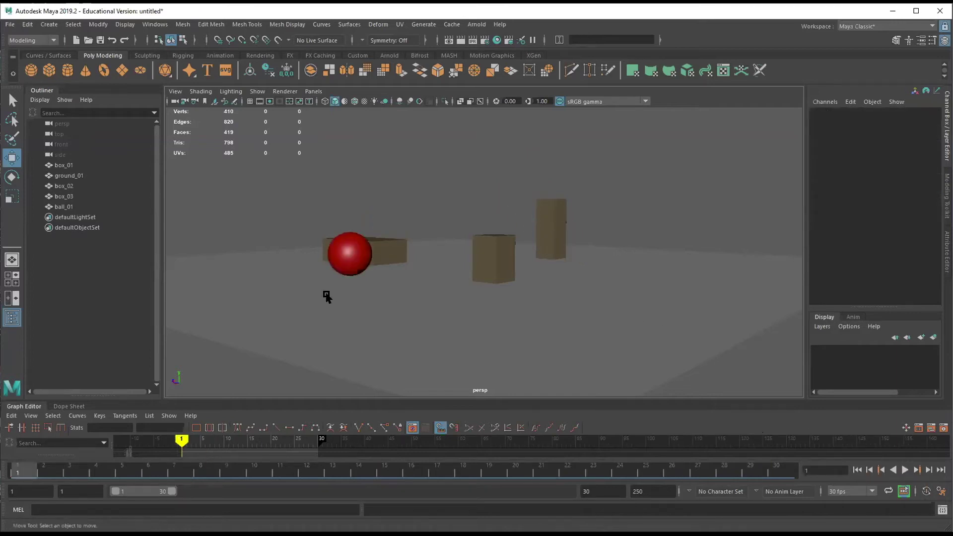
click(331, 260)
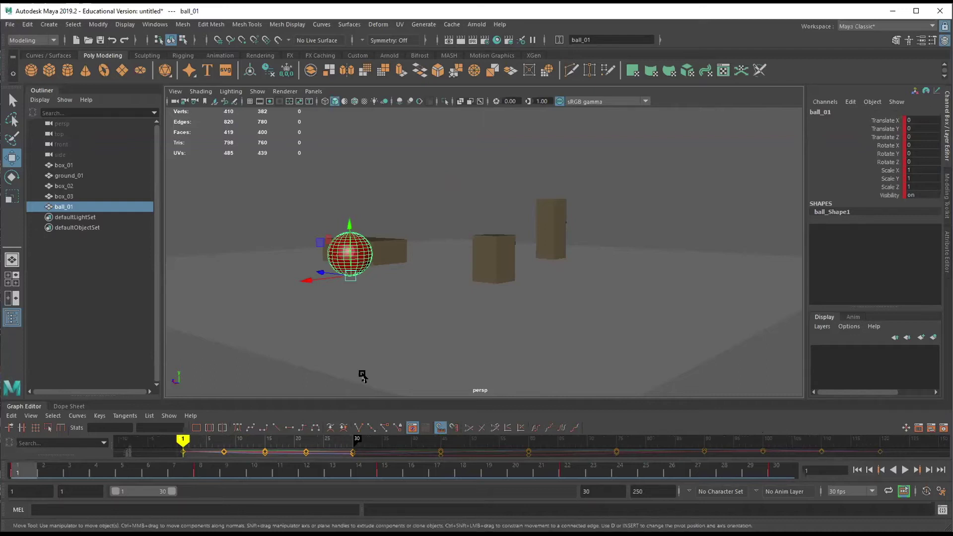
click(920, 178)
text(.6)
click(913, 170)
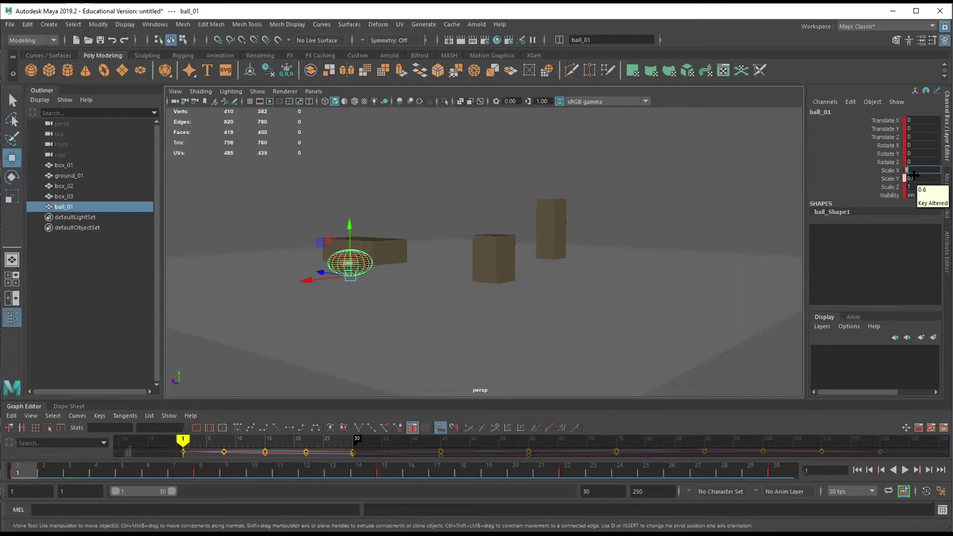
text(1.2)
key(Tab)
key(Tab)
text(.2)
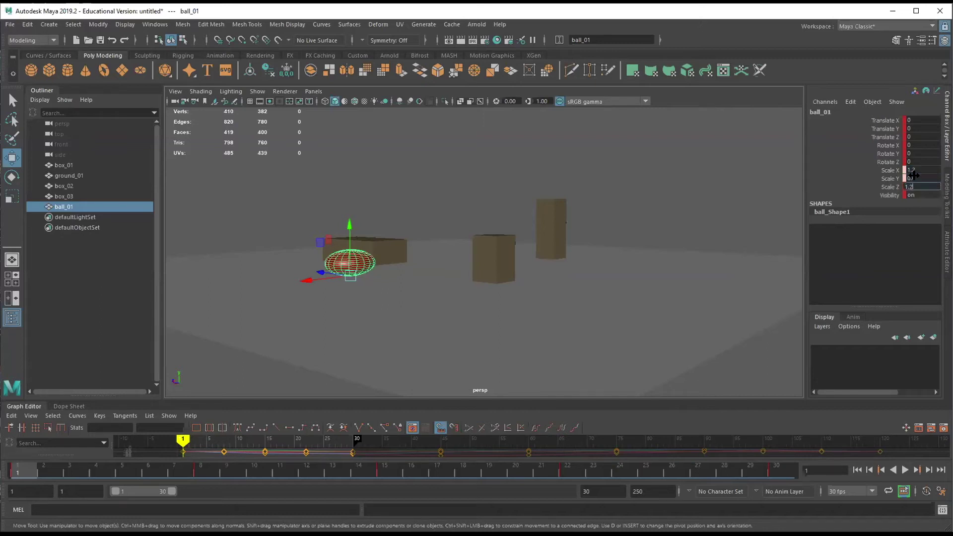
click(919, 179)
key(Return)
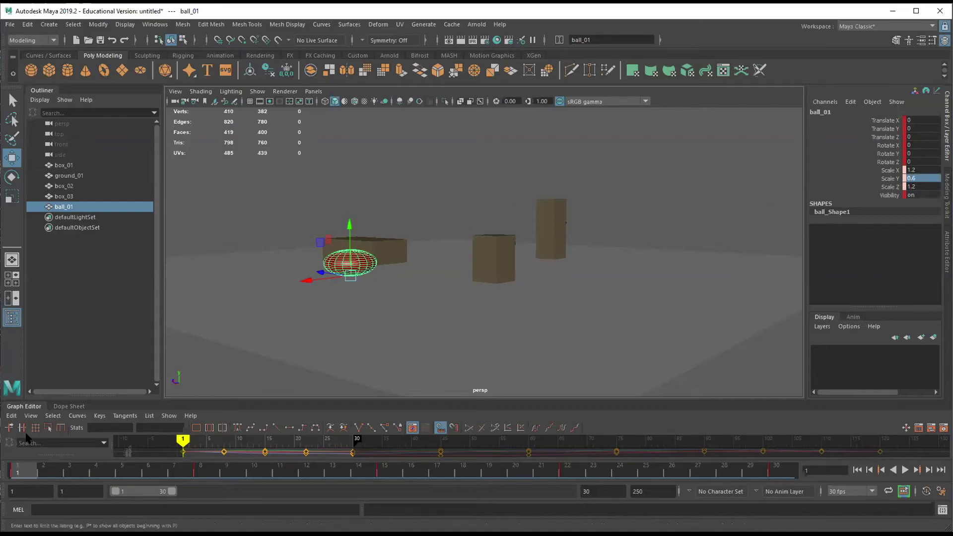
key(s)
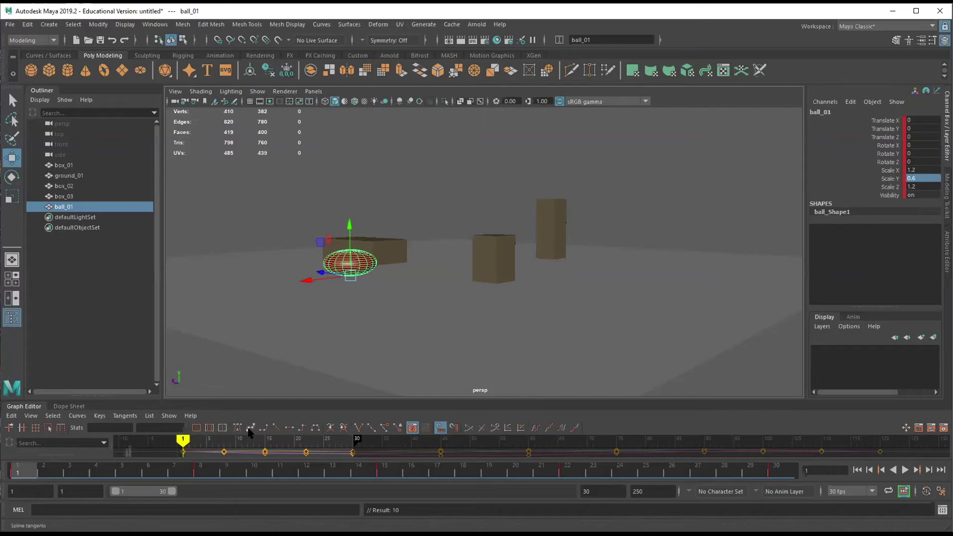
At frame 30, squash ball_01 with Scale X 1.2, Scale Y 0.6 and Scale Z 1.2, and key all its channels
click(777, 471)
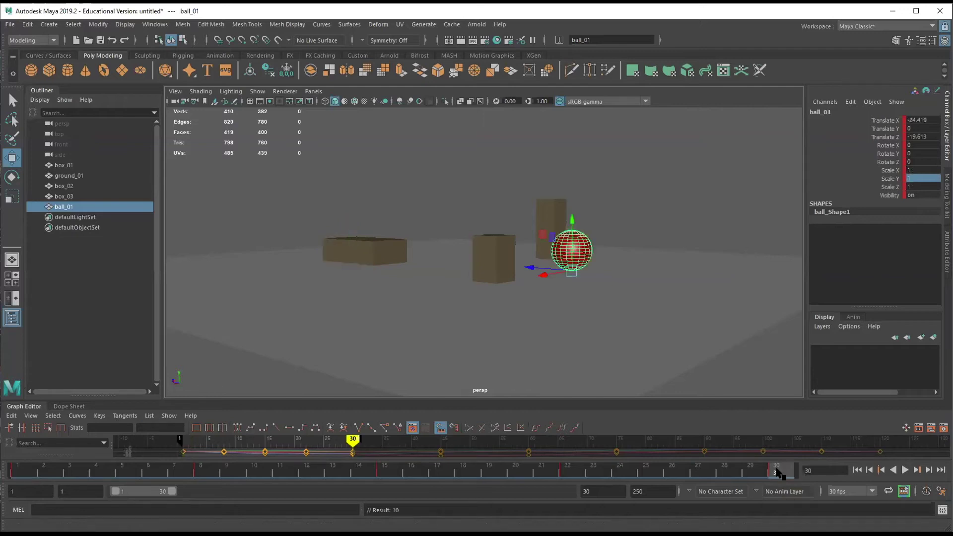
double_click(915, 169)
text(1.2)
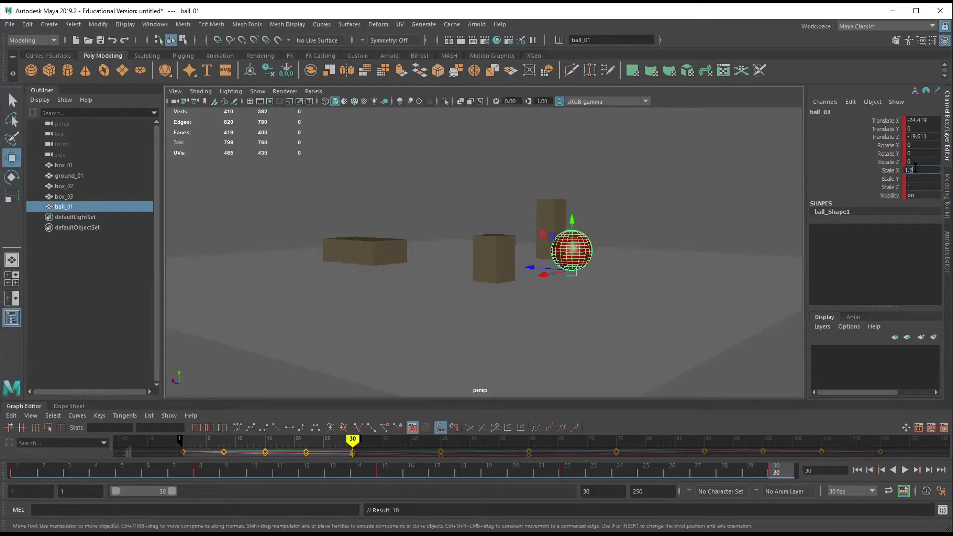
key(Tab)
text(0.6)
key(Tab)
text(1.2)
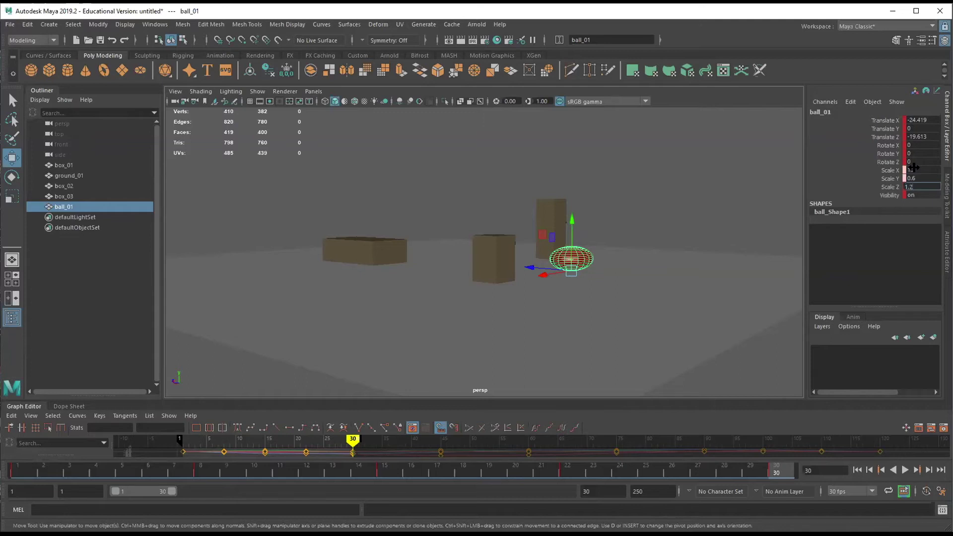
key(Return)
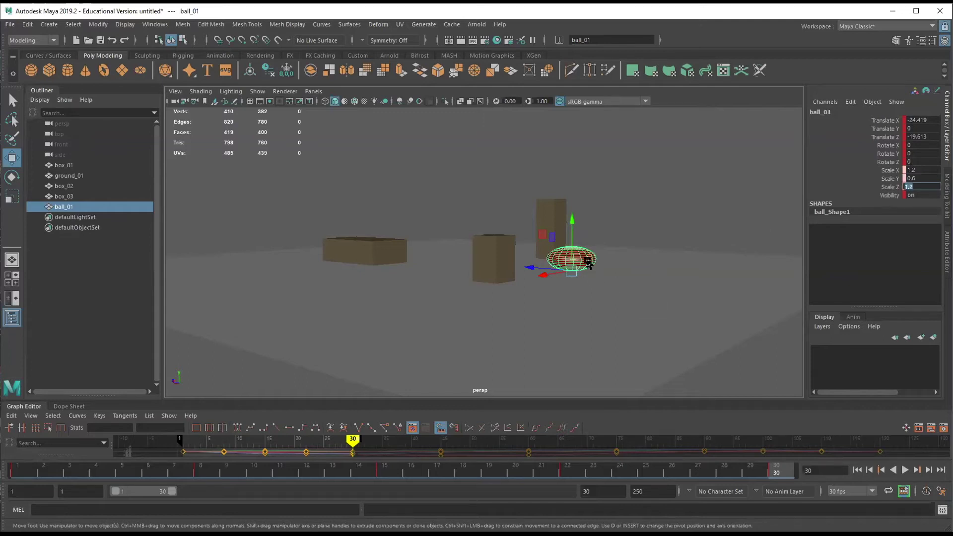
key(s)
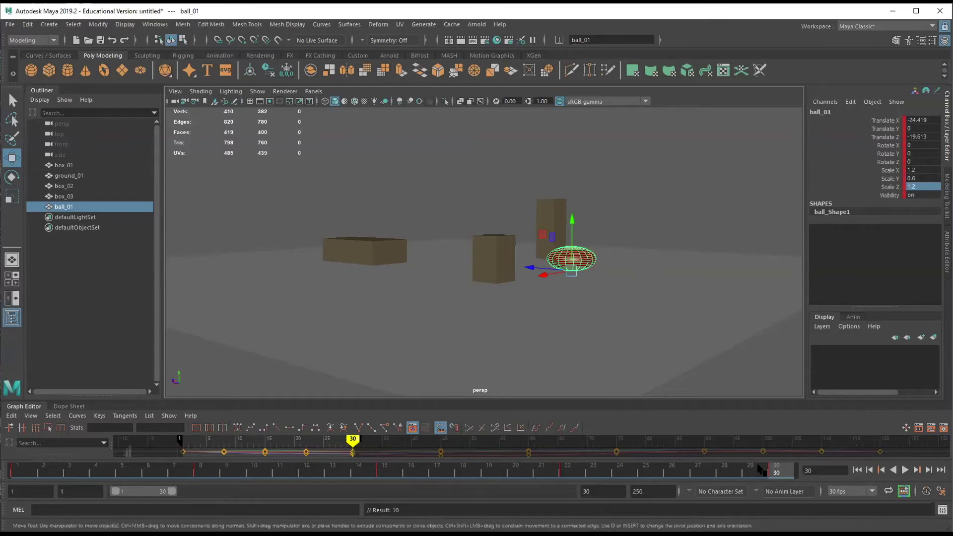
Play the first jump from frame 1 with the ball deselected to check the takeoff and landing squash, and return to frame 1
click(857, 469)
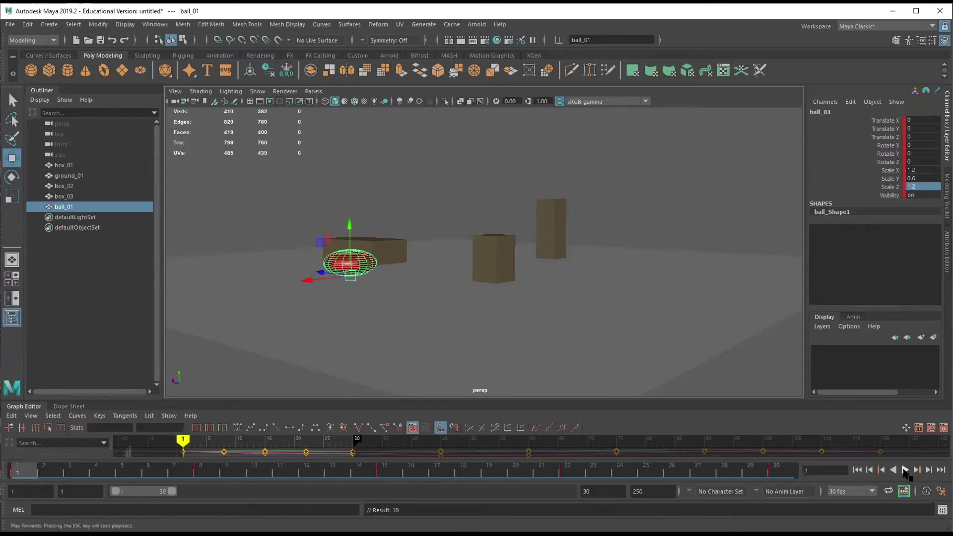
click(702, 207)
click(905, 469)
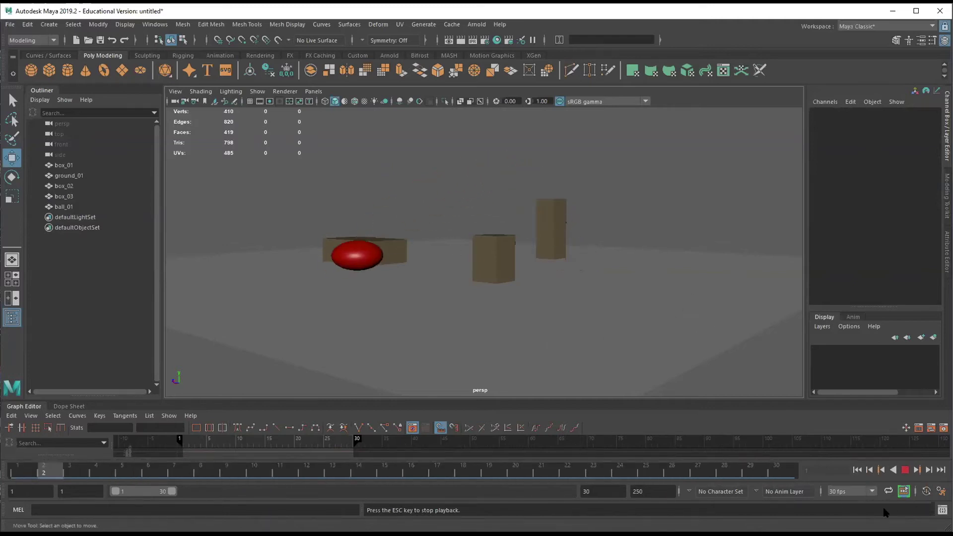
click(857, 469)
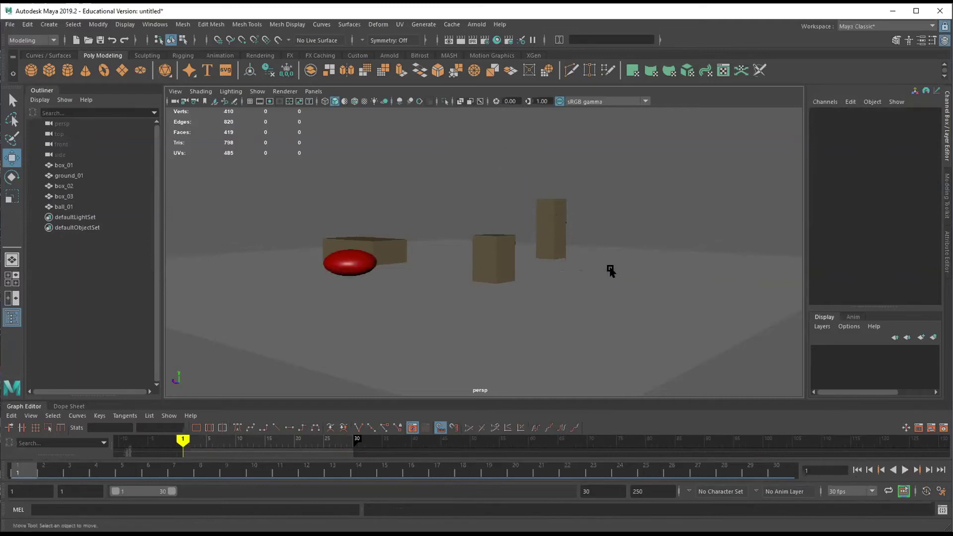
alt+drag(642, 208, 647, 174)
alt+drag(532, 219, 590, 228)
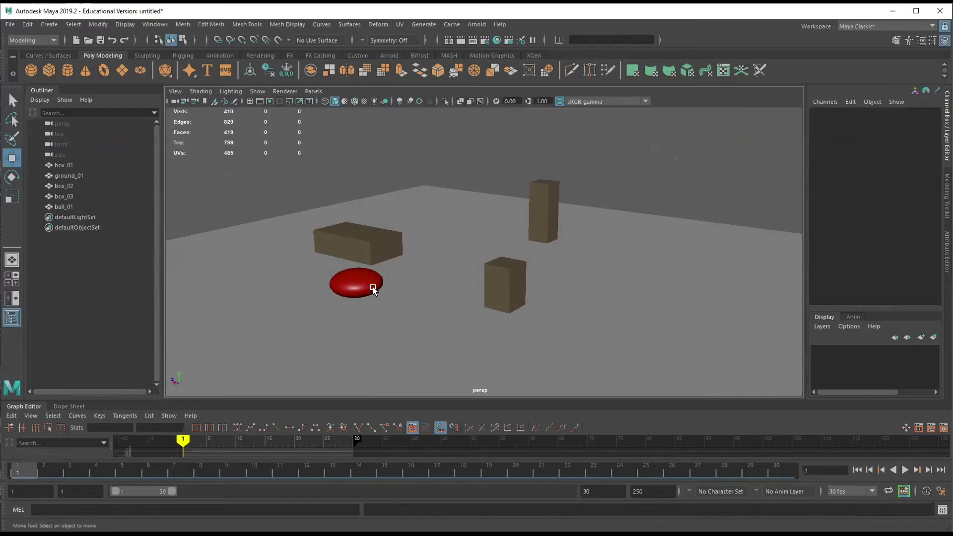
At frame 4, stretch ball_01 with Scale X 0.8, Scale Y 1.4 and Scale Z 0.8, and key all its channels
click(375, 289)
alt+drag(608, 228, 593, 240)
mouse_move(584, 276)
alt+mouse_down()
mouse_move(596, 255)
mouse_move(570, 263)
alt+mouse_up()
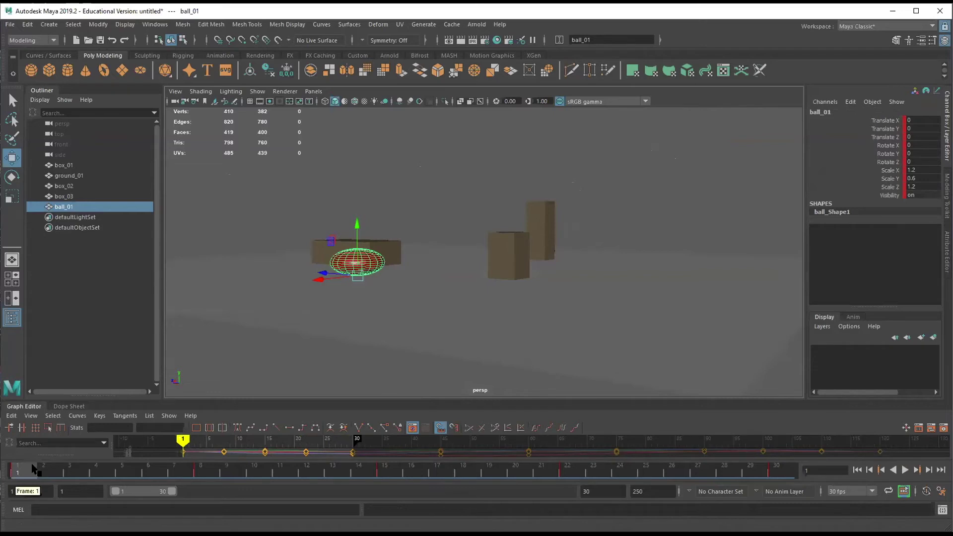
click(113, 470)
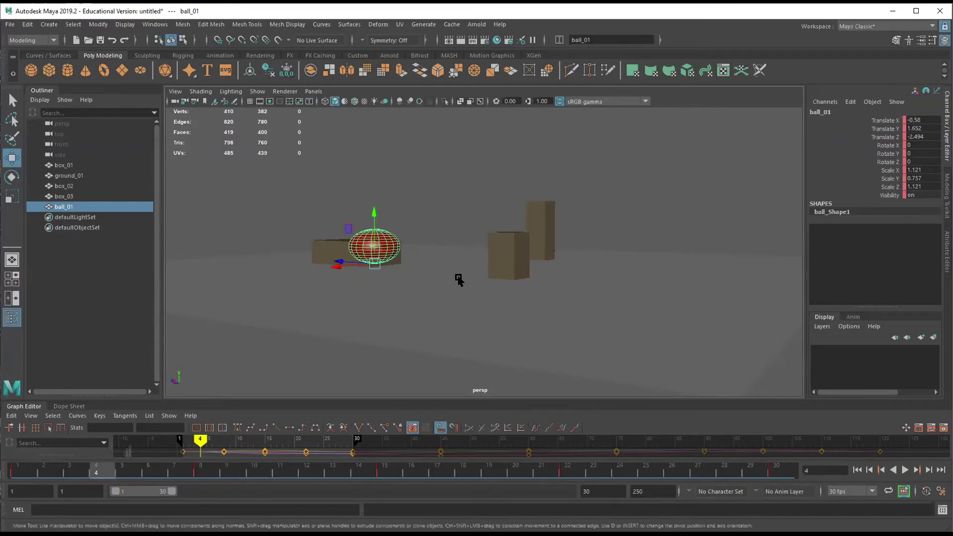
alt+drag(455, 276, 471, 271)
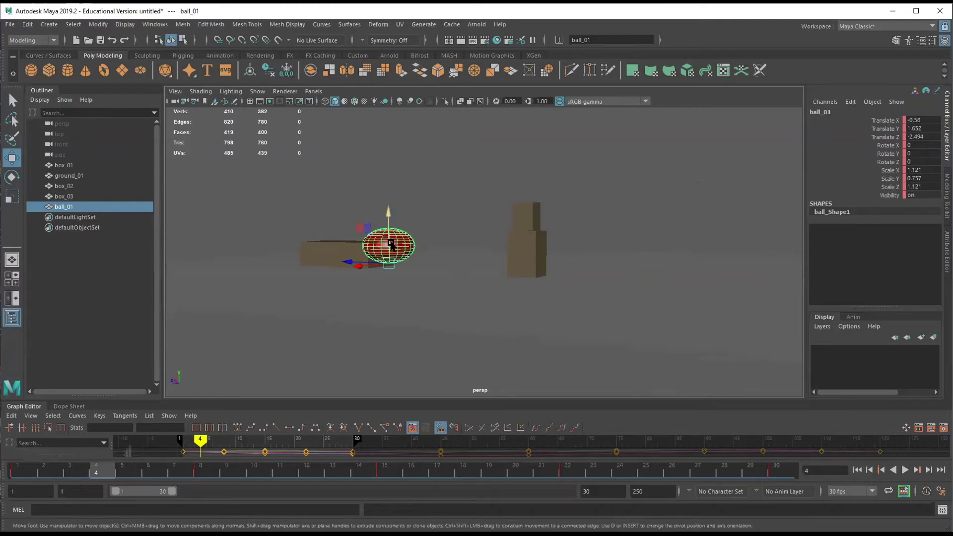
double_click(919, 170)
click(22, 470)
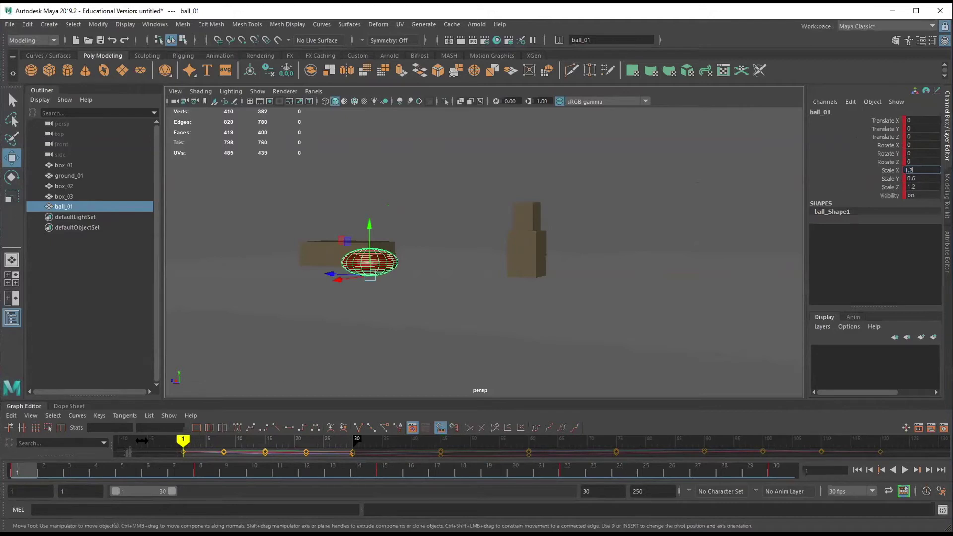
click(96, 471)
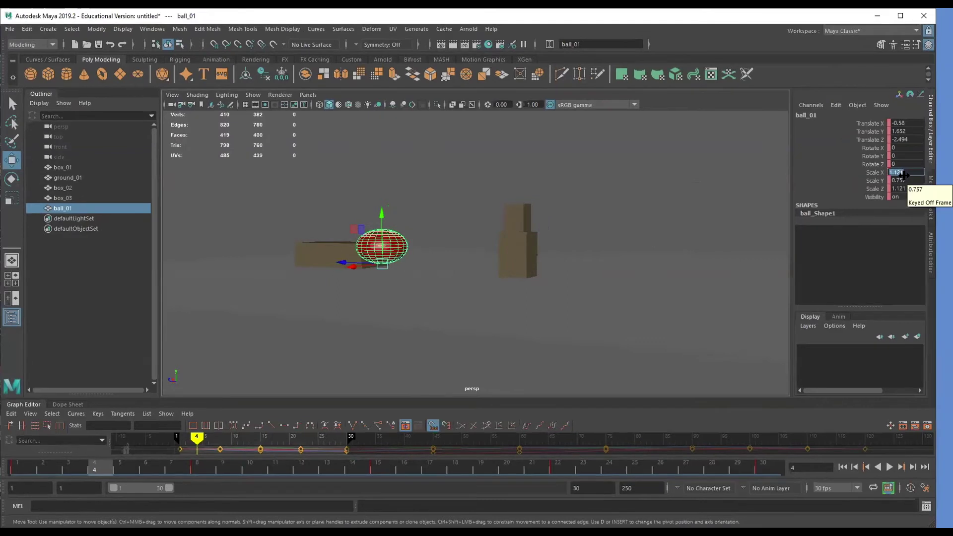
key(BackSpace)
double_click(901, 189)
key(BackSpace)
text(0.8)
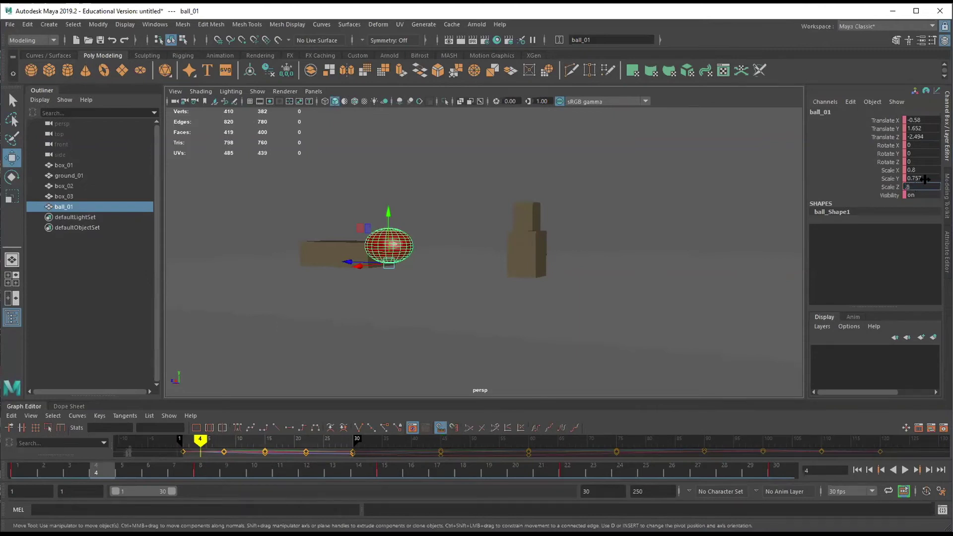
click(918, 178)
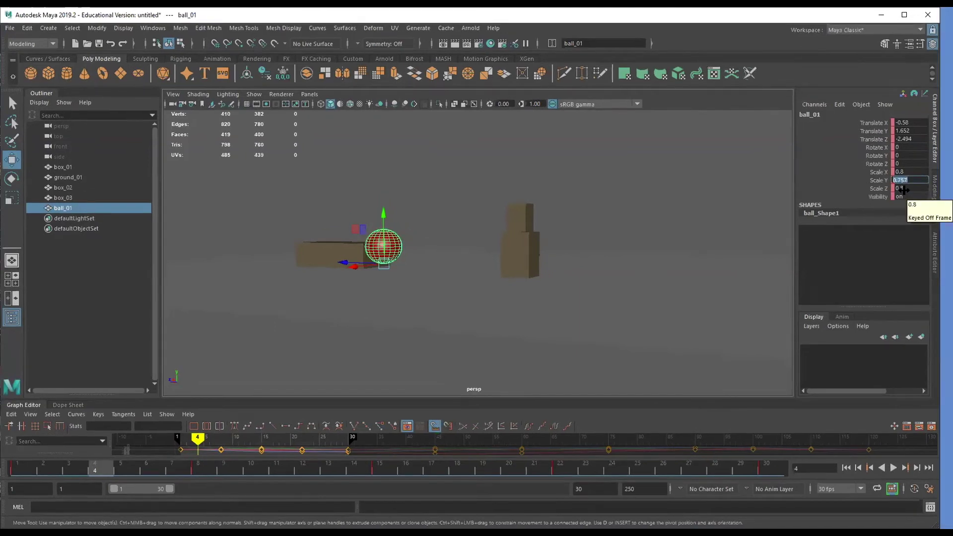
text(1.4)
key(Return)
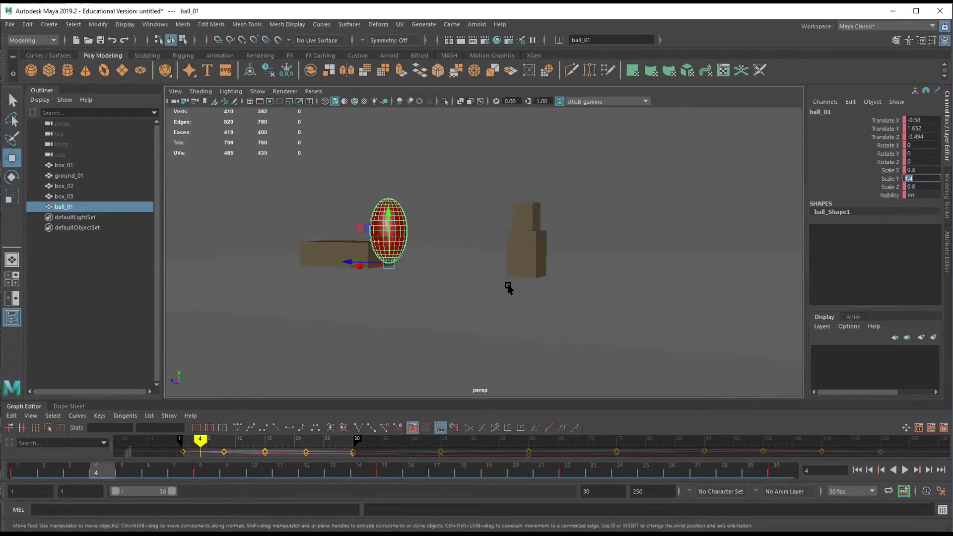
click(398, 241)
key(s)
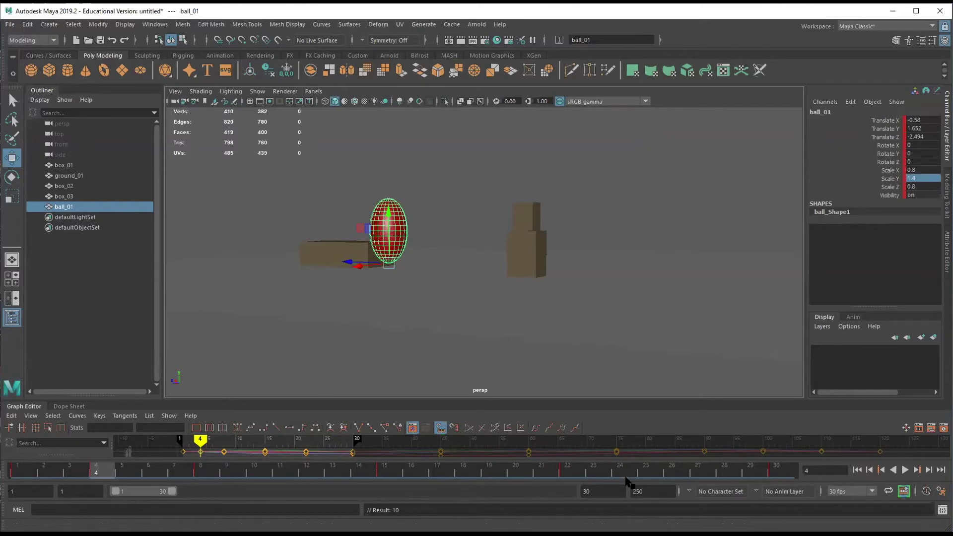
At frame 26, stretch ball_01 with Scale X 0.8, Scale Y 1.4 and Scale Z 0.8, and key all its channels
click(665, 472)
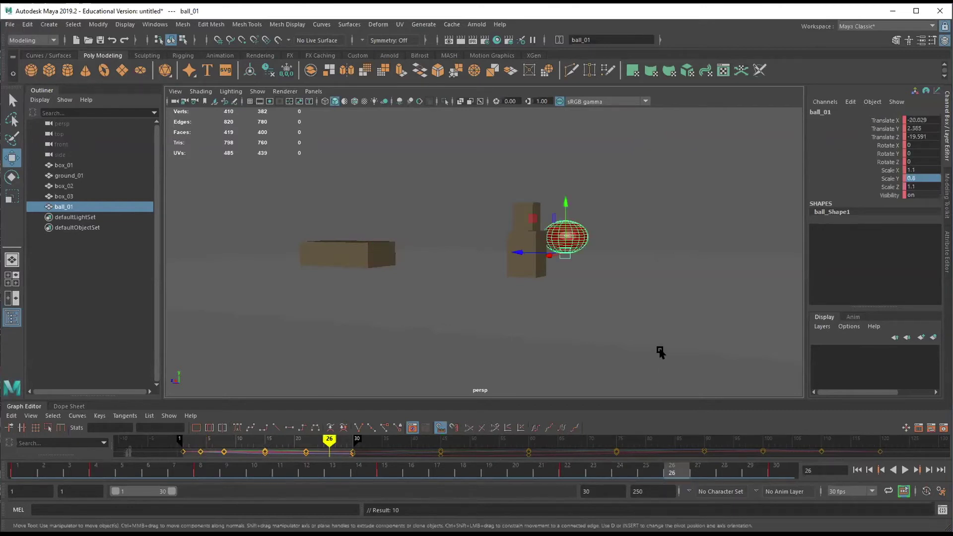
alt+drag(659, 291, 632, 283)
double_click(919, 170)
text(.8)
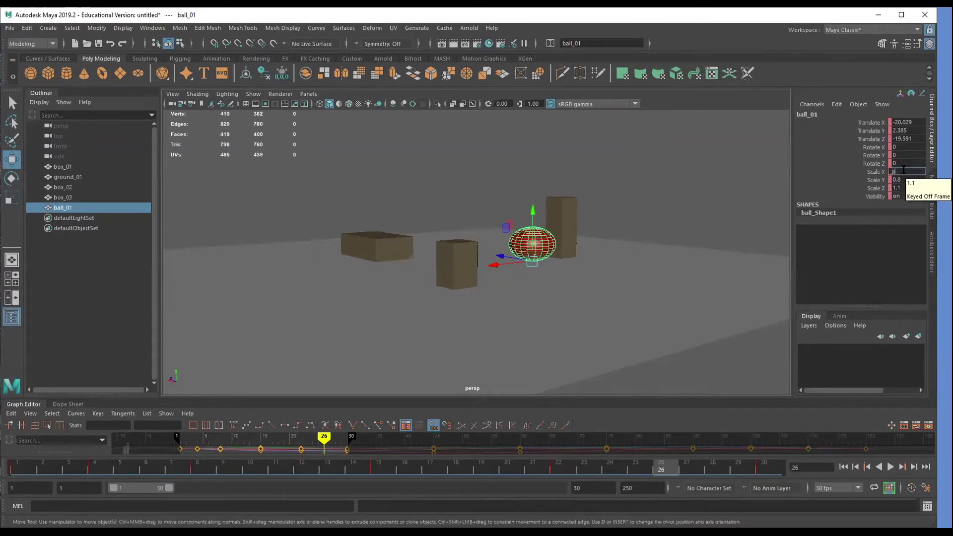
key(Tab)
text(1.4)
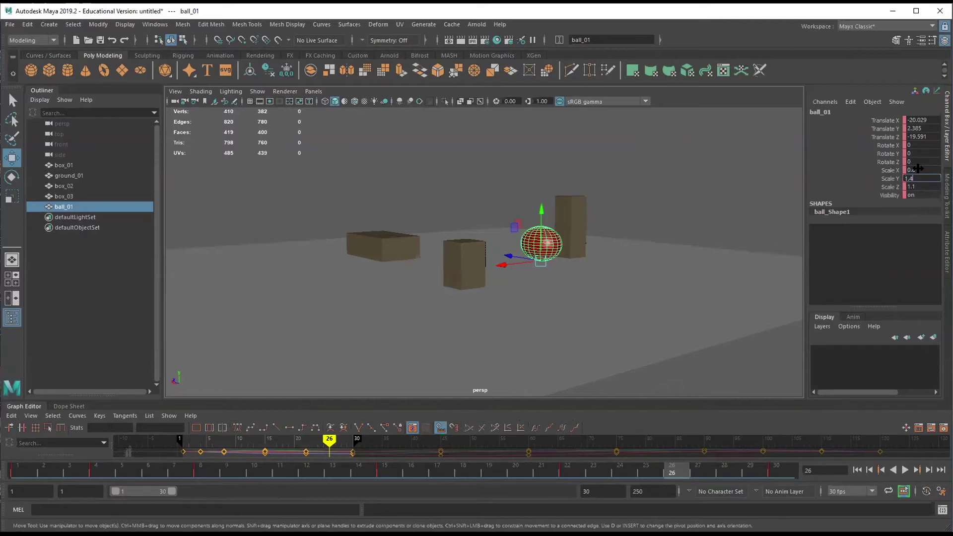
key(Tab)
key(BackSpace)
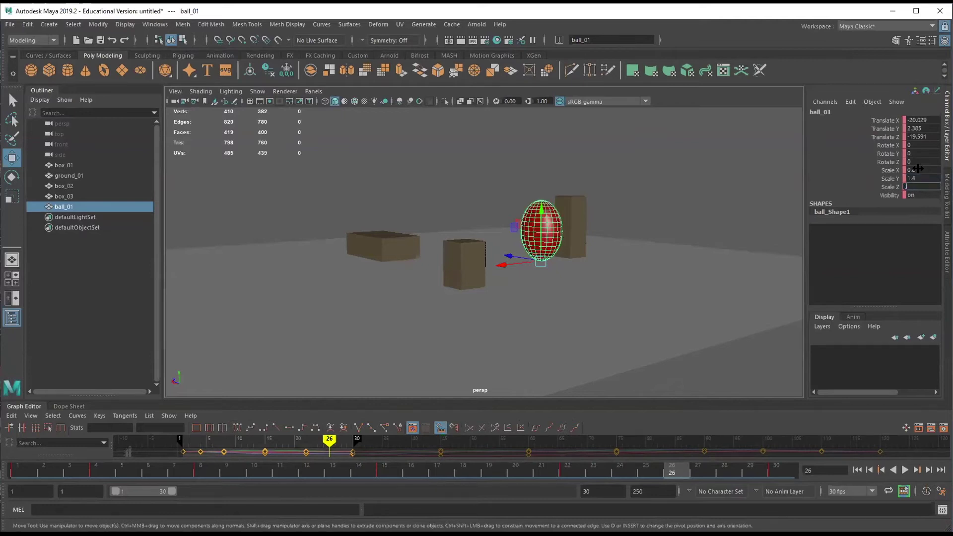
key(Return)
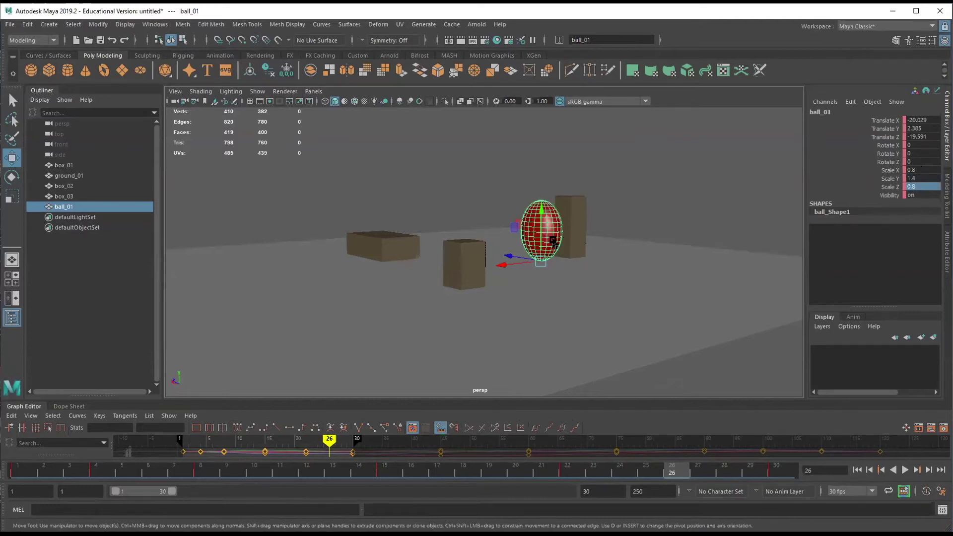
key(s)
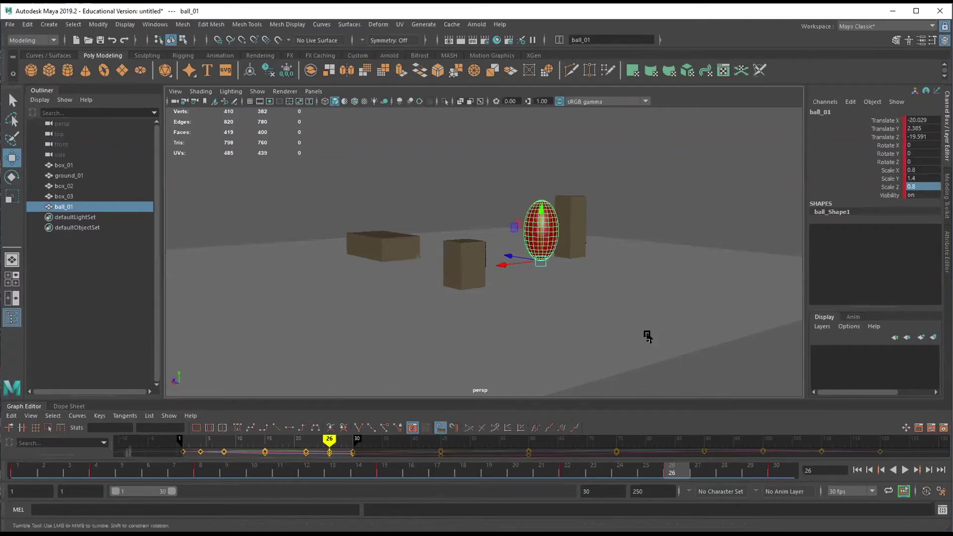
Play the first jump from frame 1 to check the combined squash and stretch, stop playback and return to frame 1
alt+drag(649, 334, 676, 374)
click(857, 470)
alt+drag(774, 302, 784, 362)
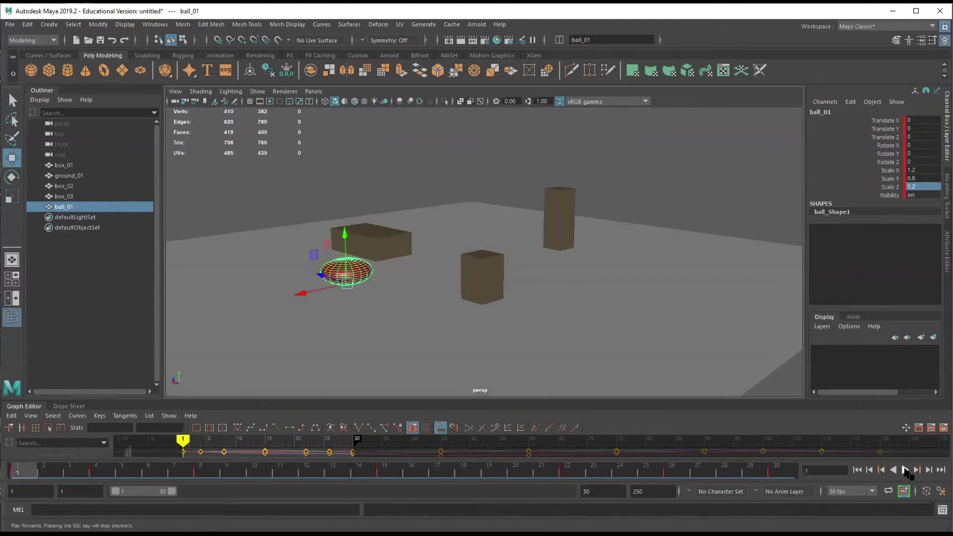
click(904, 470)
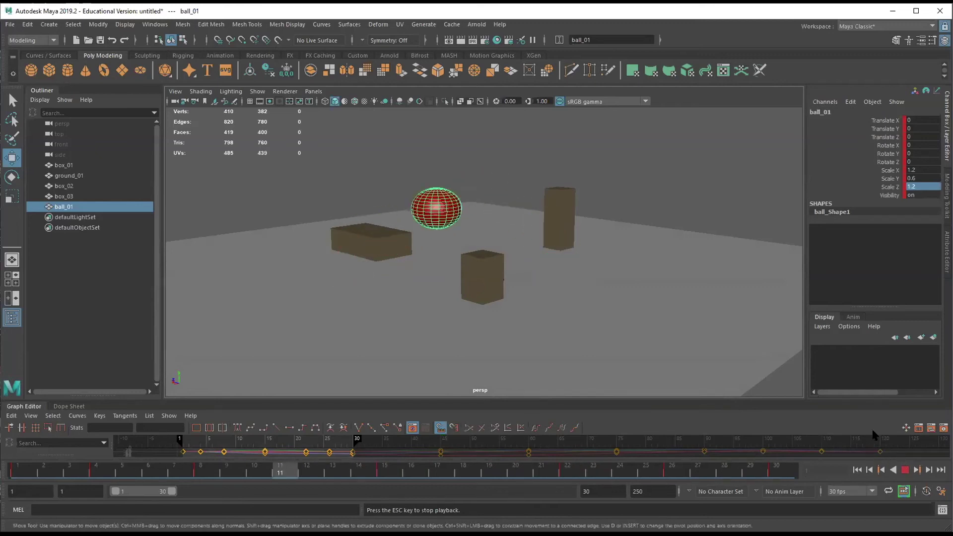
click(905, 469)
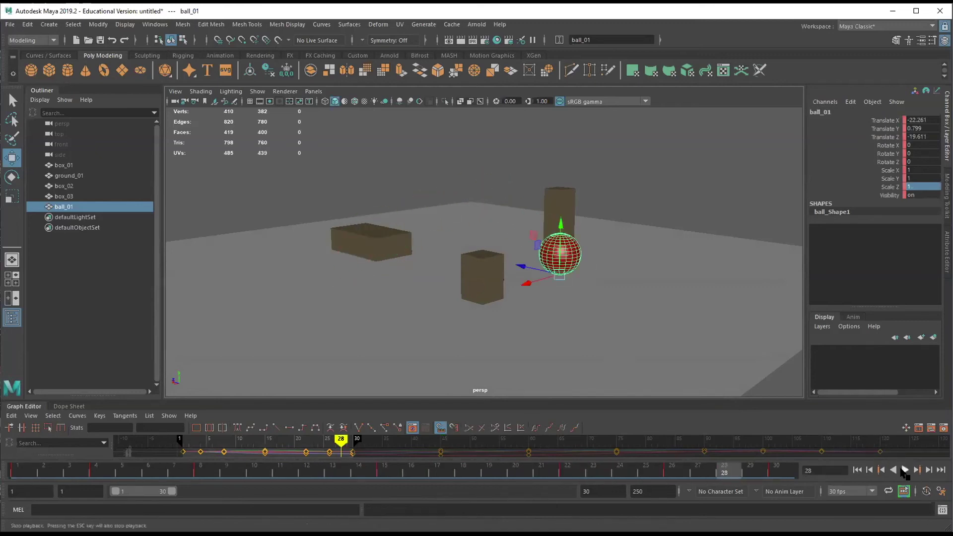
click(857, 469)
alt+drag(642, 303, 673, 271)
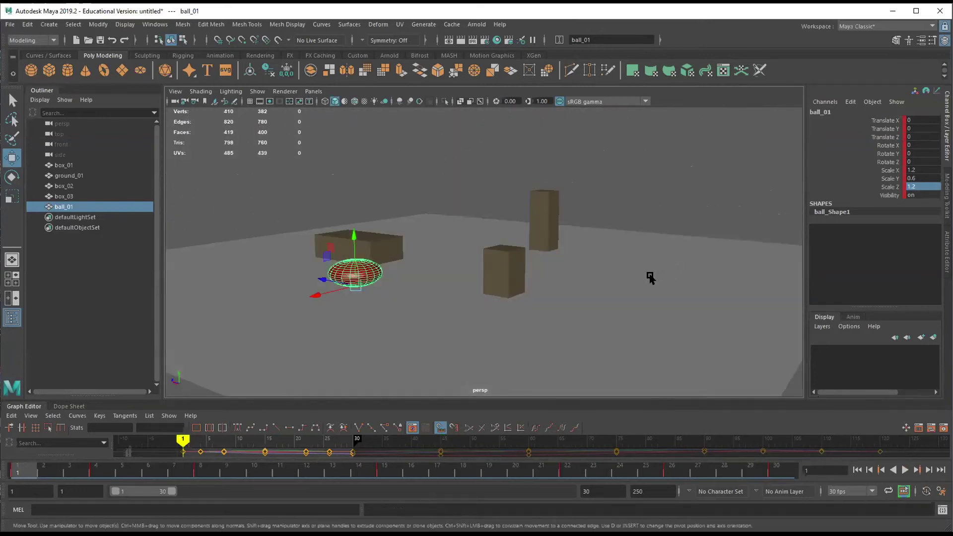
alt+drag(289, 344, 290, 340)
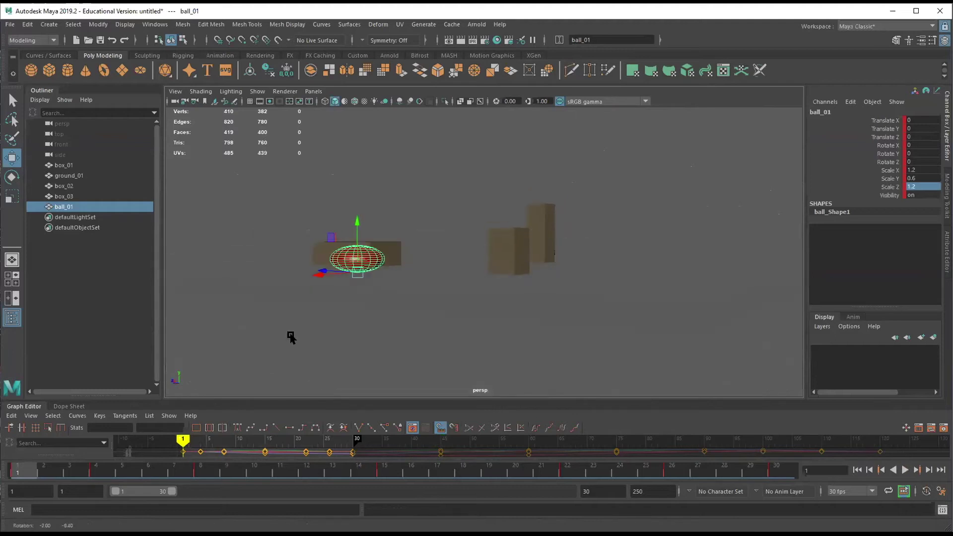
alt+drag(398, 291, 392, 308)
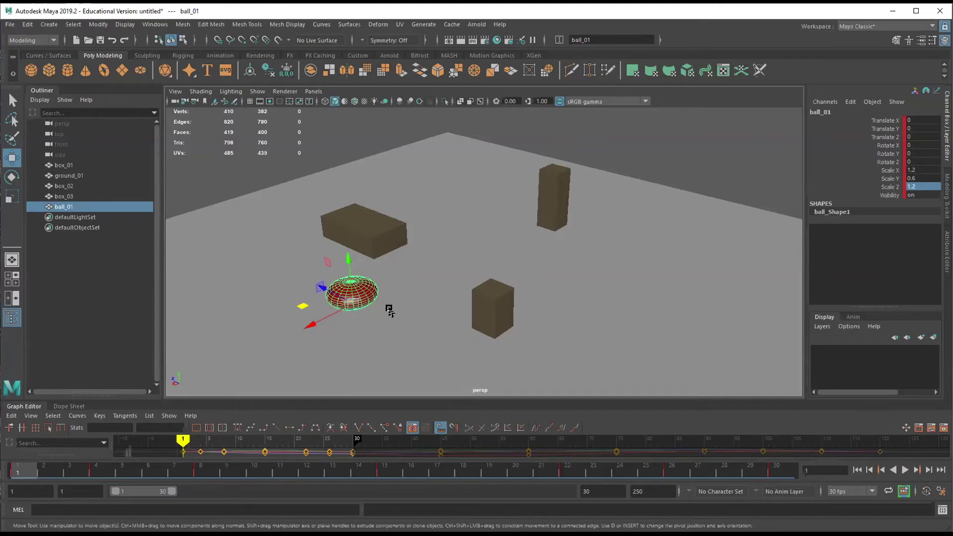
alt+drag(486, 362, 506, 298)
alt+drag(436, 298, 426, 226)
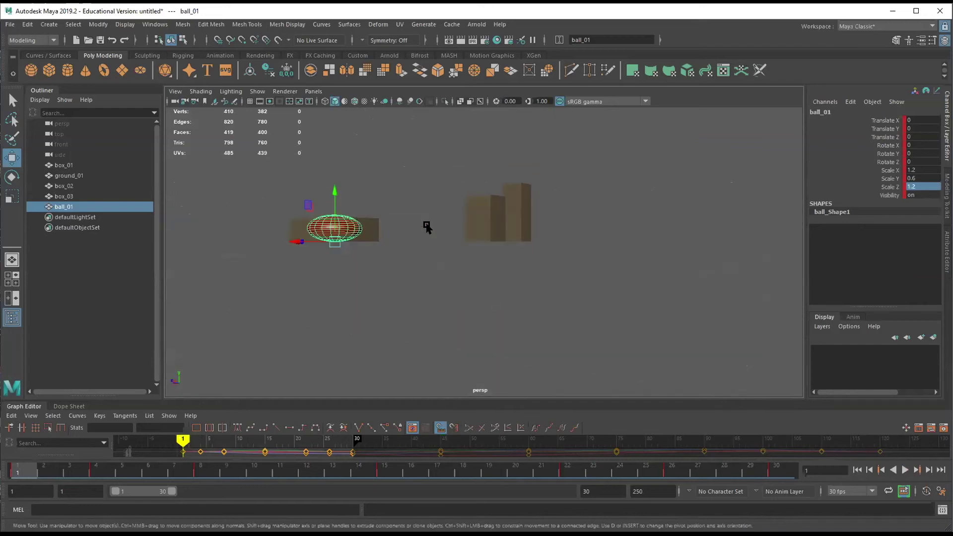
alt+drag(490, 270, 486, 282)
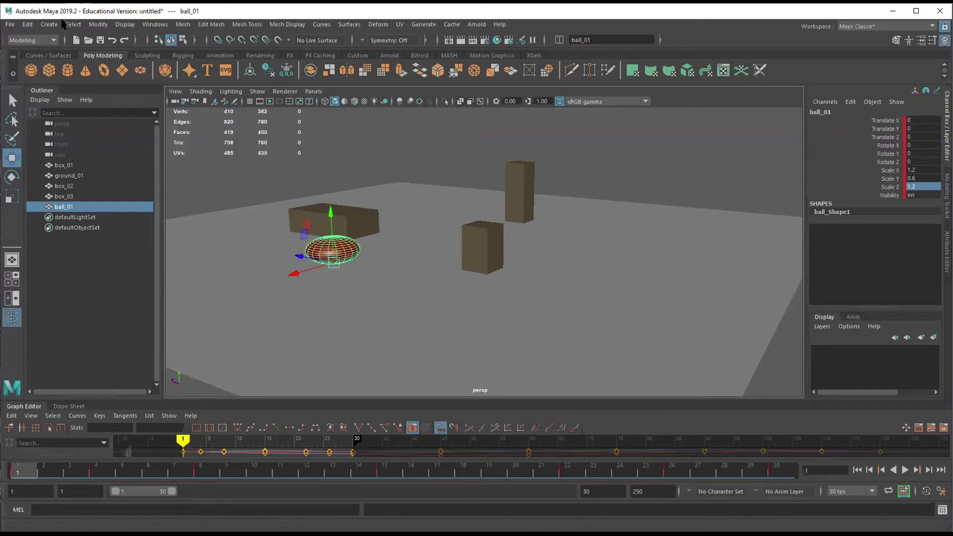
Switch to the Animation toolset and turn on ghosting for the selected ball_01
click(36, 41)
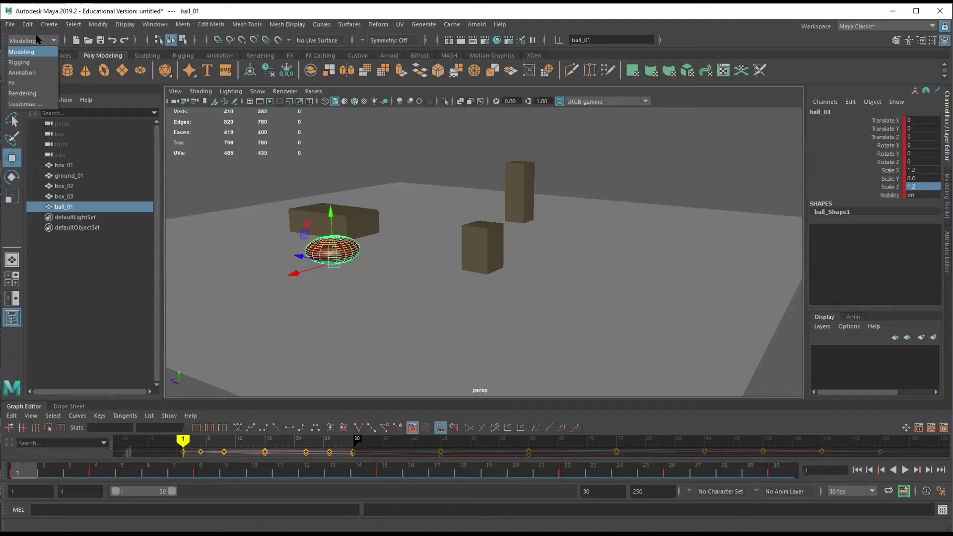
click(21, 73)
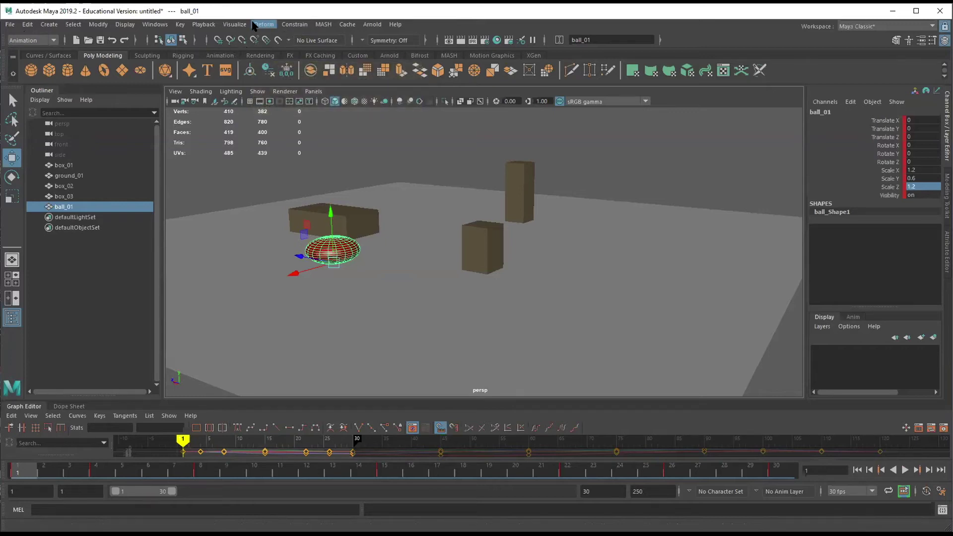
click(228, 25)
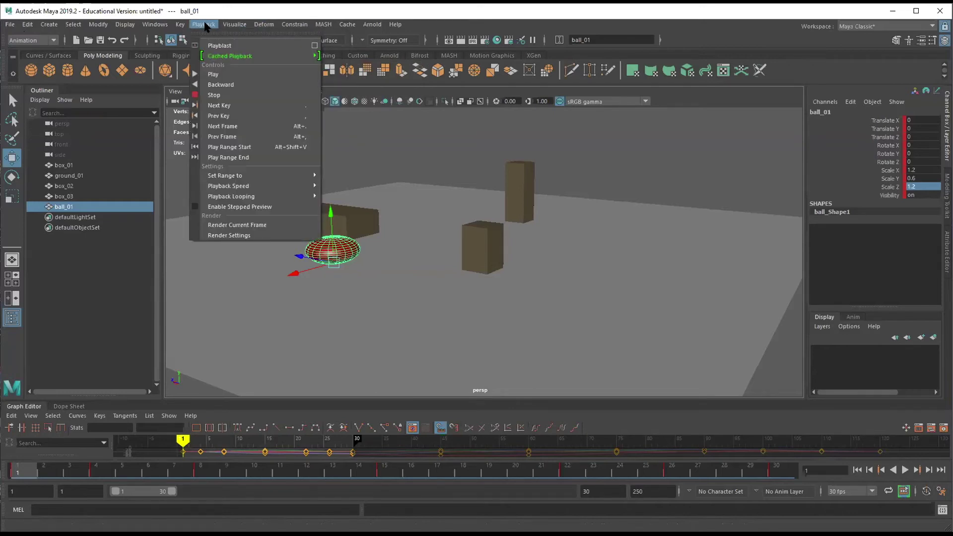
mouse_move(181, 26)
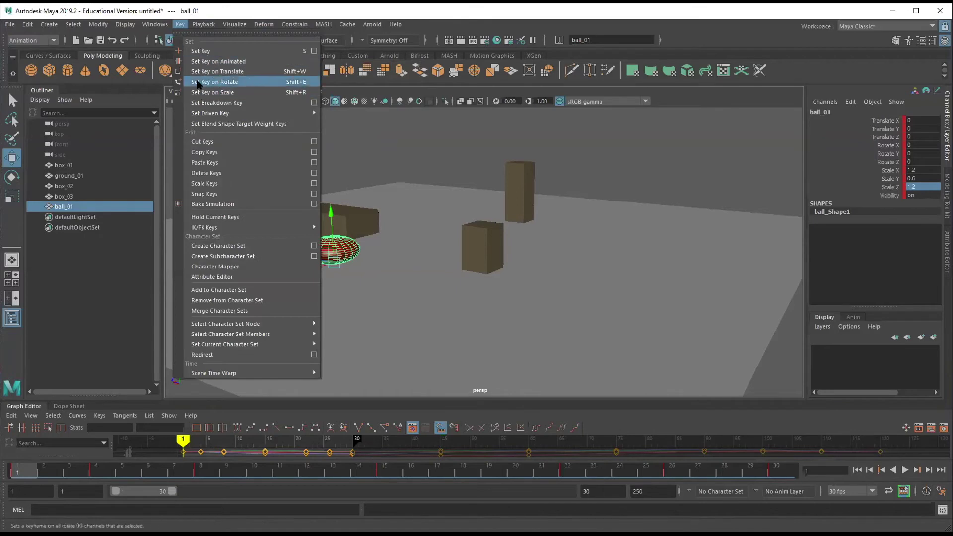
click(176, 26)
click(196, 24)
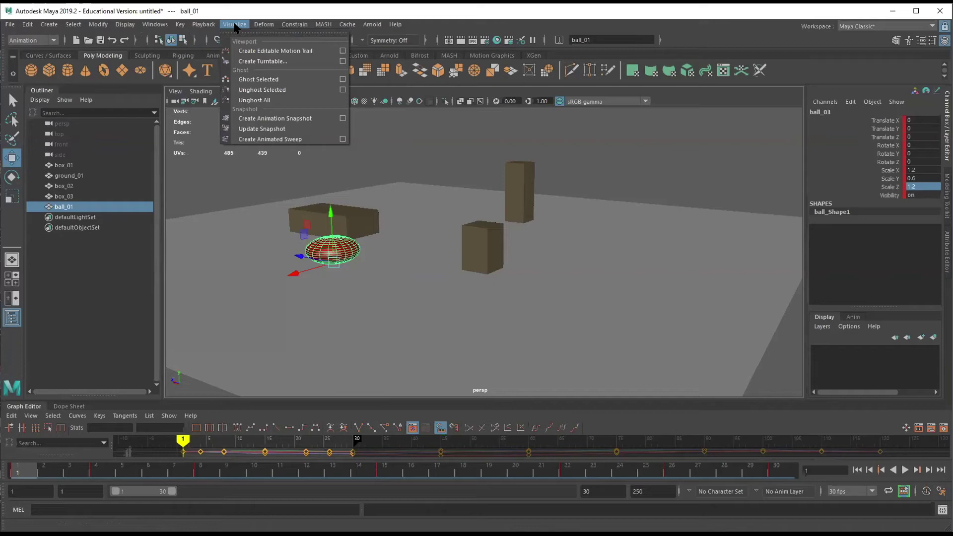
click(259, 80)
alt+drag(385, 255, 425, 255)
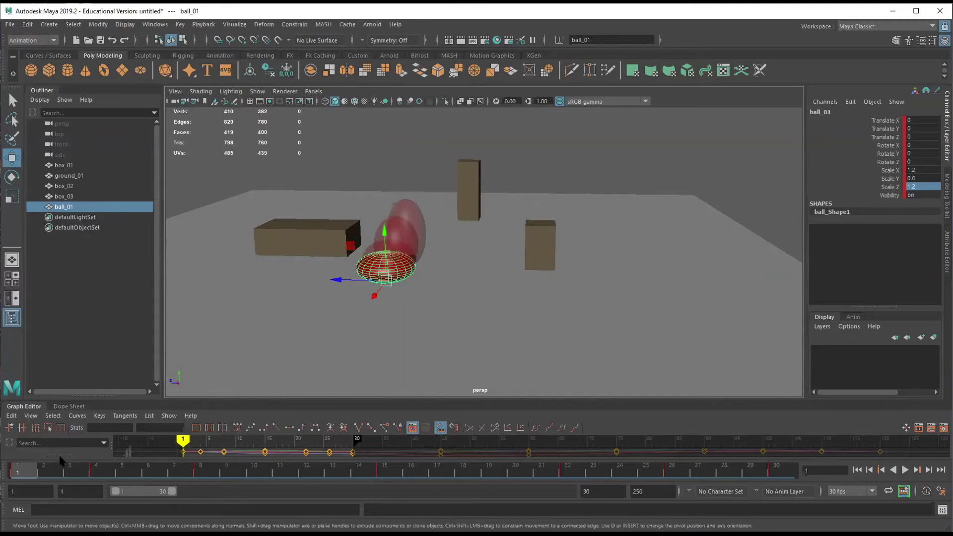
Scrub the animation to frame 4 and examine the ghosts around the ball
click(59, 474)
drag(58, 474, 113, 470)
mouse_move(484, 278)
alt+mouse_down()
mouse_move(489, 266)
mouse_move(546, 266)
mouse_move(594, 282)
mouse_move(470, 281)
alt+mouse_up()
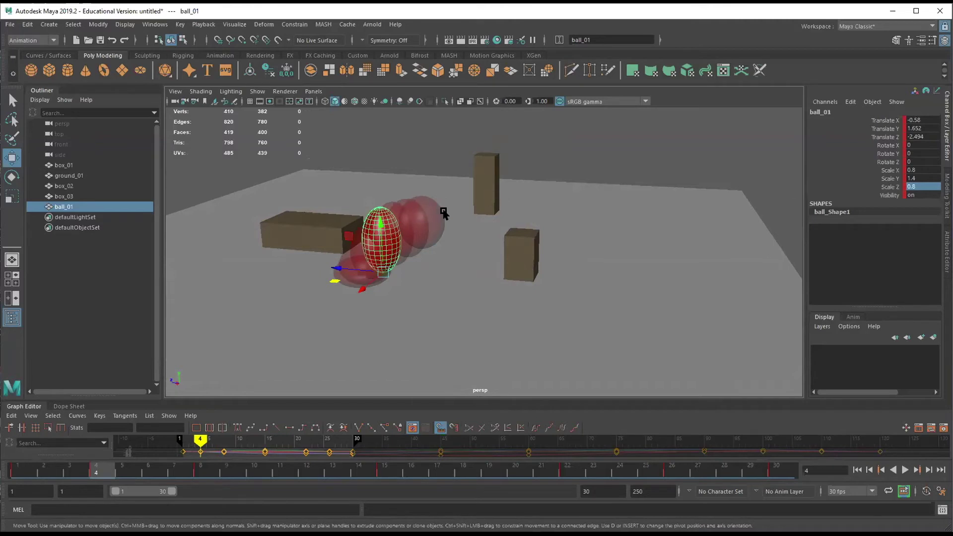
Apply Custom key steps ghosting to ball_01 with 4 steps before and 4 after the current frame, keeping the ghosts in view
click(236, 26)
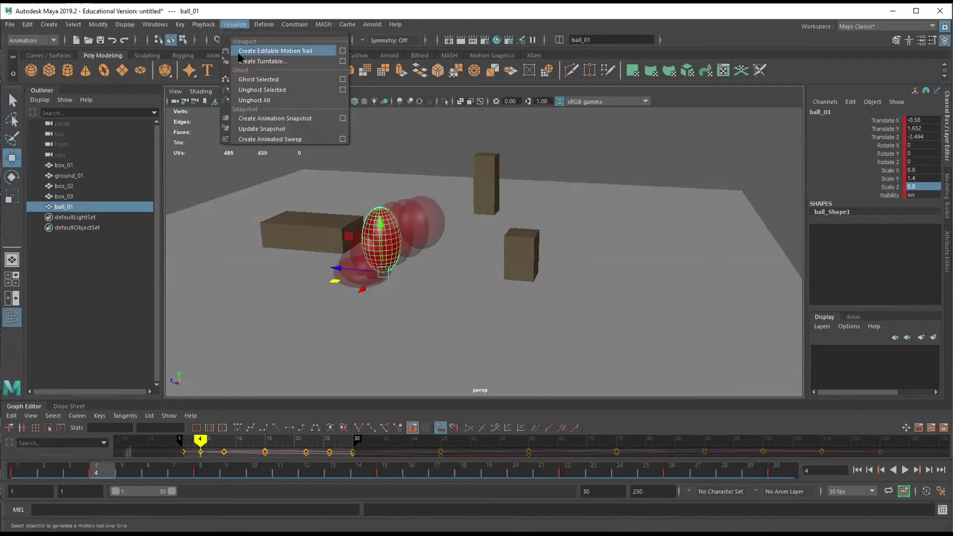
click(342, 80)
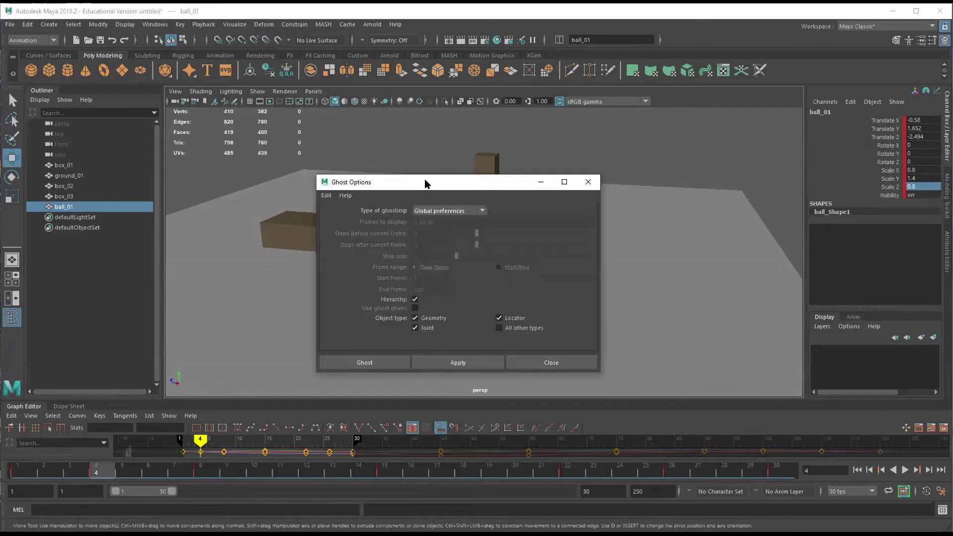
drag(426, 183, 650, 114)
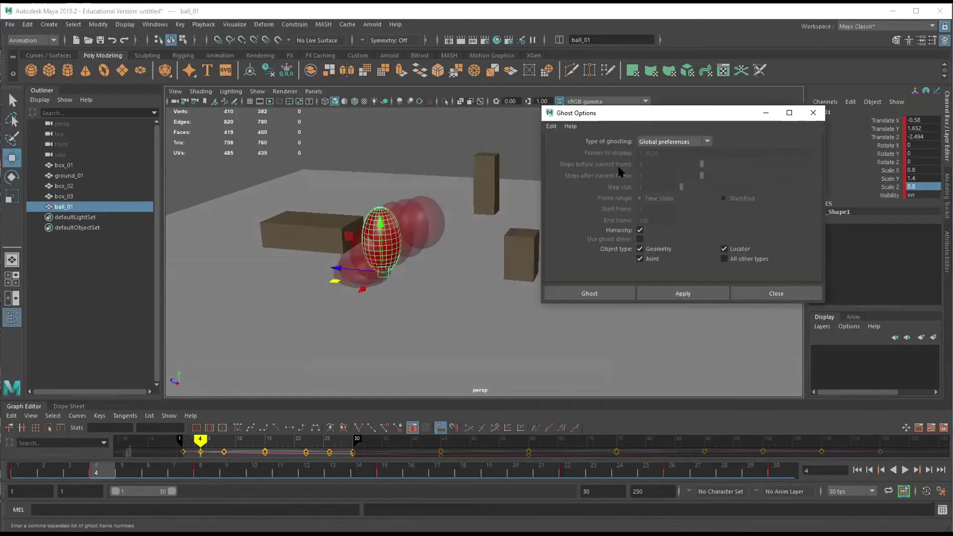
click(706, 142)
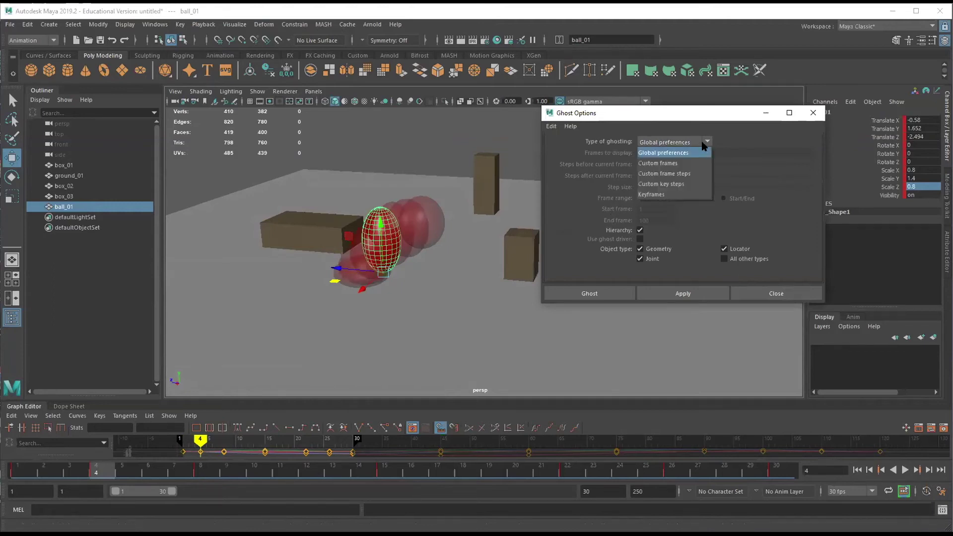
click(669, 184)
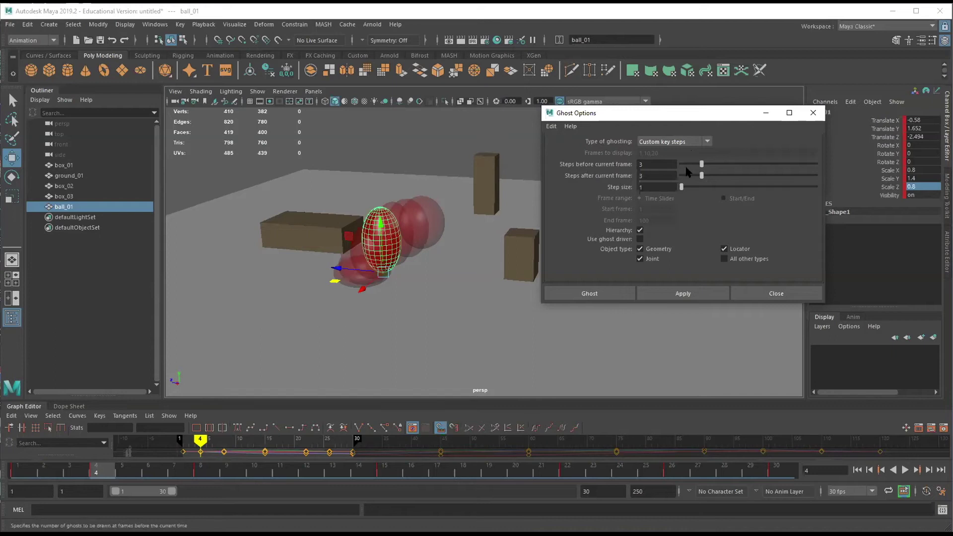
click(709, 176)
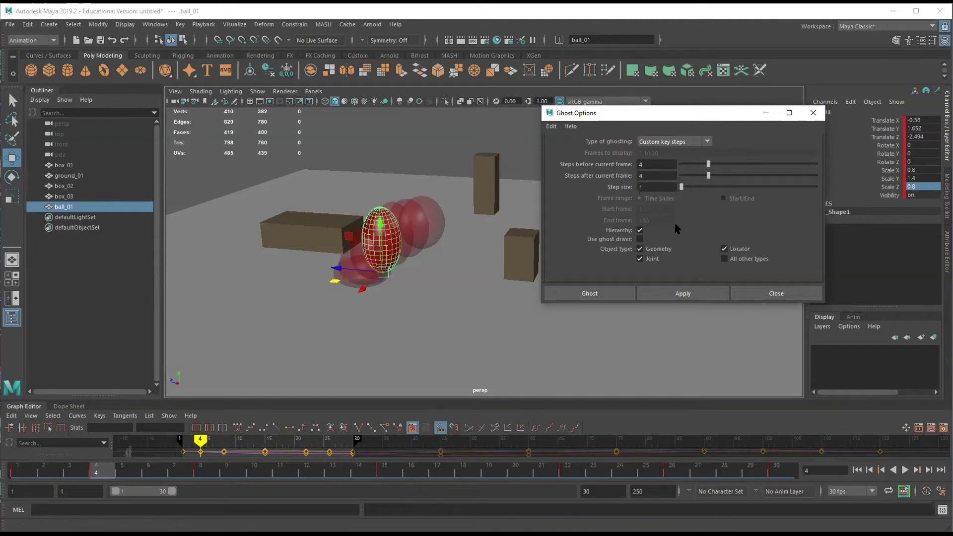
click(661, 294)
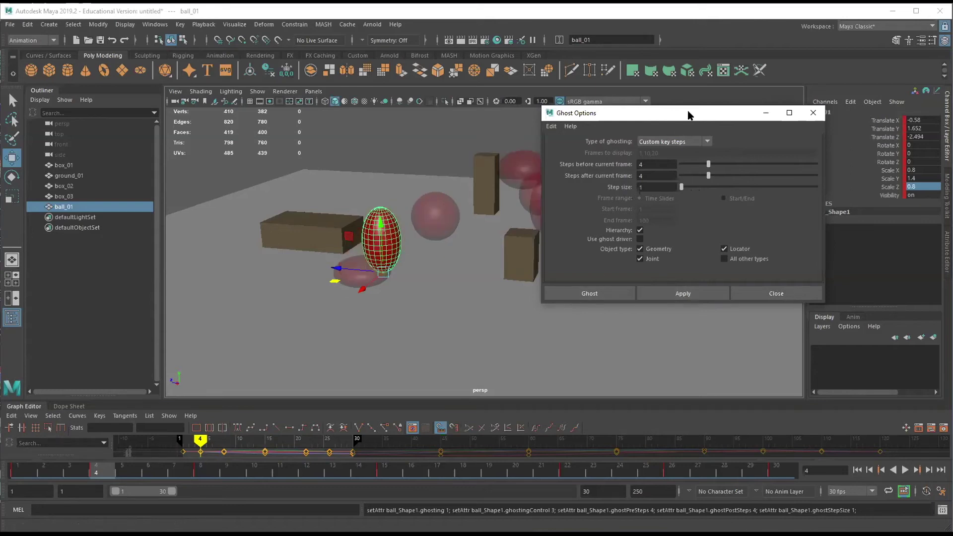
drag(688, 115, 148, 66)
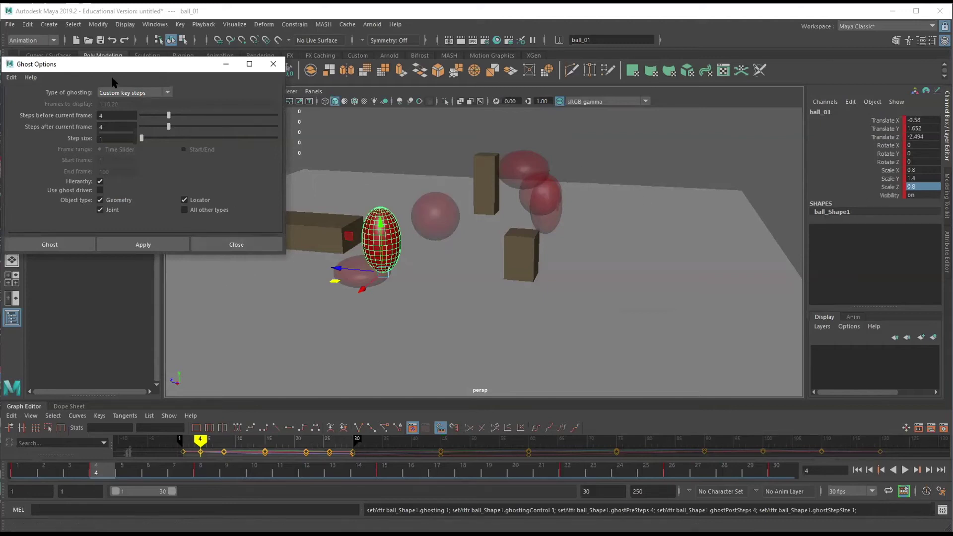
drag(121, 64, 166, 59)
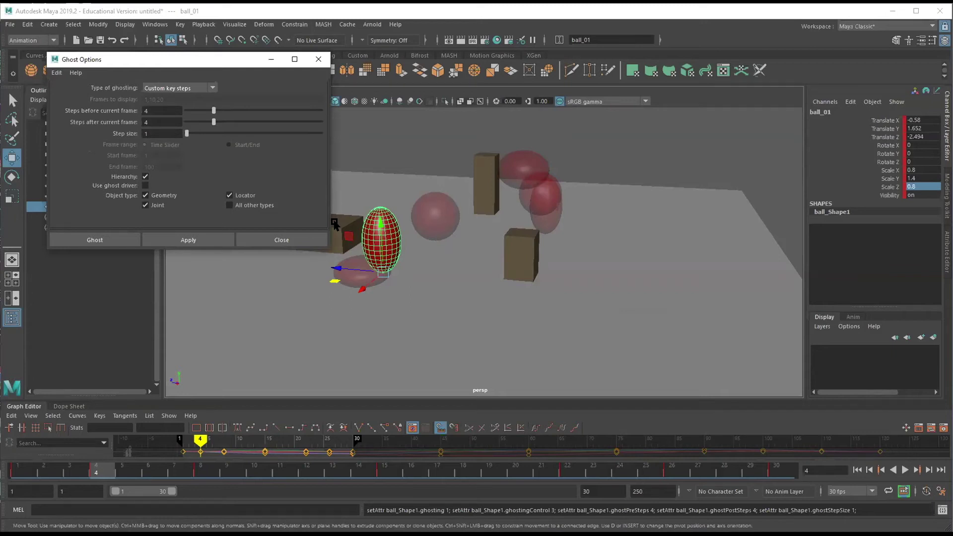
Change the ball's ghosting type to Custom frame steps and apply it
click(208, 88)
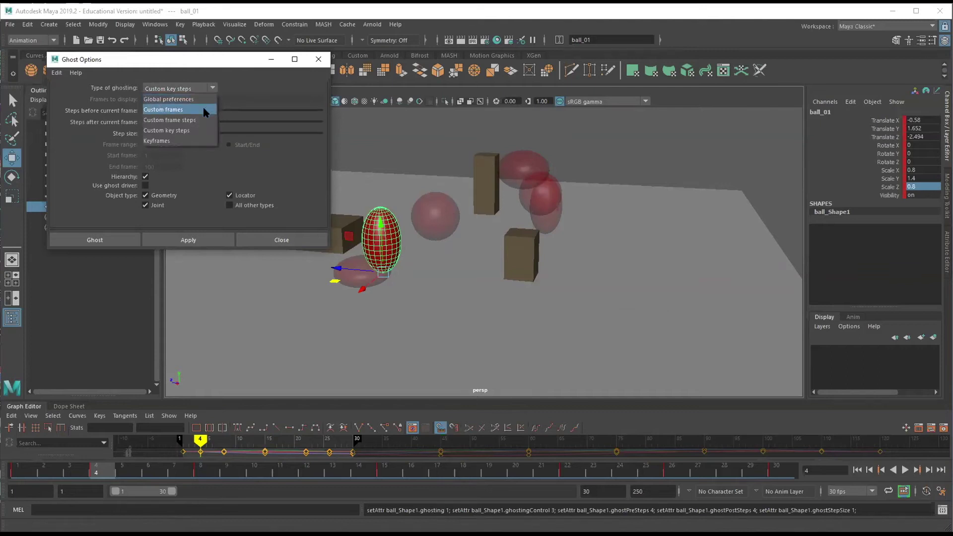
click(194, 120)
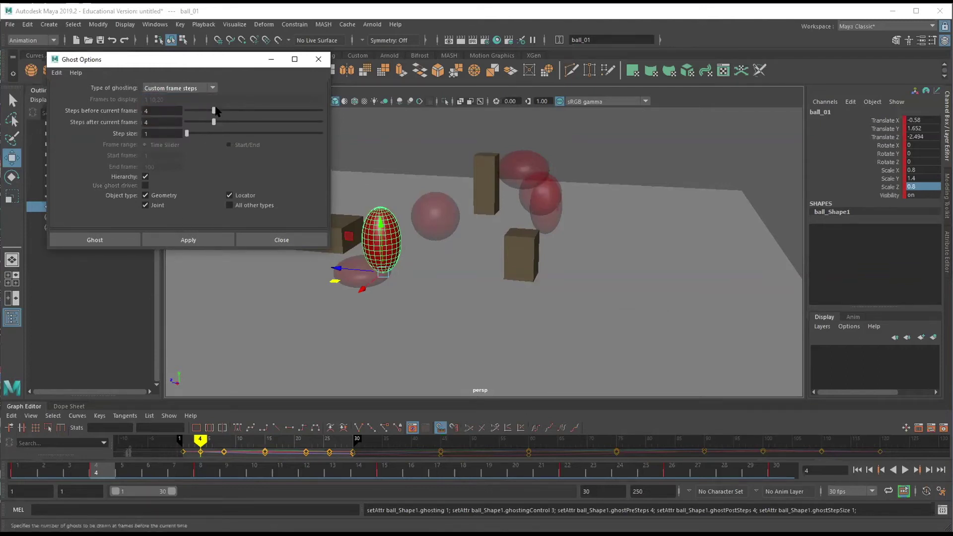
click(188, 241)
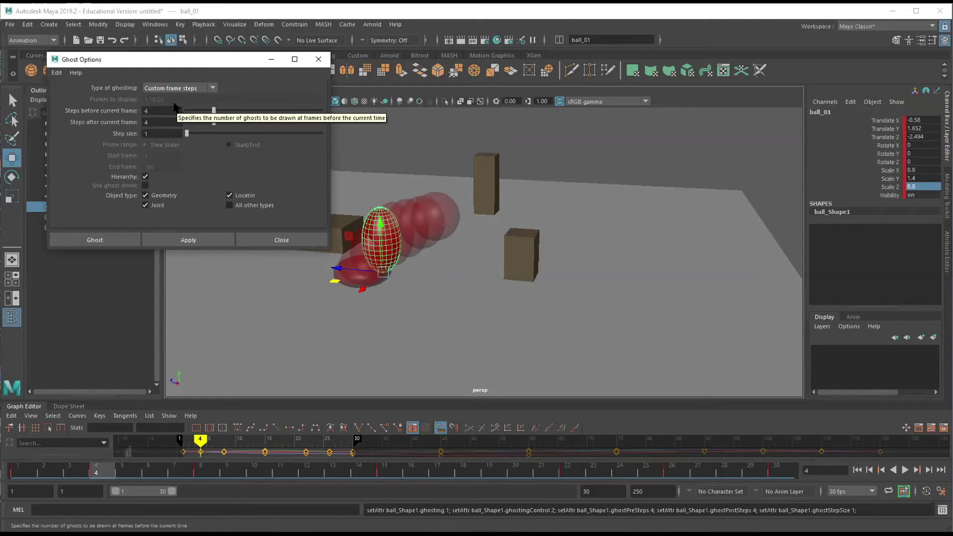
click(201, 88)
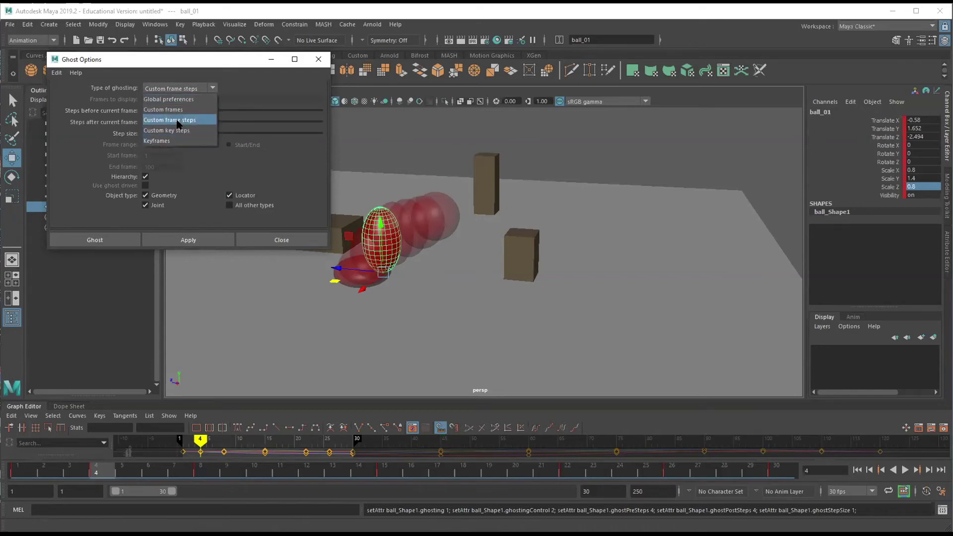
click(227, 82)
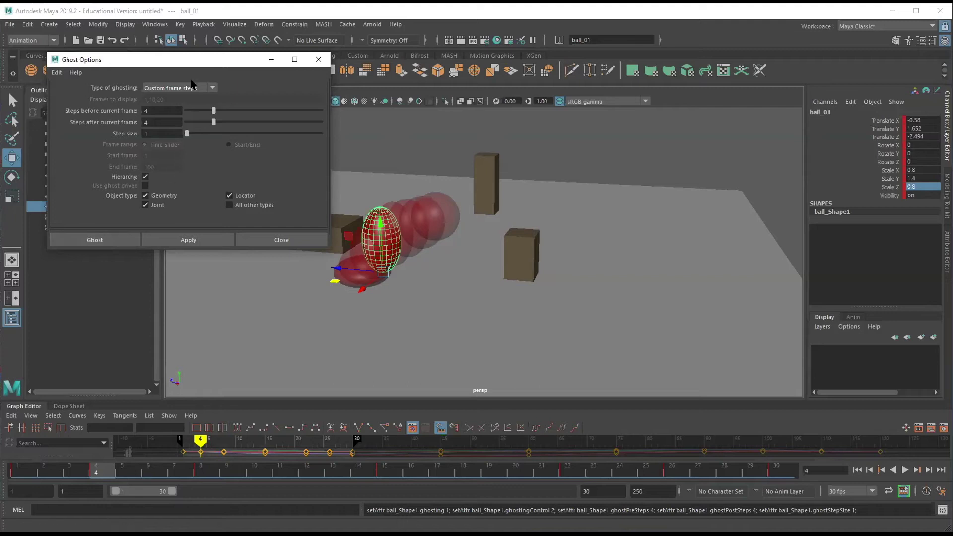
Set the ghost steps after the current frame to 5, apply the change and close the ghost options
drag(204, 64, 735, 82)
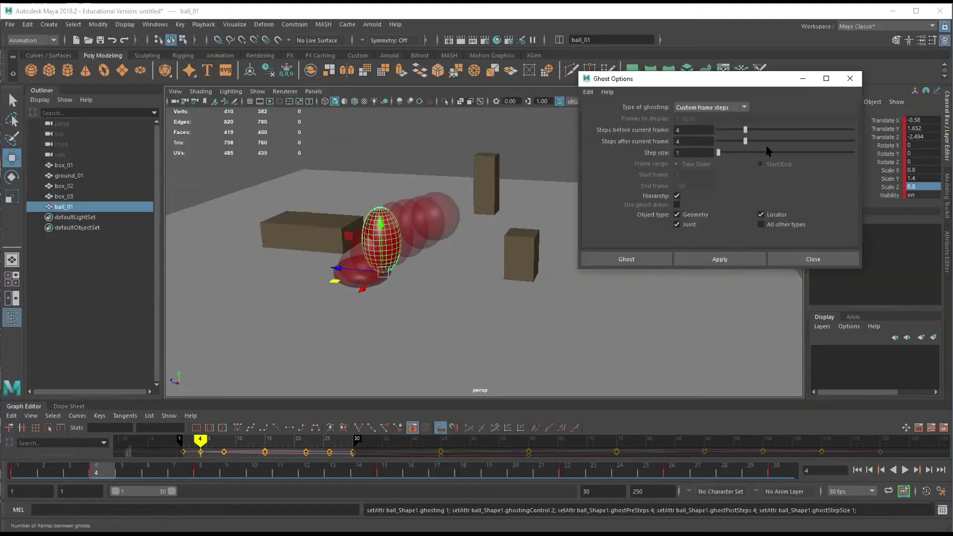
drag(744, 141, 751, 140)
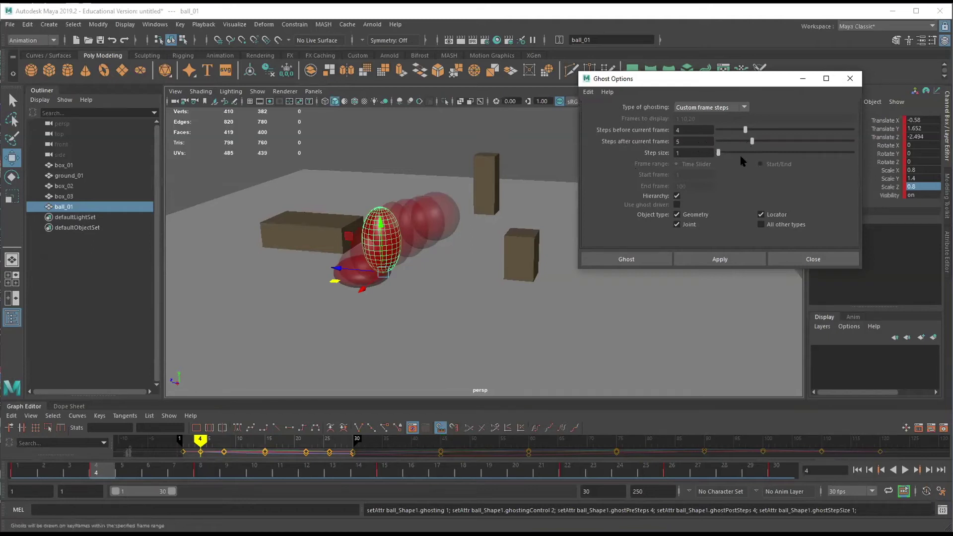
click(713, 260)
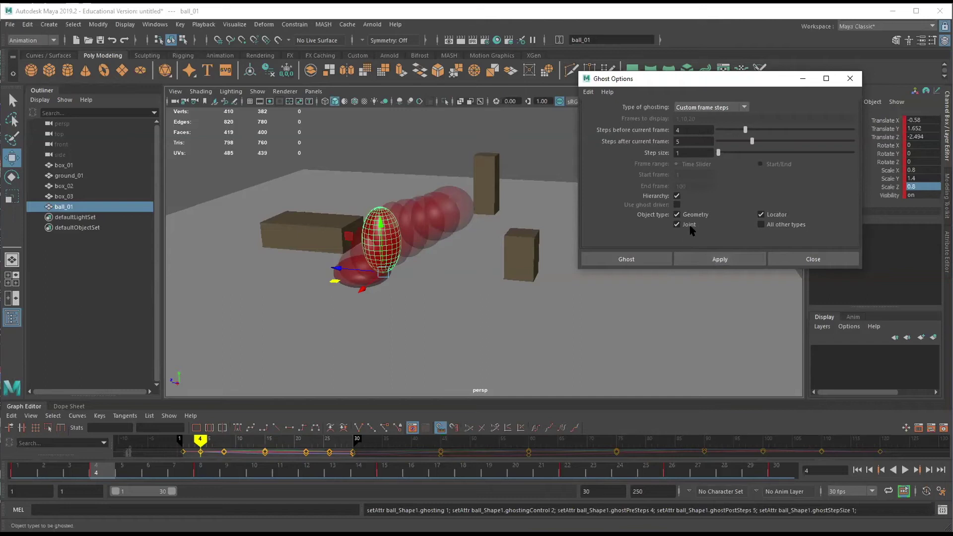
click(810, 259)
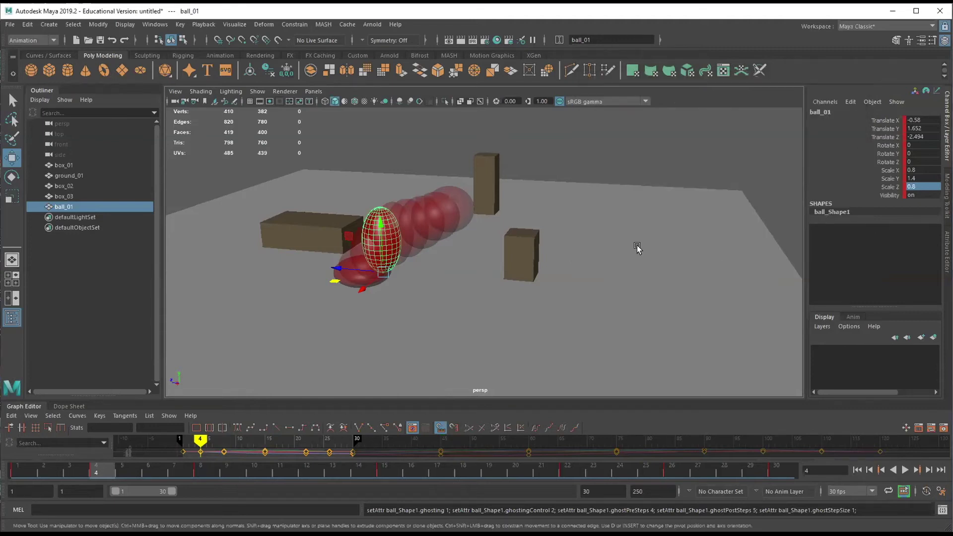
mouse_move(613, 163)
alt+mouse_down()
mouse_move(595, 207)
mouse_move(611, 151)
alt+mouse_up()
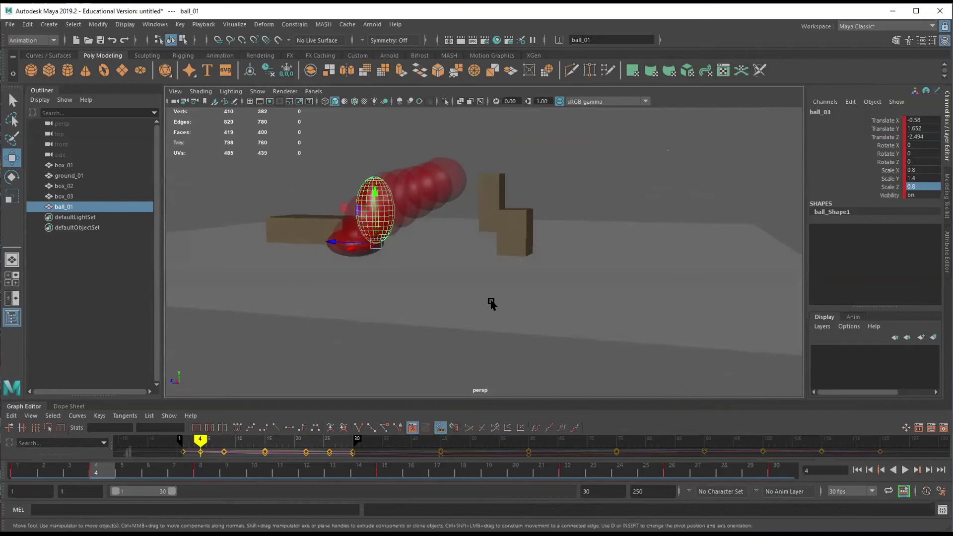
At frame 4, rotate the stretched ball to lean along its travel path, about -24.7 in X, 4.4 in Y and 9.5 in Z
alt+drag(628, 258, 727, 272)
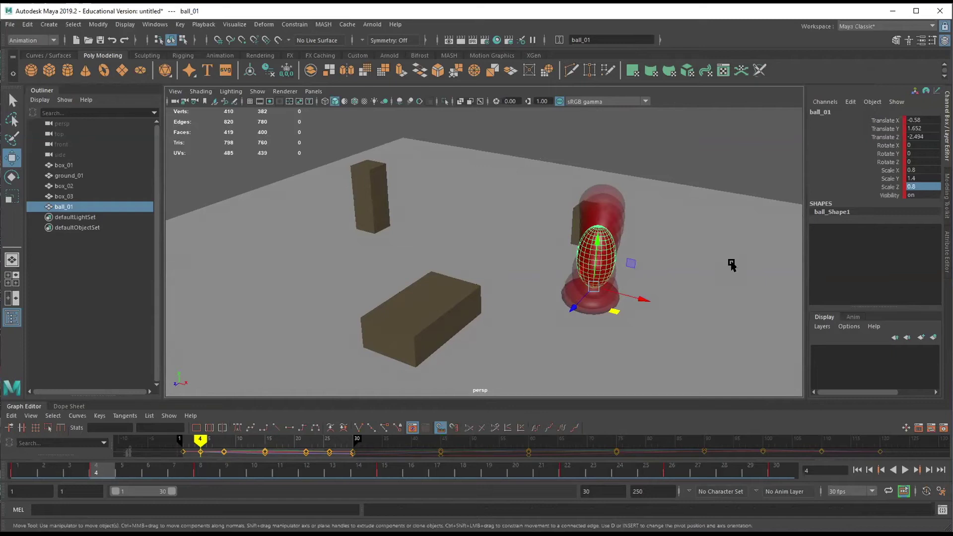
alt+drag(731, 264, 493, 197)
alt+right_drag(493, 196, 510, 240)
key(e)
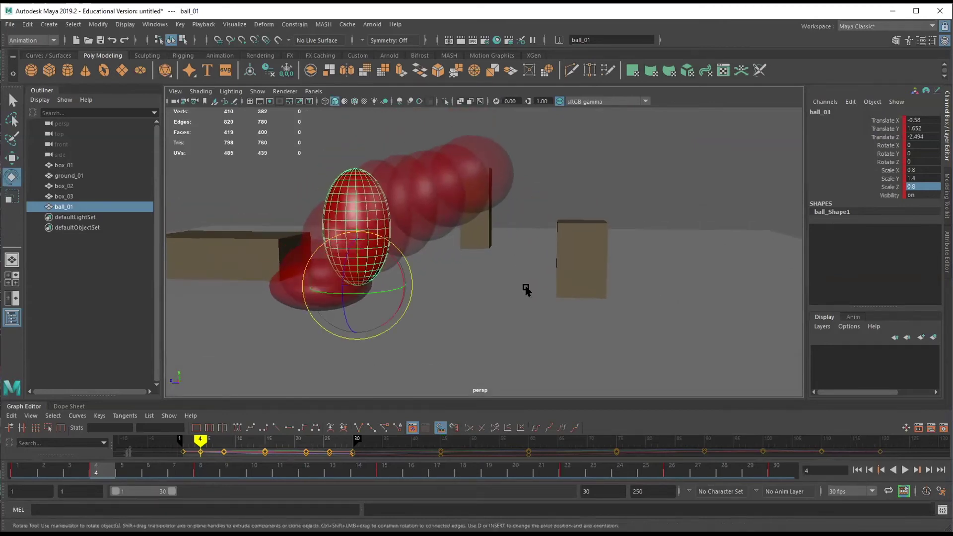
alt+drag(517, 304, 501, 224)
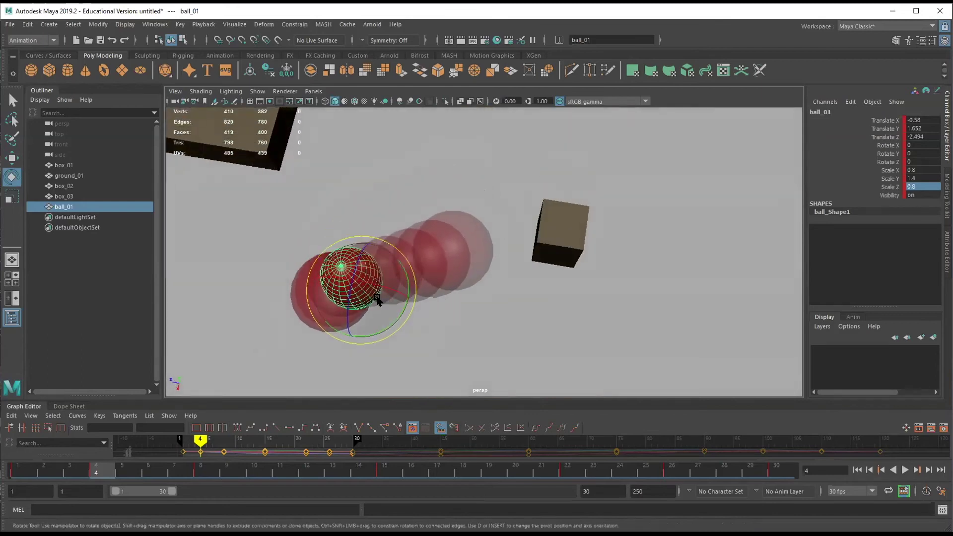
drag(374, 287, 397, 298)
alt+drag(532, 319, 624, 312)
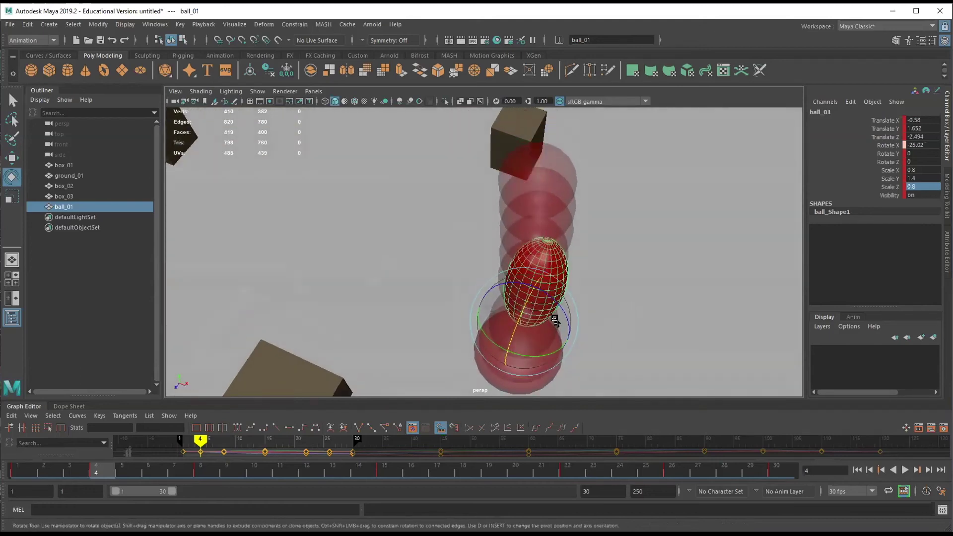
drag(558, 305, 538, 310)
alt+drag(663, 251, 529, 196)
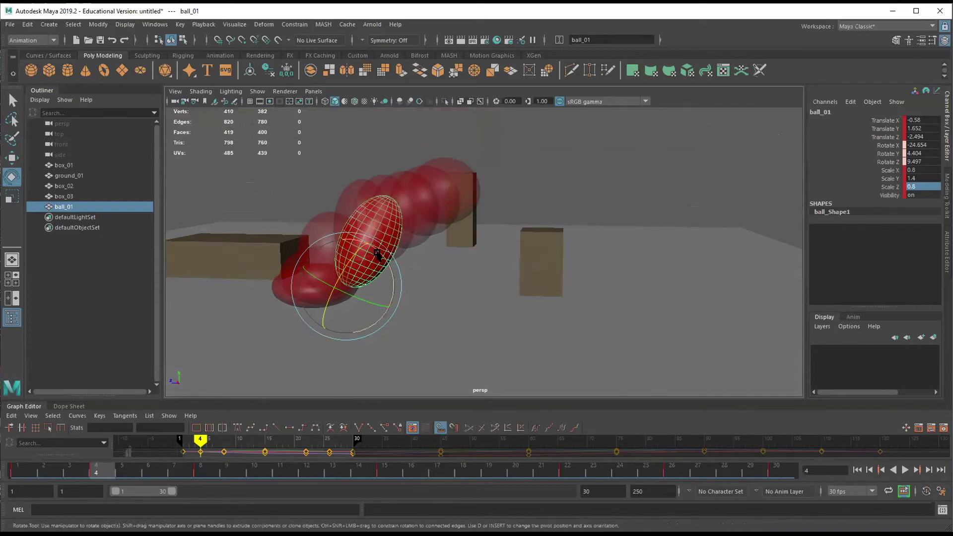
Increase the ball's lean to about -39.8 in X, 5.8 in Y and 11.2 in Z, and key it at frame 4
drag(378, 254, 373, 207)
click(392, 184)
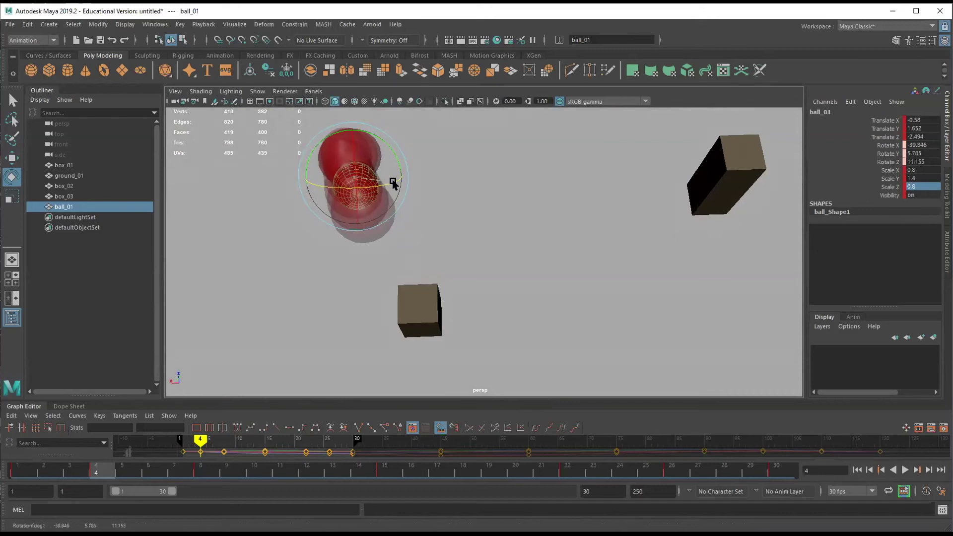
alt+drag(457, 244, 484, 222)
alt+drag(531, 180, 567, 201)
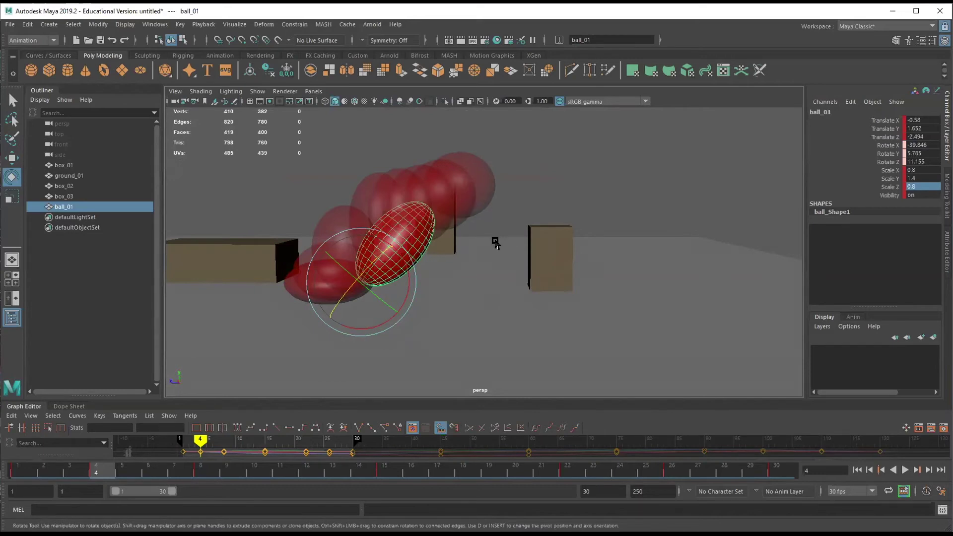
key(s)
alt+drag(562, 256, 453, 274)
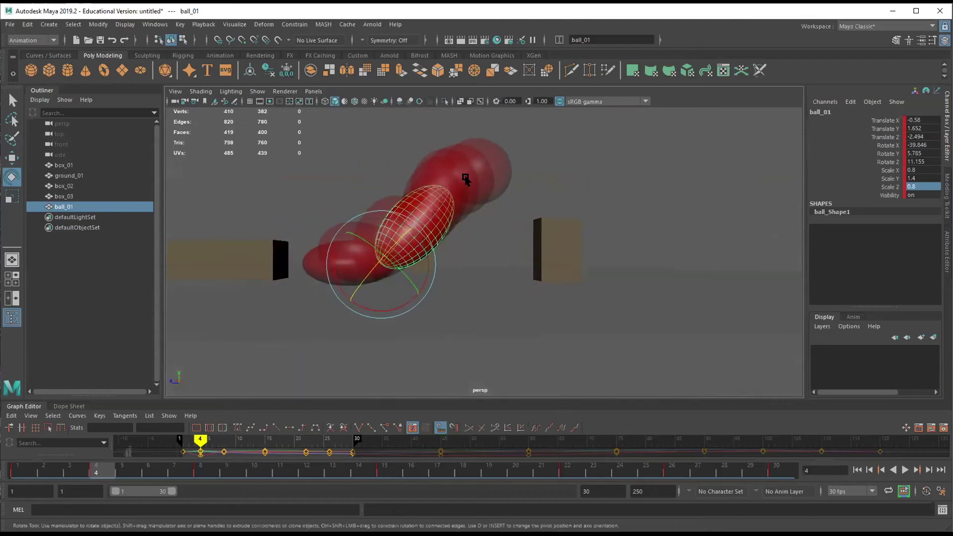
alt+drag(525, 223, 502, 238)
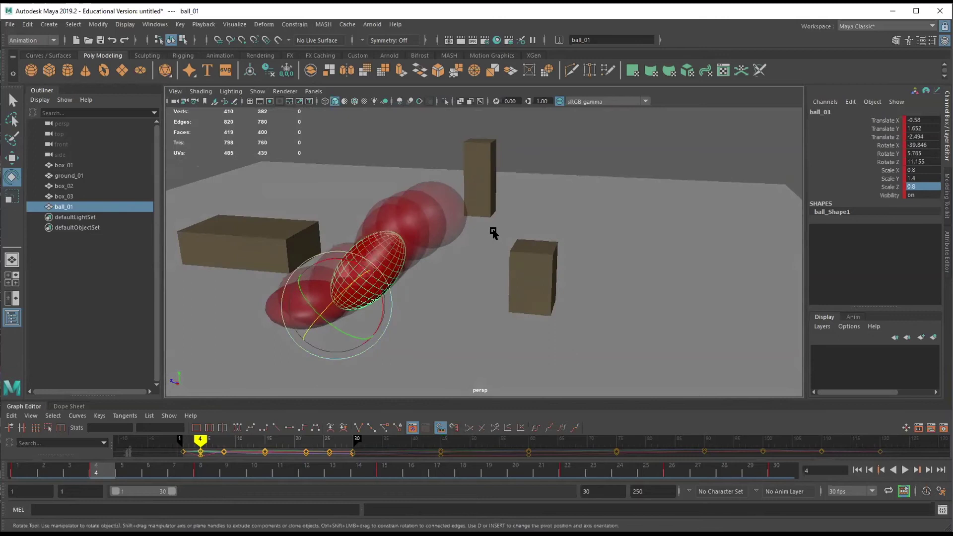
Turn off the ball's ghosting and play the animation from frame 1 to check the tilted stretch pose
click(857, 470)
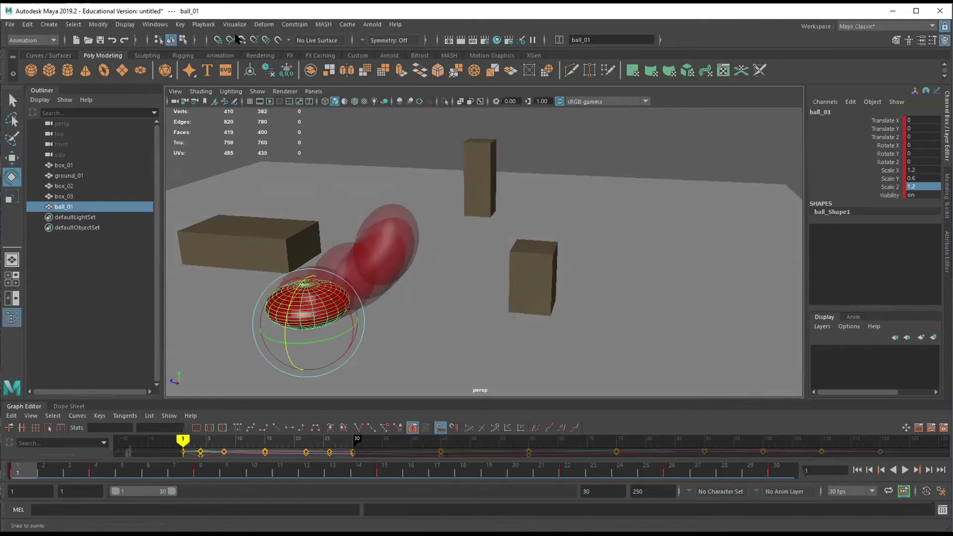
click(218, 56)
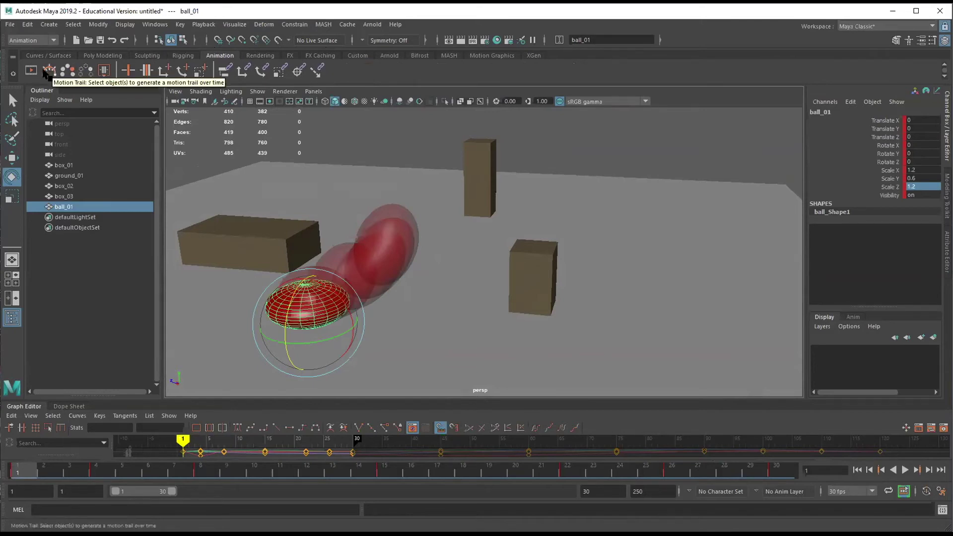
click(85, 72)
click(614, 172)
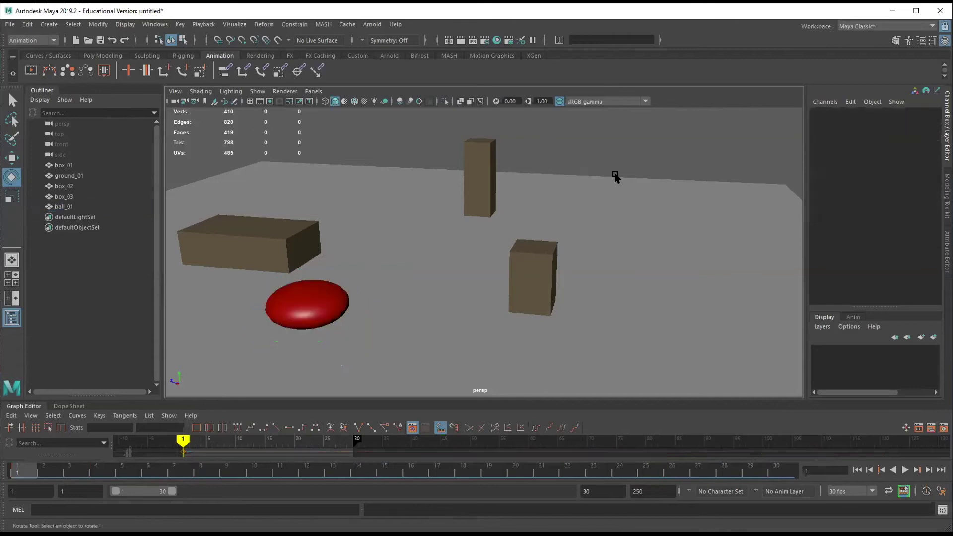
alt+drag(654, 308, 648, 293)
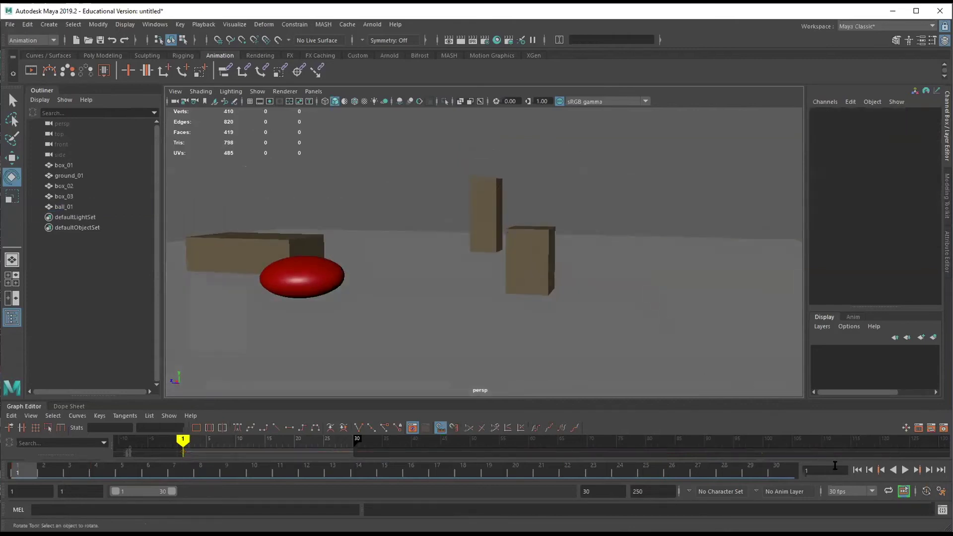
click(904, 469)
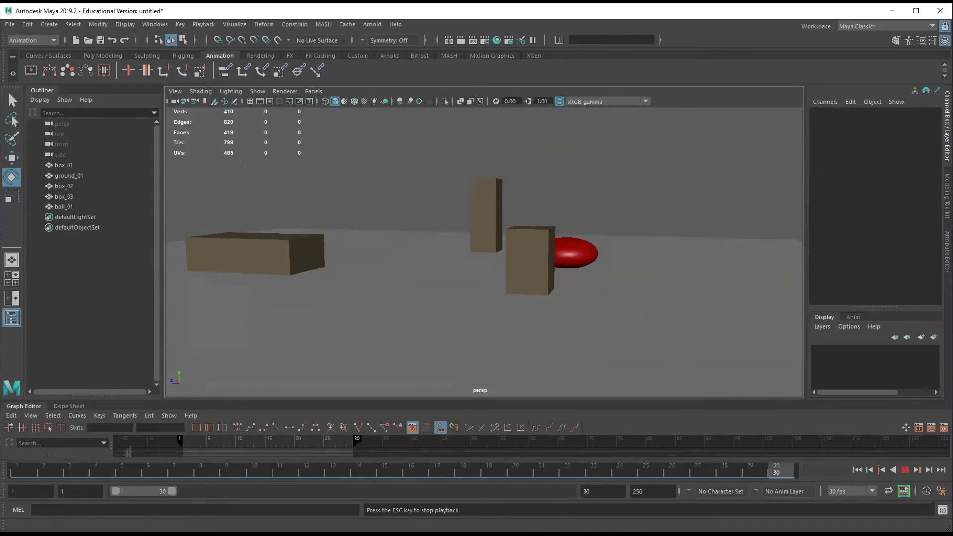
click(904, 470)
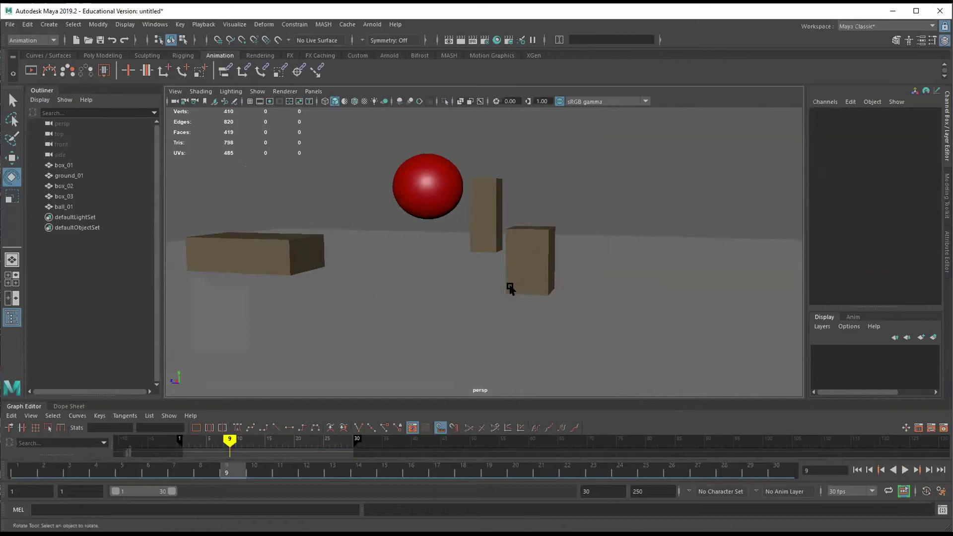
Turn ghosting on for the ball and go to its stretch pose at frame 26
click(396, 184)
alt+drag(646, 338, 614, 336)
click(67, 70)
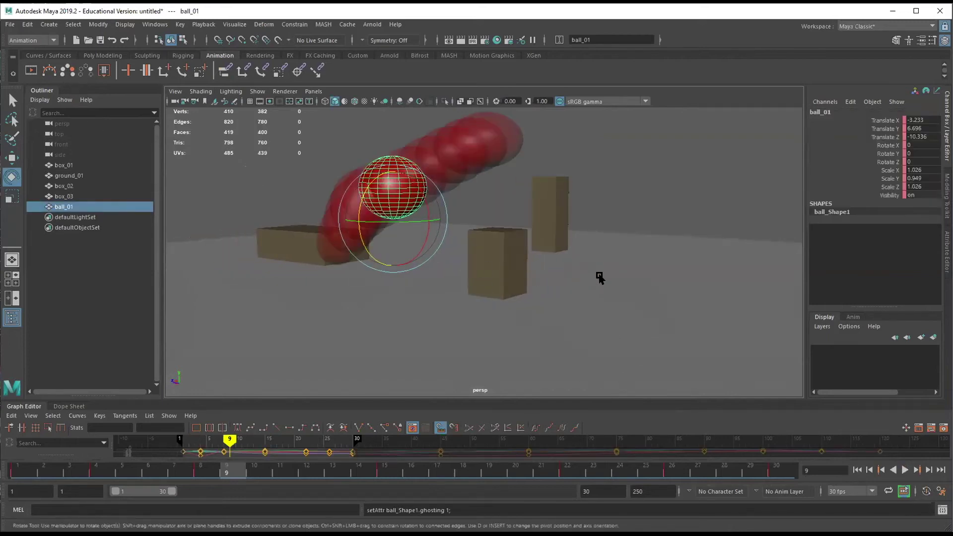
alt+drag(598, 278, 589, 278)
click(672, 470)
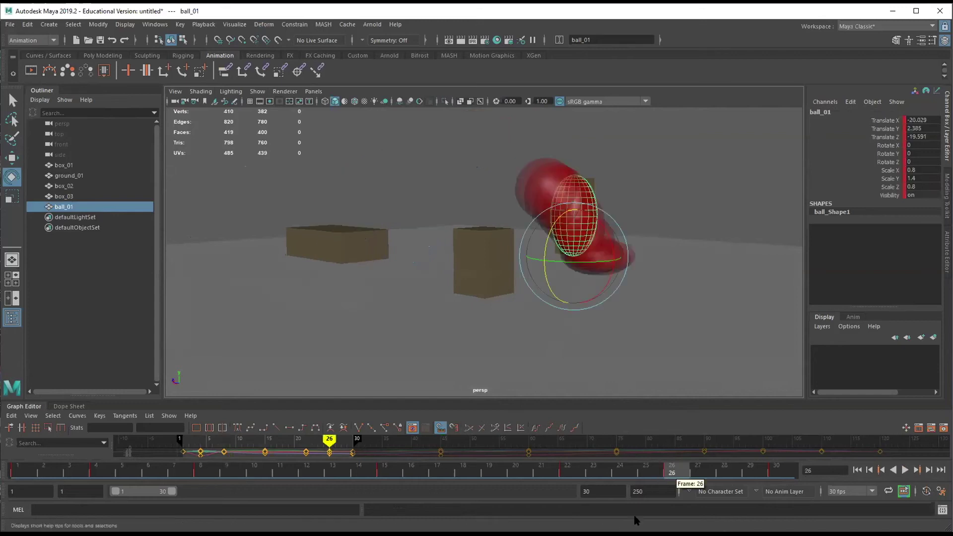
Rotate the ball at frame 26 to about -34.6 in Z so it leans along the falling arc
mouse_move(626, 303)
alt+mouse_down()
mouse_move(585, 308)
mouse_move(625, 290)
alt+mouse_up()
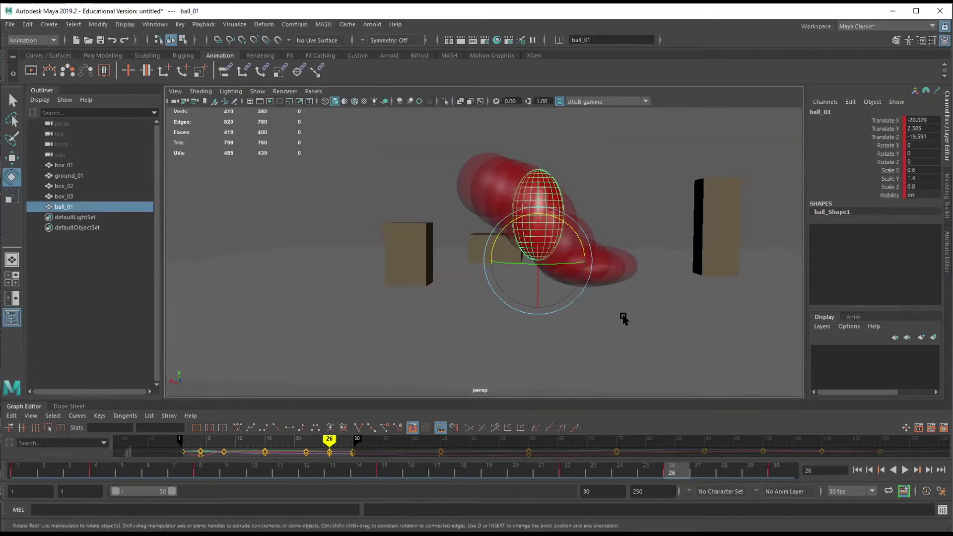
alt+drag(637, 325, 570, 323)
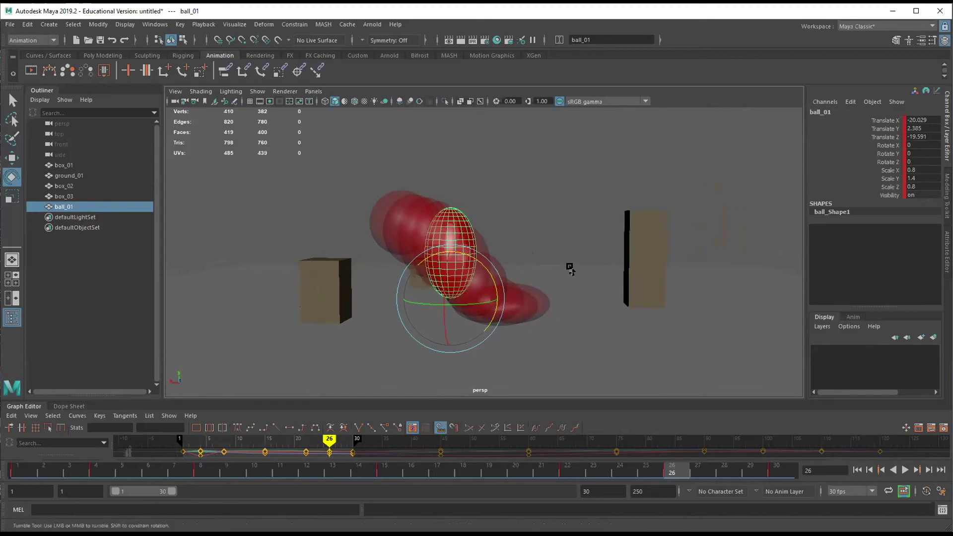
alt+drag(570, 268, 570, 304)
drag(485, 320, 562, 315)
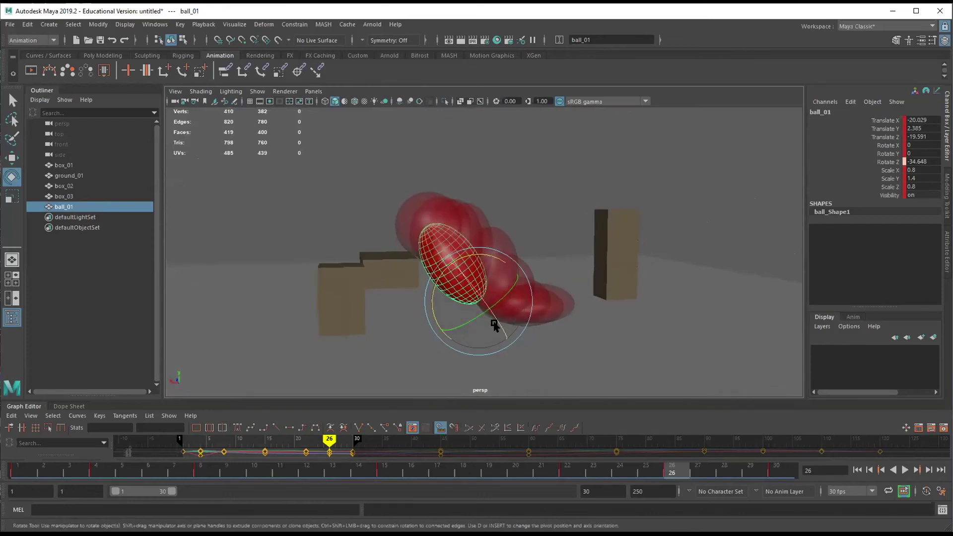
key(w)
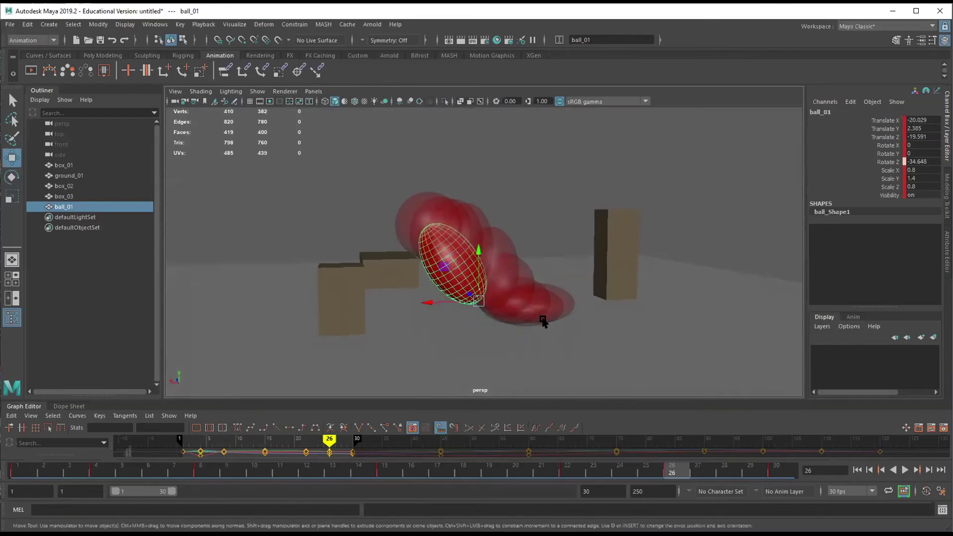
key(e)
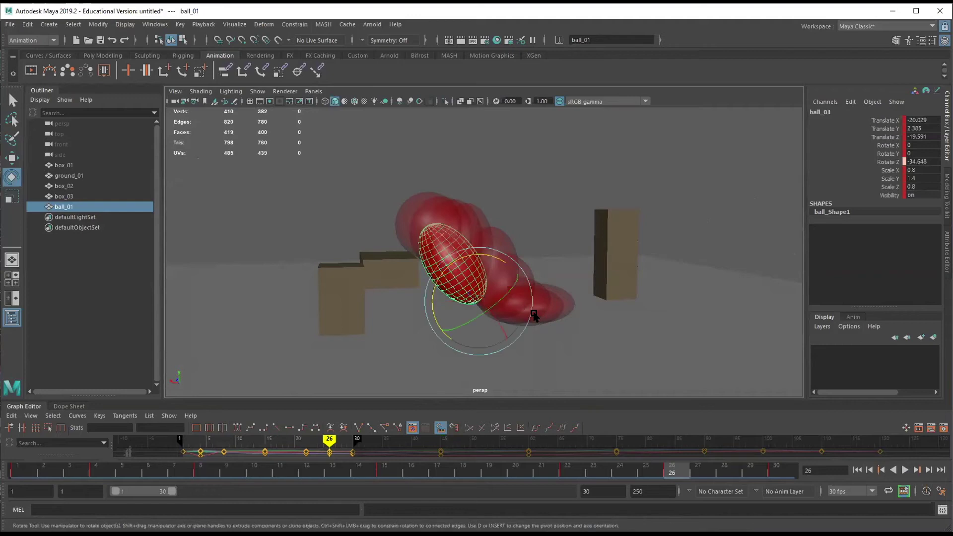
Refine the ball's Z rotation to about -36.5 and key it at frame 26
drag(482, 261, 476, 258)
alt+drag(542, 305, 560, 269)
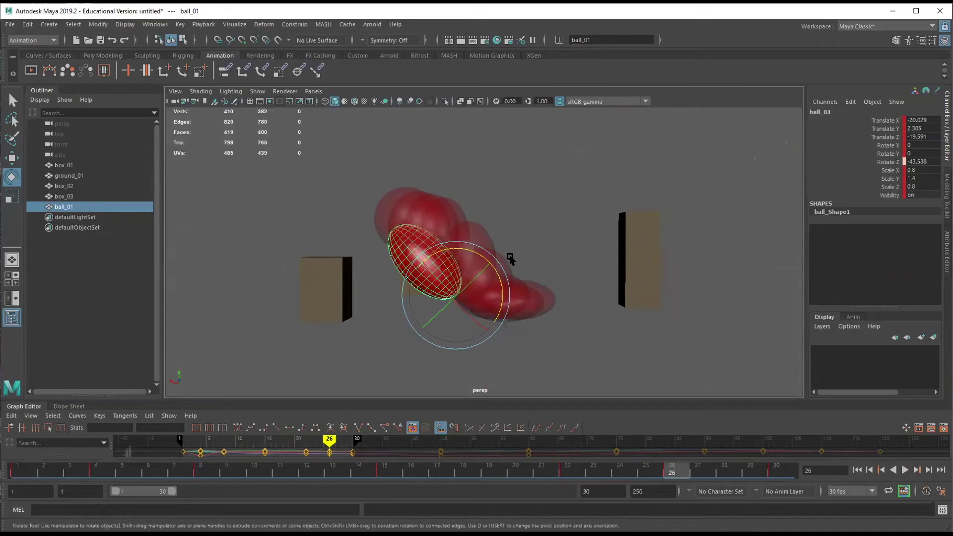
alt+drag(549, 245, 482, 263)
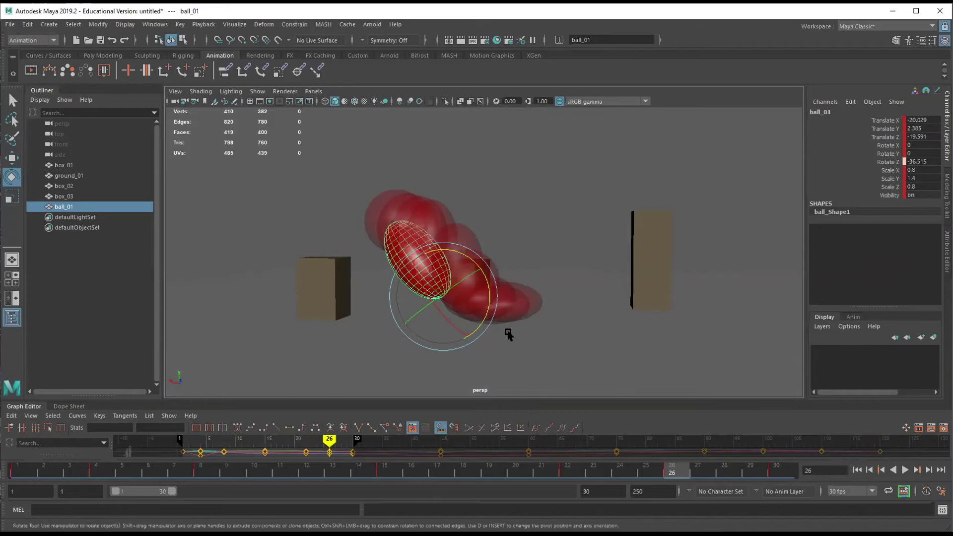
mouse_move(577, 290)
alt+mouse_down()
mouse_move(596, 302)
mouse_move(586, 290)
alt+mouse_up()
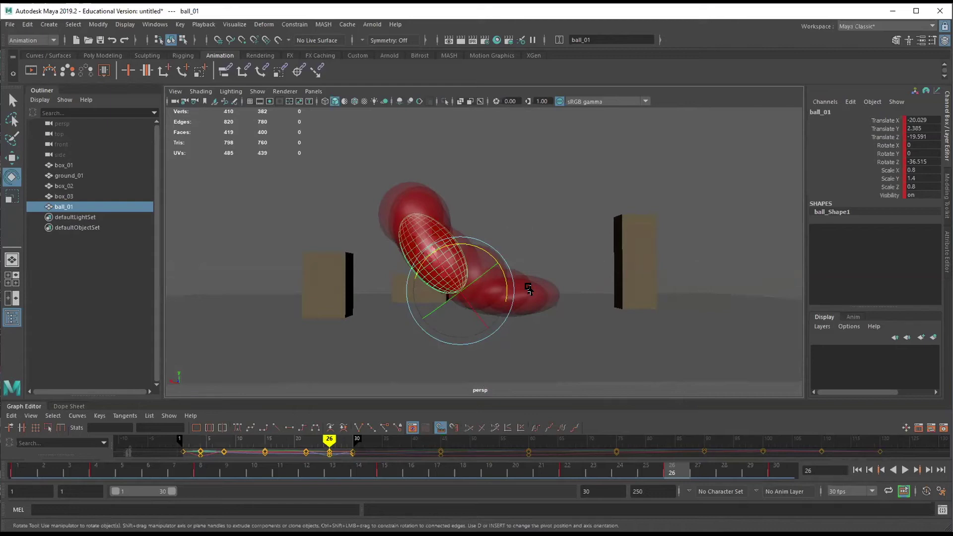
alt+drag(530, 254, 507, 215)
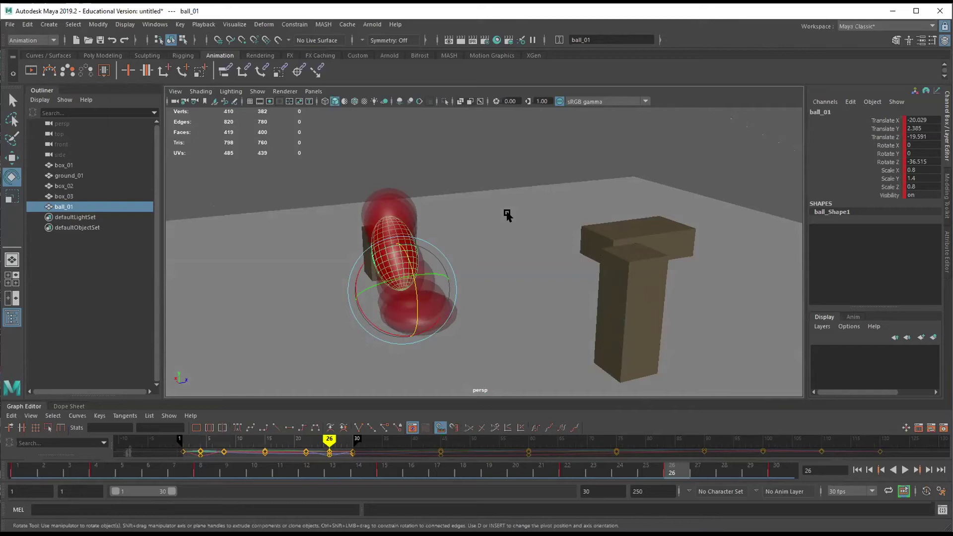
alt+drag(525, 254, 618, 280)
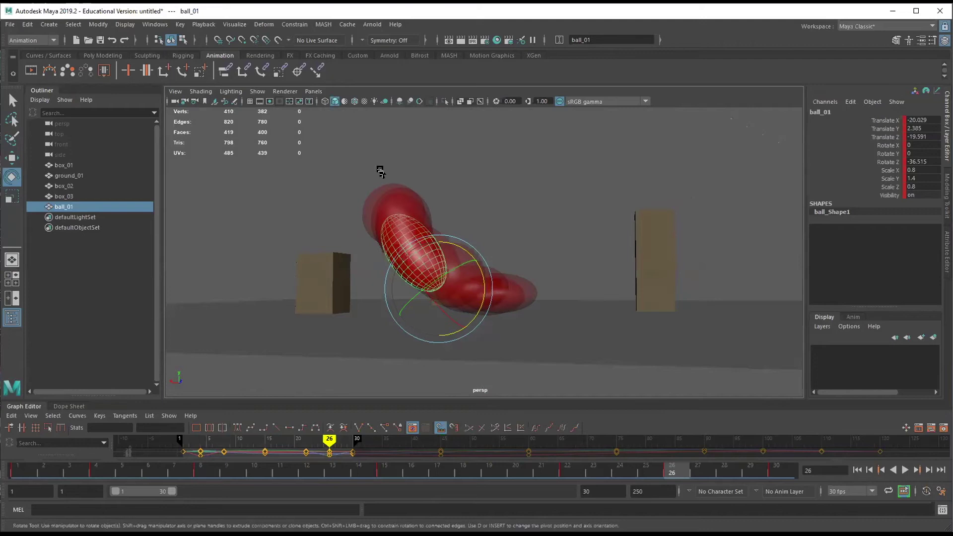
Turn off the ball's ghosting, return to frame 1 and deselect the ball
click(104, 71)
alt+drag(427, 218, 481, 270)
click(857, 469)
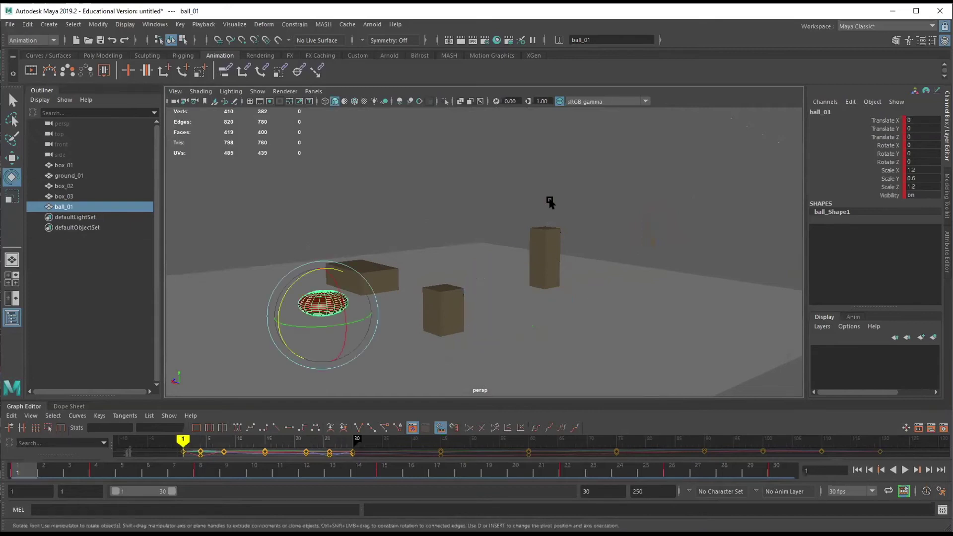
click(550, 202)
Play the animation, examine the bounce from several angles, and return to the first frame
click(904, 469)
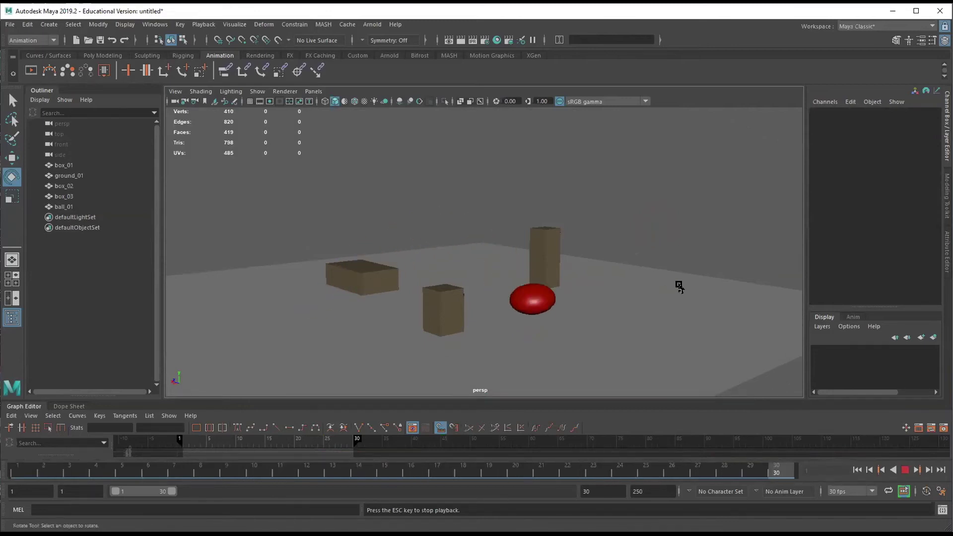
alt+drag(679, 287, 636, 276)
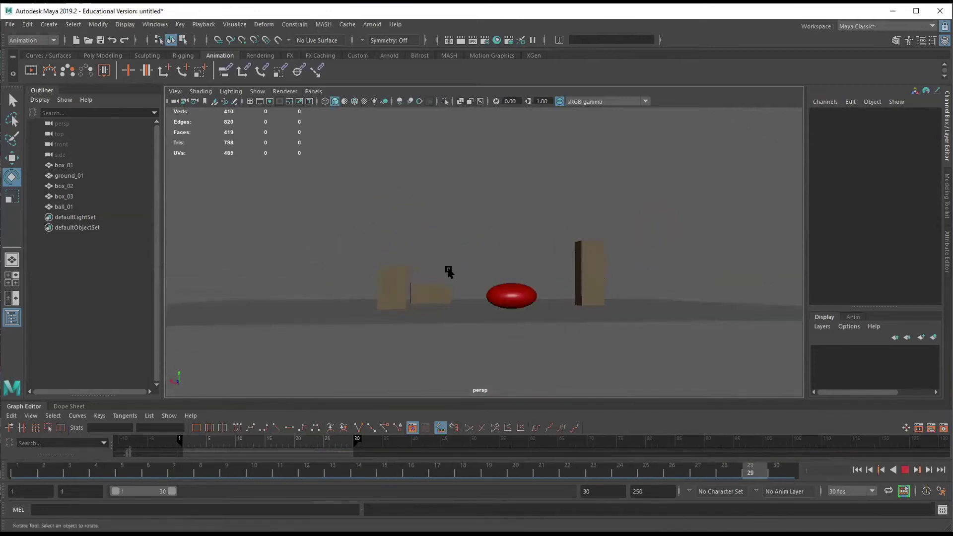
mouse_move(510, 298)
alt+mouse_down()
mouse_move(496, 314)
mouse_move(518, 295)
mouse_move(502, 296)
alt+mouse_up()
alt+drag(390, 318, 434, 311)
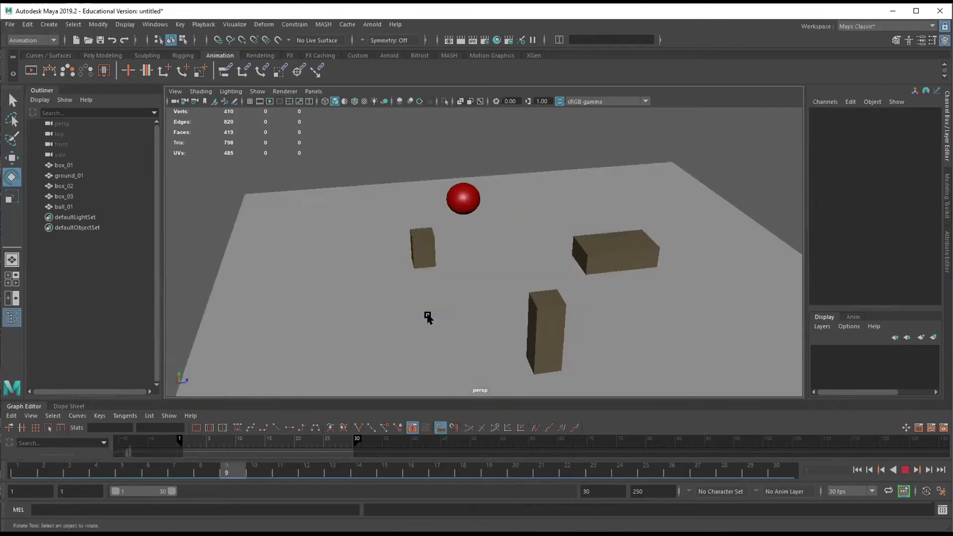
alt+drag(453, 347, 589, 301)
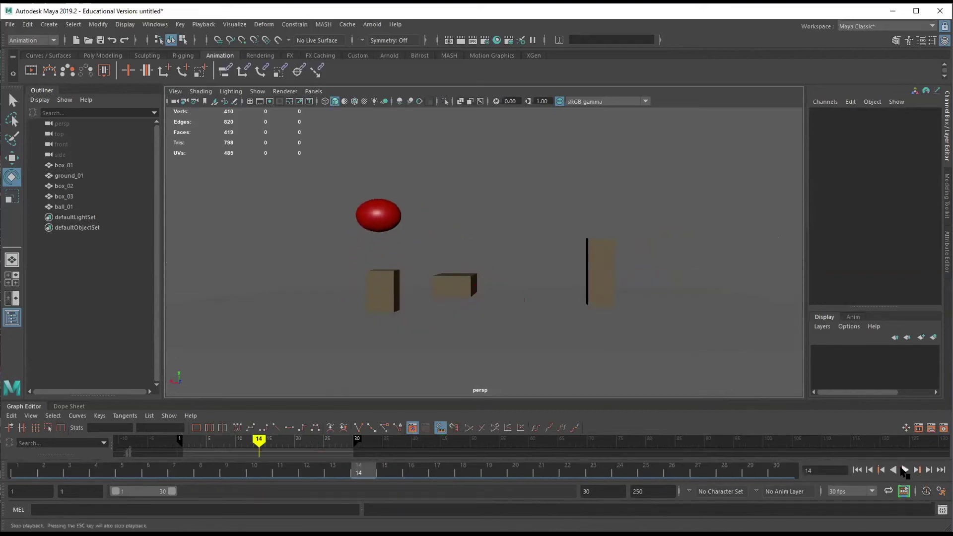
click(857, 469)
Extend the playback range to end at frame 45
mouse_move(516, 304)
alt+mouse_down()
mouse_move(530, 268)
mouse_move(585, 282)
mouse_move(496, 300)
mouse_move(510, 296)
mouse_move(509, 305)
alt+mouse_up()
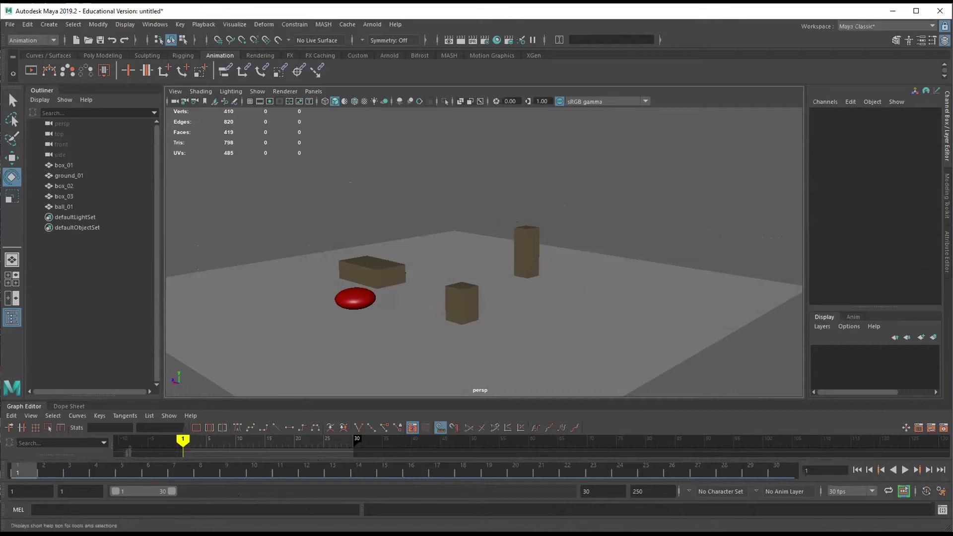
drag(172, 491, 198, 499)
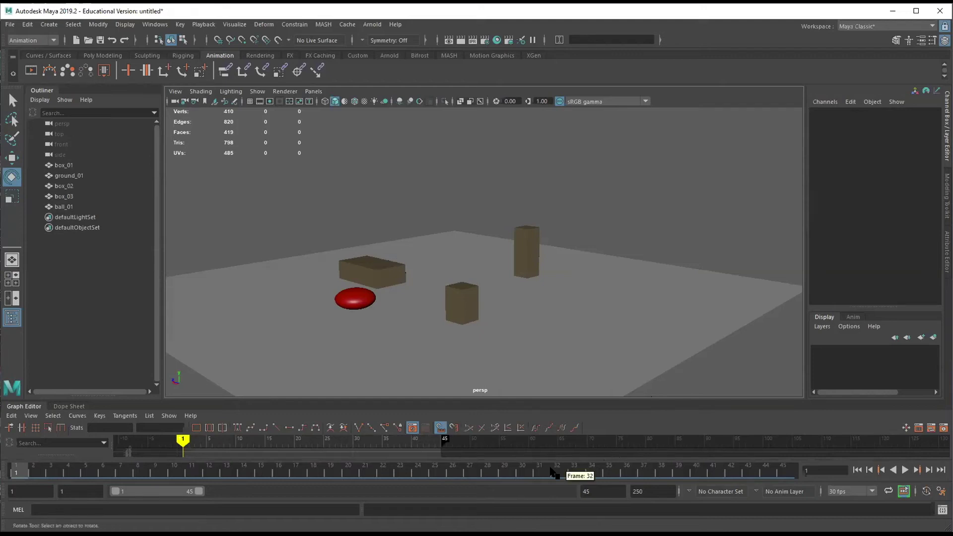
alt+drag(561, 377, 570, 323)
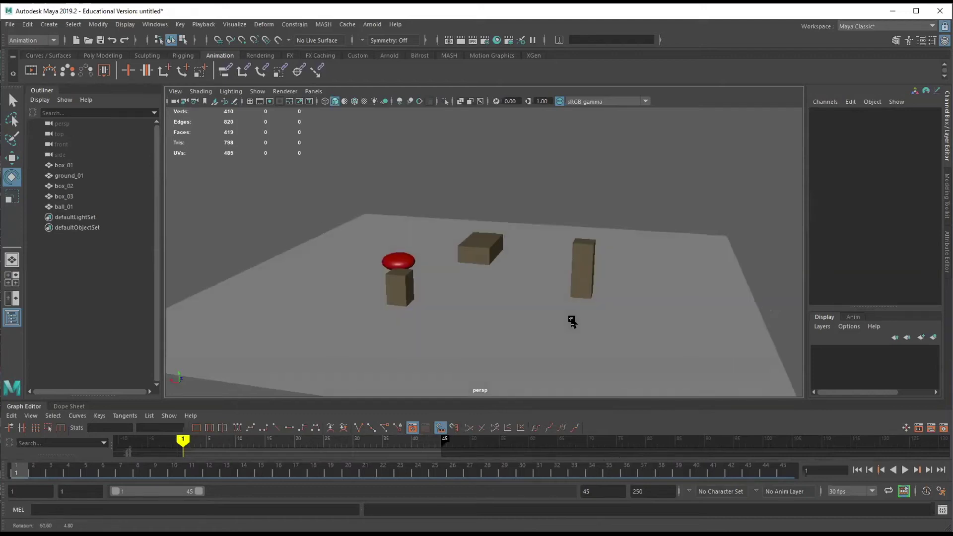
Select the ball and play the animation up to frame 45, examining the new bounce from a lower angle
click(402, 262)
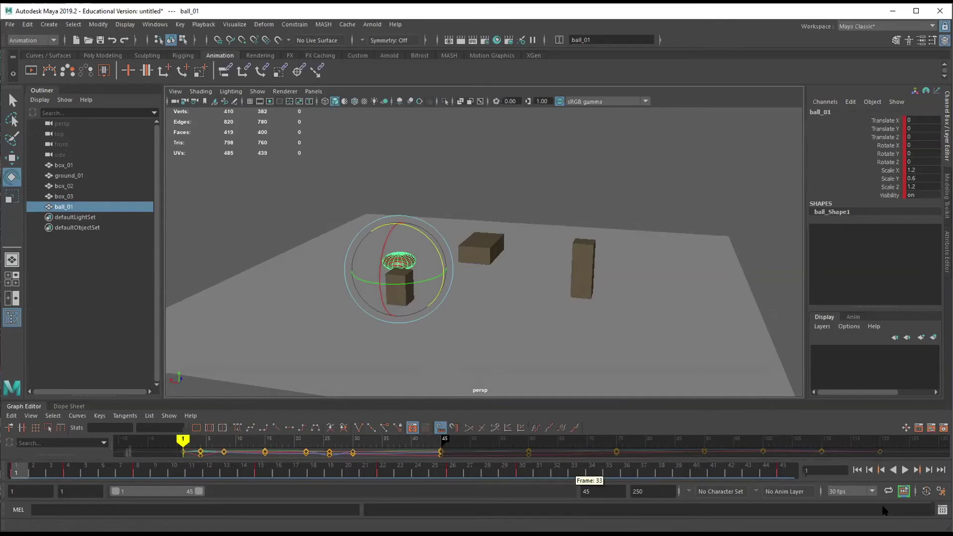
click(904, 470)
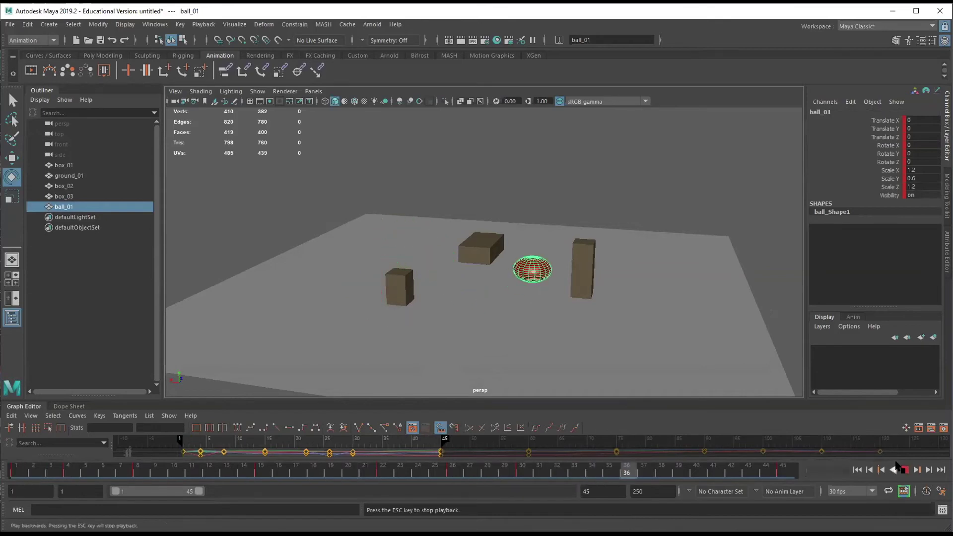
alt+drag(746, 304, 661, 342)
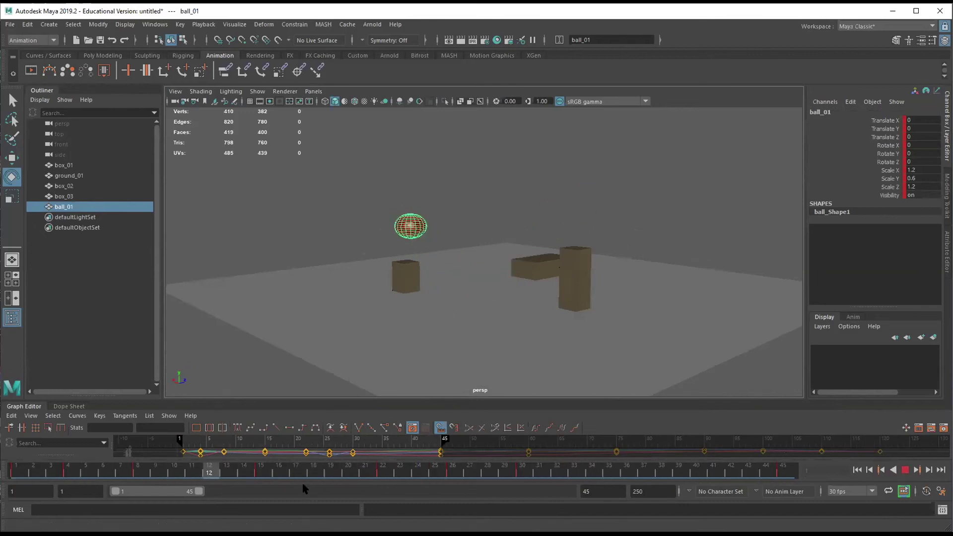
Narrow the playback range to start at frame 25 and play back only the last bounce
drag(117, 493, 168, 498)
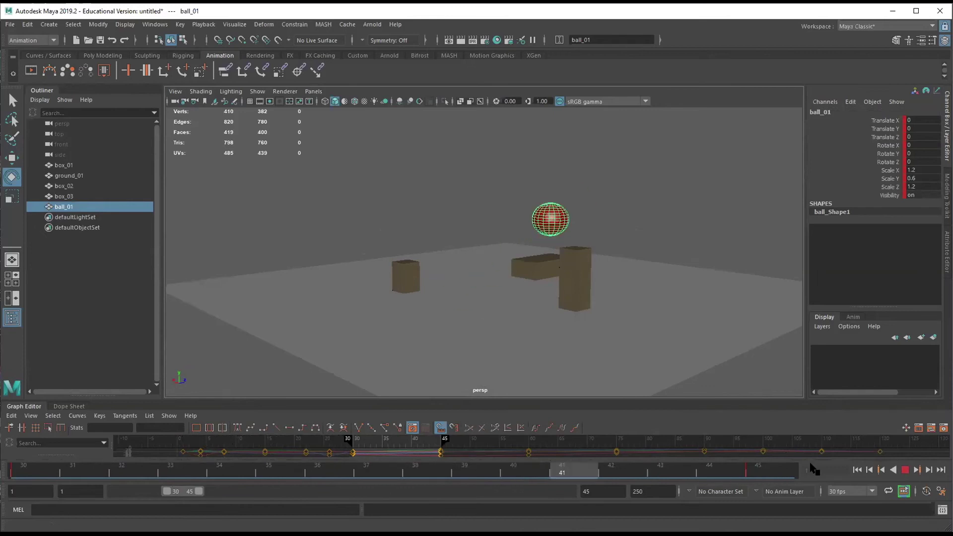
key(Escape)
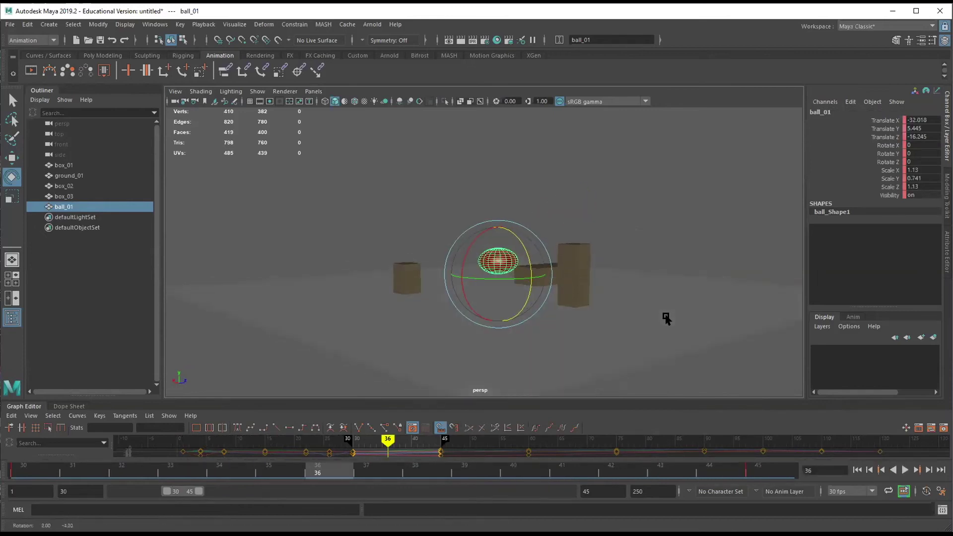
drag(165, 491, 155, 493)
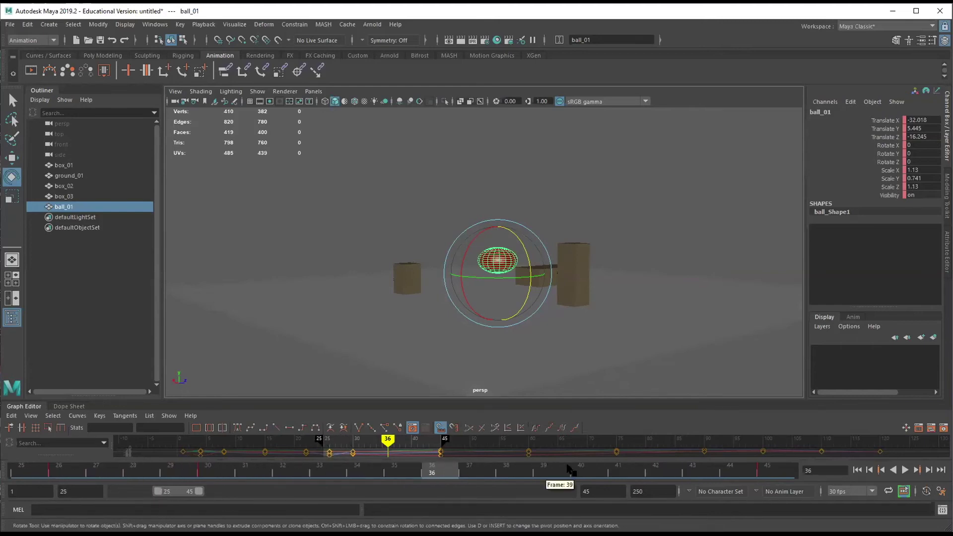
click(896, 472)
click(904, 470)
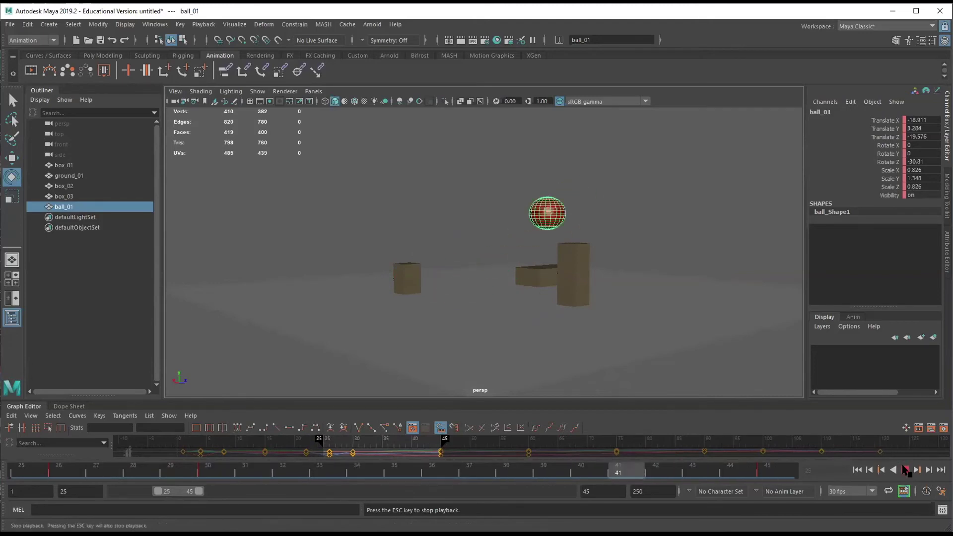
click(904, 469)
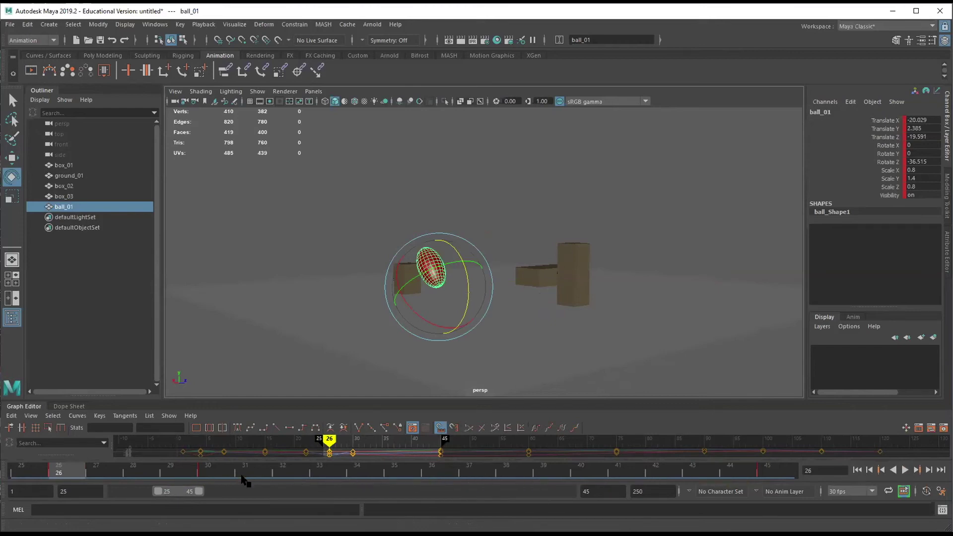
At frame 38, set the ball's Scale X, Y and Z to 1 and key it
click(506, 471)
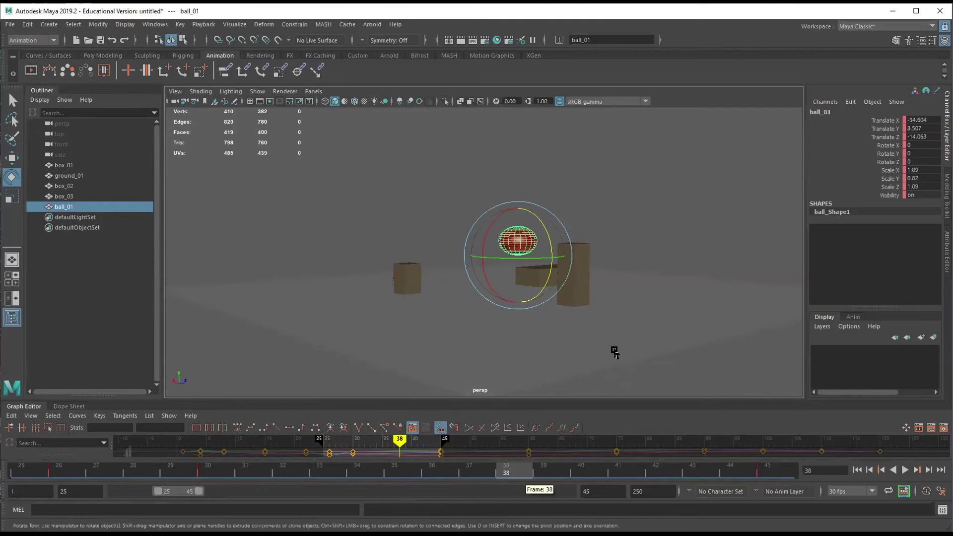
mouse_move(648, 280)
alt+mouse_down()
mouse_move(621, 263)
mouse_move(642, 266)
alt+mouse_up()
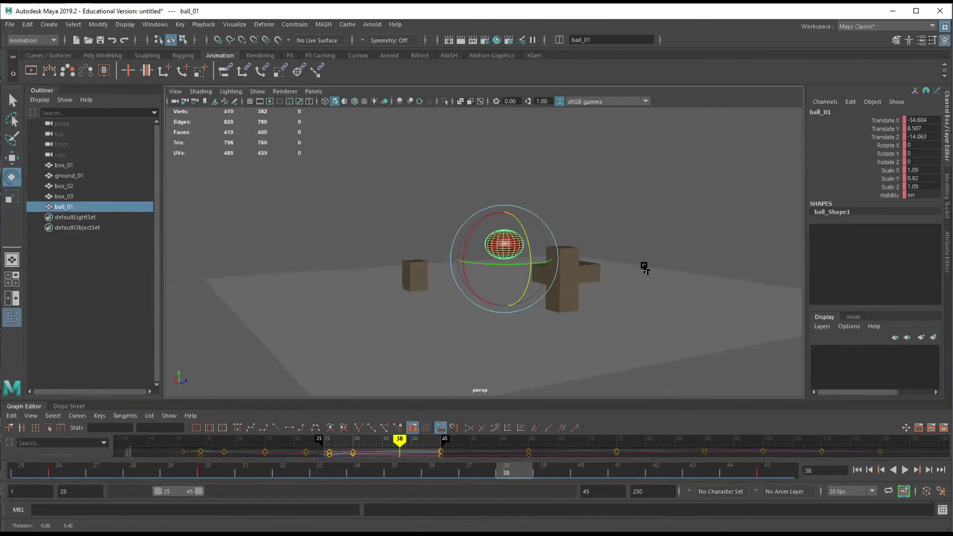
click(207, 470)
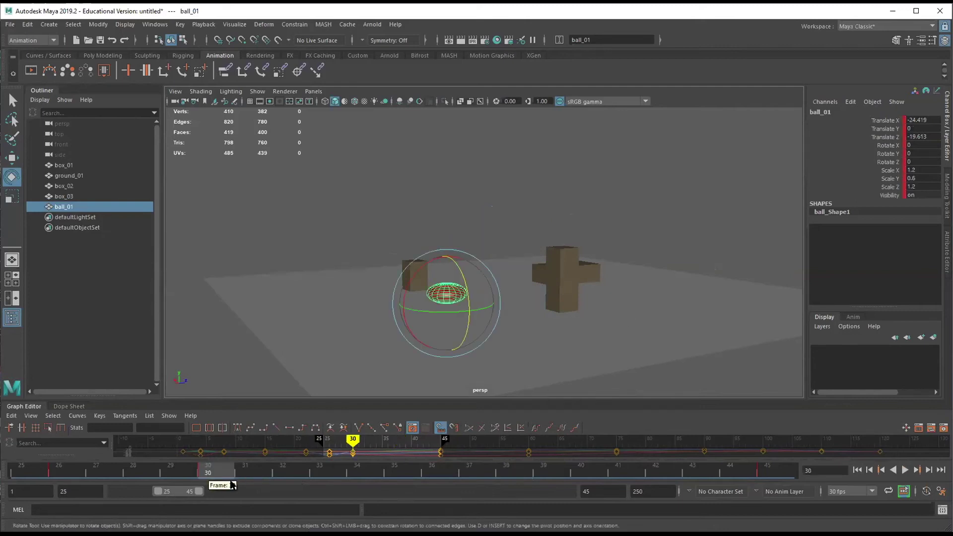
click(502, 469)
alt+drag(595, 357, 485, 298)
alt+drag(646, 278, 626, 277)
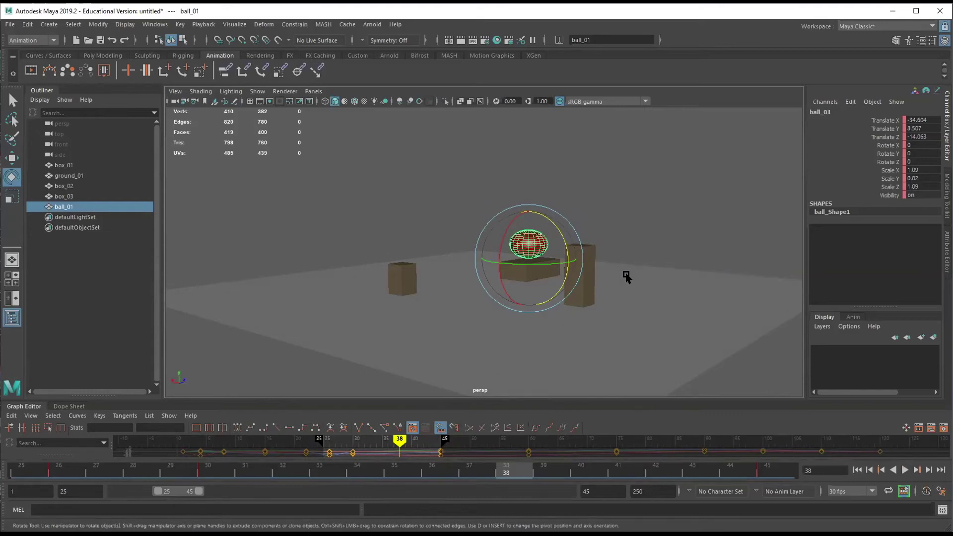
alt+drag(640, 259, 611, 283)
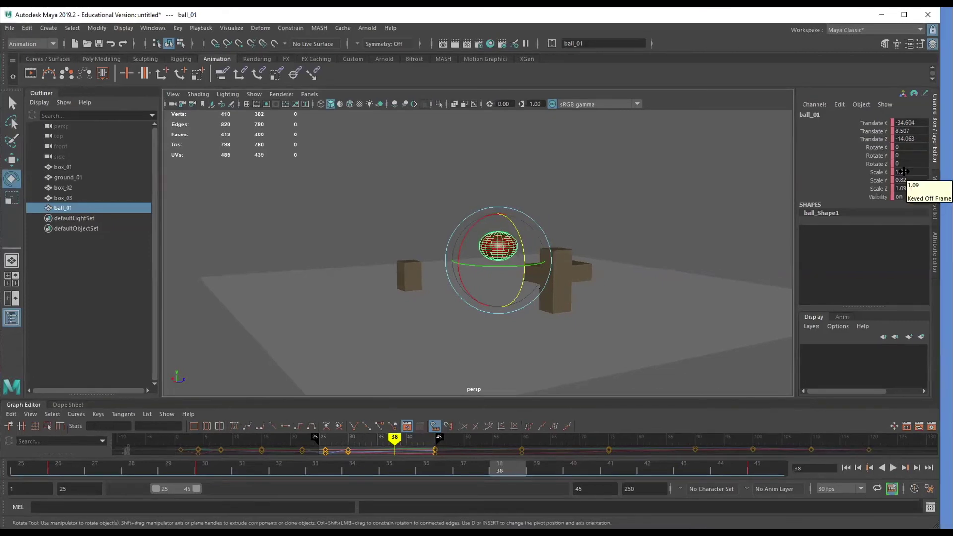
drag(903, 171, 905, 189)
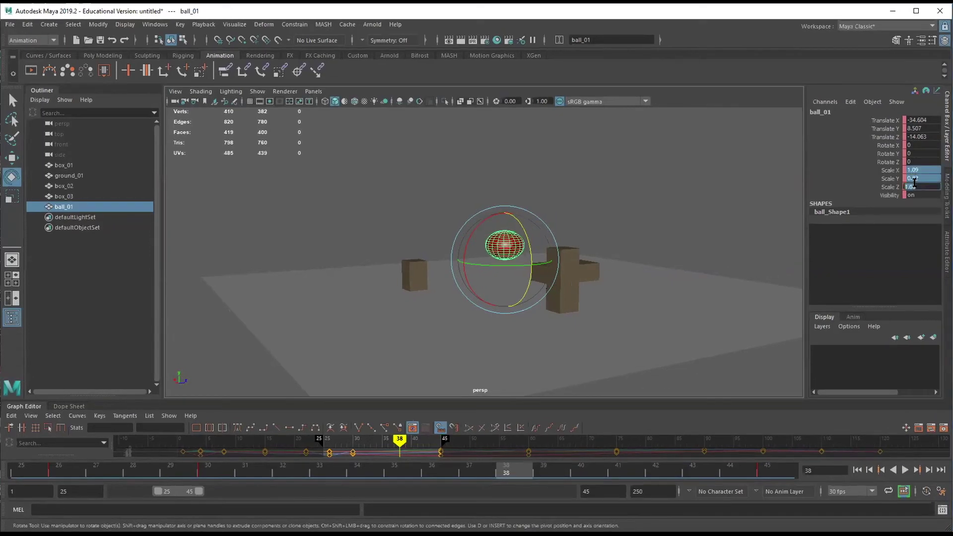
text(1)
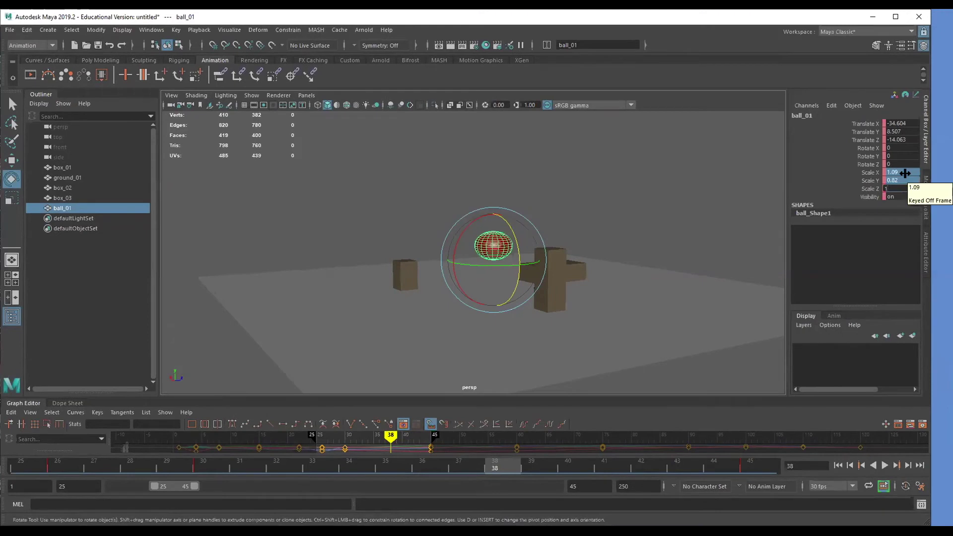
key(Return)
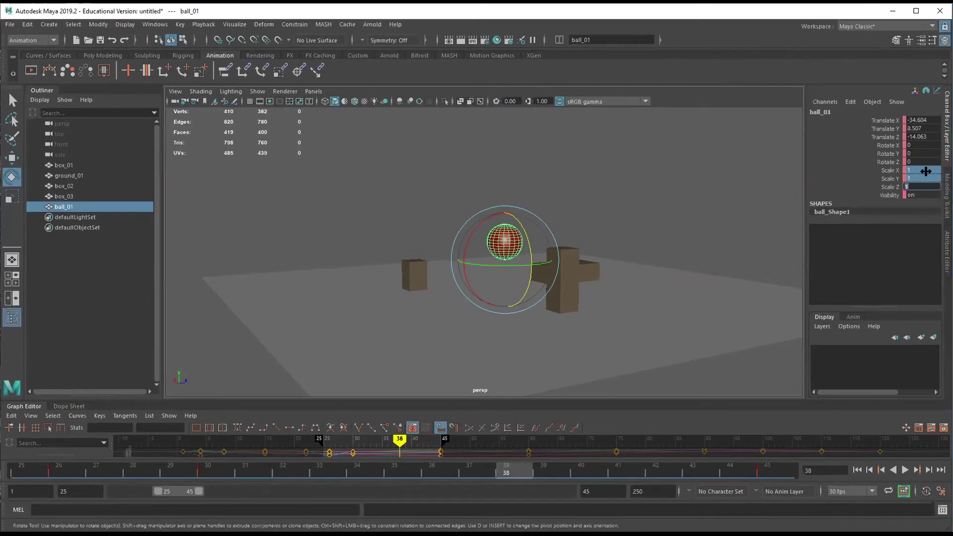
key(s)
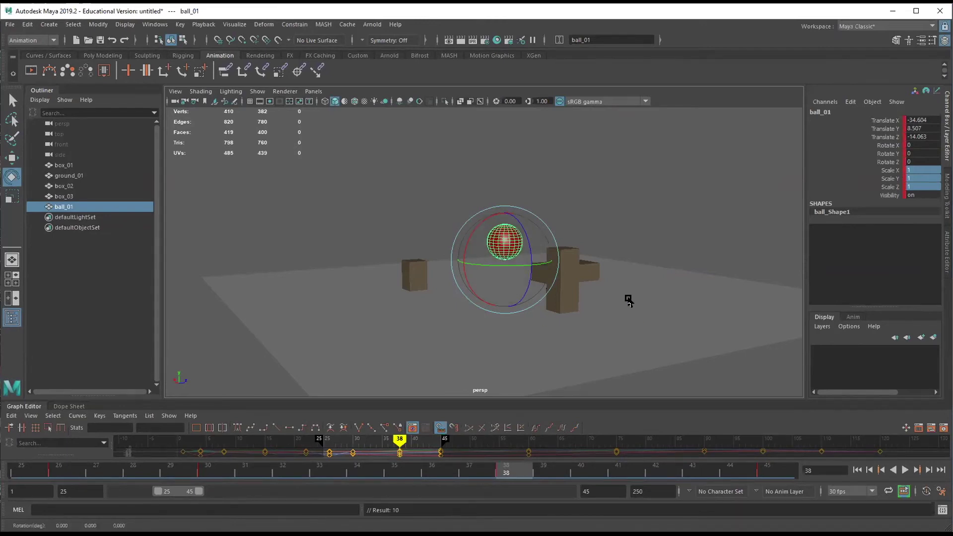
Play the frame 25 to 45 section from its start to review the ball's scaling
click(858, 470)
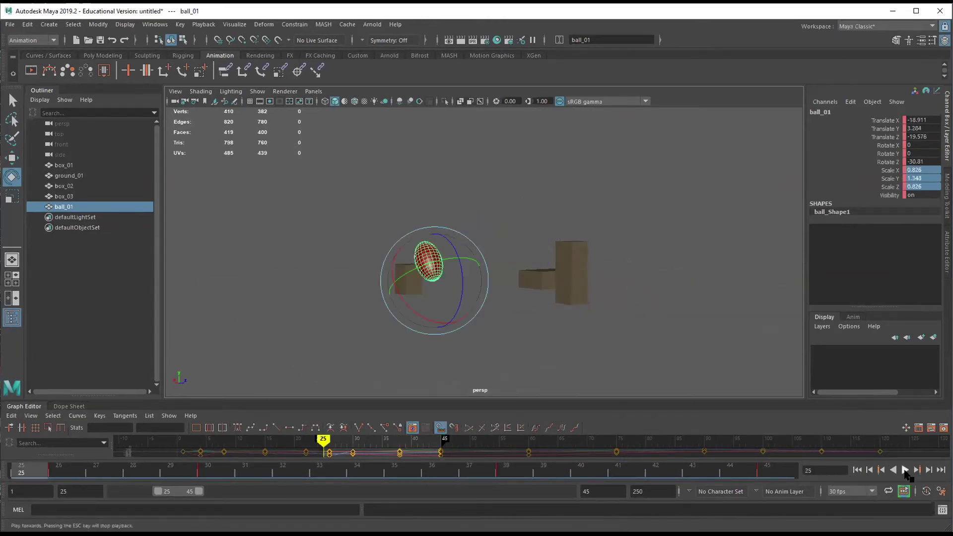
click(904, 470)
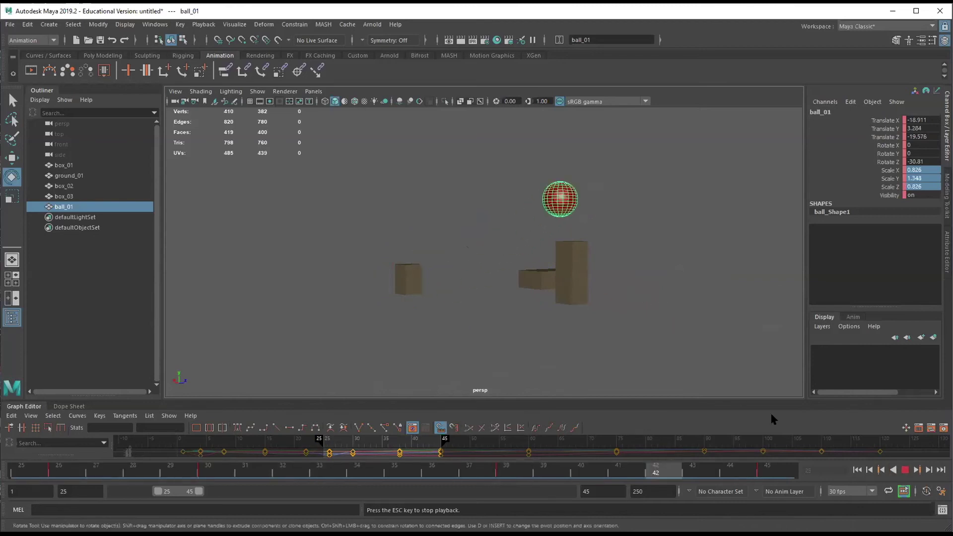
key(Escape)
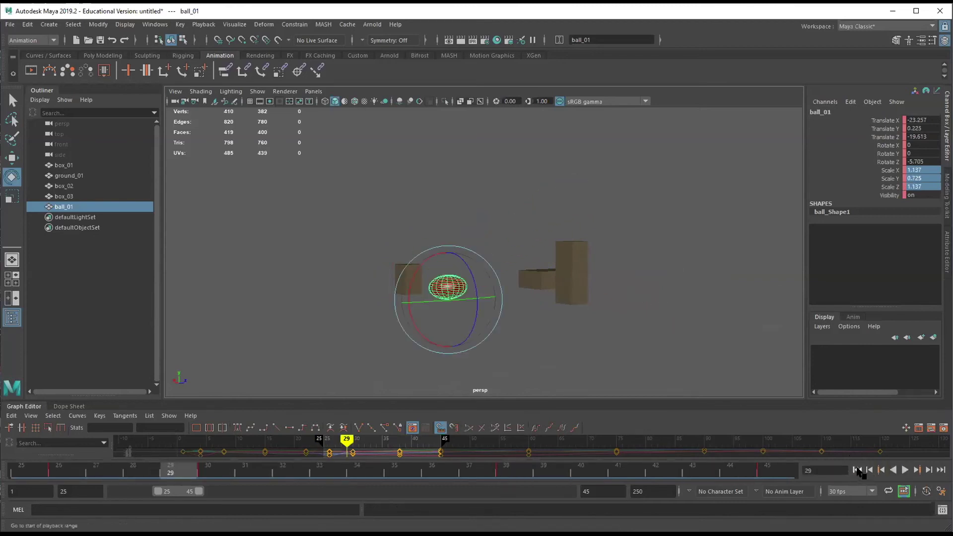
At frame 45, squash the ball to Scale X 1.1, Y 0.8 and Z 1.1, and key the pose
click(765, 474)
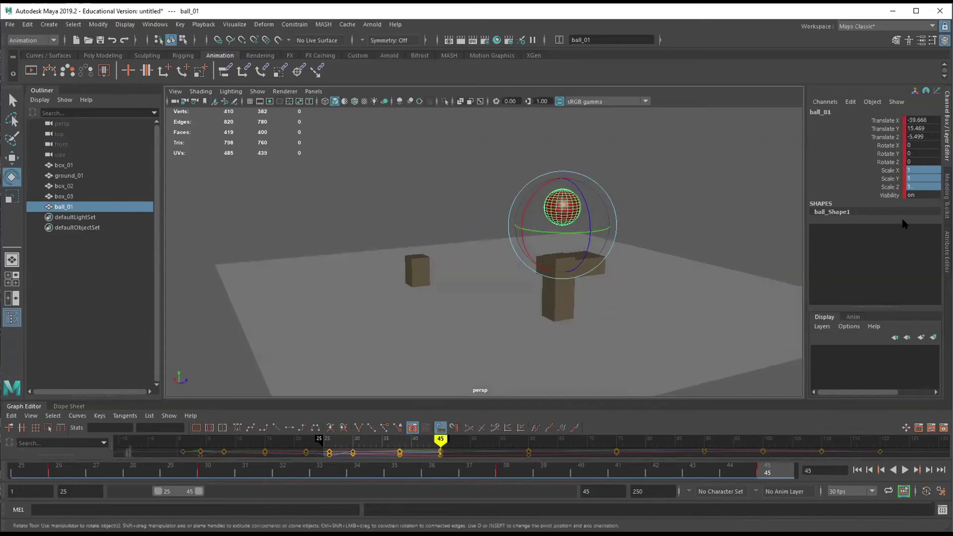
click(921, 178)
text(.8)
click(911, 169)
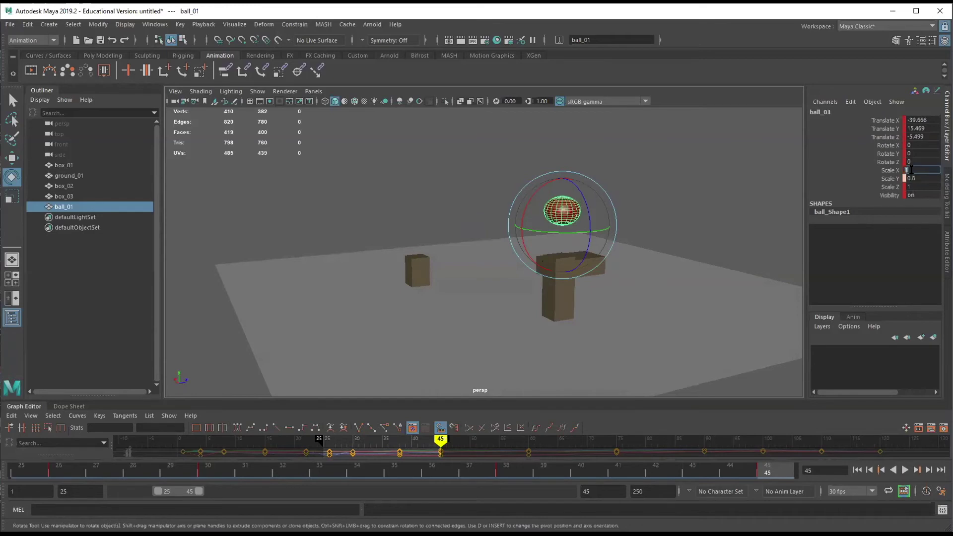
text(1.1)
key(Tab)
key(Tab)
text(1.1)
key(Tab)
click(559, 208)
key(s)
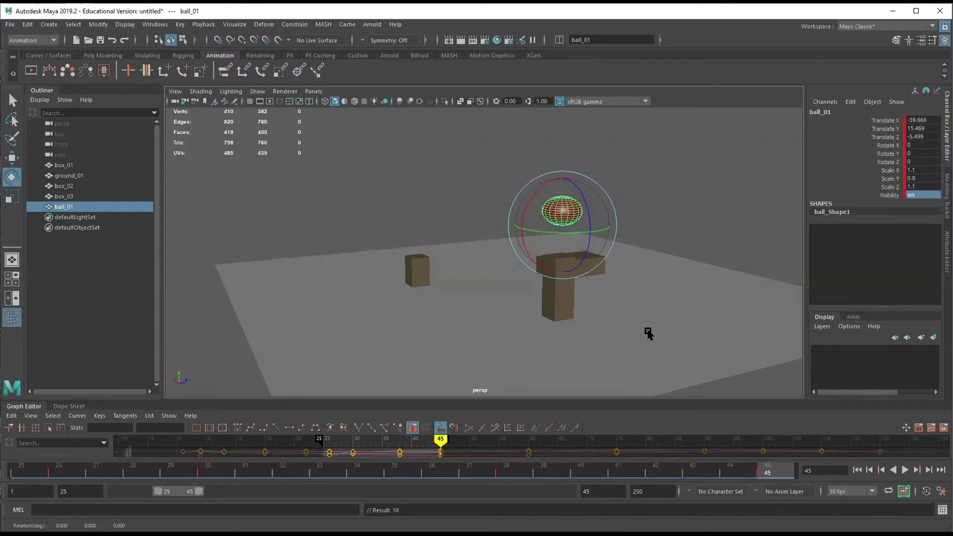
alt+drag(650, 308, 680, 305)
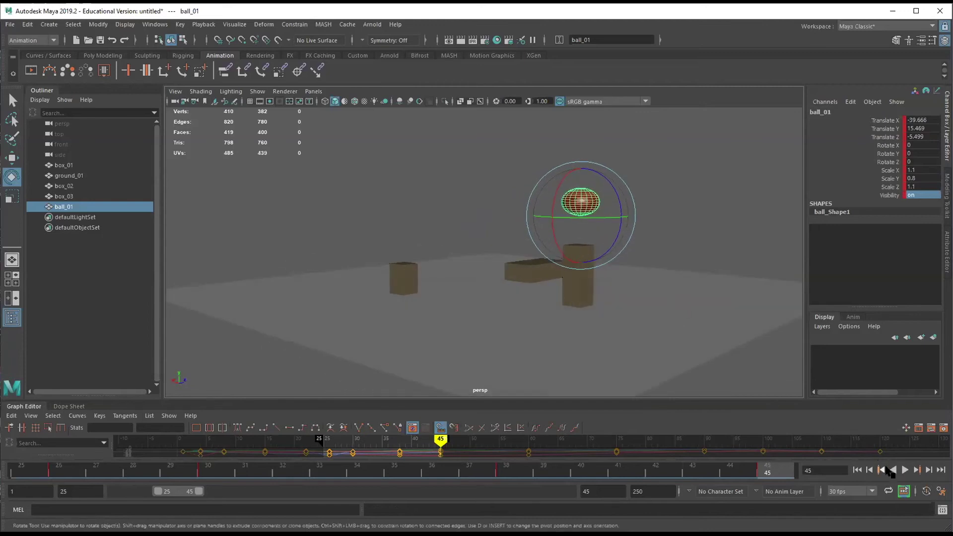
alt+drag(779, 398, 669, 338)
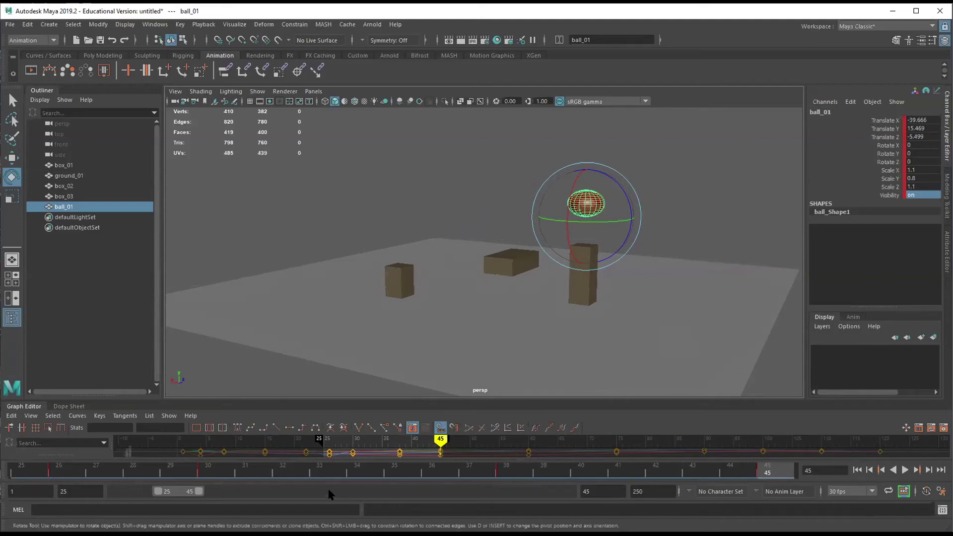
At frame 34, stretch the ball to Scale X 0.8, Y 1.4 and Z 0.8, and key the pose
click(357, 470)
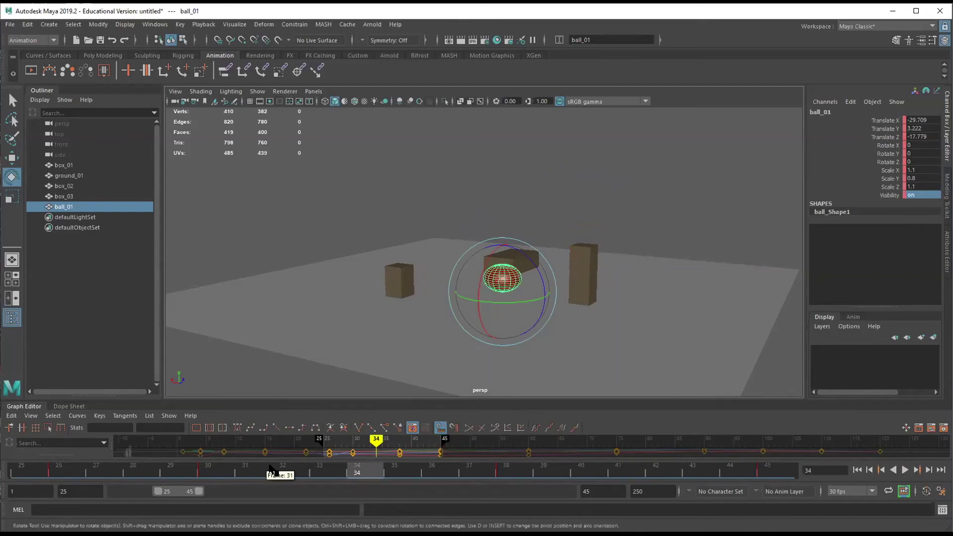
alt+drag(613, 350, 606, 341)
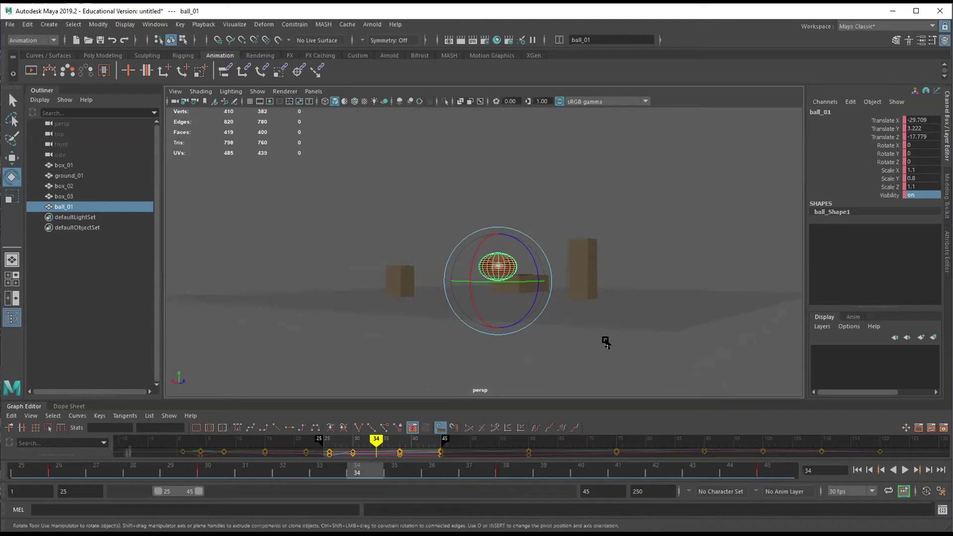
double_click(920, 169)
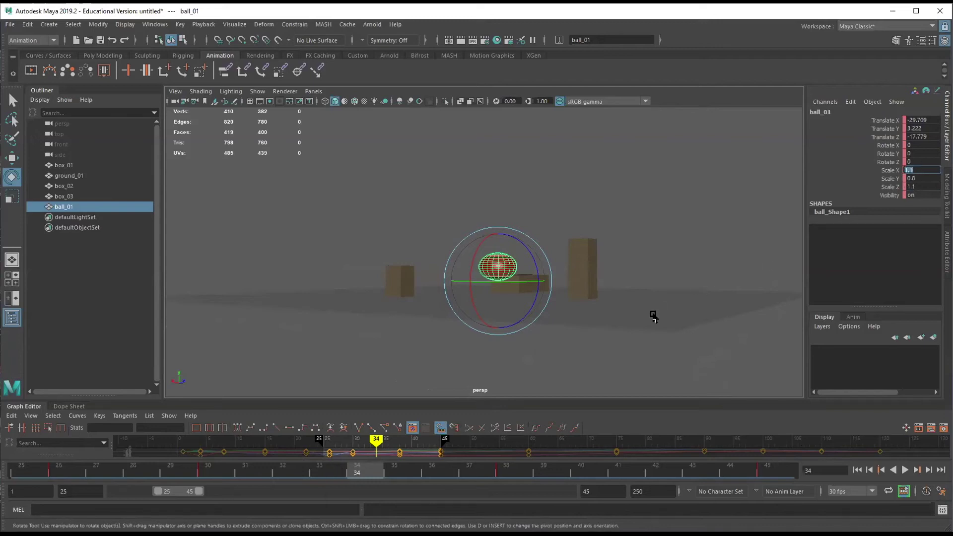
alt+drag(645, 273, 645, 306)
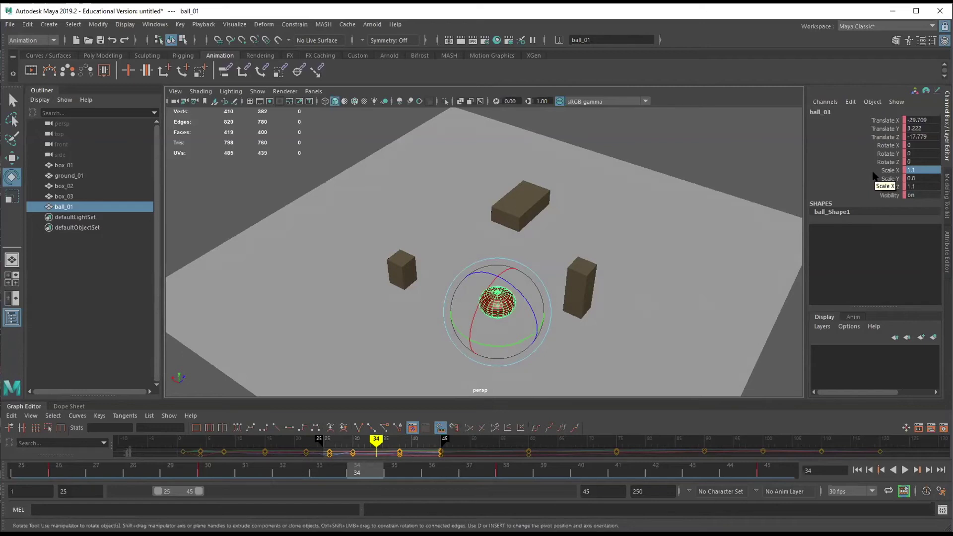
key(period)
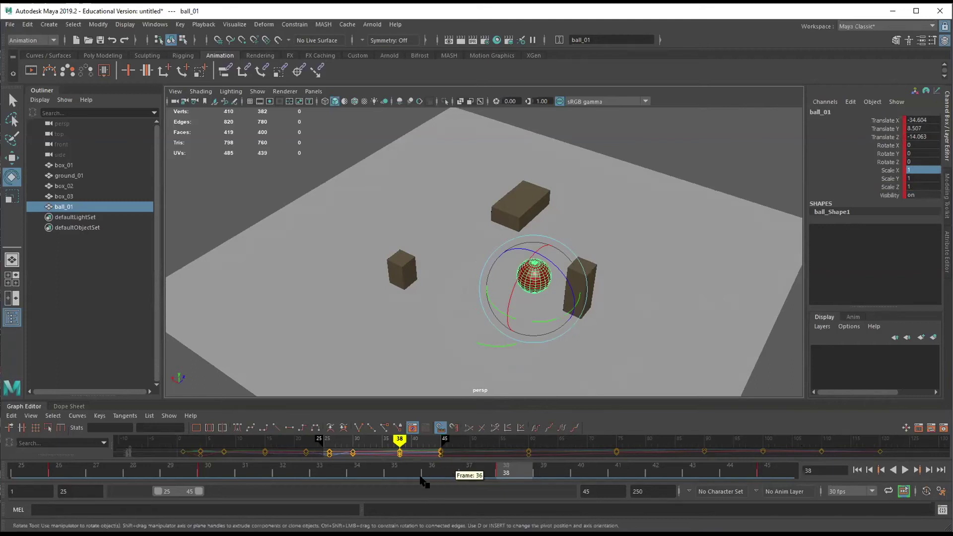
click(357, 471)
click(930, 170)
text(1)
text(8)
key(Tab)
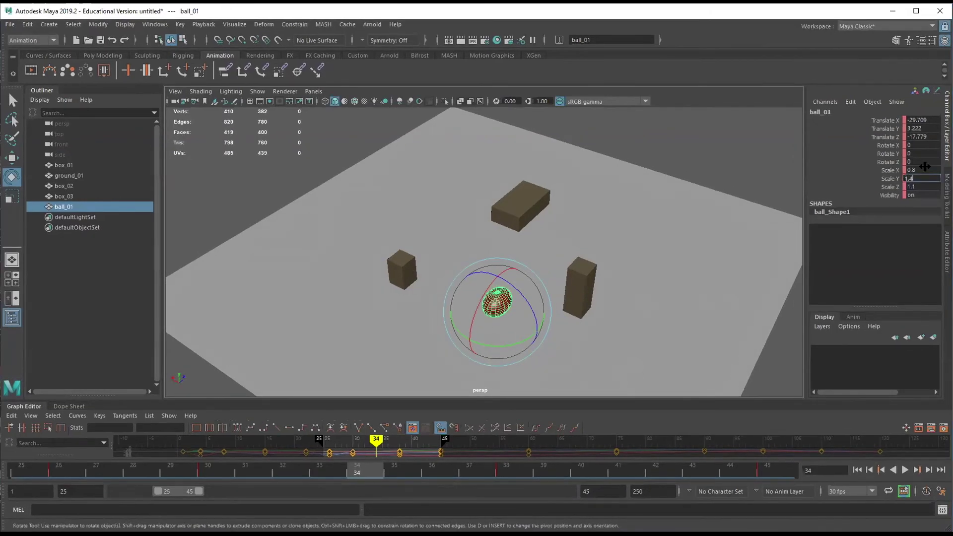
text(1.4)
key(Tab)
key(BackSpace)
key(Tab)
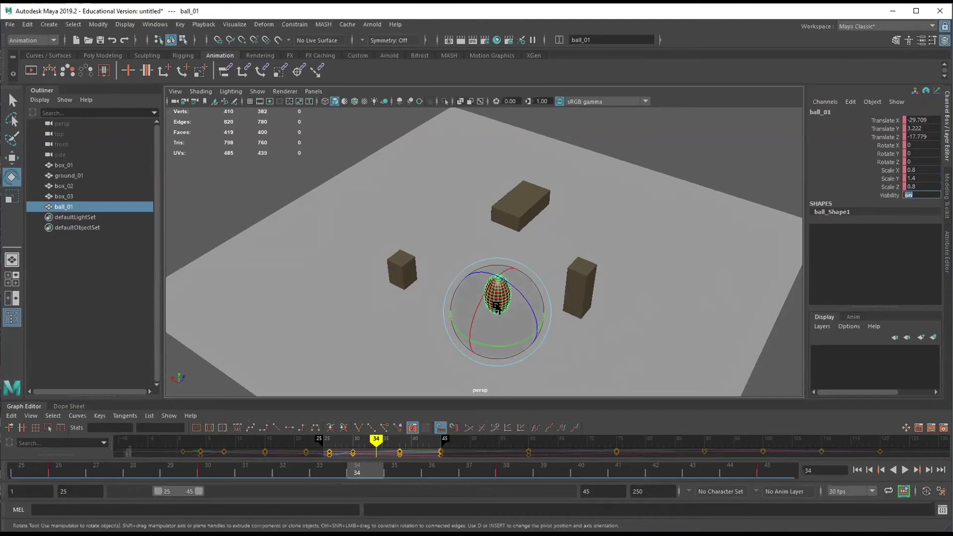
key(s)
Ghost the ball and tilt its frame 34 pose along the path, keying Rotate X about 21.9 and Rotate Z about 30
alt+drag(567, 325, 559, 233)
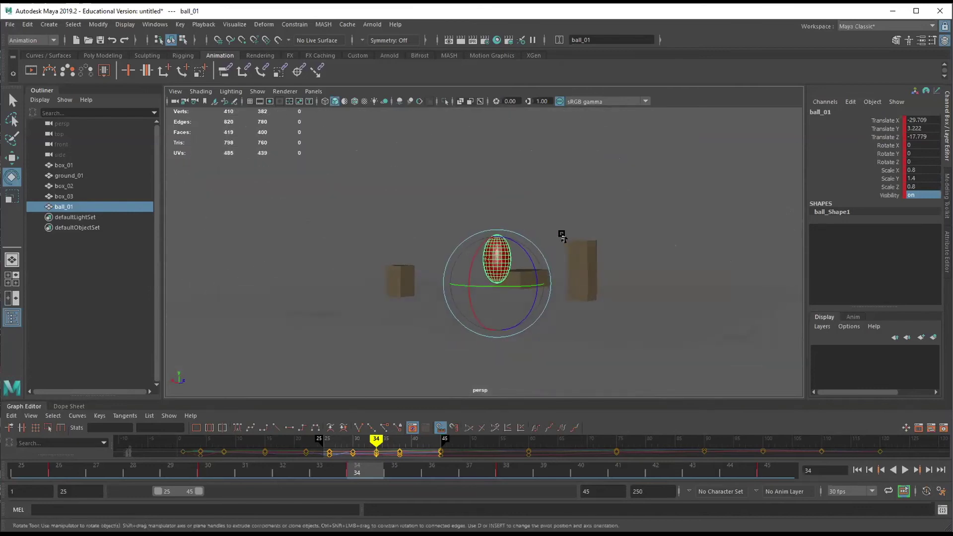
click(67, 71)
alt+drag(394, 242, 616, 285)
alt+drag(691, 298, 621, 240)
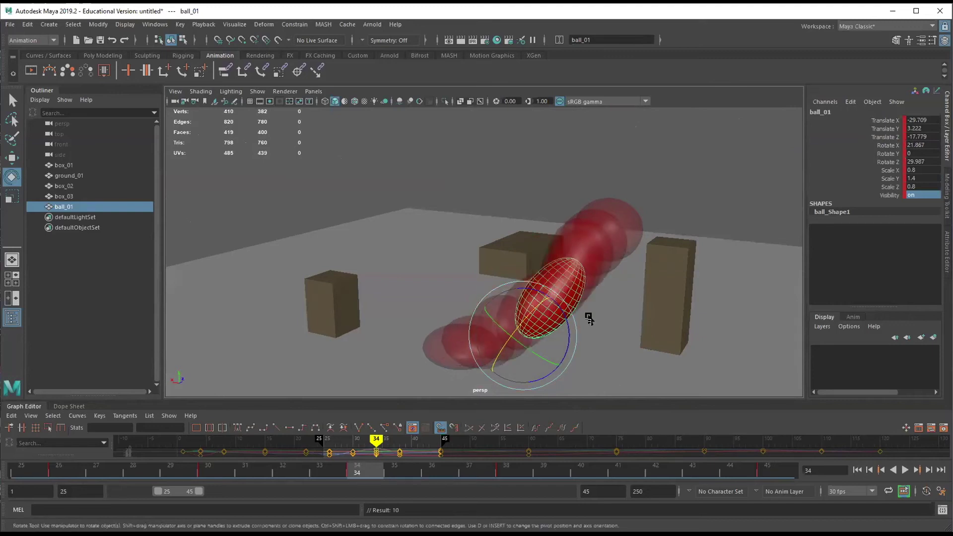
alt+right_drag(598, 282, 589, 267)
alt+drag(589, 267, 608, 300)
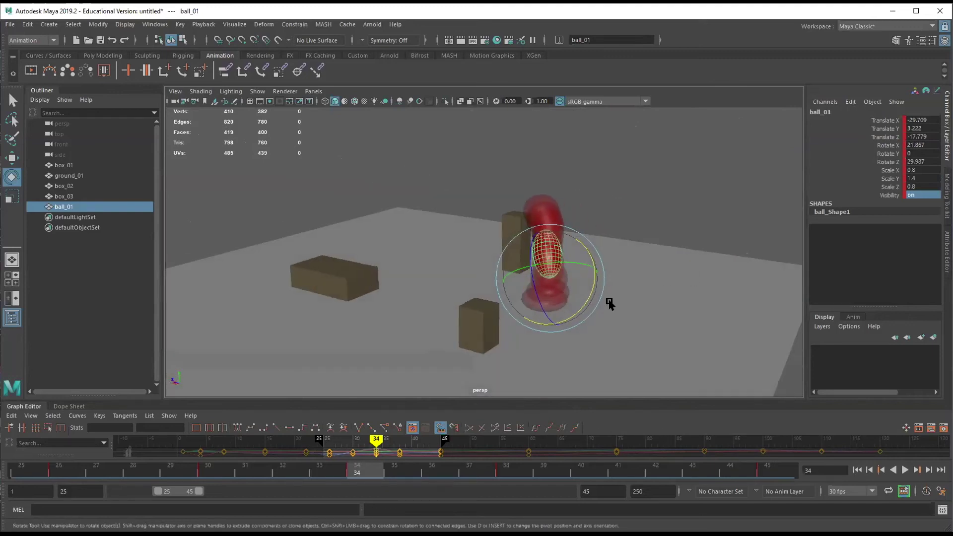
Check the ball's ghosted tilt from several angles and extend the playback range's start back to frame 1
alt+drag(442, 292, 438, 317)
alt+drag(737, 256, 628, 279)
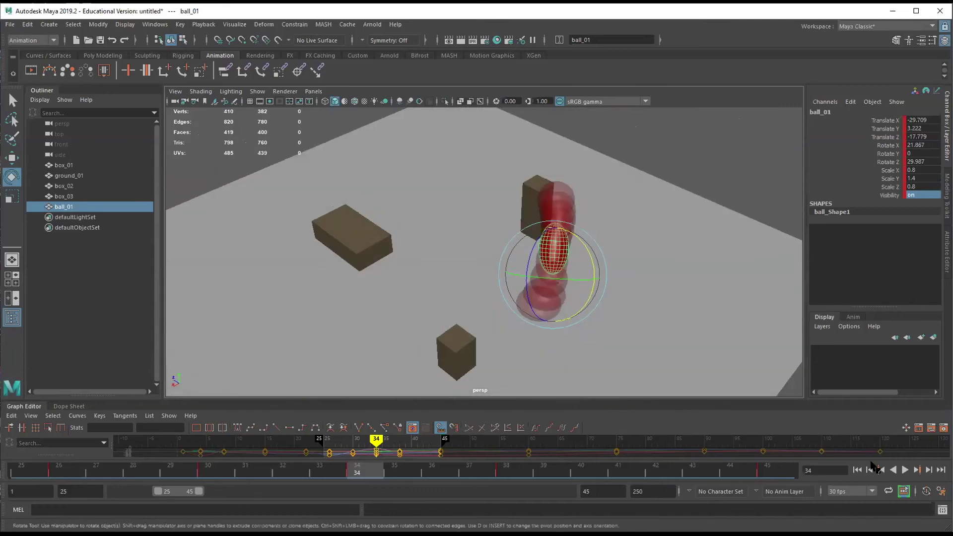
alt+drag(695, 347, 723, 395)
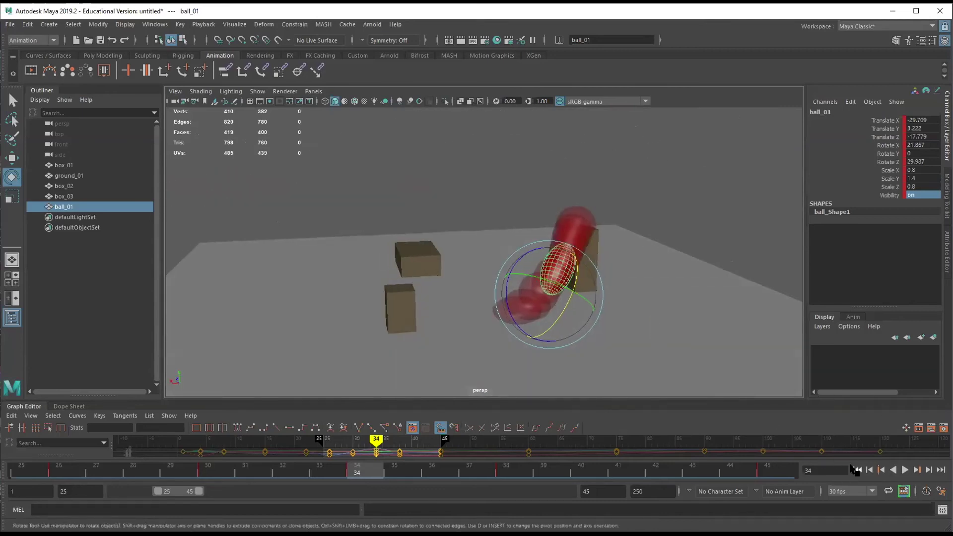
click(857, 469)
drag(158, 490, 115, 491)
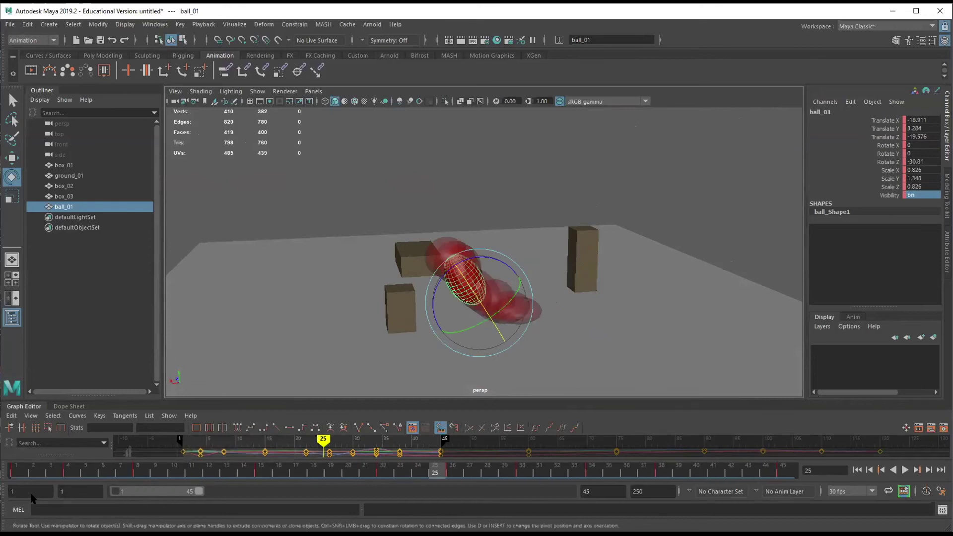
Remove the ghosting from the ball
alt+drag(526, 357, 556, 349)
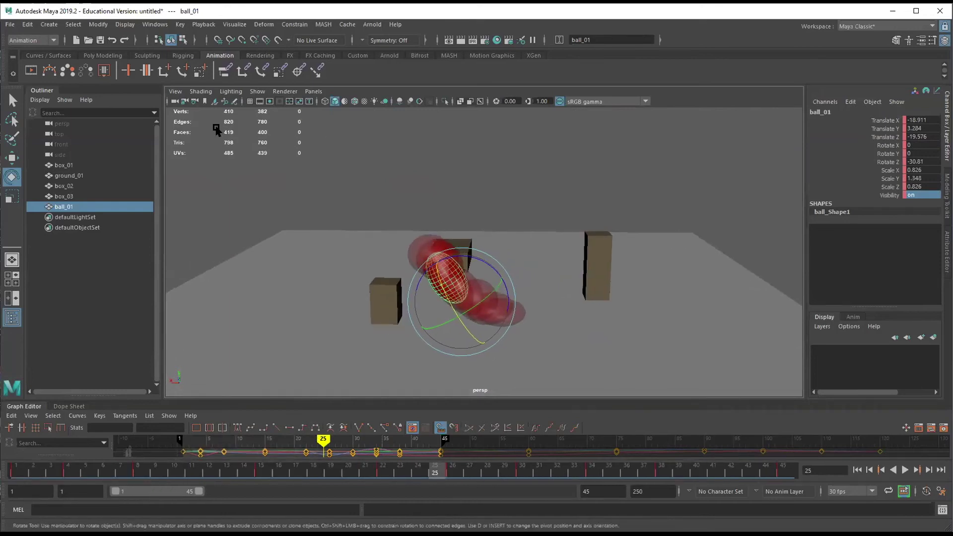
click(85, 70)
alt+drag(581, 259, 689, 254)
alt+drag(655, 287, 516, 300)
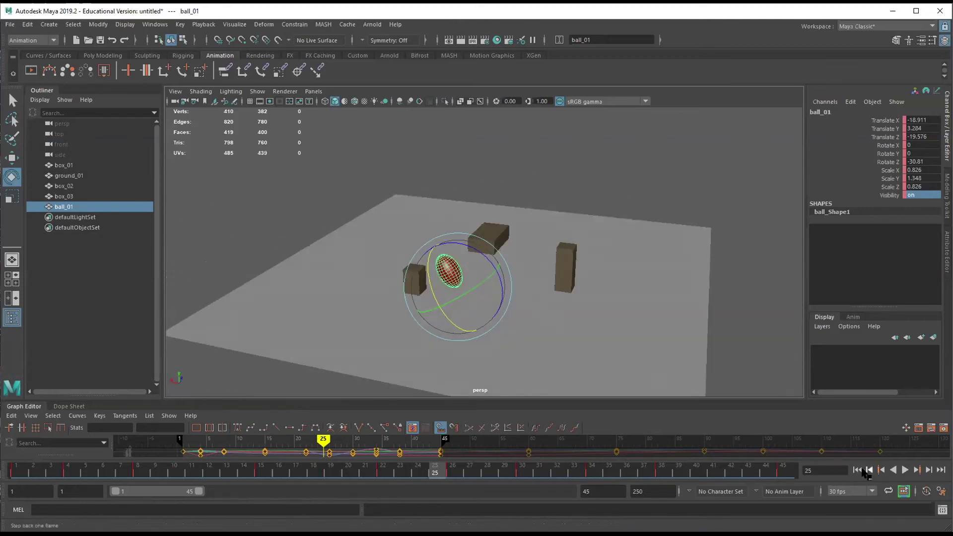
Play frames 1 to 45 from the start to review the whole bounce animation from different angles
click(856, 469)
alt+drag(538, 343, 594, 333)
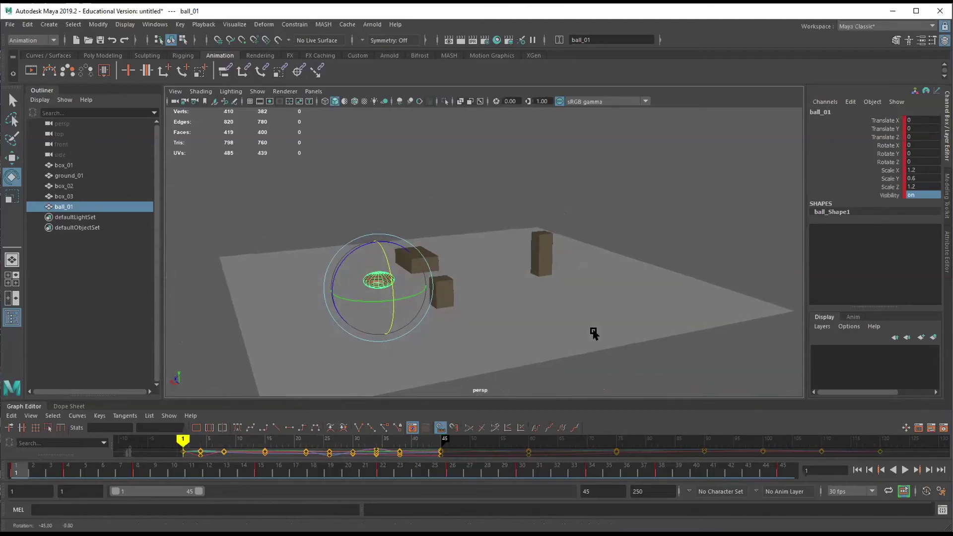
click(905, 470)
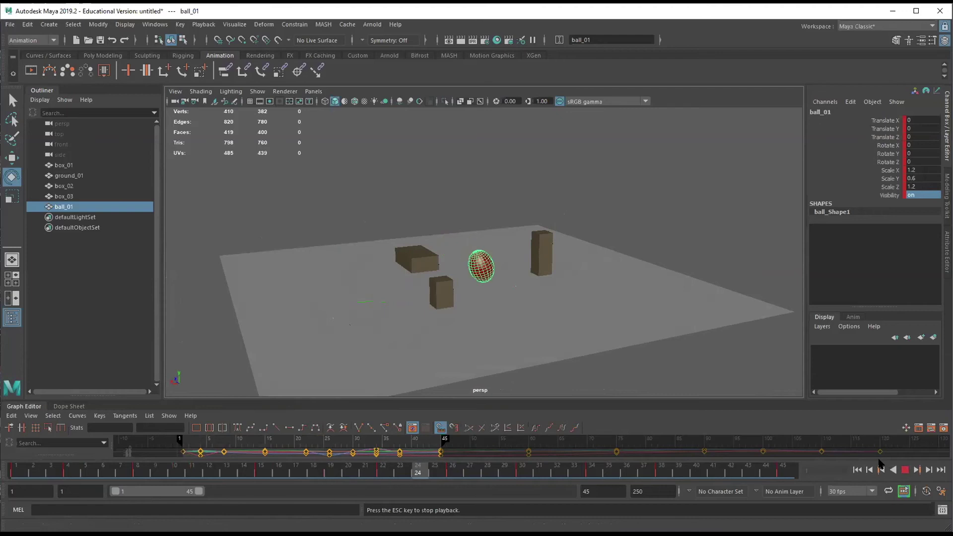
alt+drag(665, 302, 588, 298)
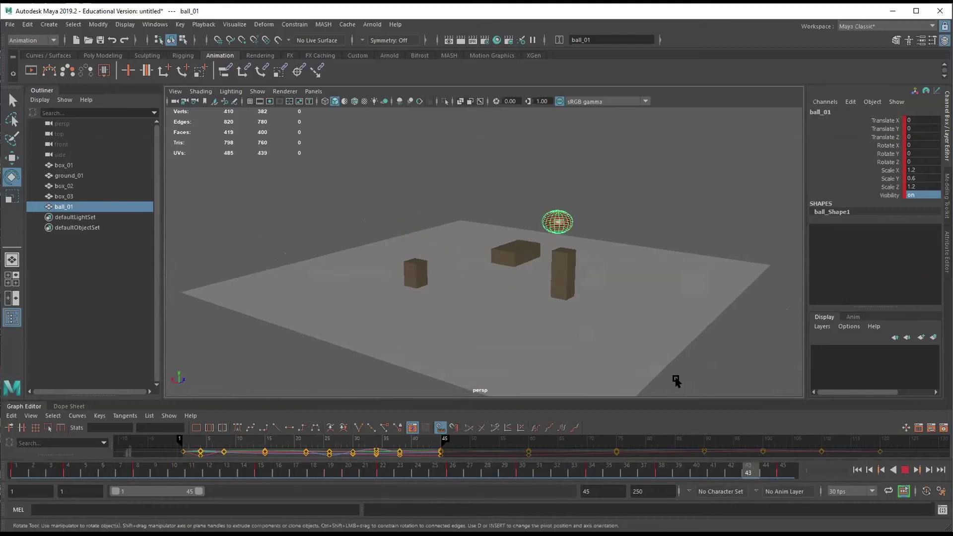
key(Escape)
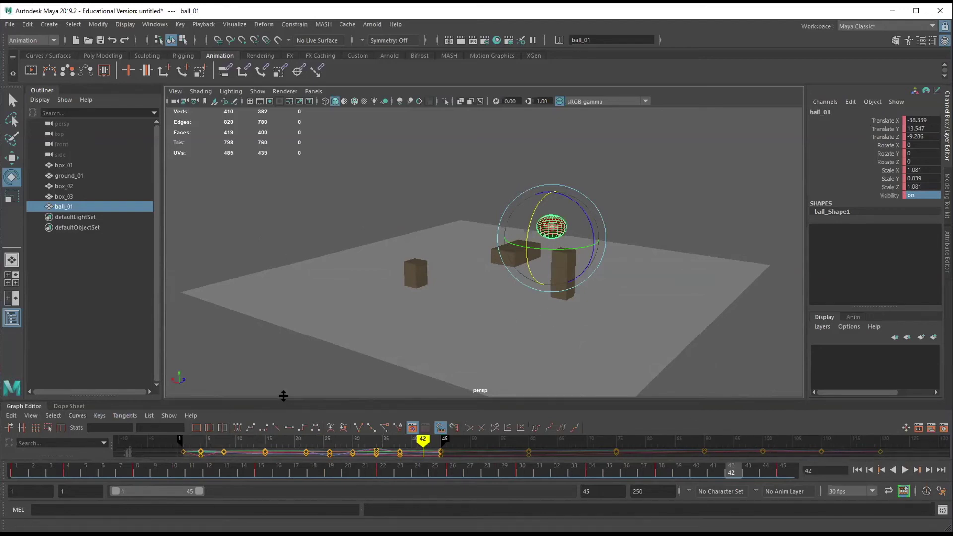
Enlarge the Graph Editor and bring the ball's curves for frames 1 to 45 into view
drag(284, 395, 290, 353)
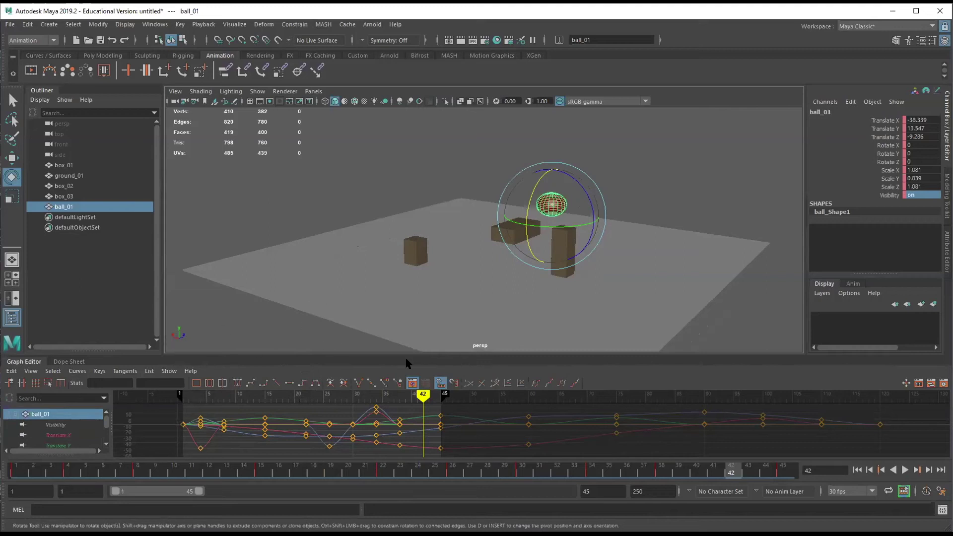
drag(492, 351, 501, 272)
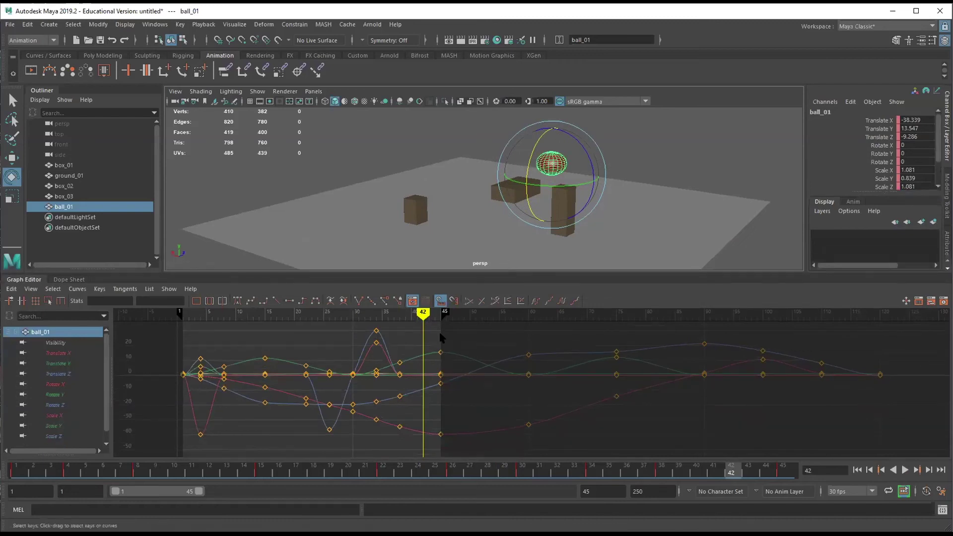
scroll(266, 379, up, 2)
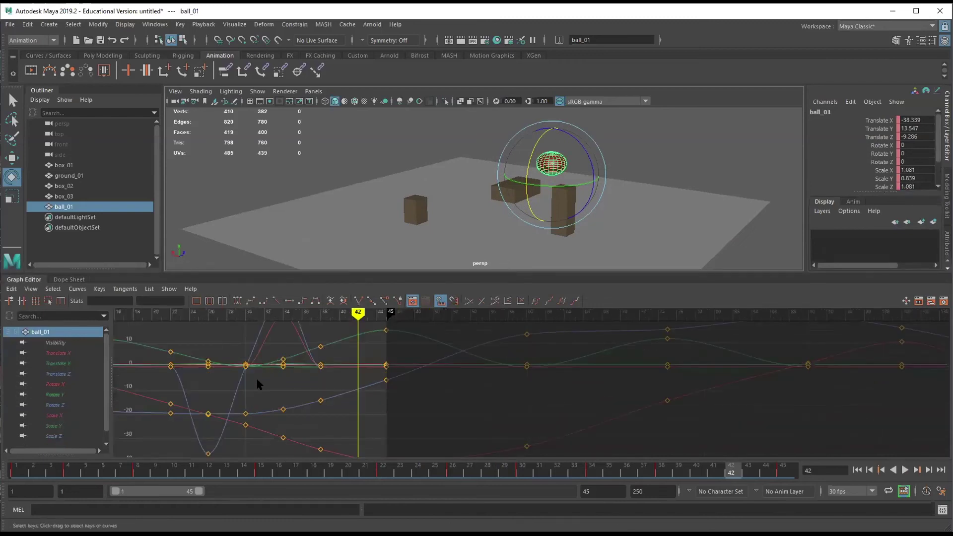
mouse_move(238, 385)
alt+middle_down()
mouse_move(519, 380)
mouse_move(421, 378)
mouse_move(475, 385)
alt+middle_up()
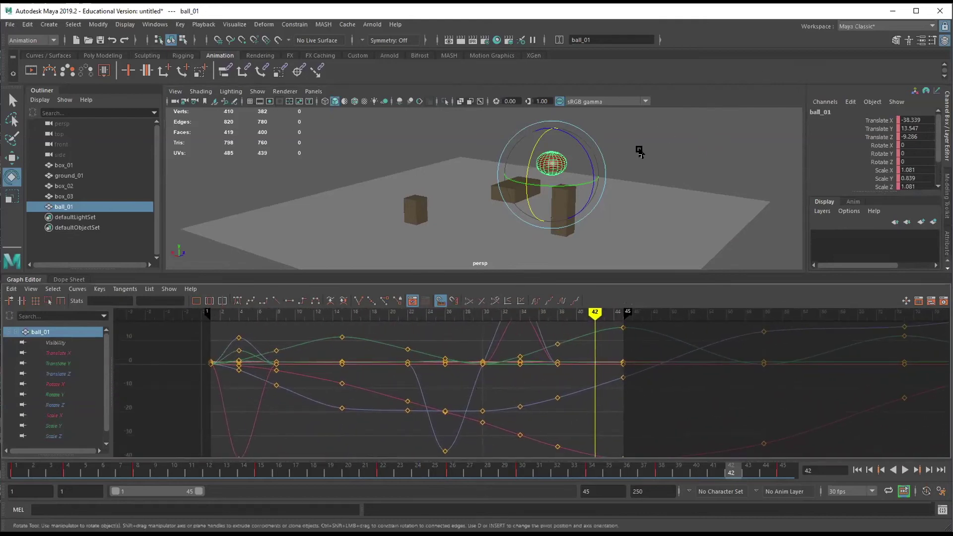
mouse_move(427, 394)
alt+middle_down()
mouse_move(566, 395)
mouse_move(516, 396)
mouse_move(515, 419)
mouse_move(536, 431)
mouse_move(528, 415)
alt+middle_up()
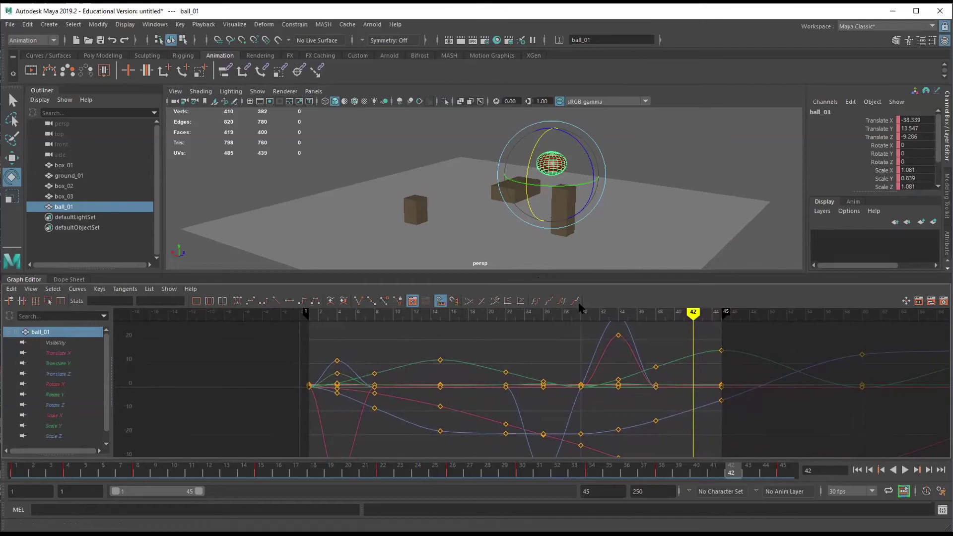
scroll(577, 364, down, 2)
alt+middle_drag(583, 353, 565, 343)
alt+middle_drag(555, 383, 548, 358)
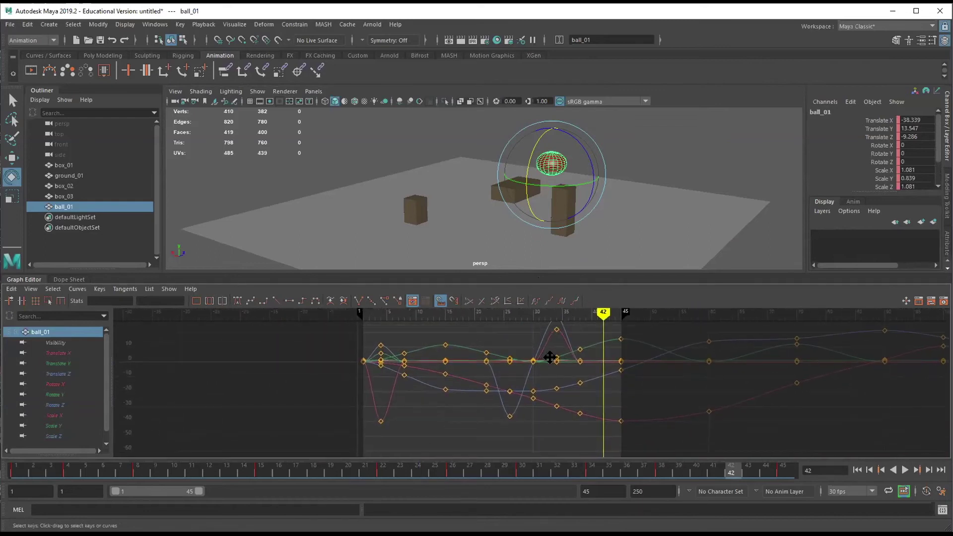
Examine the ball's animation curves and keys closely, concentrating on the first bounce between frames 1 and 15
scroll(442, 365, up, 3)
scroll(438, 366, up, 3)
scroll(440, 366, down, 2)
alt+middle_drag(440, 366, 650, 370)
alt+right_drag(424, 370, 412, 392)
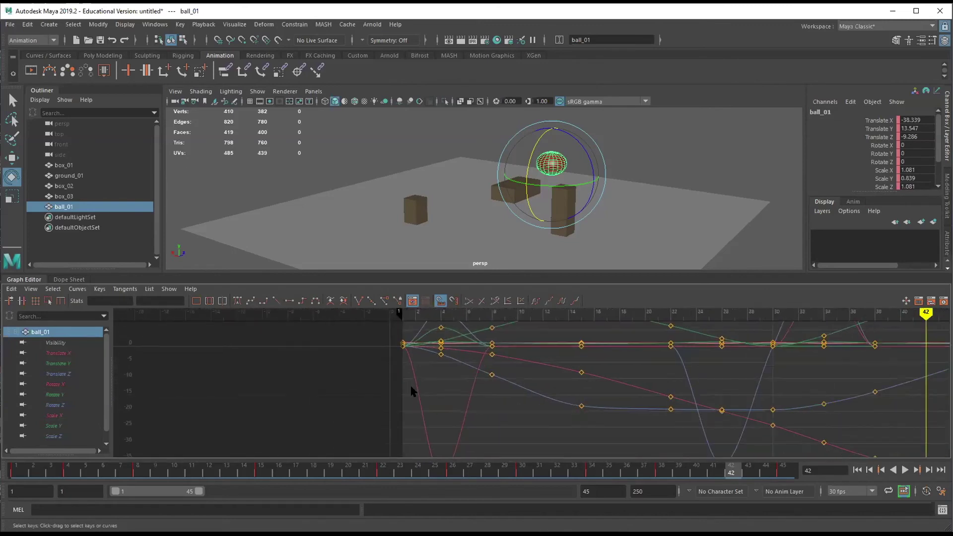
scroll(418, 362, up, 2)
scroll(419, 362, down, 2)
alt+middle_drag(449, 347, 379, 358)
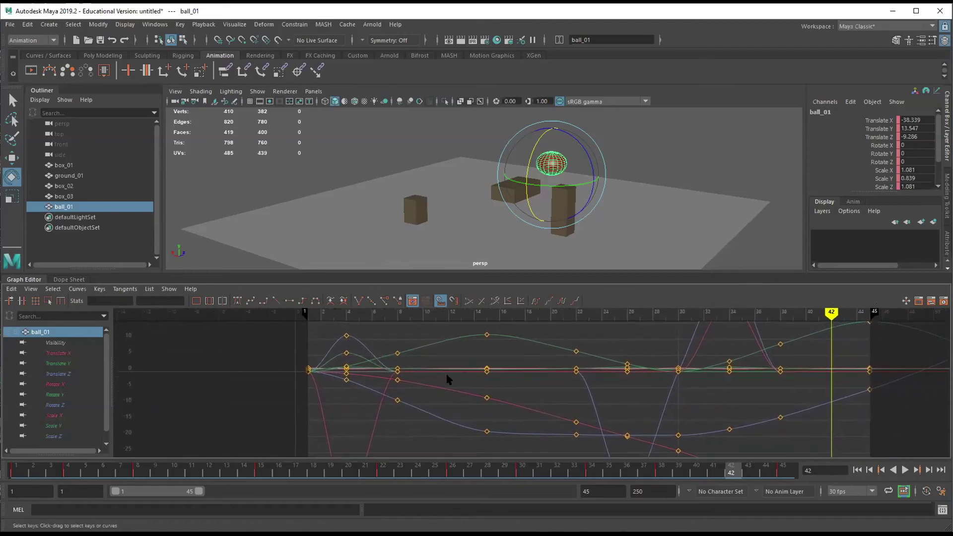
scroll(536, 383, down, 2)
alt+middle_drag(536, 382, 436, 370)
alt+middle_drag(359, 371, 426, 371)
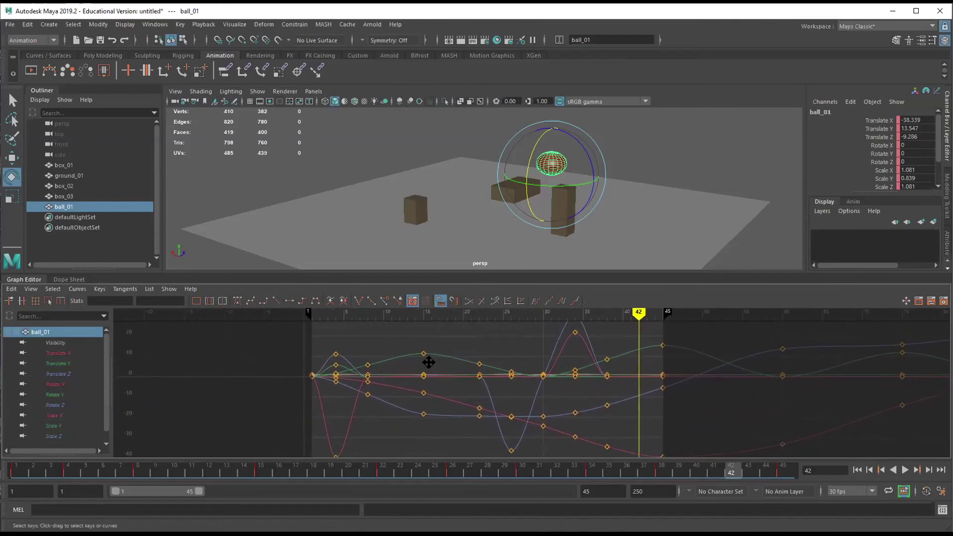
scroll(426, 371, down, 2)
alt+right_drag(425, 371, 483, 374)
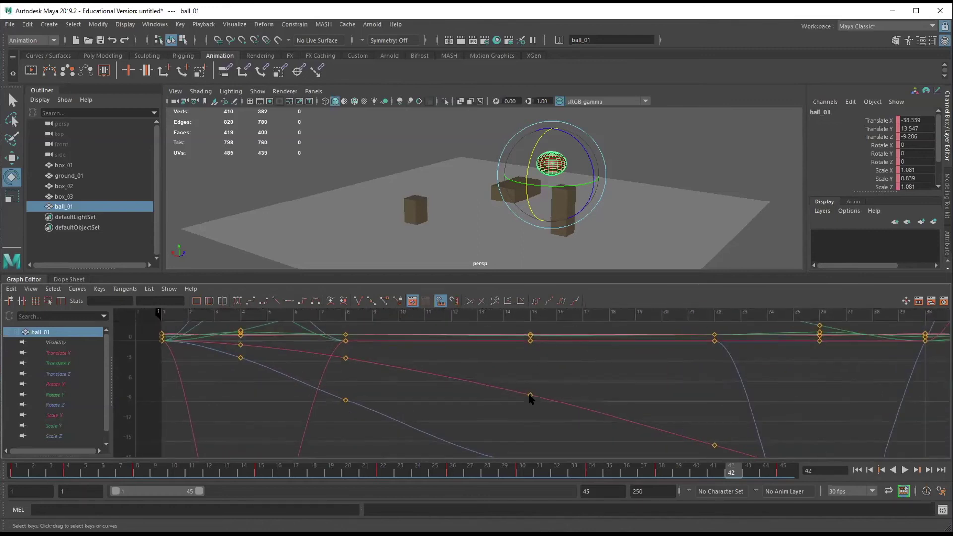
alt+middle_drag(529, 397, 523, 440)
alt+middle_drag(534, 371, 533, 381)
mouse_move(504, 379)
alt+right_down()
mouse_move(516, 376)
mouse_move(500, 372)
alt+right_up()
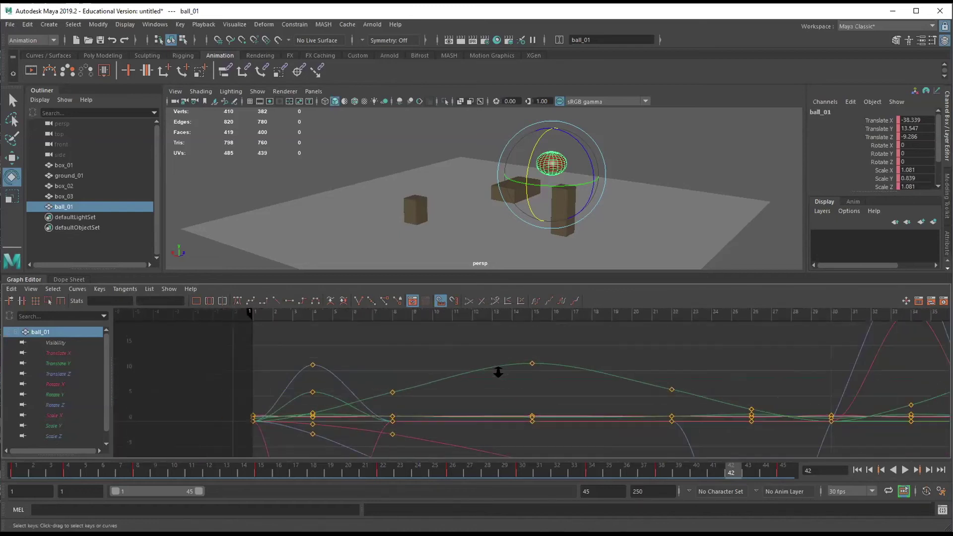
alt+middle_drag(400, 402, 471, 374)
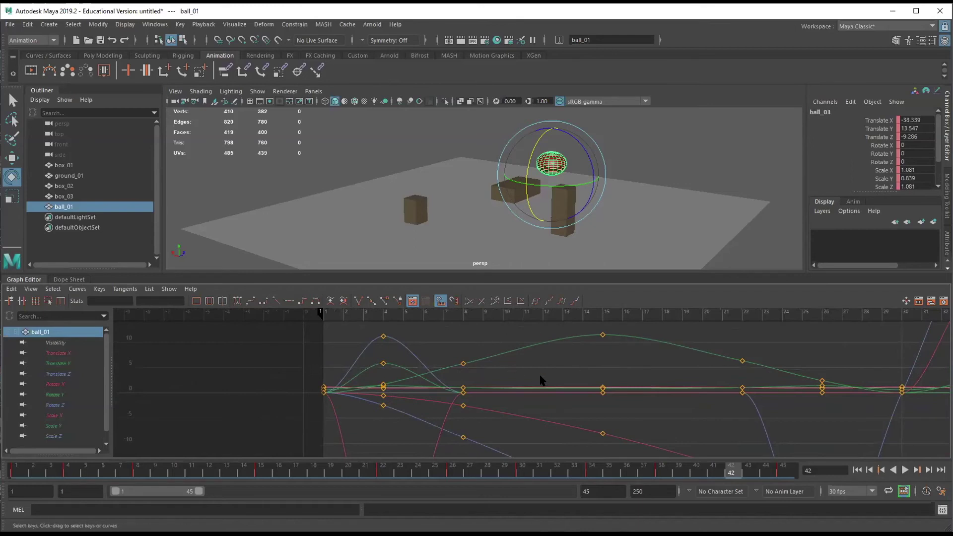
alt+middle_drag(511, 374, 596, 365)
alt+right_drag(511, 358, 536, 355)
alt+middle_drag(535, 356, 638, 422)
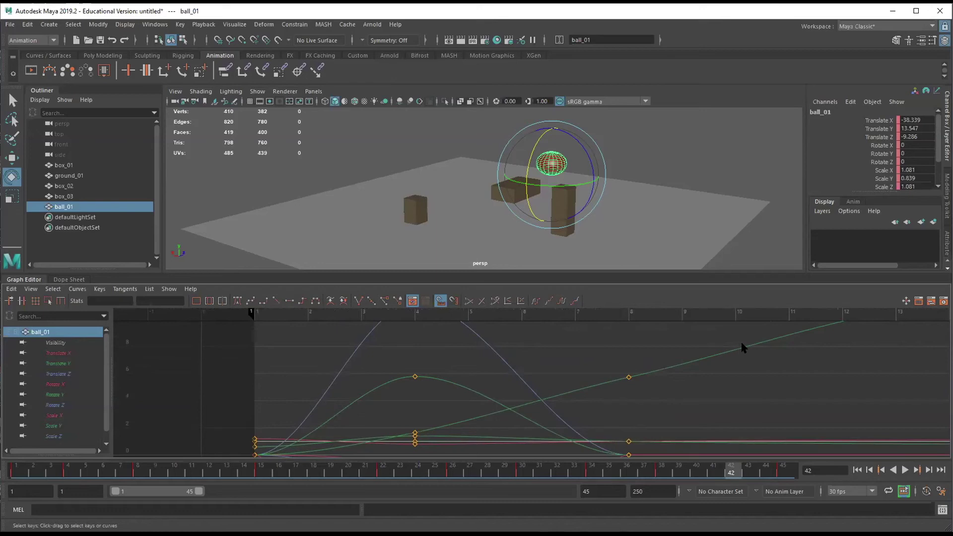
alt+right_drag(500, 368, 522, 358)
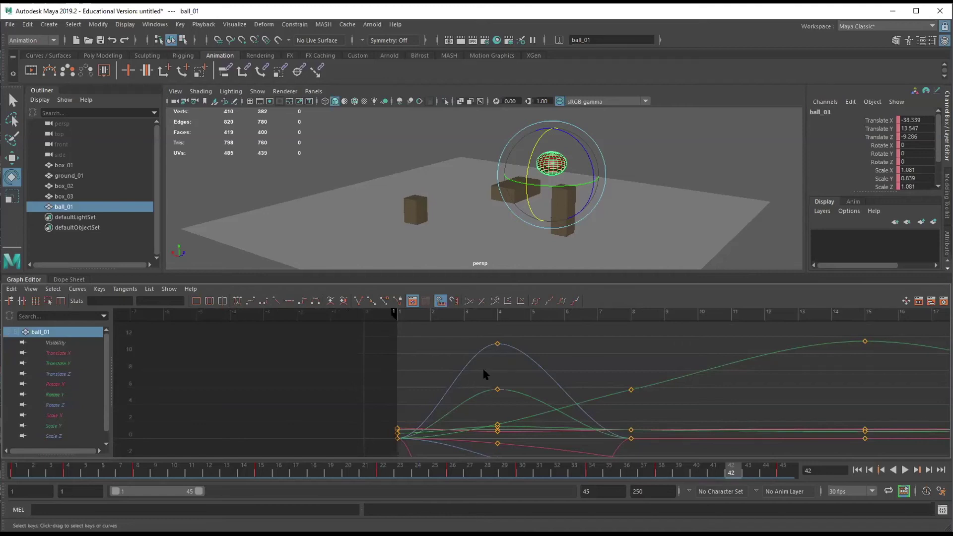
Select the ball's visible keys at frame 4 in the Graph Editor and frame them with their neighbouring keys
click(499, 344)
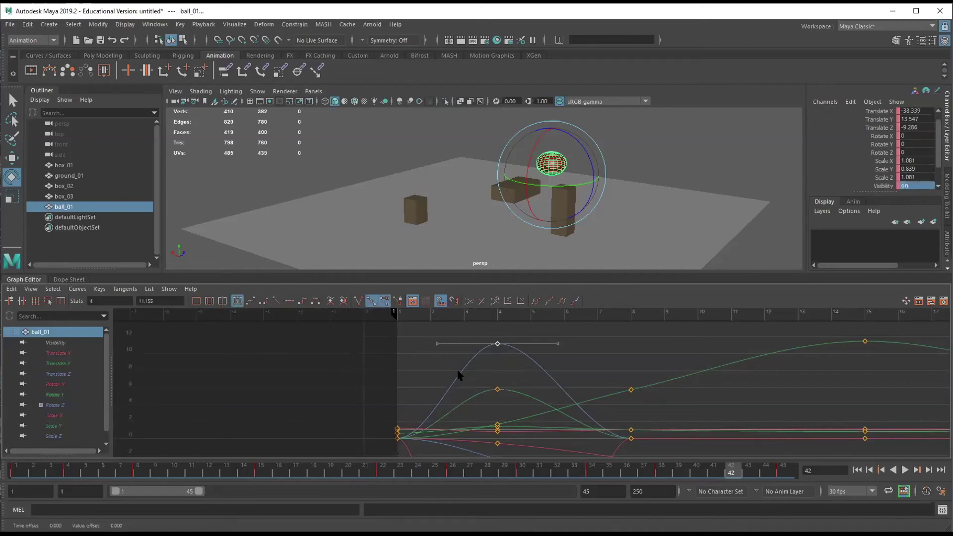
click(574, 378)
alt+right_drag(574, 378, 500, 346)
drag(496, 357, 519, 436)
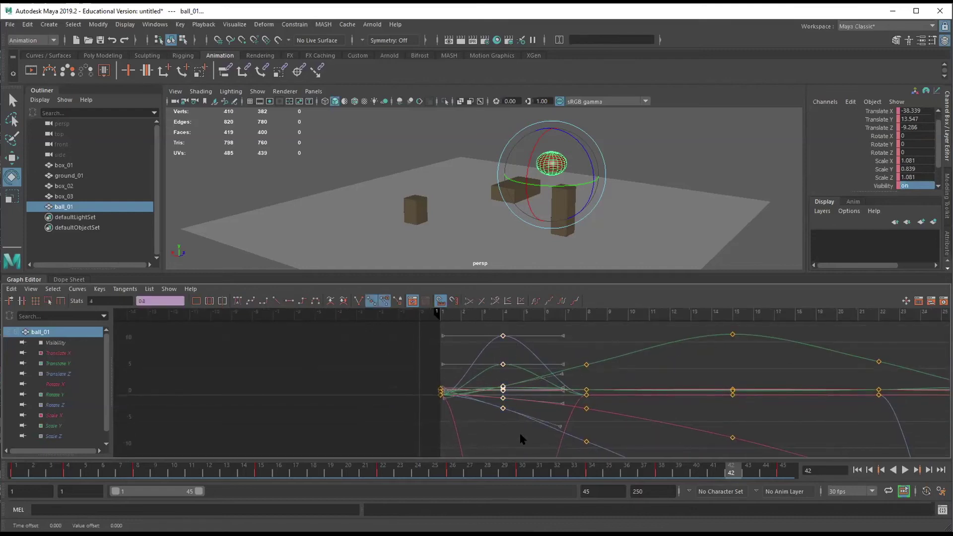
key(f)
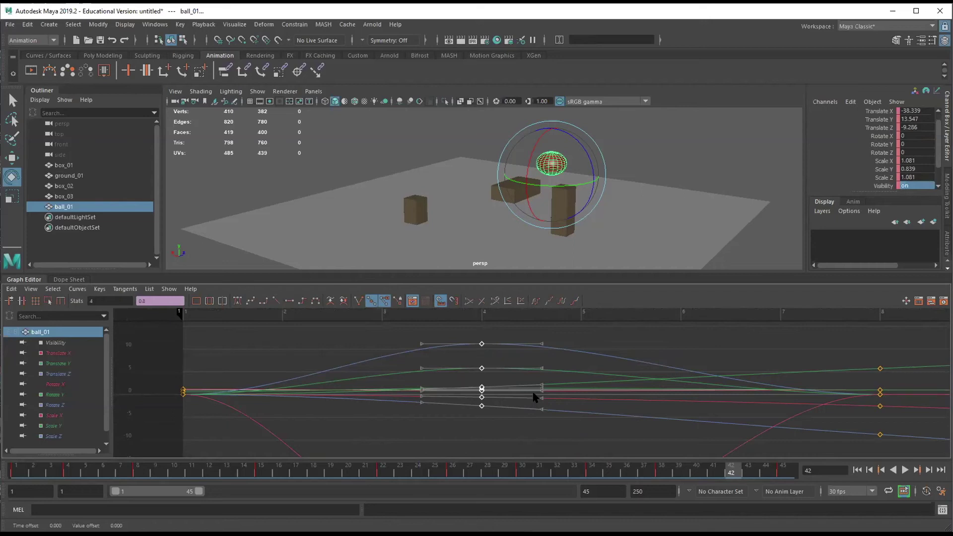
scroll(486, 367, down, 5)
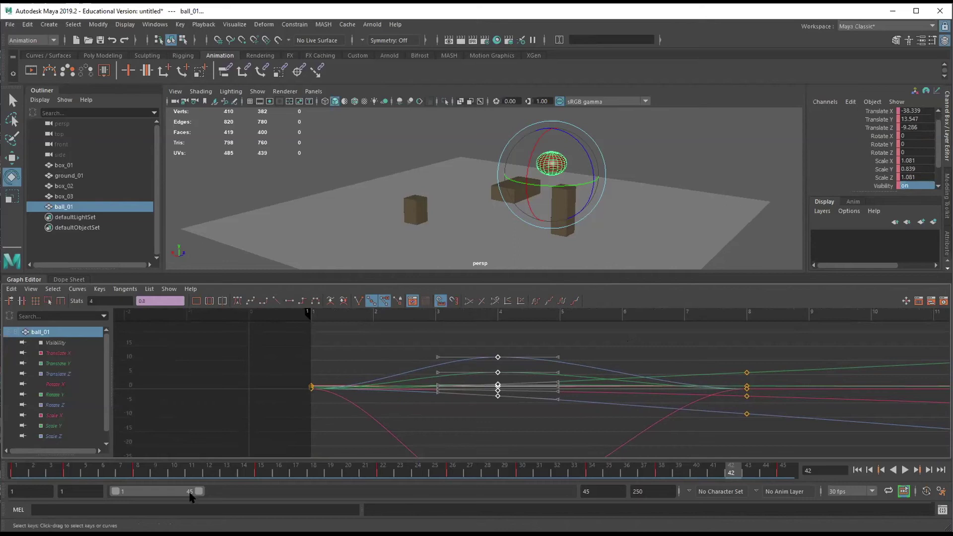
Limit the playback range to frames 1 to 15 and play it from the side to review the first bounce
drag(198, 491, 156, 497)
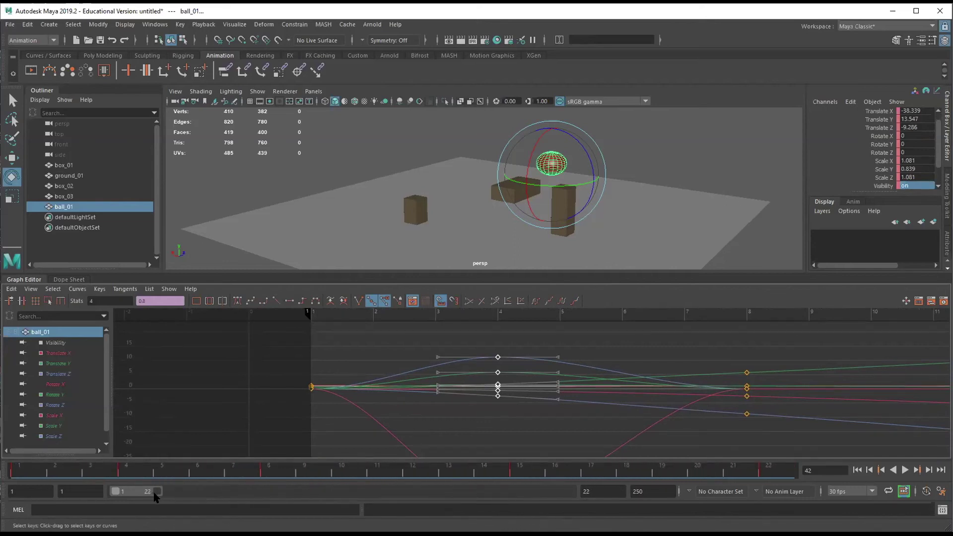
drag(155, 497, 143, 497)
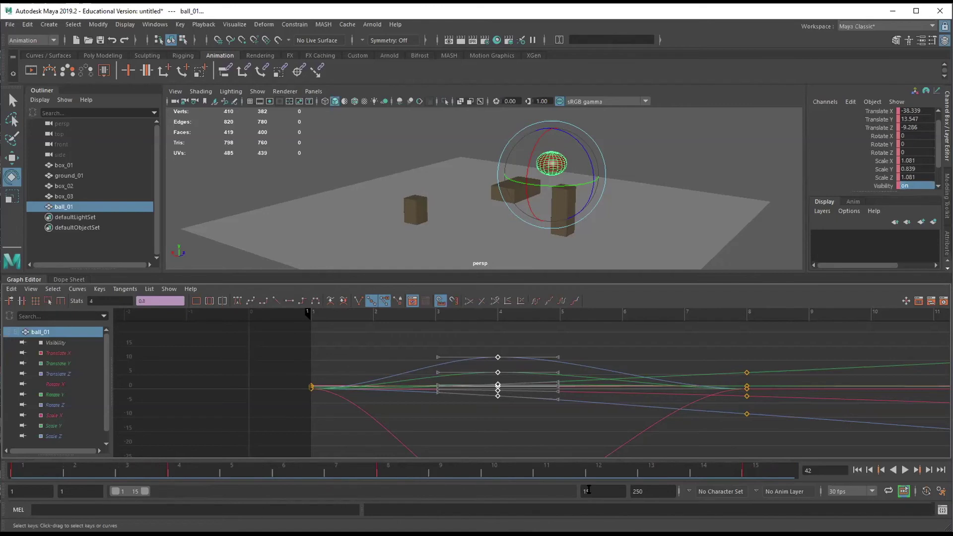
click(904, 469)
alt+drag(379, 228, 506, 213)
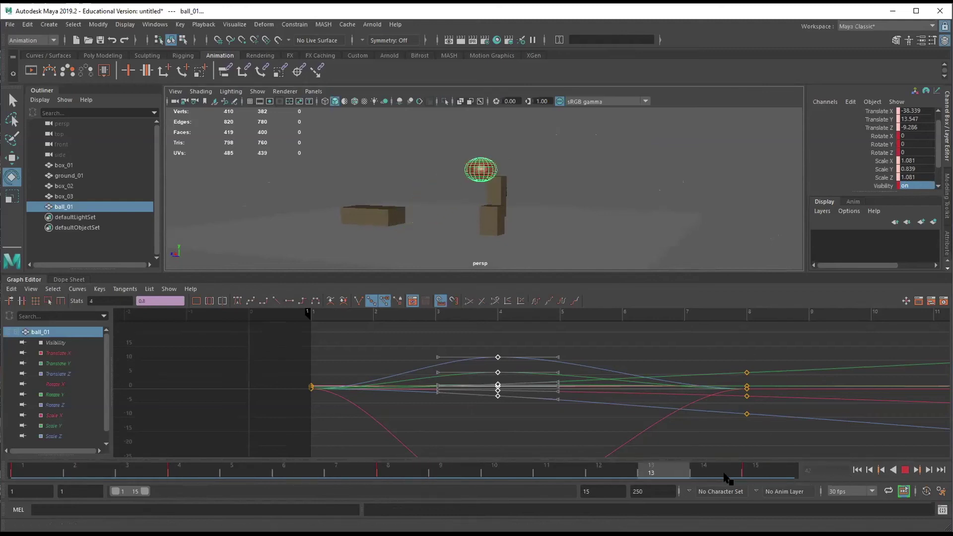
click(904, 469)
click(856, 469)
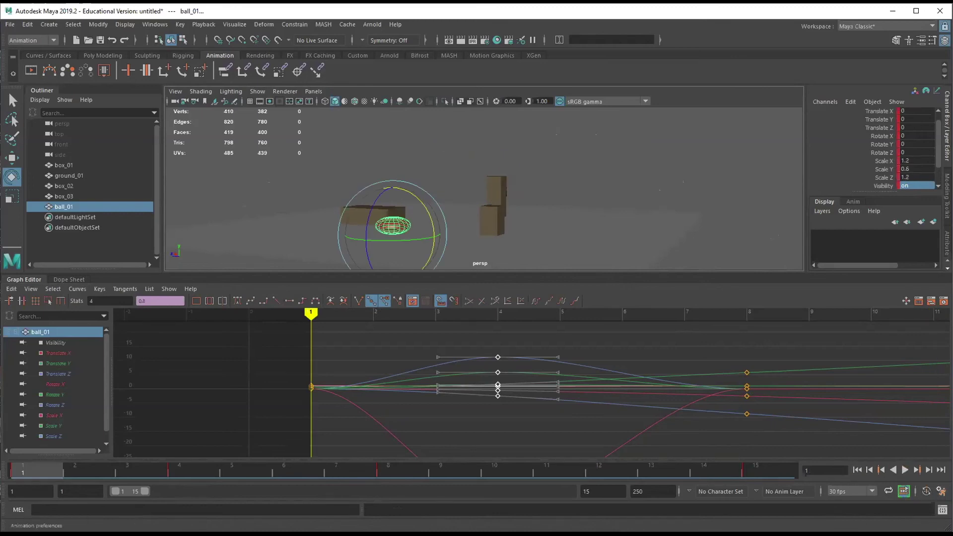
Set the playback speed to 30 fps x 0.5 in the Time Slider preferences, save, and play the bounce in slow motion
click(941, 491)
scroll(394, 252, down, 2)
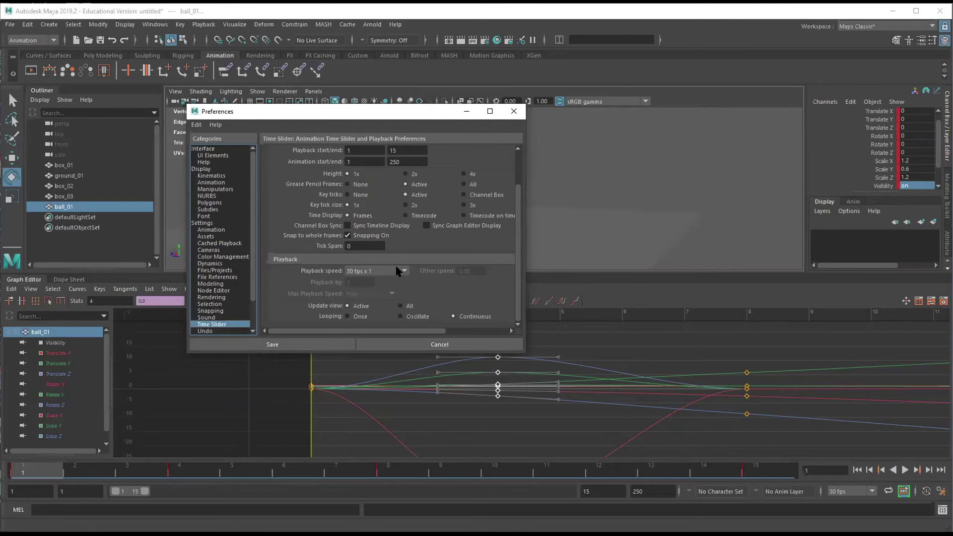
click(400, 270)
click(380, 299)
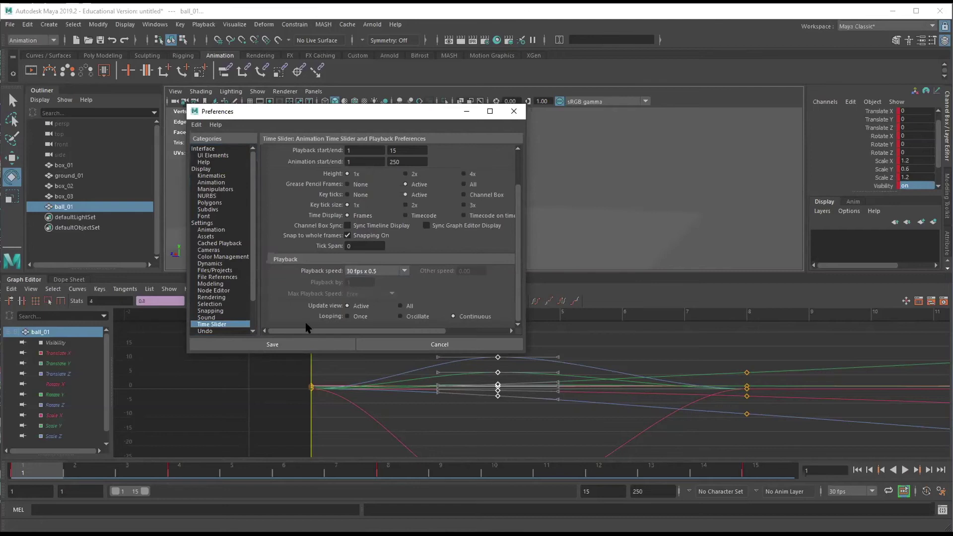
click(272, 345)
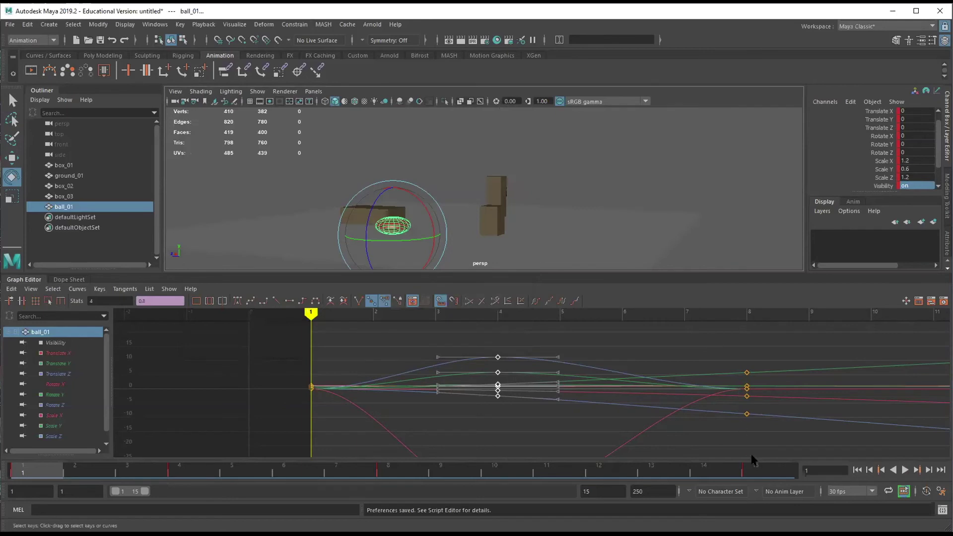
click(904, 469)
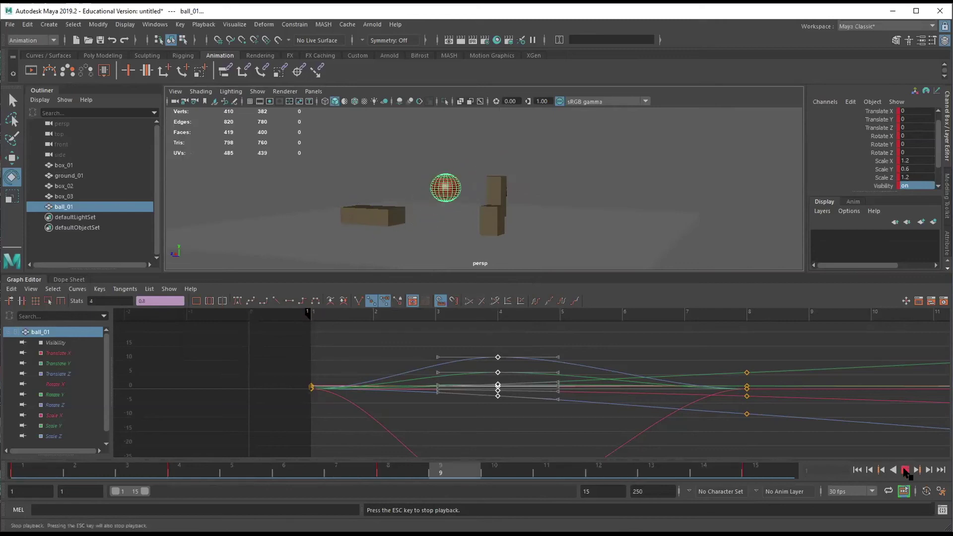
Stop playback, frame the ball's whole animation curves, and turn on ghosting for the ball, viewed up close
click(904, 470)
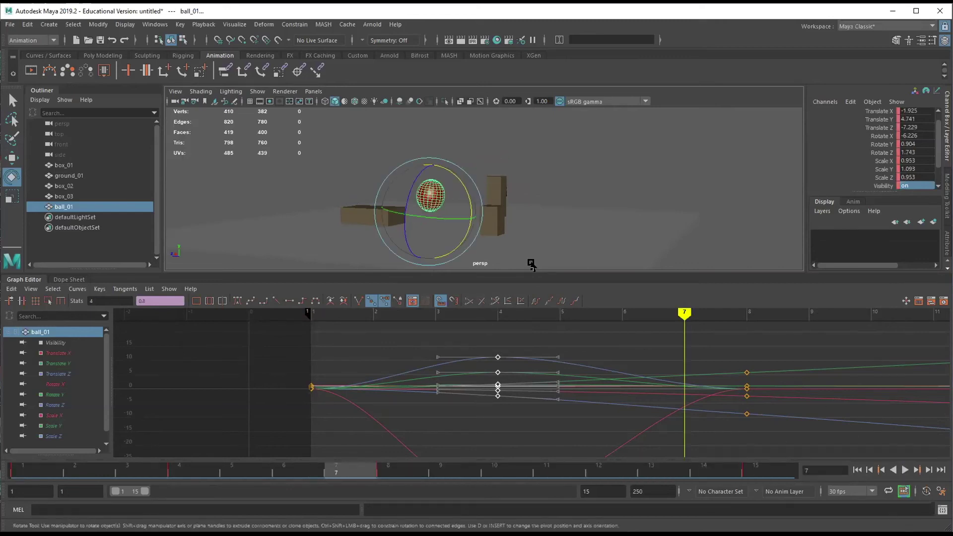
key(a)
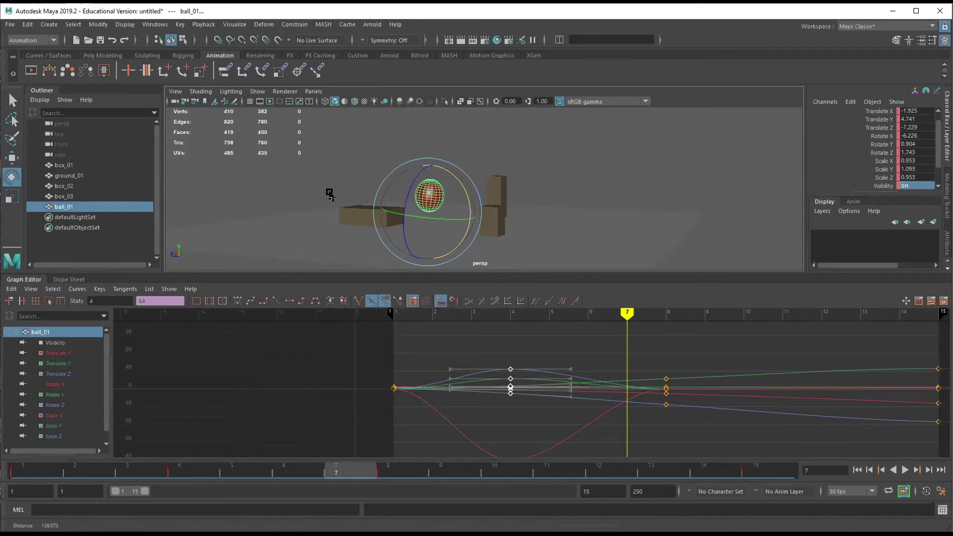
alt+right_drag(329, 196, 502, 183)
alt+drag(502, 183, 612, 155)
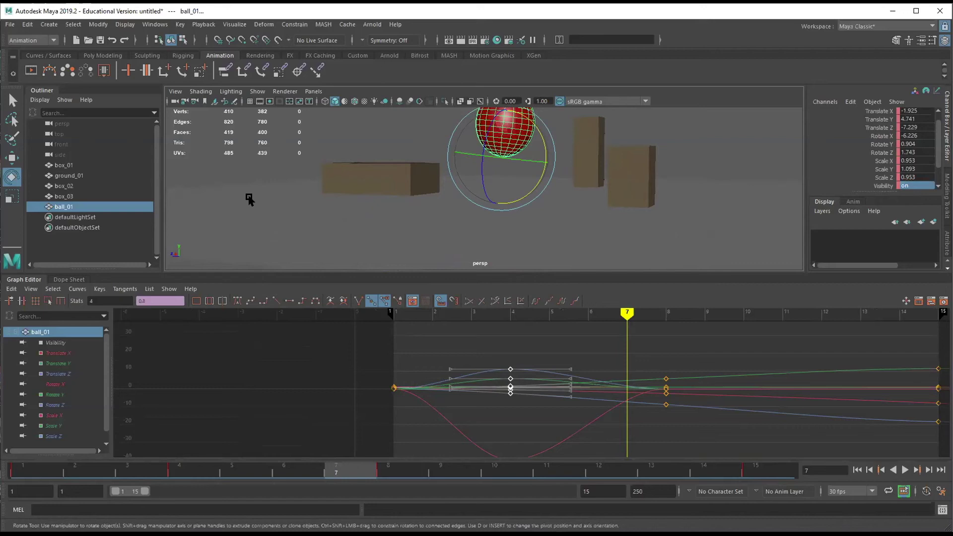
click(65, 73)
alt+middle_drag(663, 187, 642, 233)
alt+drag(642, 233, 369, 157)
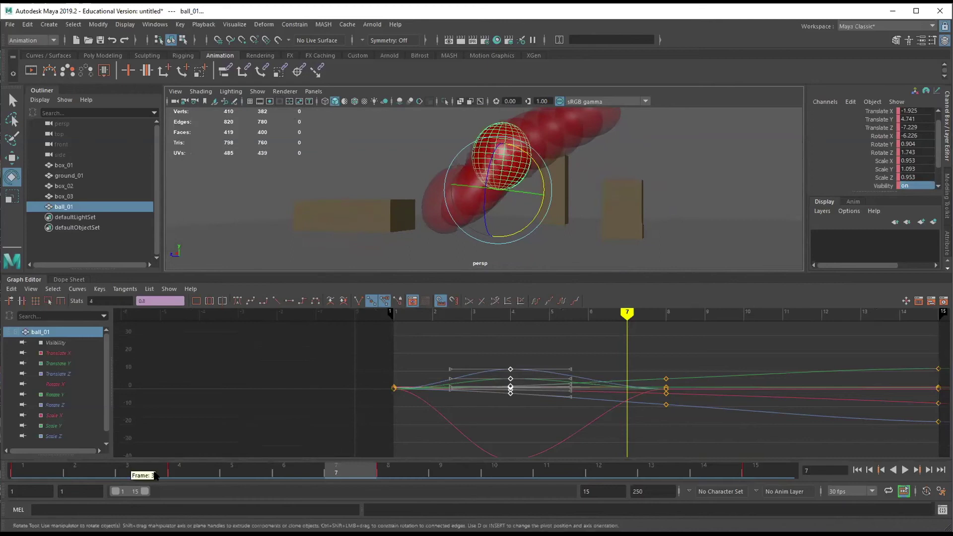
Step back from frame 6 to frame 4 and inspect the ghosted ball's path from the side and from above
click(278, 472)
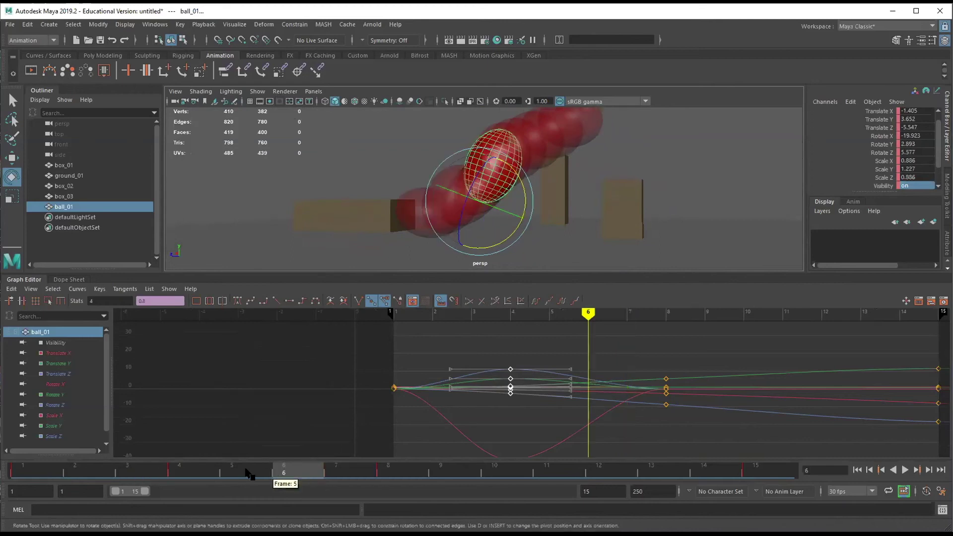
click(229, 472)
click(193, 472)
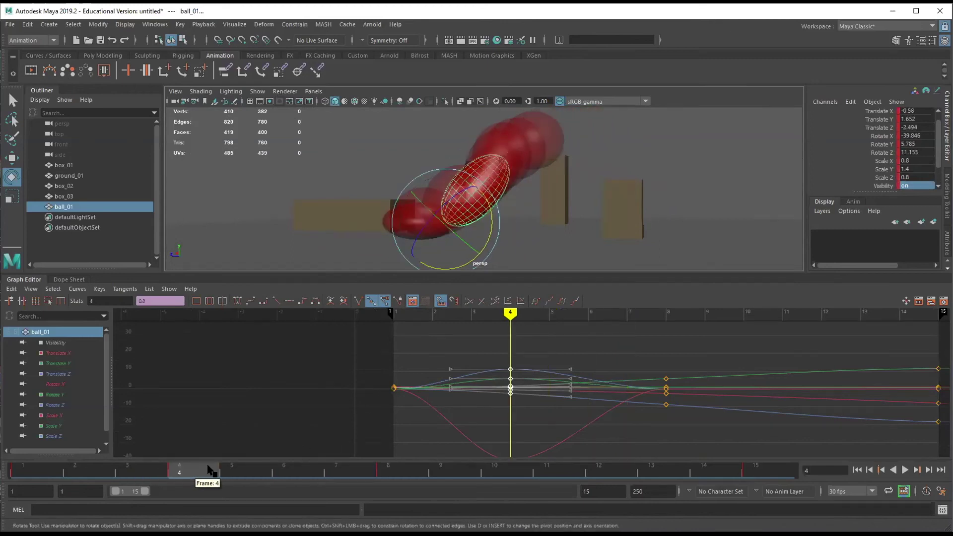
click(411, 298)
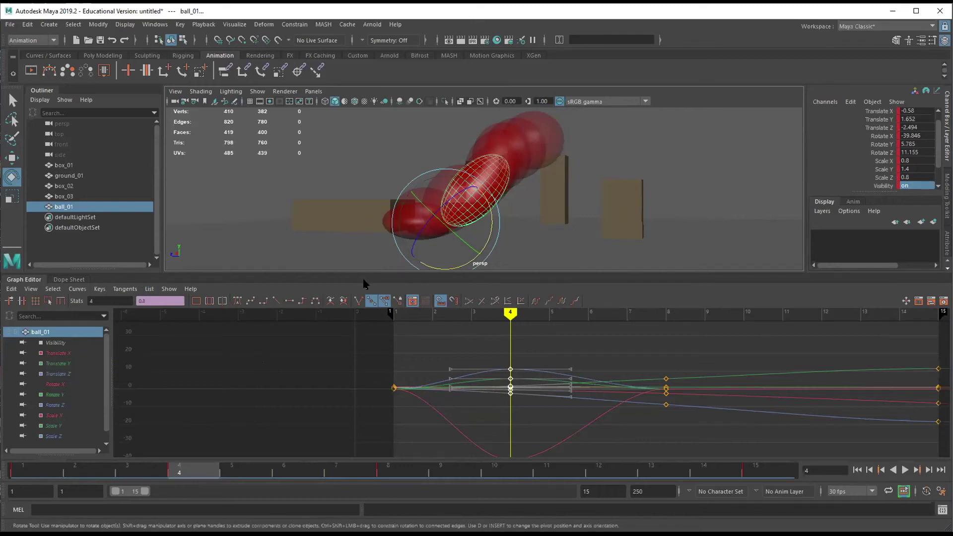
alt+drag(561, 227, 602, 207)
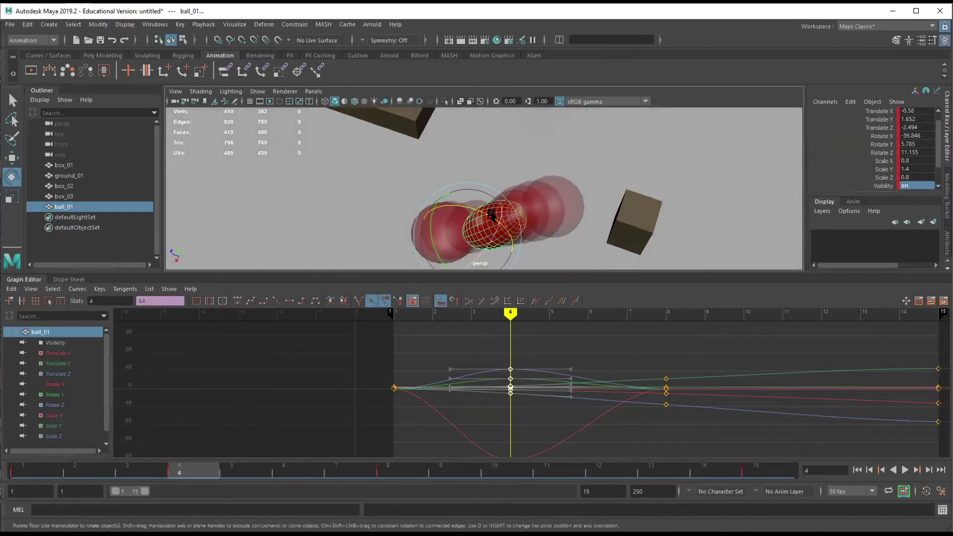
alt+drag(497, 230, 552, 198)
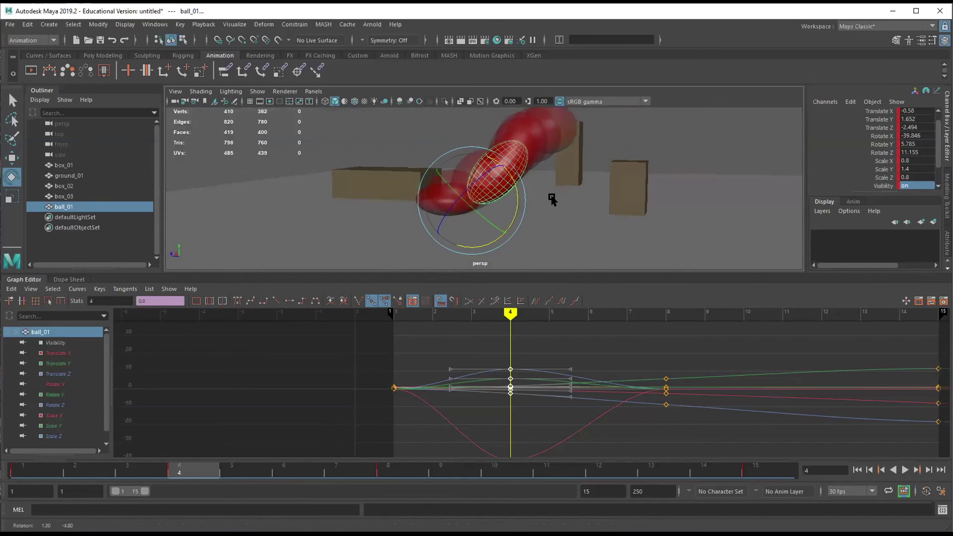
Isolate the ball's Translate X and Translate Z curves in the Graph Editor, concentrating on the keys around frame 4
click(69, 353)
shift+click(70, 374)
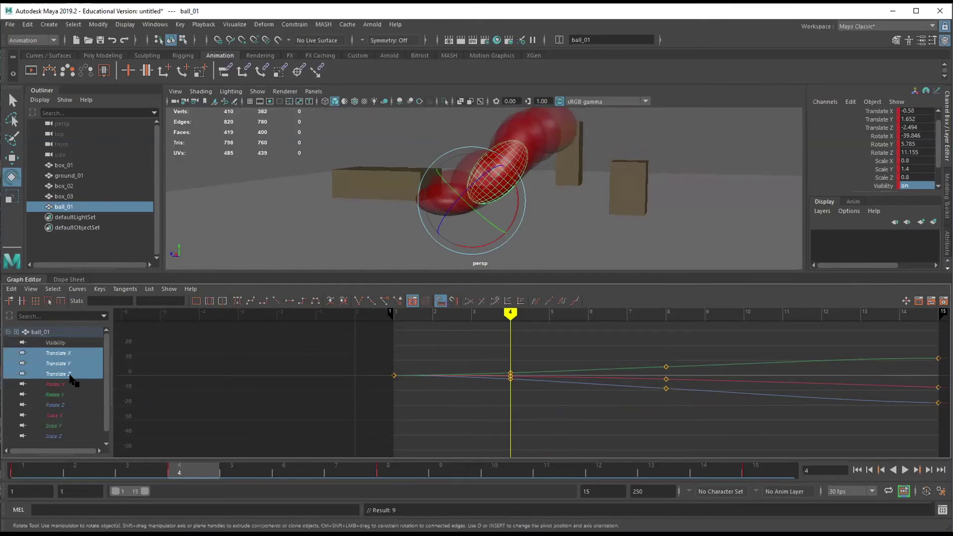
click(64, 354)
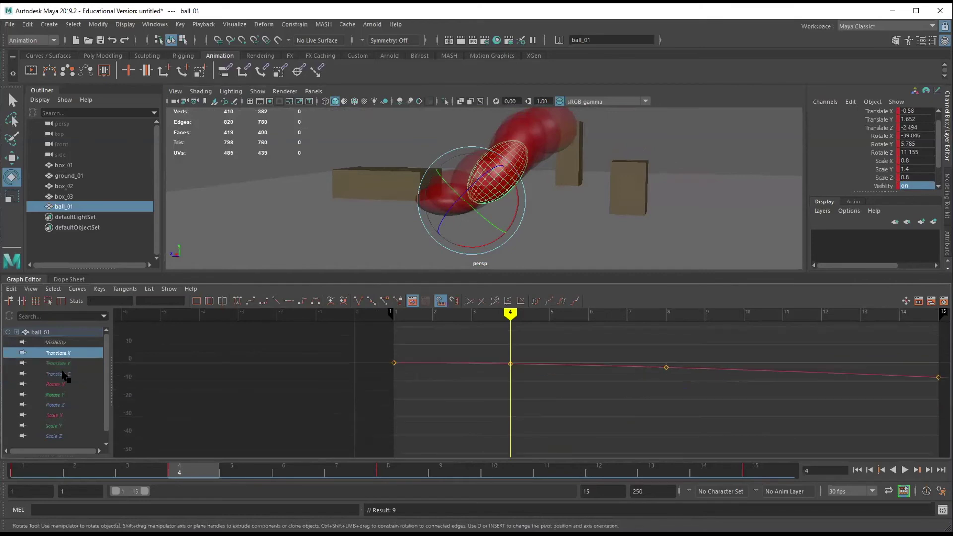
ctrl+click(68, 375)
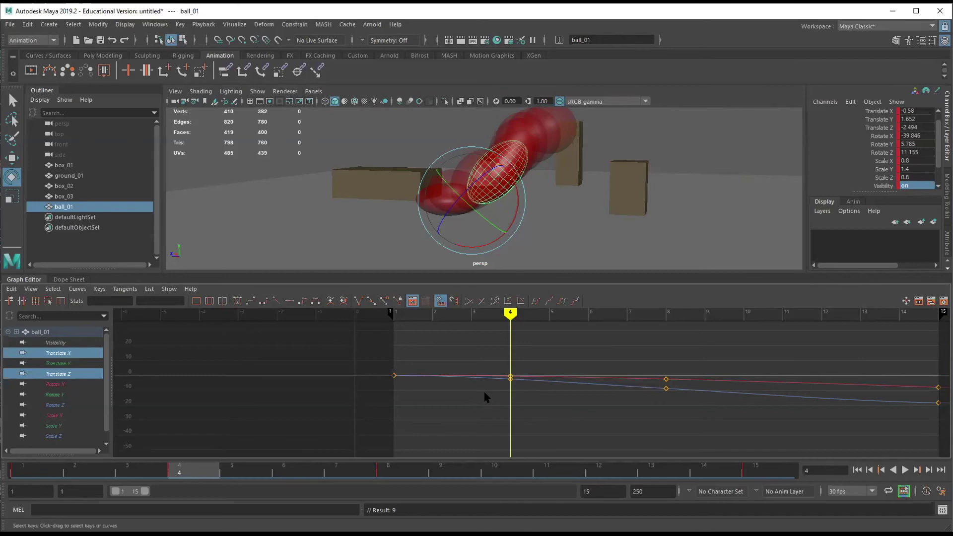
scroll(546, 392, up, 4)
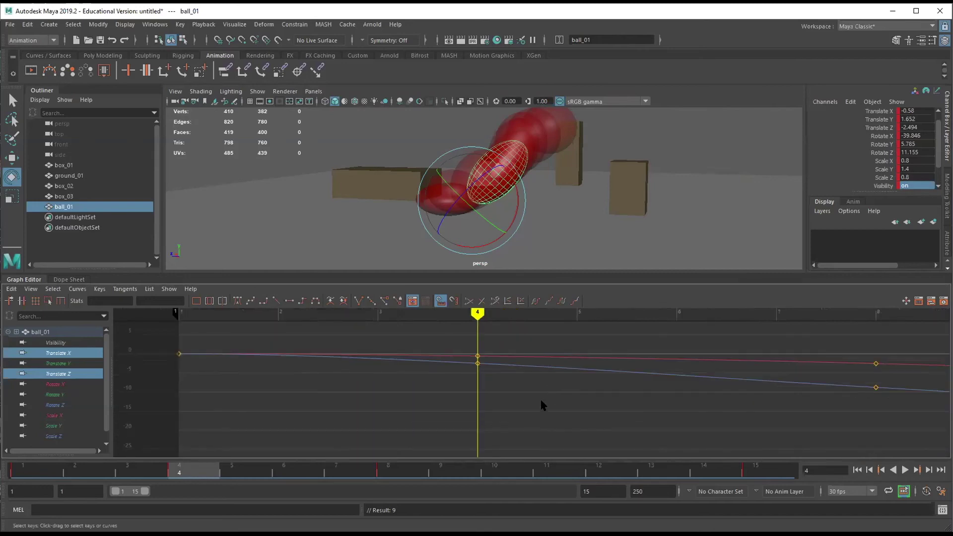
alt+middle_drag(553, 383, 621, 410)
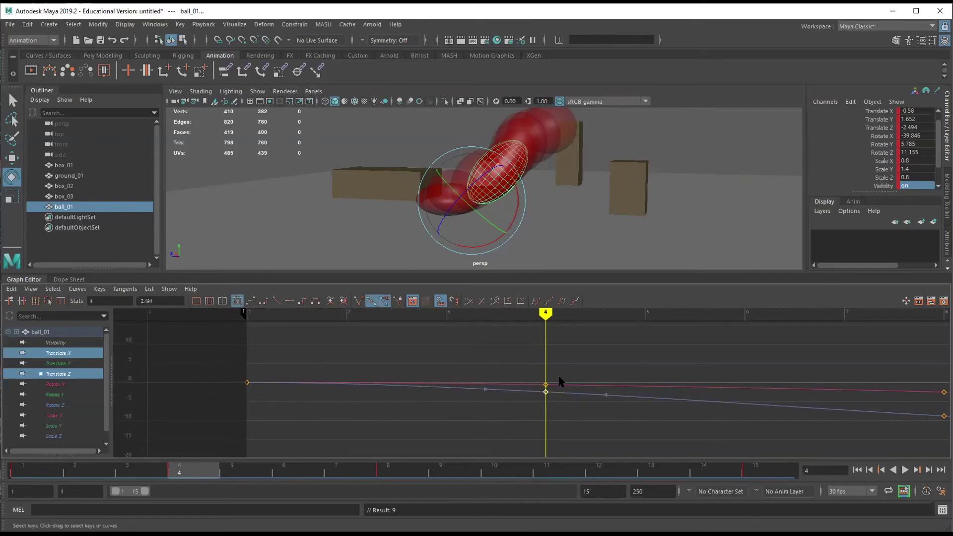
Raise the Translate Z key at frame 4 to the Translate X key, move both to 0, and play the bounce
key(w)
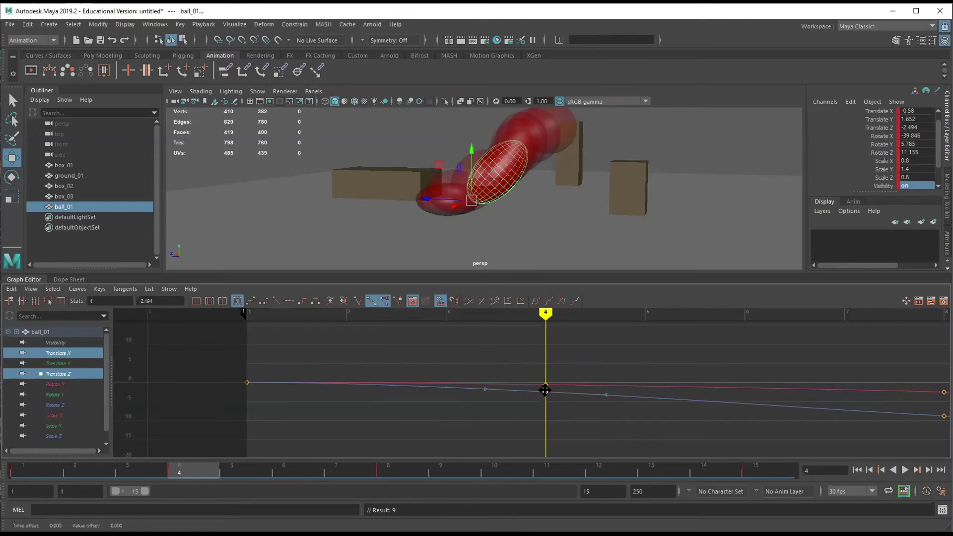
drag(545, 390, 545, 383)
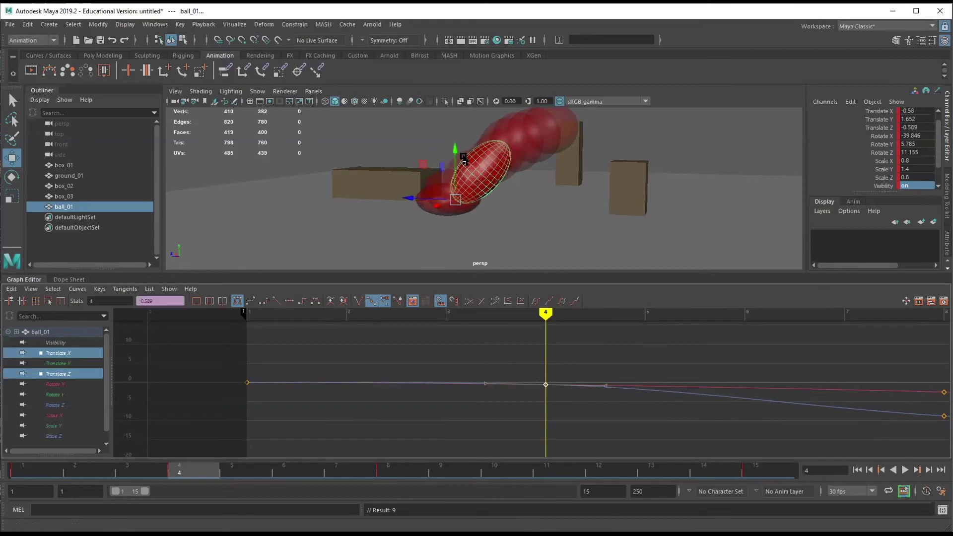
mouse_move(527, 212)
alt+mouse_down()
mouse_move(610, 238)
mouse_move(585, 208)
mouse_move(525, 215)
alt+mouse_up()
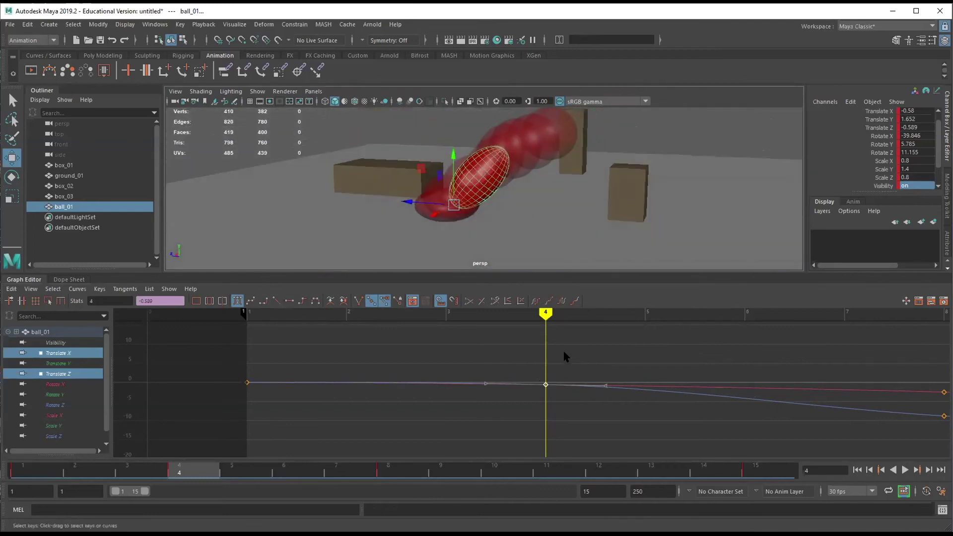
middle_drag(544, 383, 544, 382)
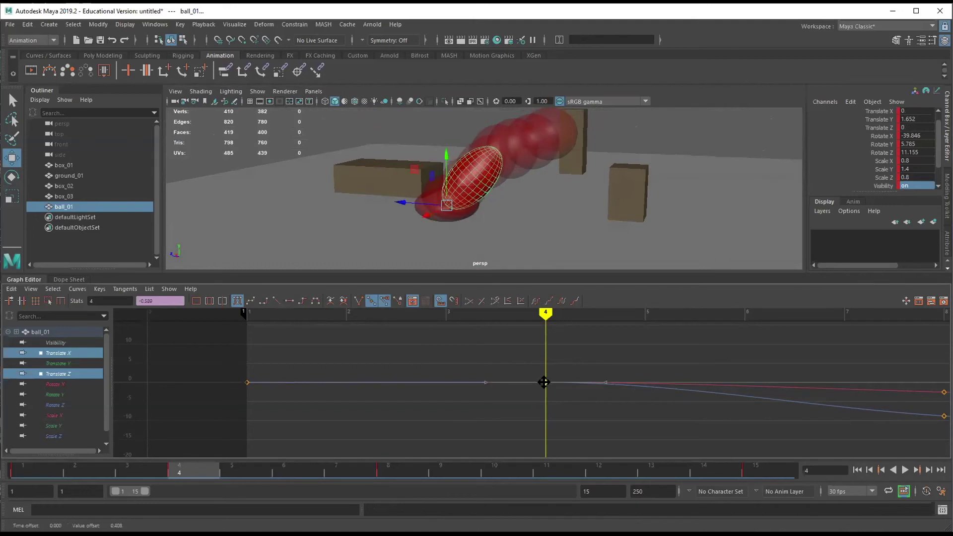
alt+drag(570, 223, 513, 208)
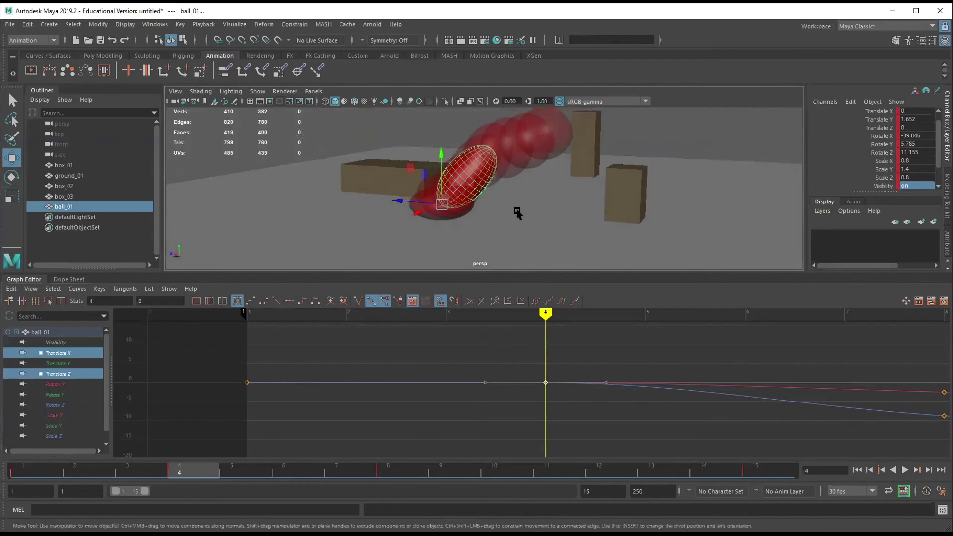
click(904, 470)
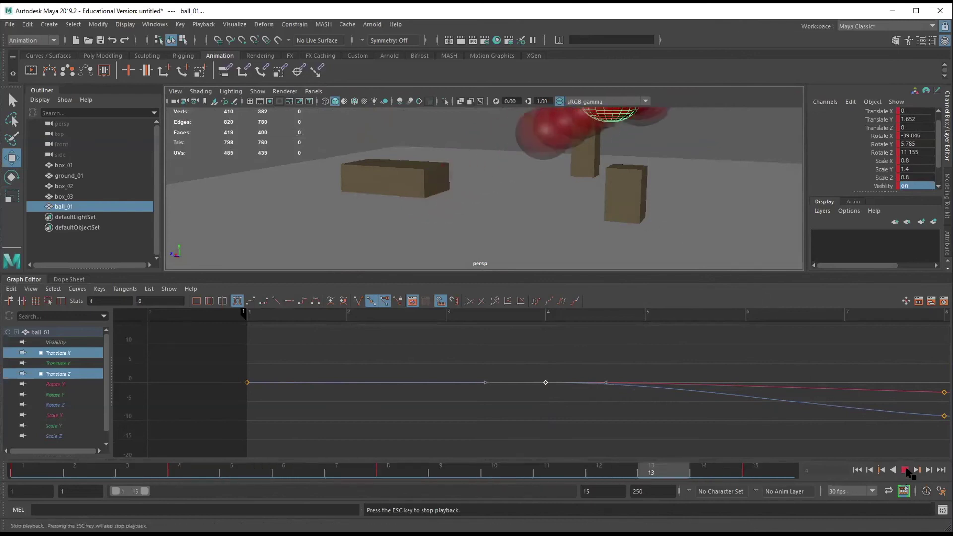
key(Escape)
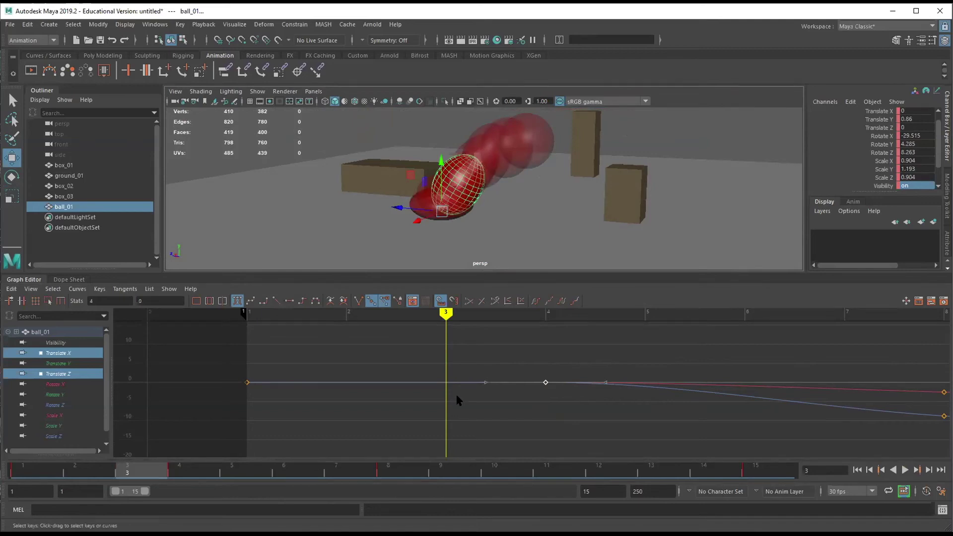
Isolate the ball's Translate Y curve and lower its frame 4 key to about 0.855, checking the ghosted ball against the ground
alt+right_drag(457, 400, 451, 400)
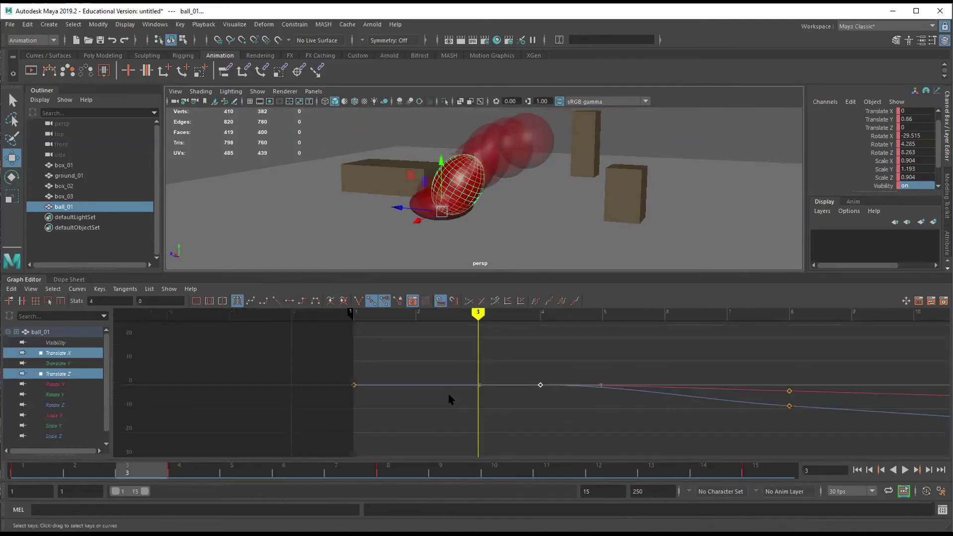
click(70, 363)
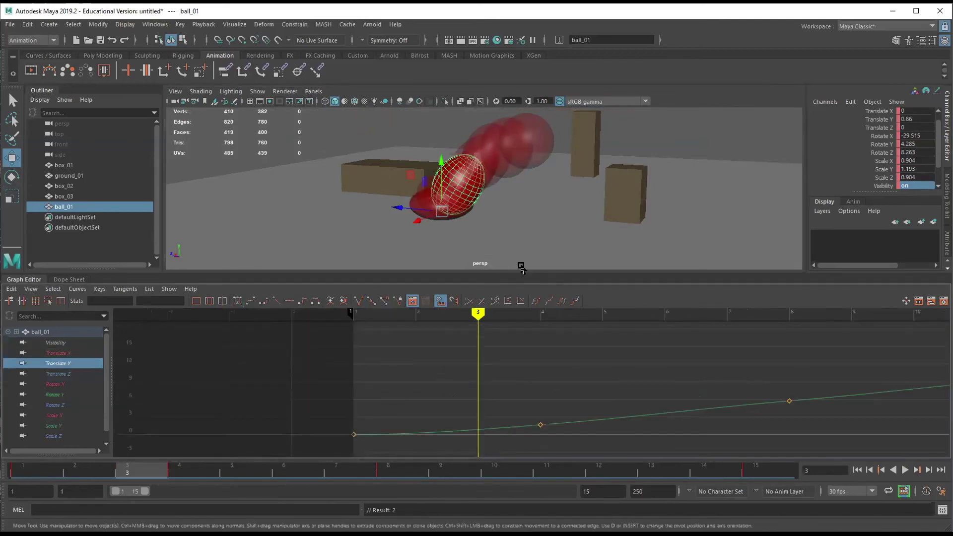
alt+drag(508, 231, 520, 206)
drag(529, 416, 545, 435)
alt+middle_drag(554, 415, 494, 333)
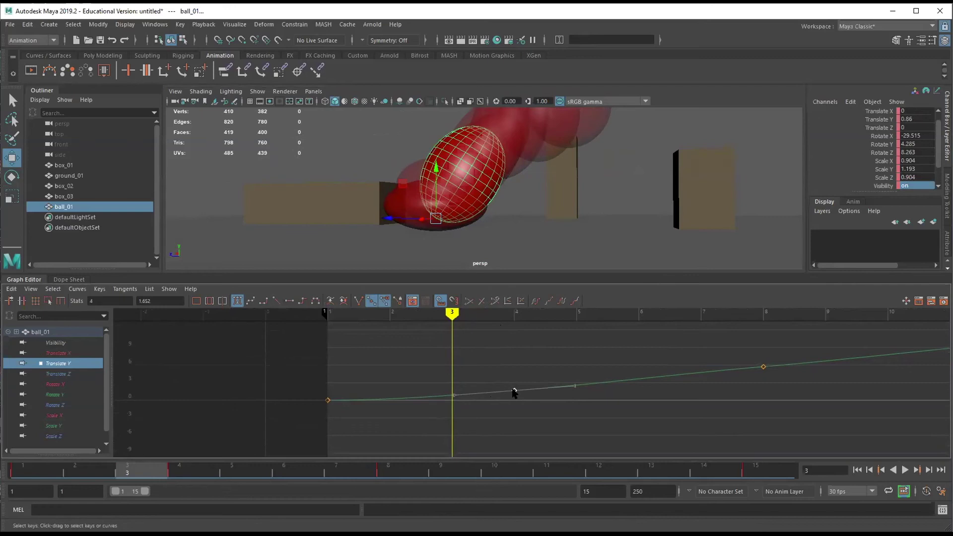
middle_drag(513, 388, 512, 394)
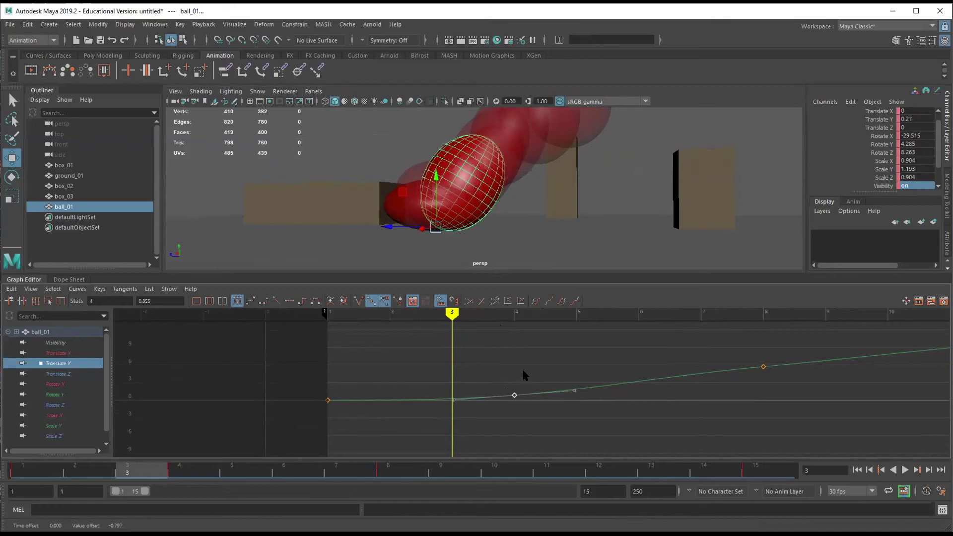
alt+drag(490, 270, 483, 212)
key(f)
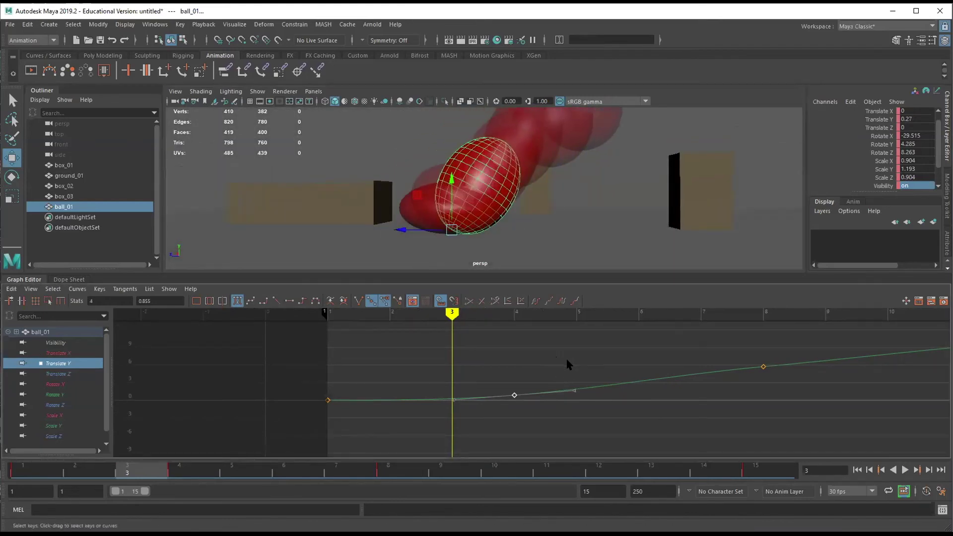
mouse_move(561, 260)
alt+mouse_down()
mouse_move(555, 249)
mouse_move(561, 262)
alt+mouse_up()
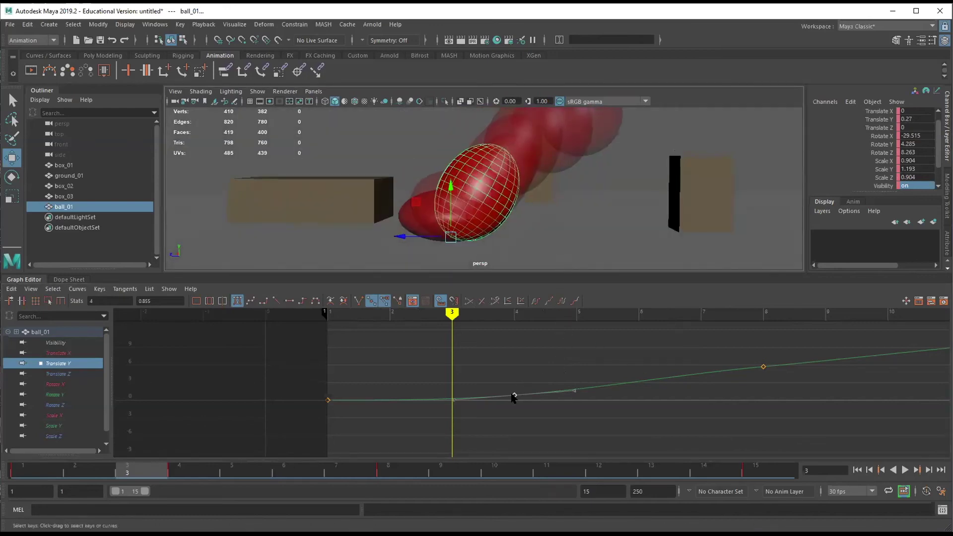
alt+middle_drag(587, 242, 561, 215)
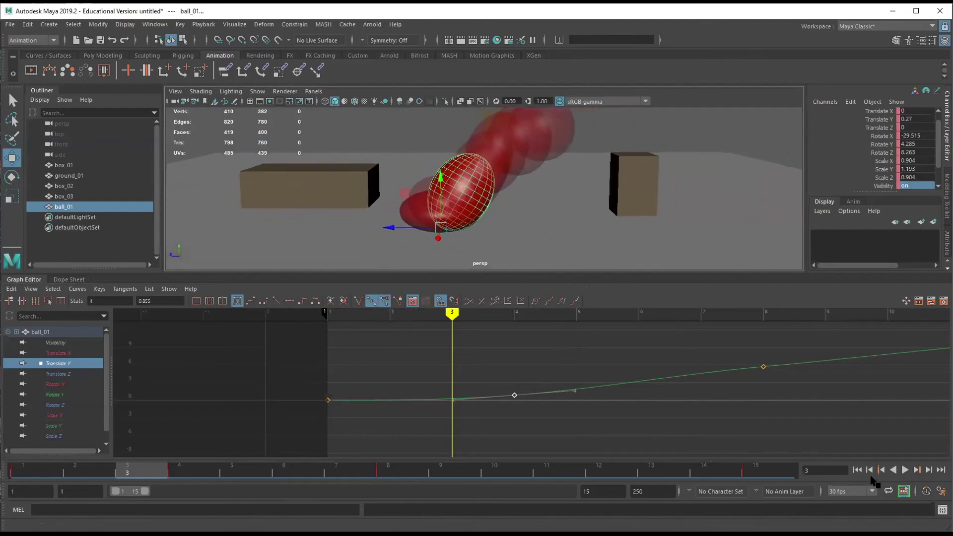
Play the ghosted bounce from frame 1 and review the adjusted motion from several camera angles
click(857, 470)
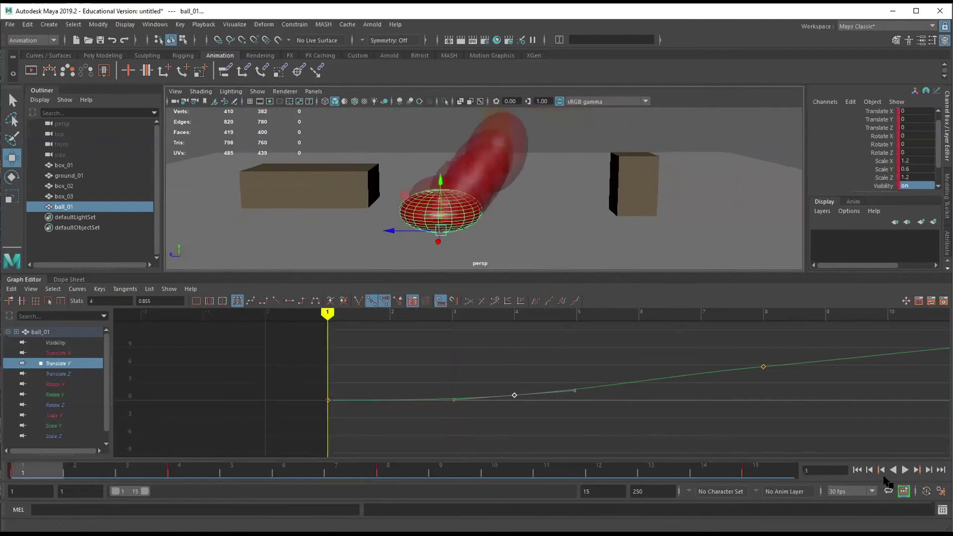
click(905, 470)
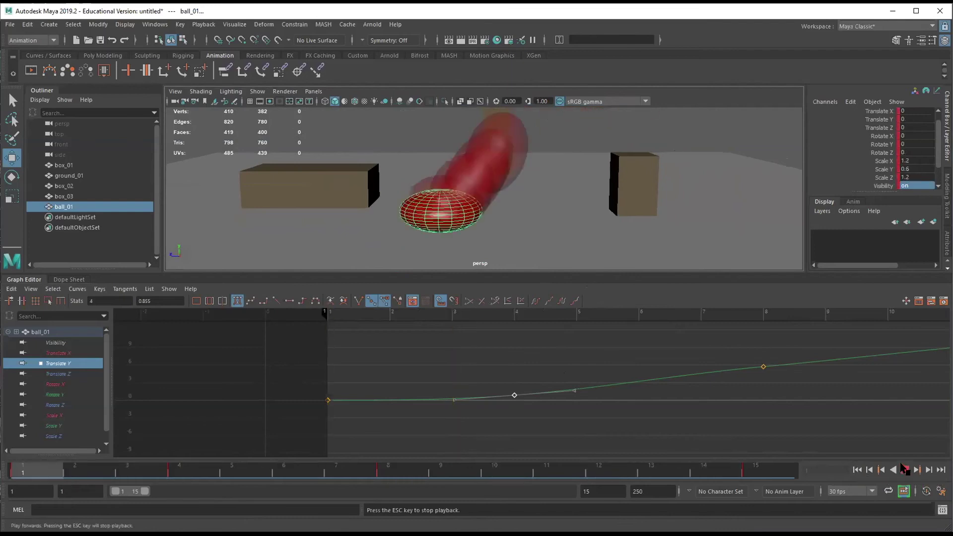
alt+drag(637, 251, 601, 208)
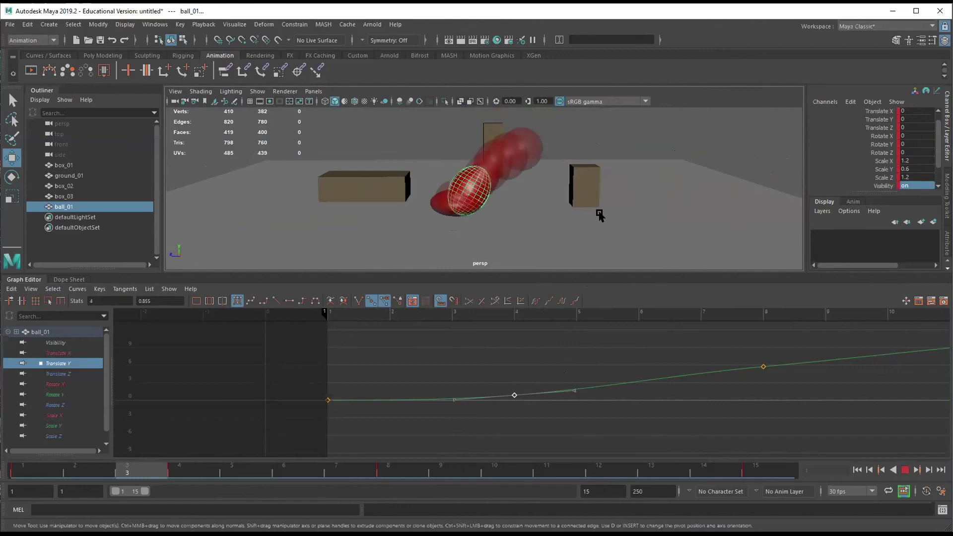
alt+drag(657, 198, 636, 196)
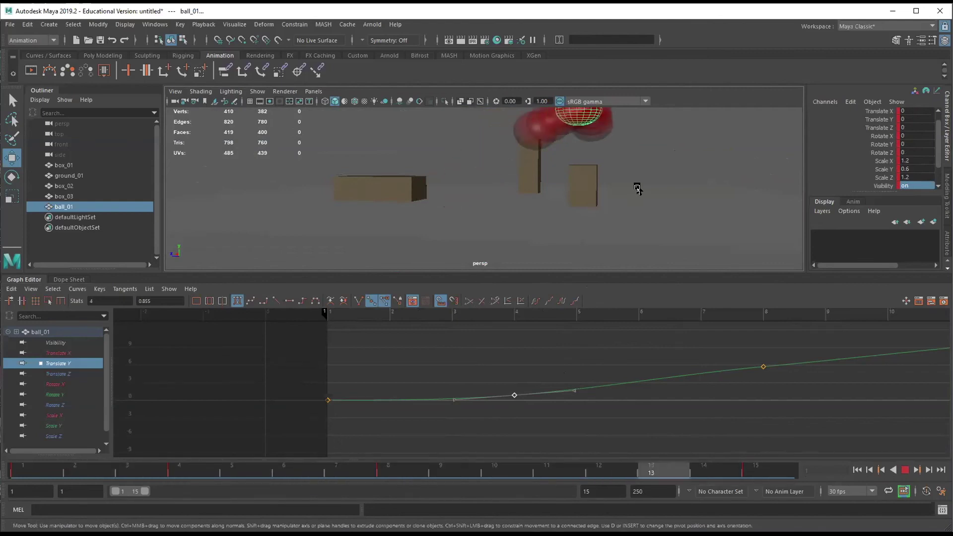
alt+drag(626, 201, 585, 162)
alt+right_drag(586, 161, 588, 179)
mouse_move(587, 178)
alt+mouse_down()
mouse_move(566, 198)
mouse_move(504, 219)
mouse_move(585, 189)
alt+mouse_up()
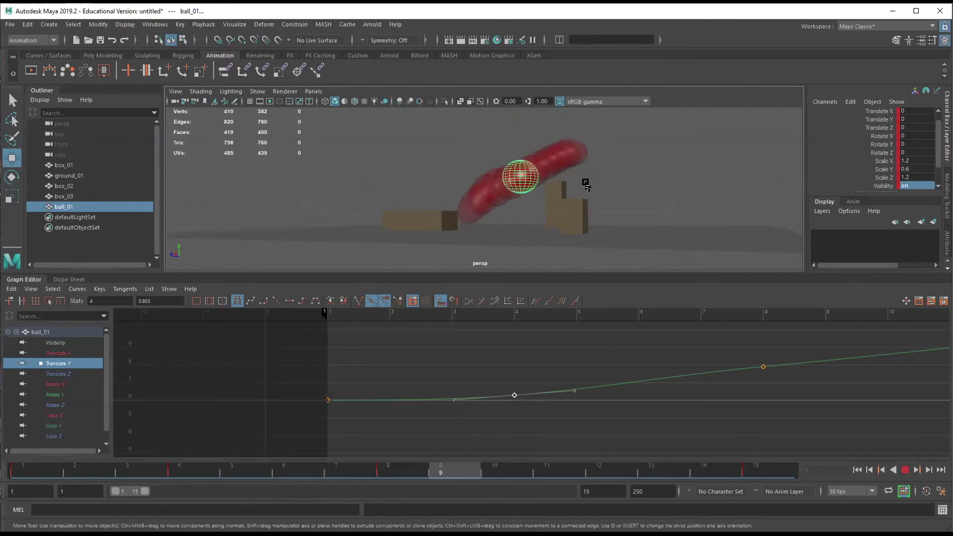
mouse_move(586, 184)
alt+mouse_down()
mouse_move(559, 185)
mouse_move(570, 185)
alt+mouse_up()
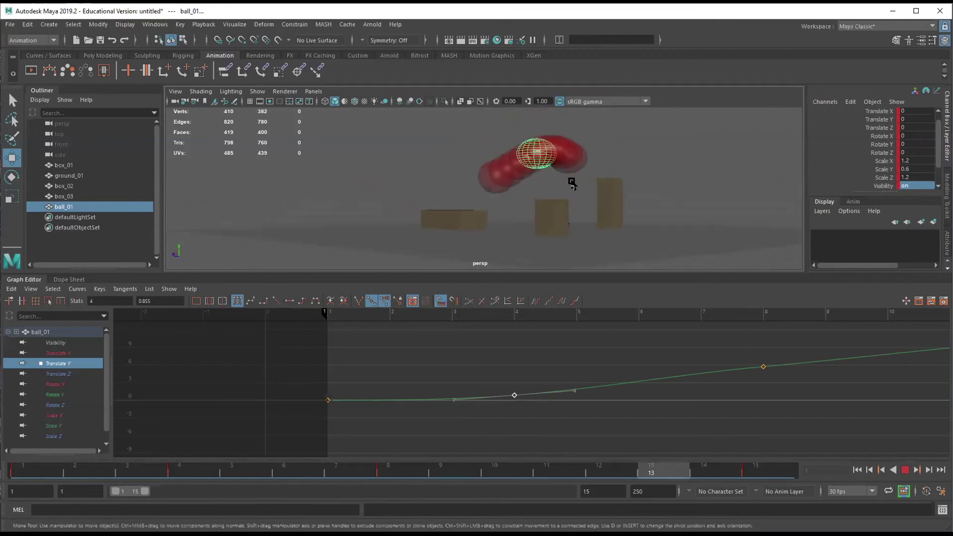
scroll(705, 364, down, 6)
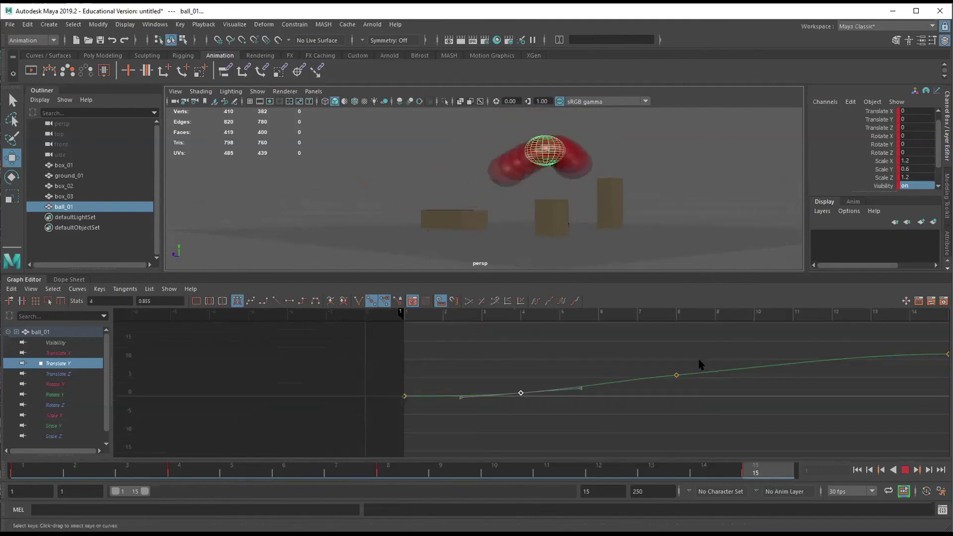
Stop playback and raise the ball's Translate Y key at frame 8 to about 8.417, checking the ghosted arc
alt+middle_drag(697, 358, 615, 350)
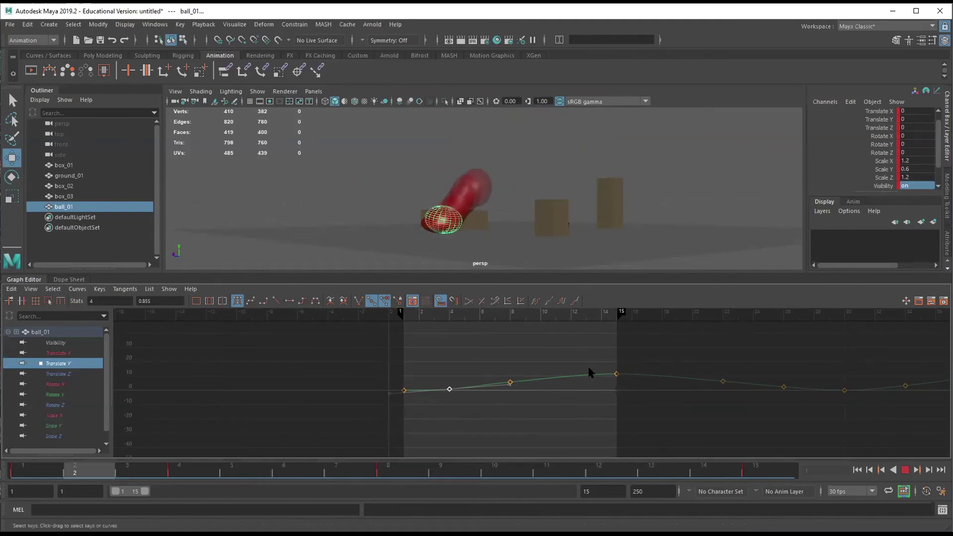
scroll(578, 374, up, 2)
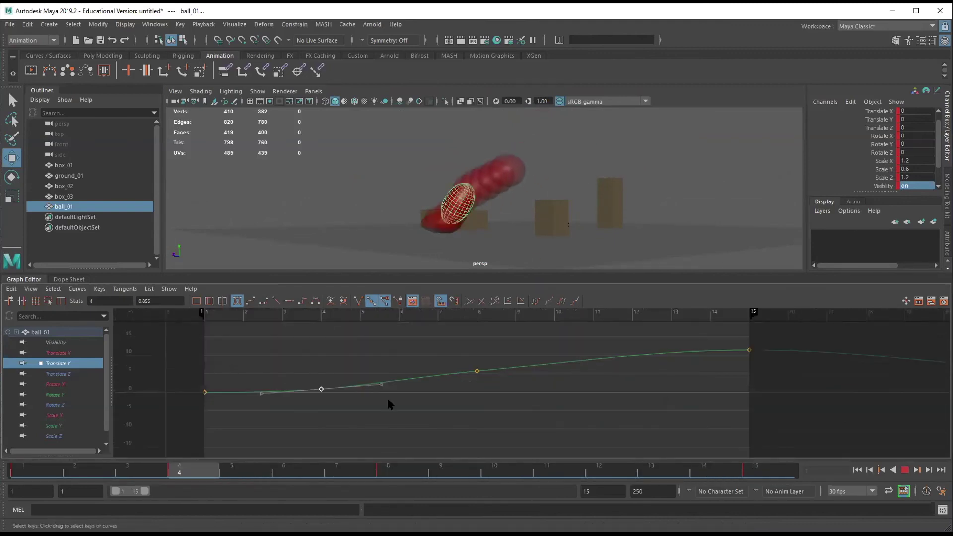
alt+middle_drag(595, 378, 502, 396)
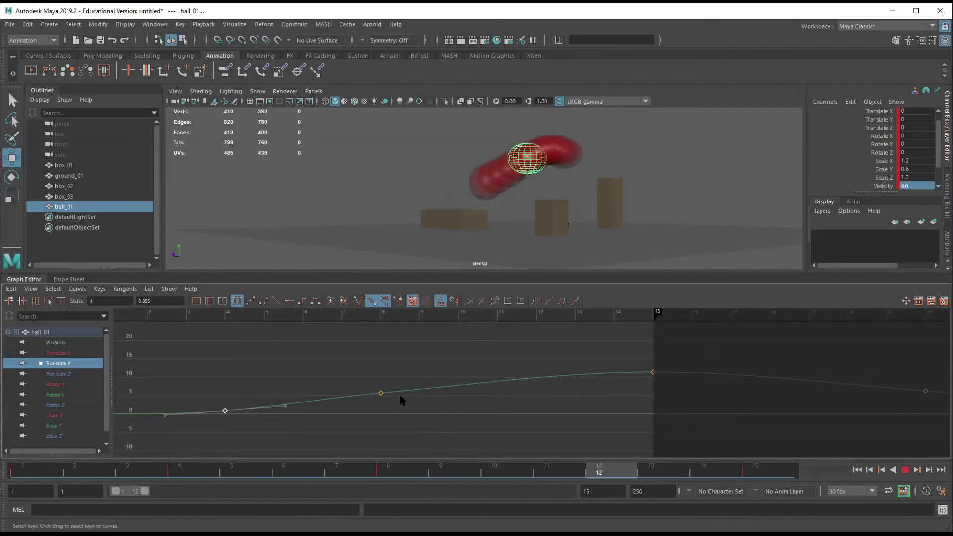
click(905, 470)
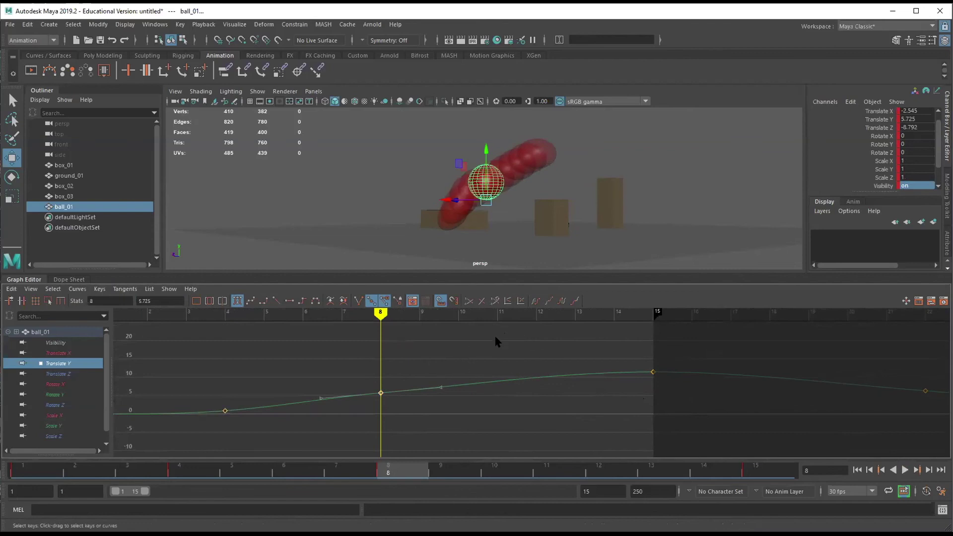
alt+drag(598, 180, 628, 167)
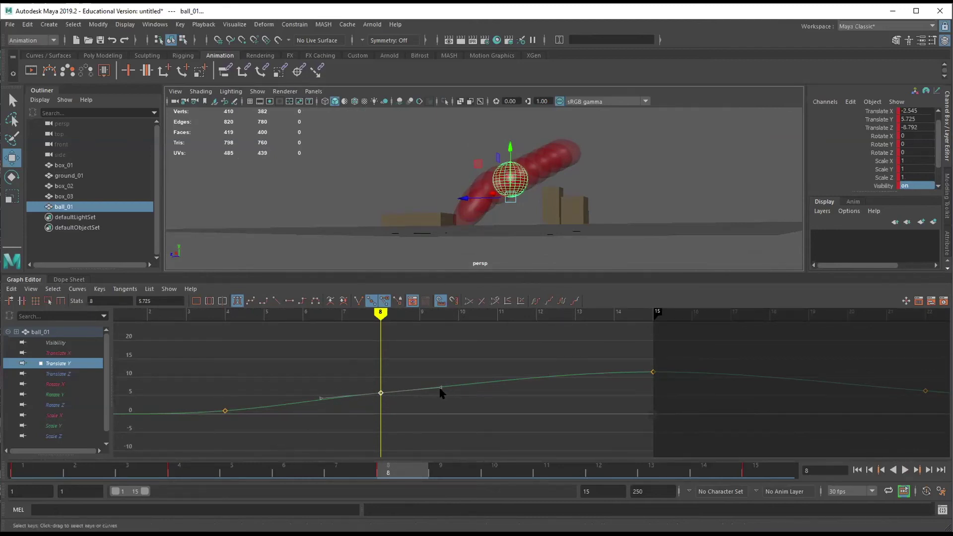
click(380, 392)
drag(380, 391, 380, 384)
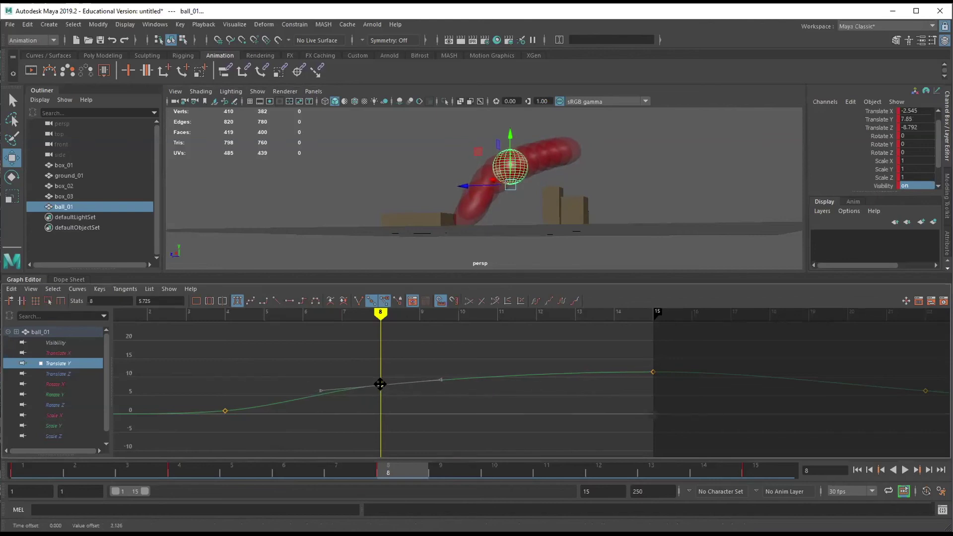
drag(380, 384, 381, 382)
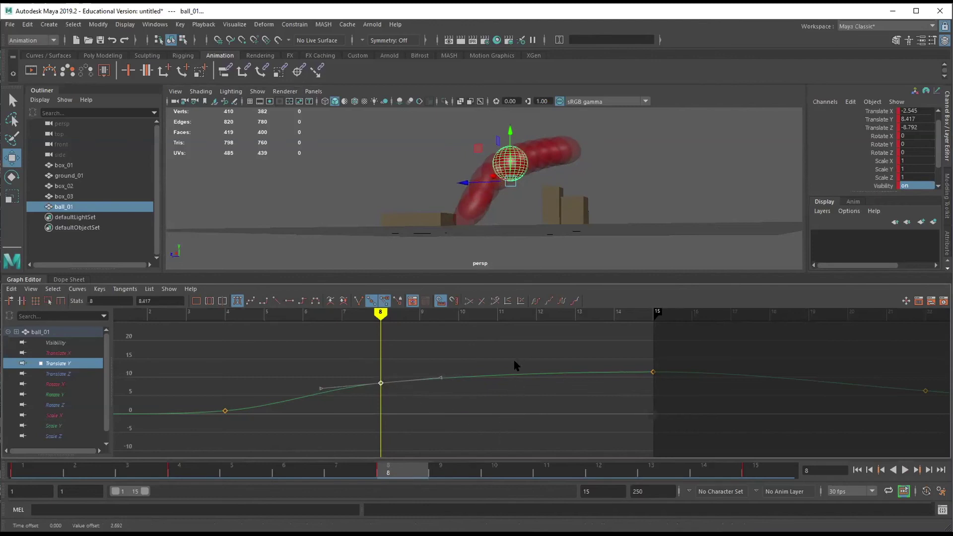
alt+drag(581, 263, 608, 219)
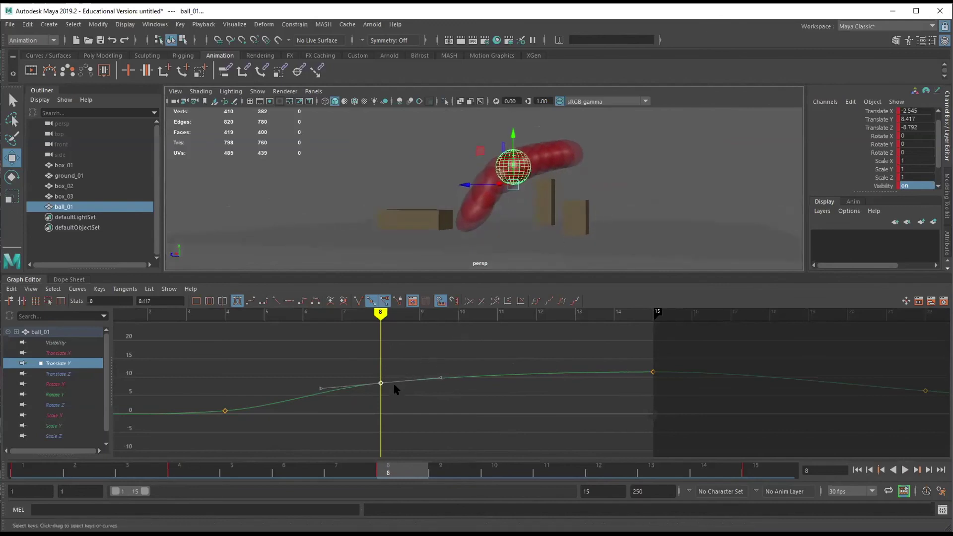
Undo the Translate Y key's shift off frame 8, and move all of the ball's frame 8 keys to frame 9 in the Dope Sheet
drag(380, 383, 407, 380)
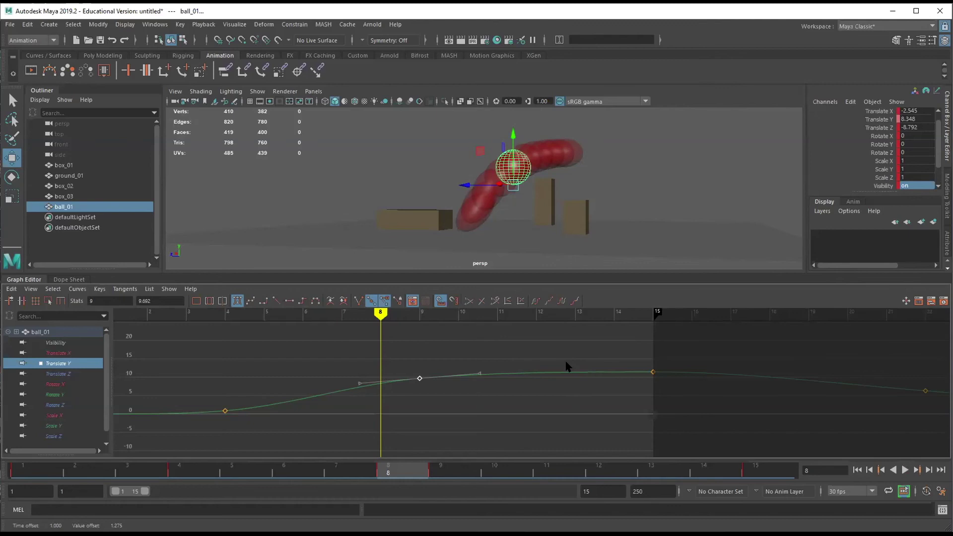
key(ctrl+z)
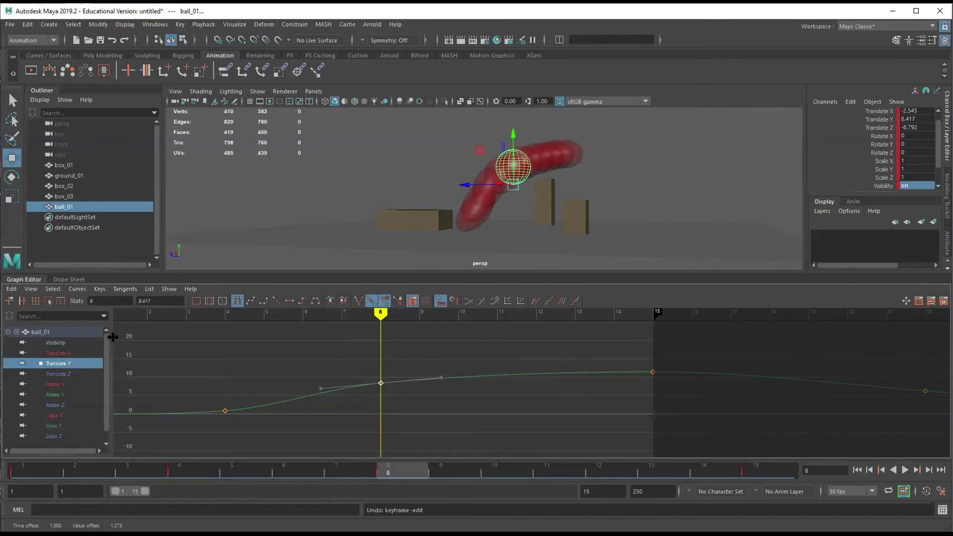
click(67, 280)
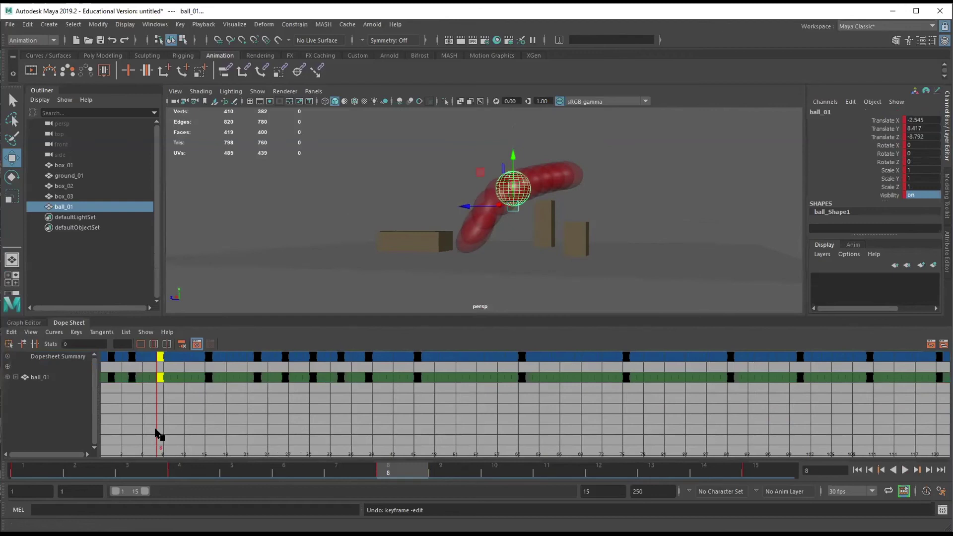
drag(159, 378, 166, 378)
click(167, 377)
drag(158, 377, 151, 377)
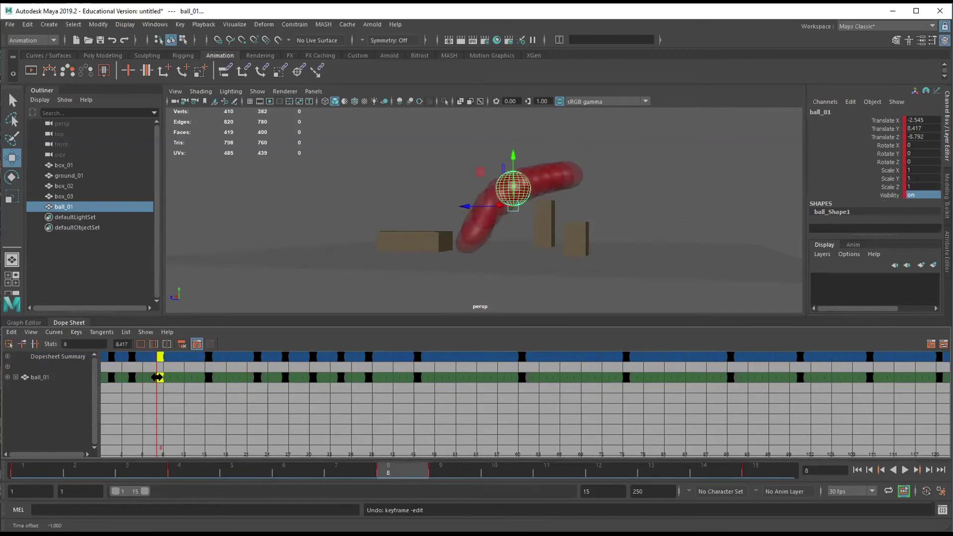
click(42, 378)
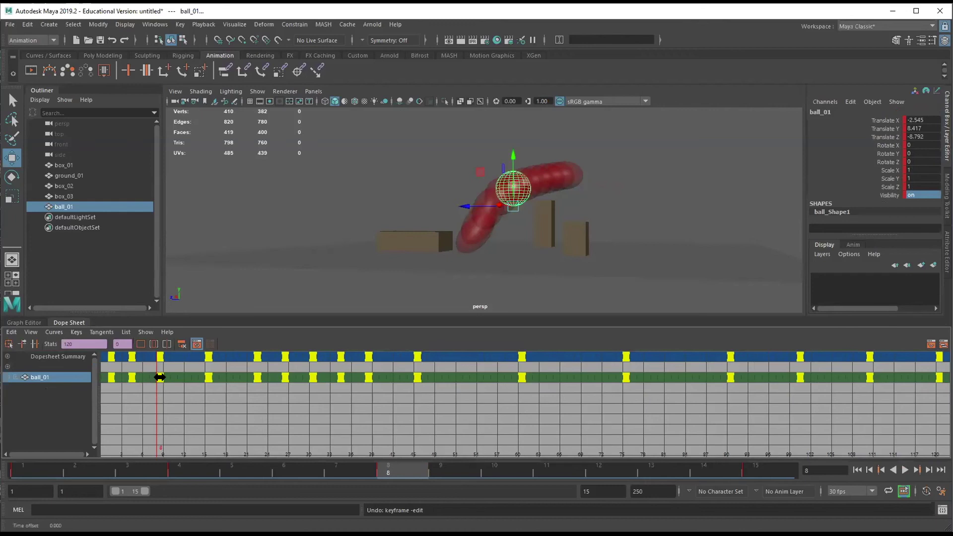
mouse_move(165, 391)
mouse_down()
mouse_move(161, 353)
mouse_move(163, 381)
mouse_up()
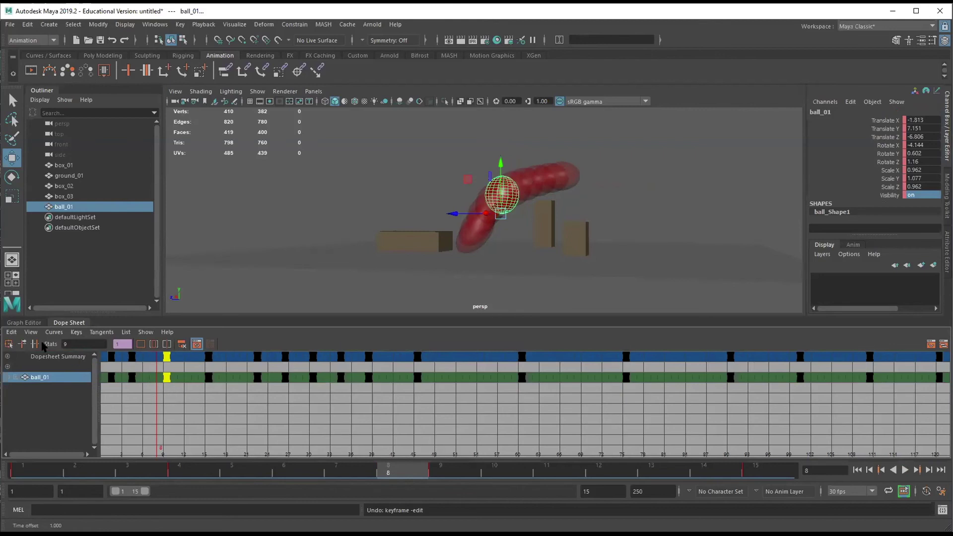
click(29, 323)
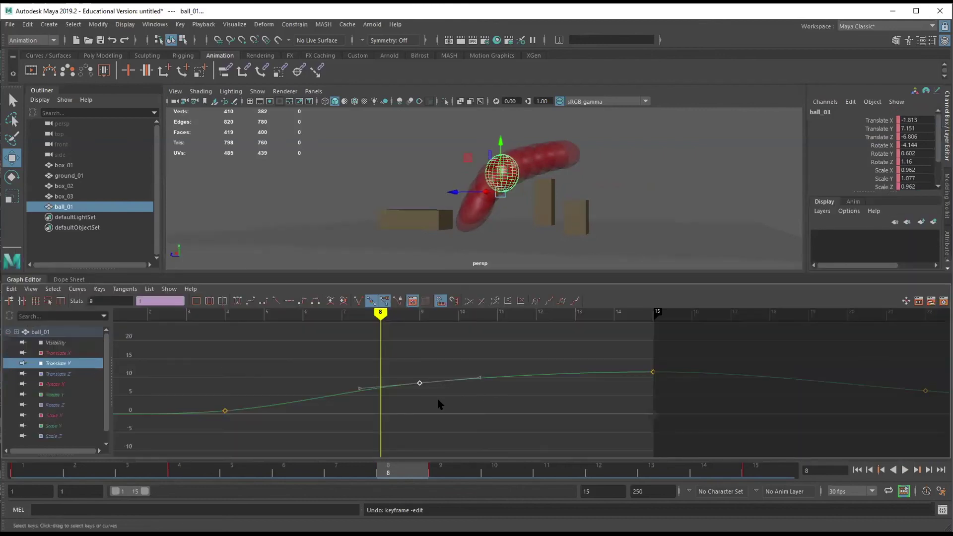
Go to frame 9 and raise the Translate Y key there to about 8.842, checking the arc from several angles
click(359, 380)
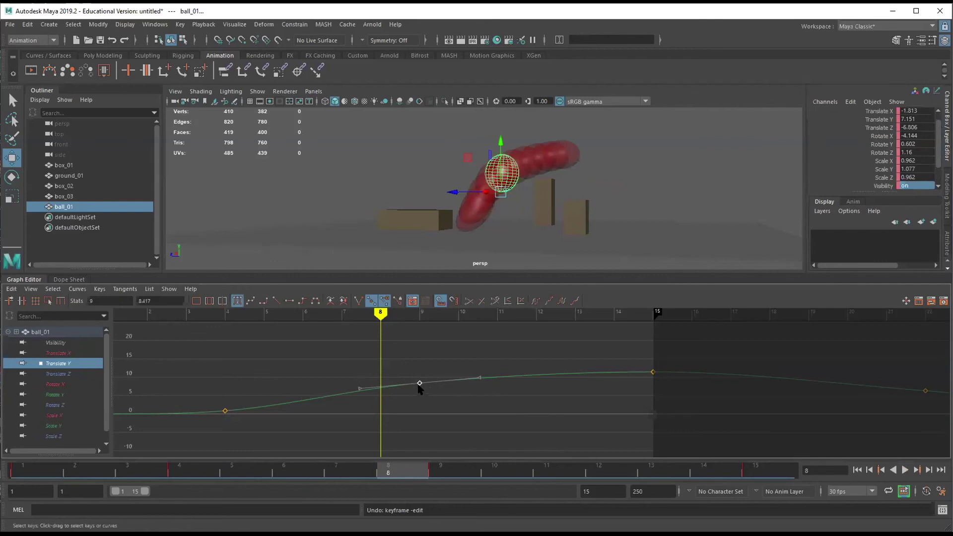
click(420, 314)
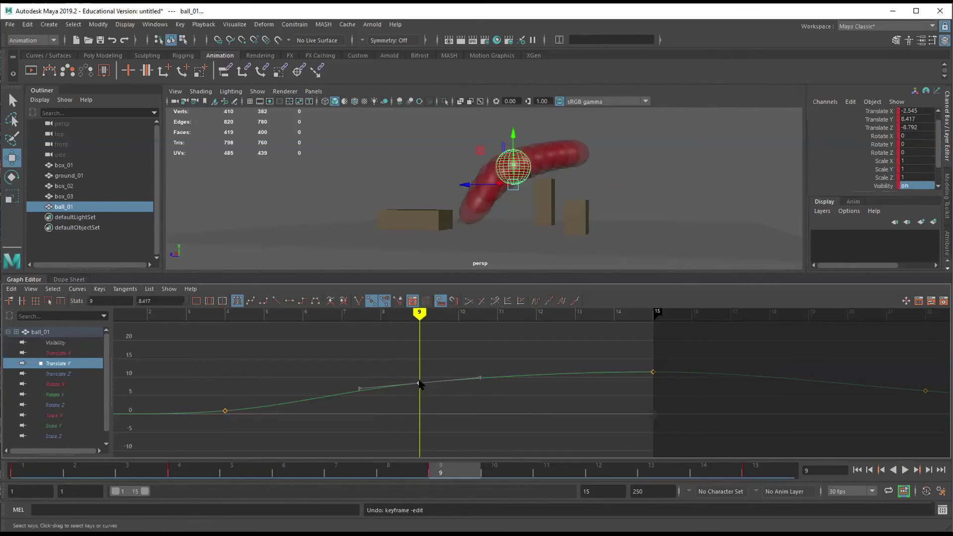
drag(420, 385, 419, 381)
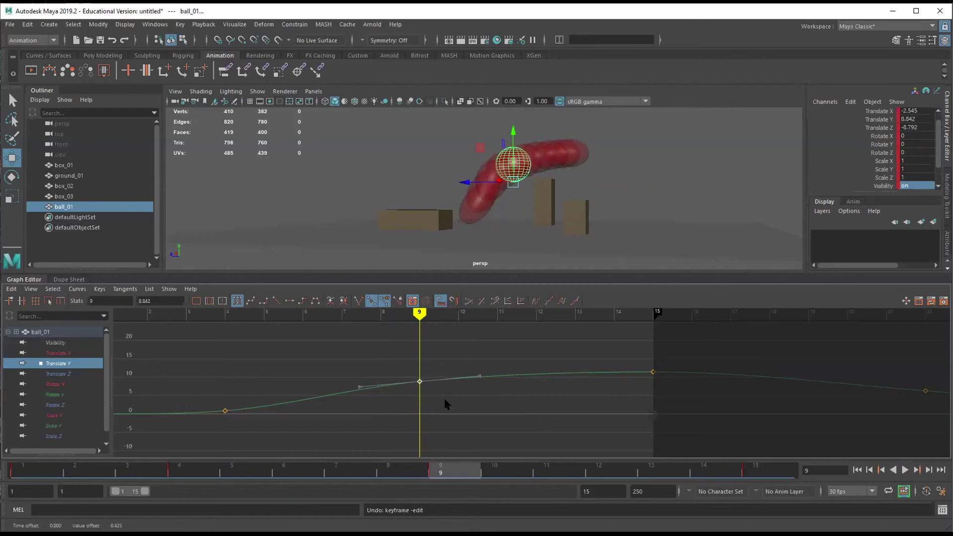
alt+drag(615, 162, 602, 147)
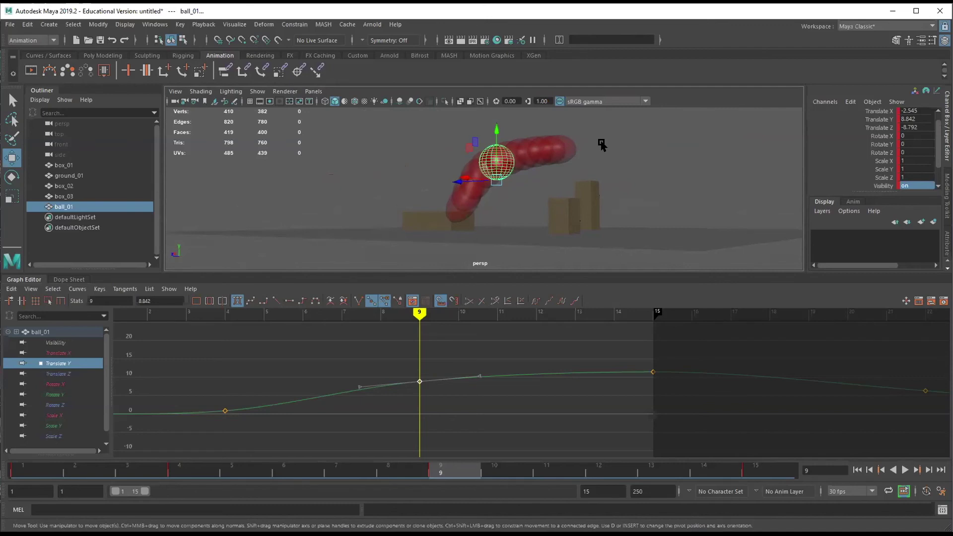
mouse_move(580, 180)
alt+mouse_down()
mouse_move(571, 185)
mouse_move(575, 204)
mouse_move(569, 178)
alt+mouse_up()
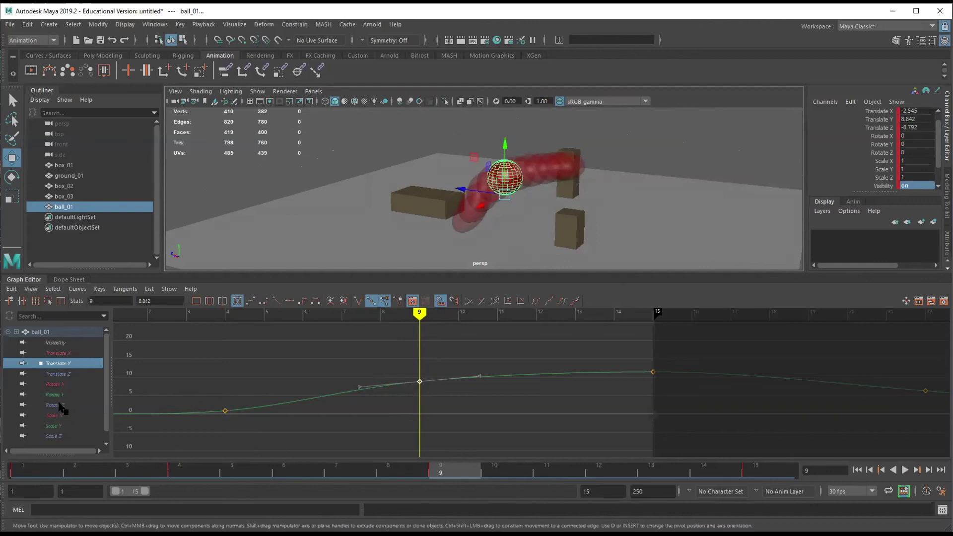
Isolate the rotation curves, tilt the ball at frame 9 to about X -11, Y 0.8, Z 5.4 along its path, and key it
drag(62, 385, 64, 405)
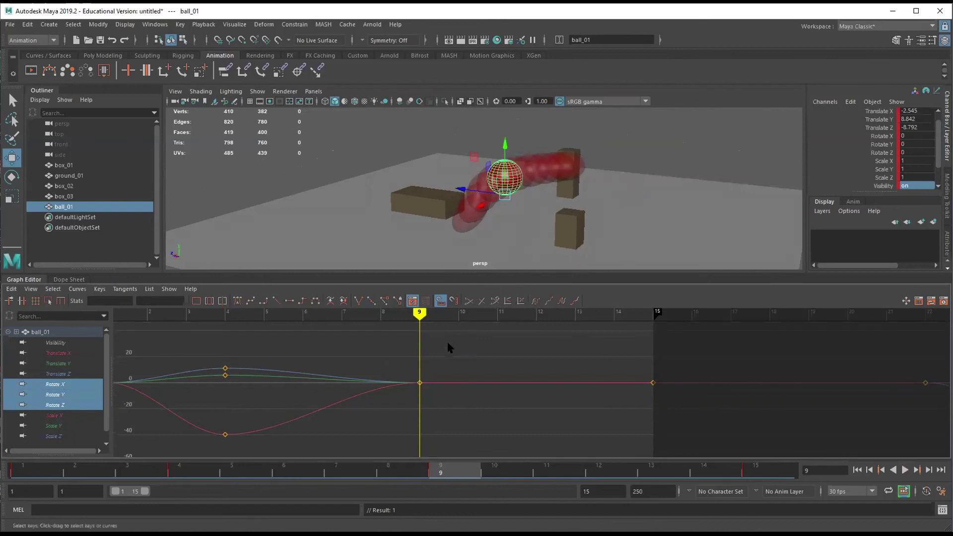
click(519, 178)
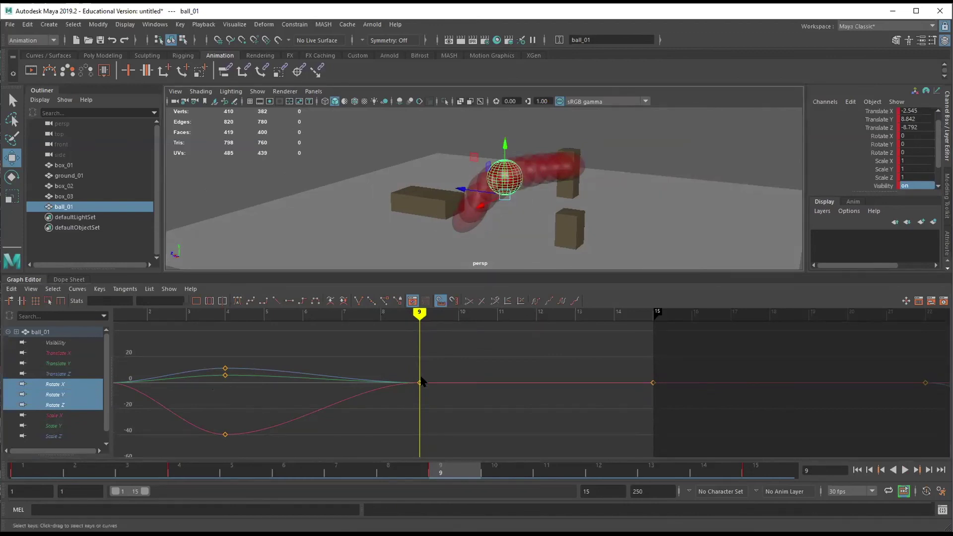
alt+drag(527, 176, 640, 211)
key(e)
drag(521, 165, 611, 203)
drag(528, 157, 526, 159)
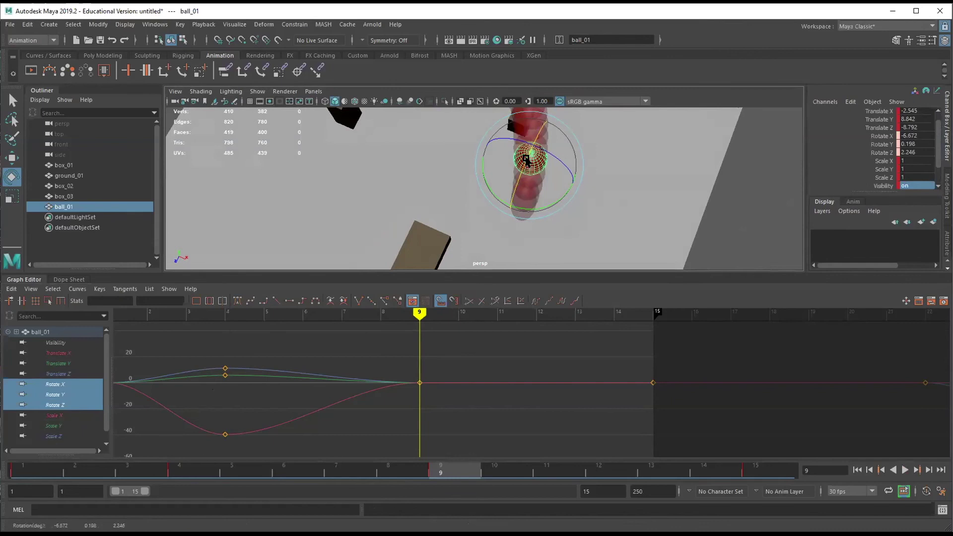
alt+drag(621, 185, 617, 153)
click(523, 206)
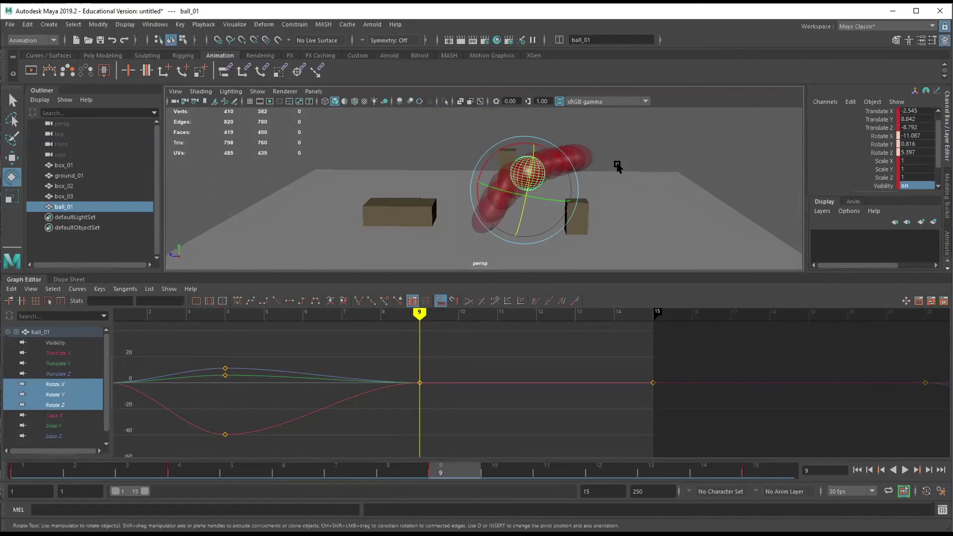
click(518, 169)
key(s)
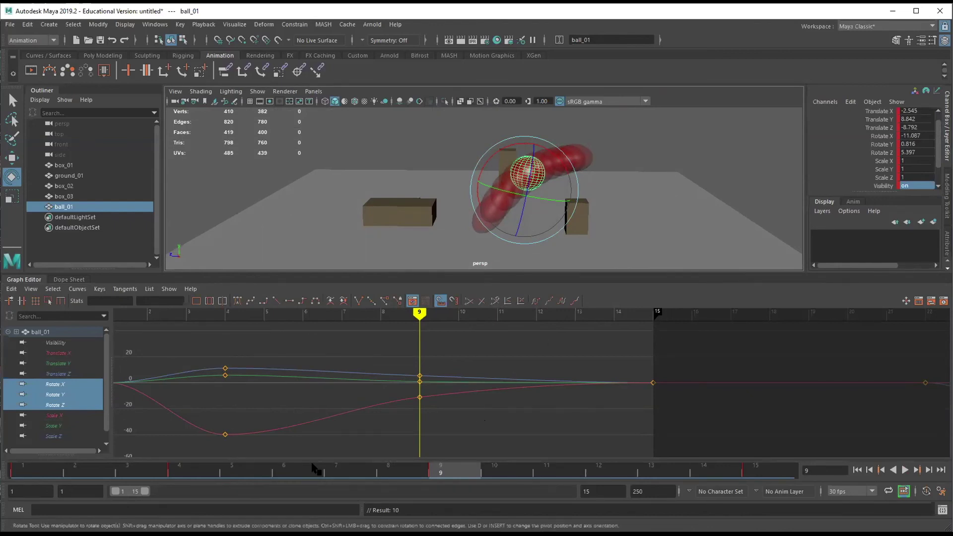
At frame 15, isolate the Translate Y curve and raise its key to about 12.6 for a higher bounce peak
key(.)
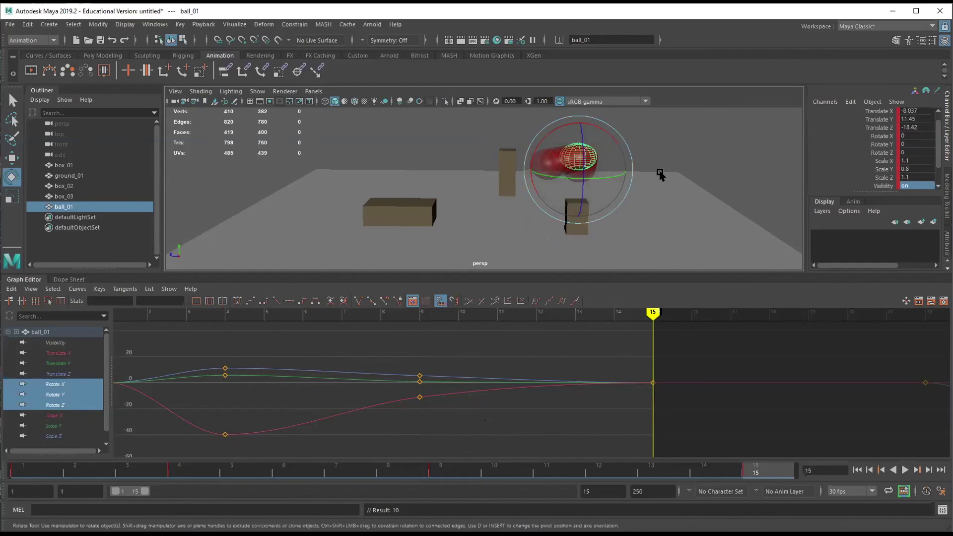
alt+drag(660, 174, 620, 170)
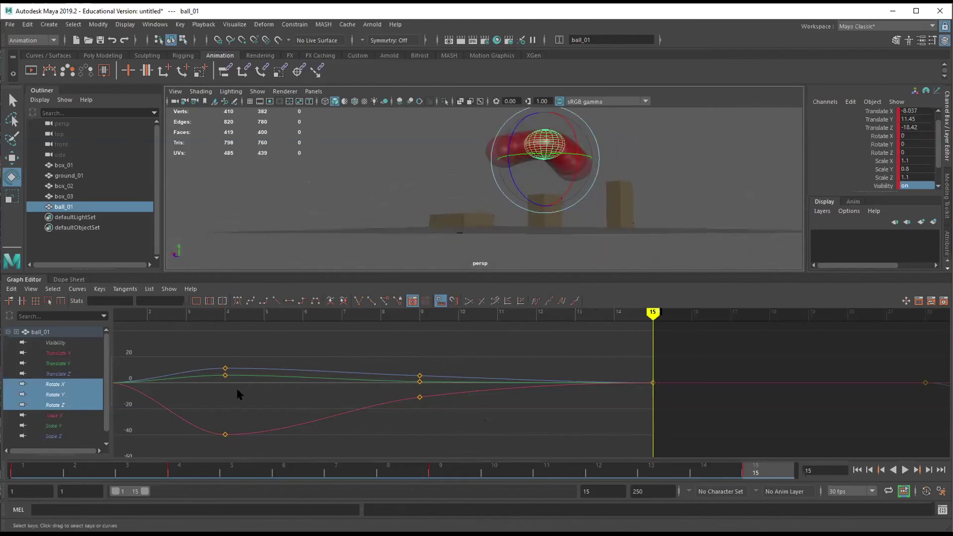
click(57, 364)
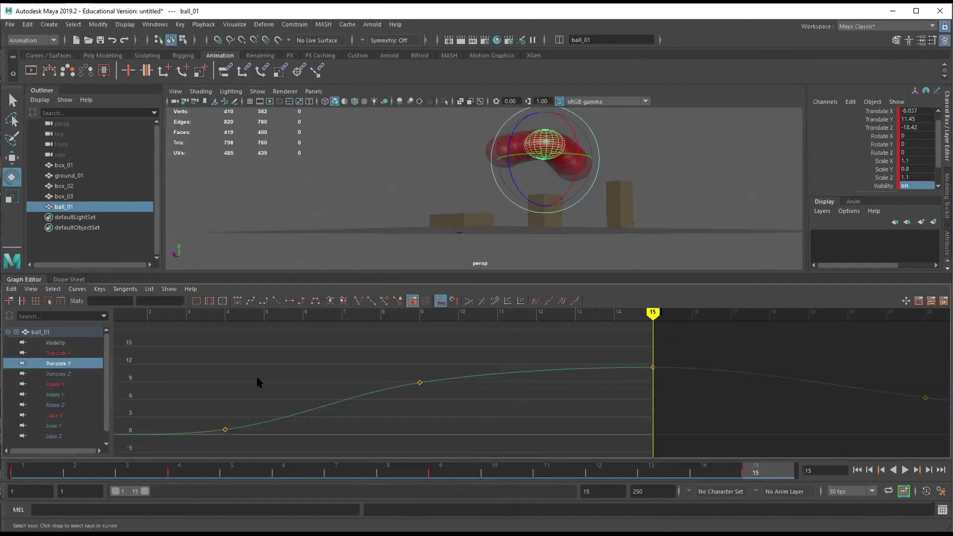
alt+middle_drag(613, 351, 446, 335)
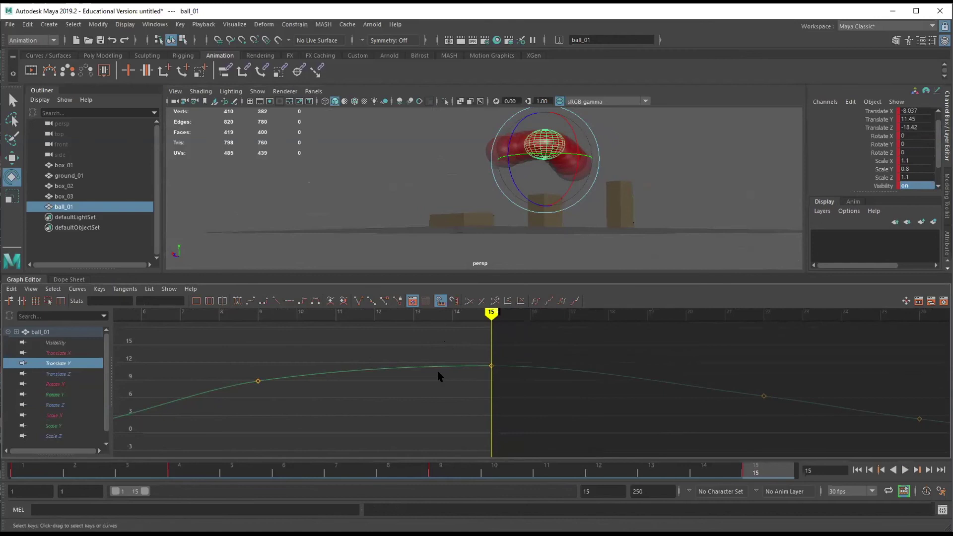
drag(499, 379, 457, 334)
key(w)
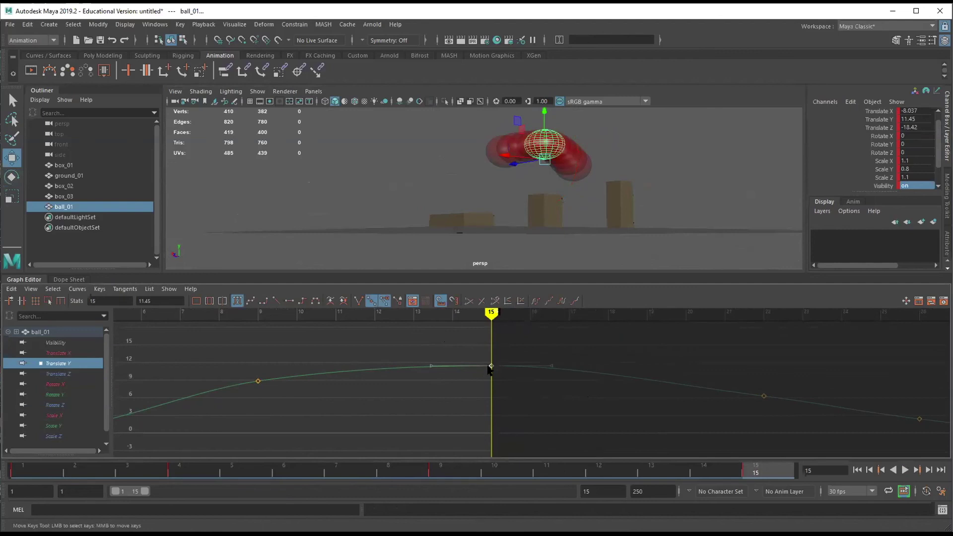
middle_drag(489, 369, 488, 358)
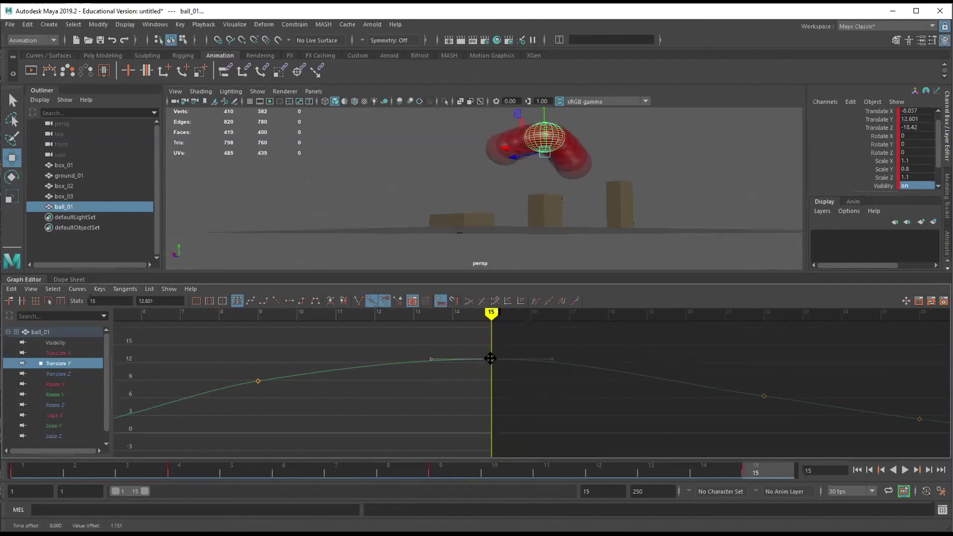
mouse_move(591, 177)
alt+mouse_down()
mouse_move(577, 178)
mouse_move(615, 183)
mouse_move(546, 184)
mouse_move(591, 185)
alt+mouse_up()
Examine the Translate Y curve around the bounce peak and fine-tune its frame 15 key to about 12.867
mouse_move(481, 382)
alt+right_down()
mouse_move(492, 382)
mouse_move(465, 349)
mouse_move(529, 413)
mouse_move(451, 389)
mouse_move(526, 327)
mouse_move(496, 377)
alt+right_up()
alt+middle_drag(496, 377, 401, 372)
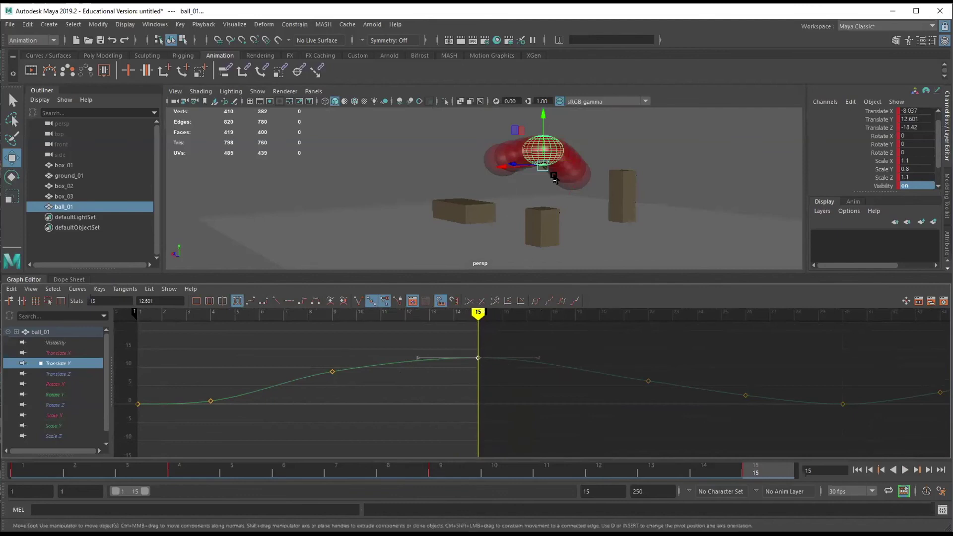
alt+right_drag(491, 329, 485, 349)
alt+middle_drag(485, 349, 580, 385)
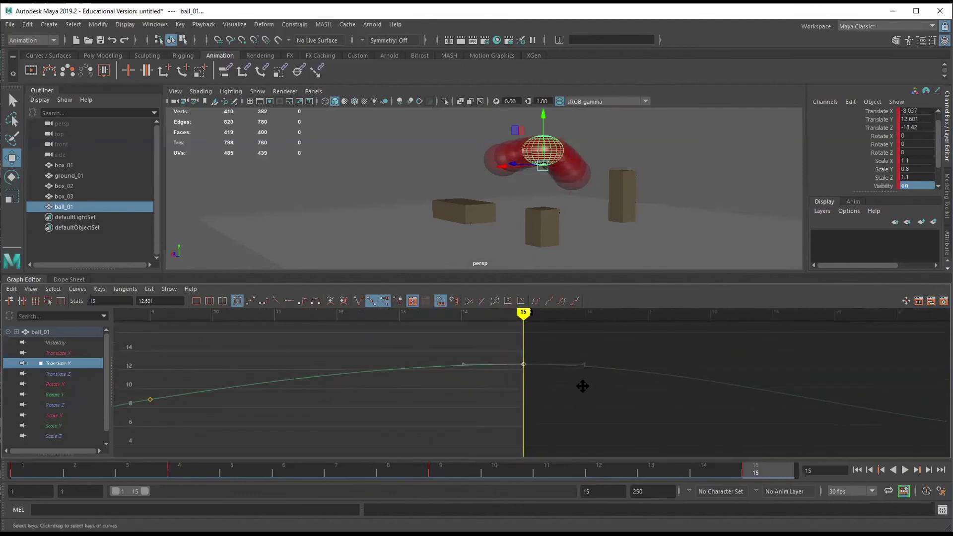
alt+right_drag(525, 365, 445, 385)
alt+middle_drag(445, 385, 302, 384)
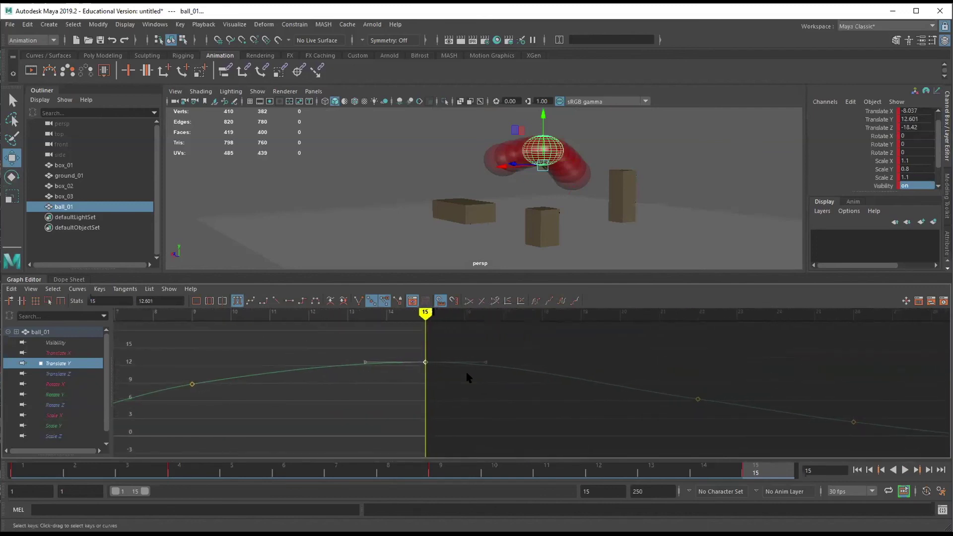
click(425, 362)
drag(424, 361, 424, 359)
alt+middle_drag(372, 417, 458, 417)
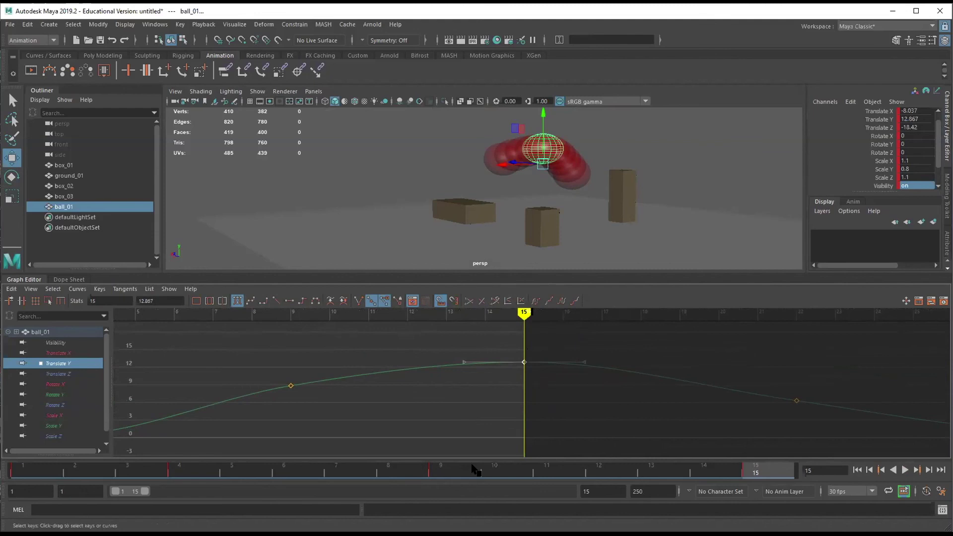
Extend the playback range to frame 30 and update the ball's ghosting to a step size of 2, viewing the arc from a lower angle
drag(145, 492, 173, 495)
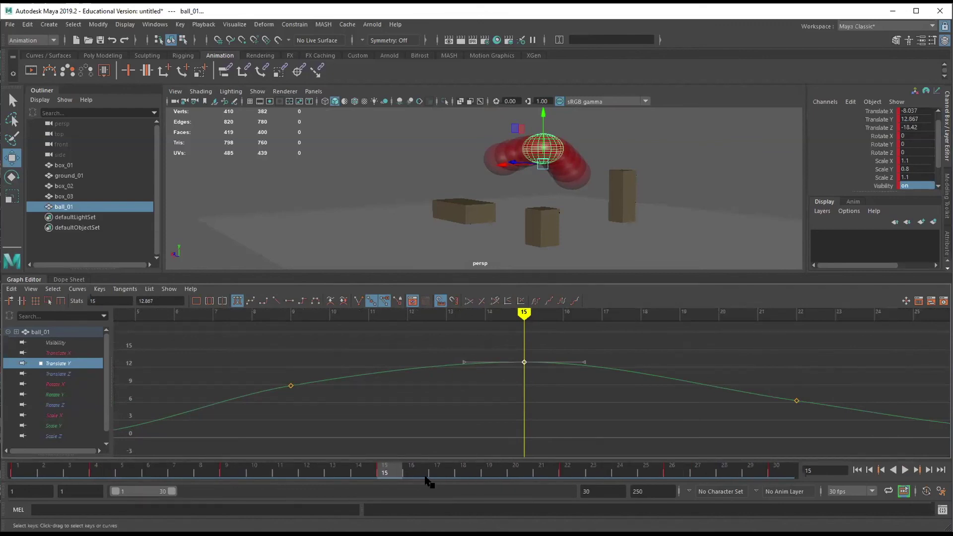
alt+middle_drag(563, 200, 591, 230)
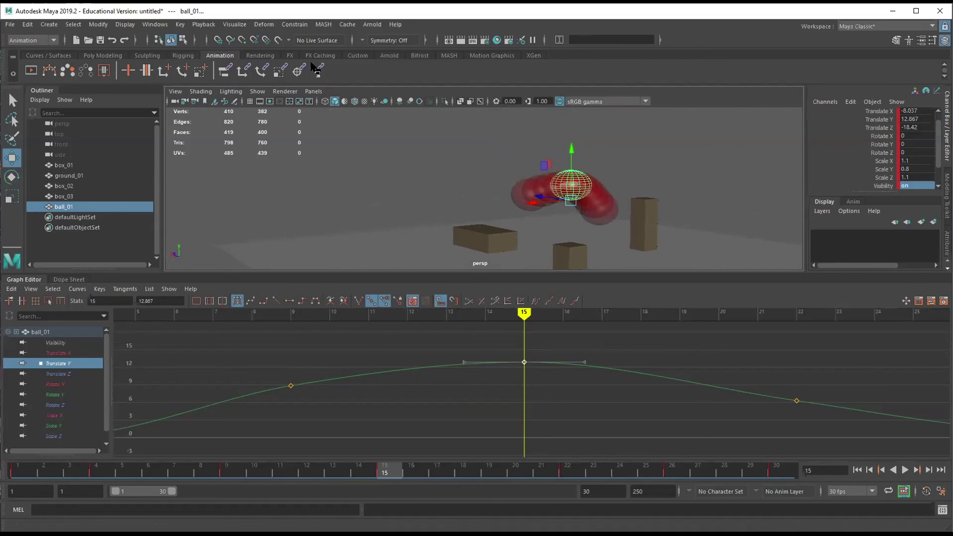
click(234, 25)
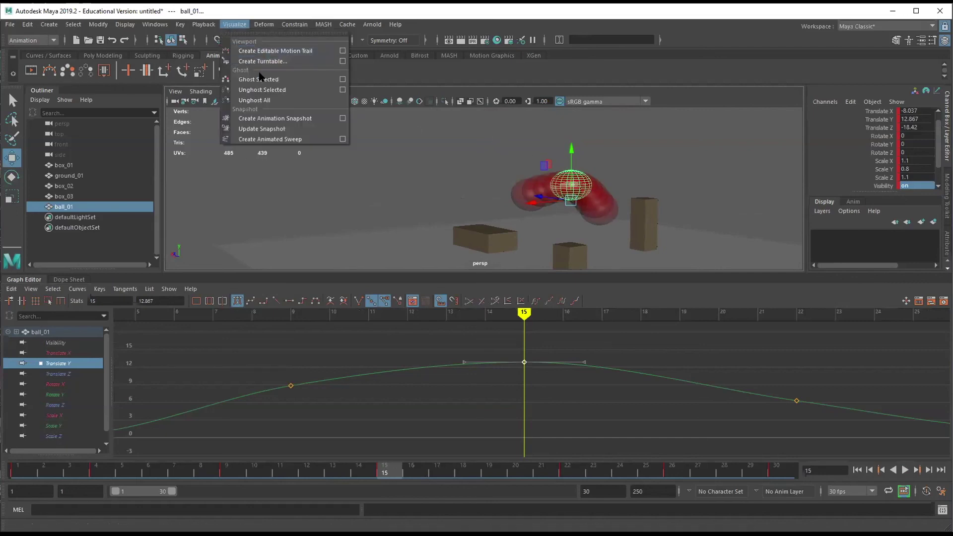
click(342, 79)
drag(749, 82, 318, 84)
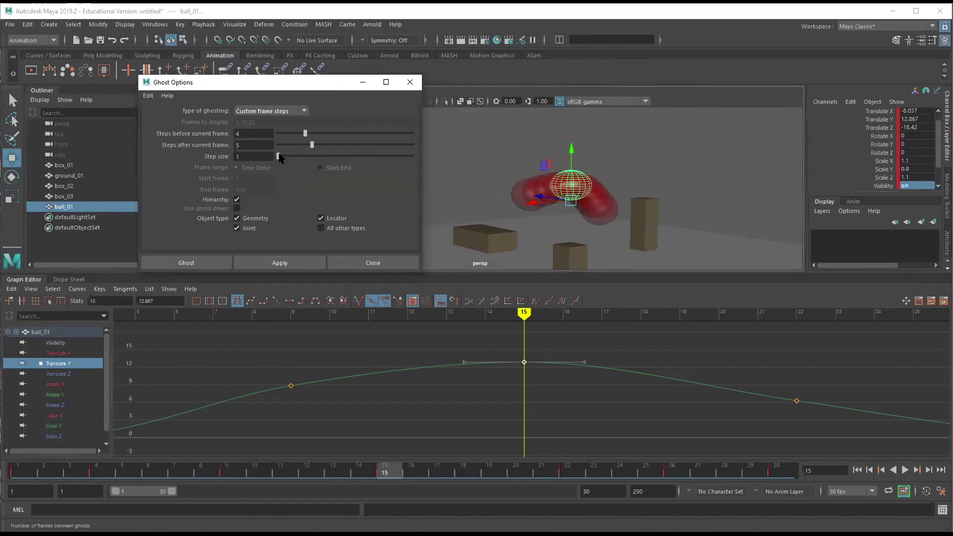
drag(279, 158, 294, 158)
click(279, 263)
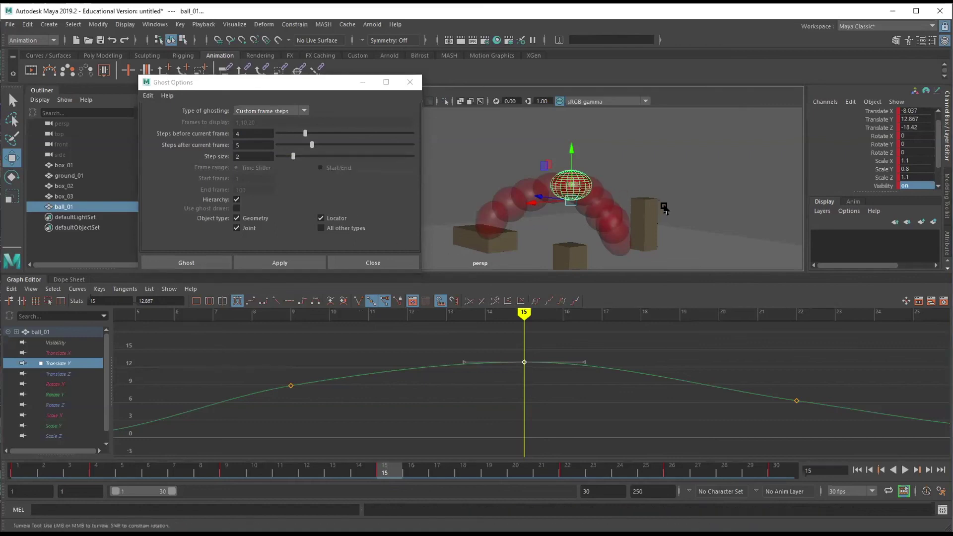
alt+drag(664, 209, 642, 171)
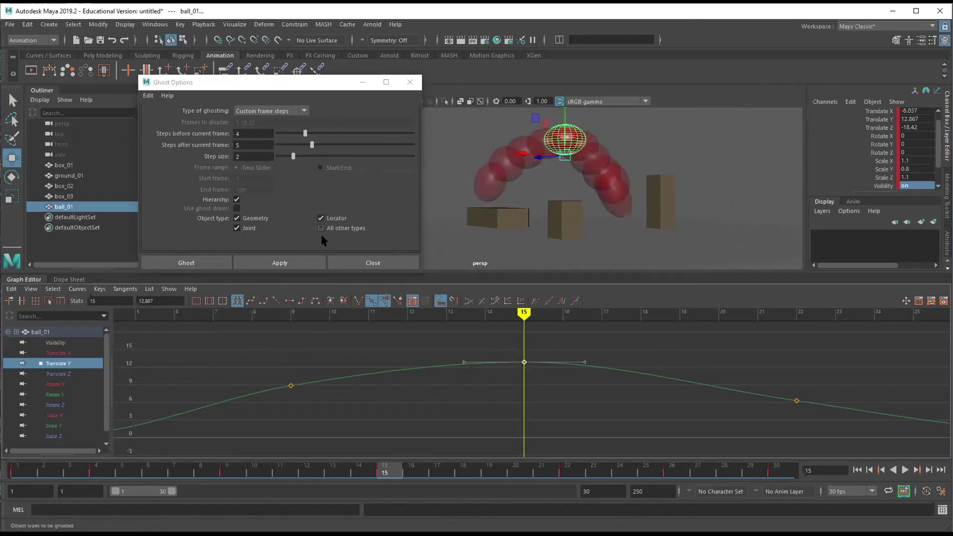
click(356, 263)
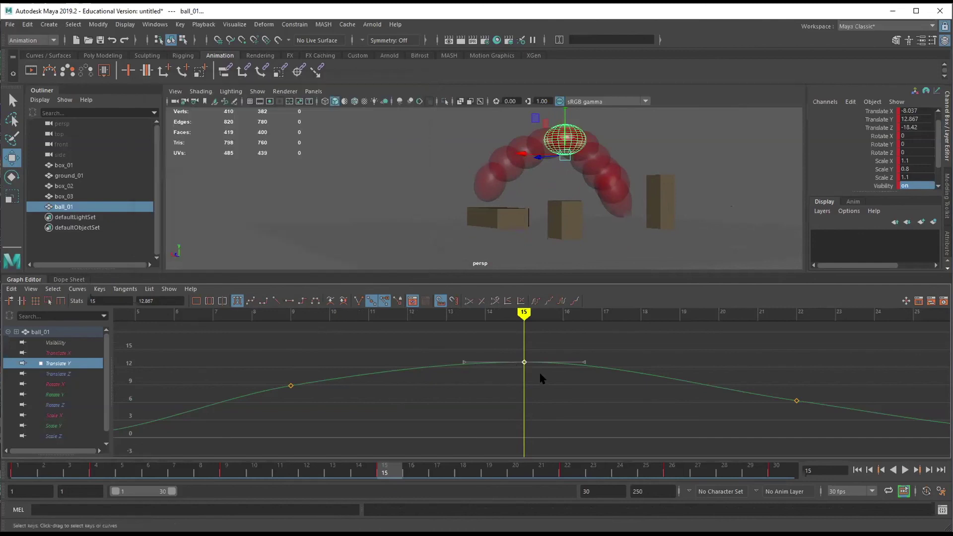
Try tilting the outgoing tangent handle of the frame 15 Translate Y key, undoing each change
right_click(526, 363)
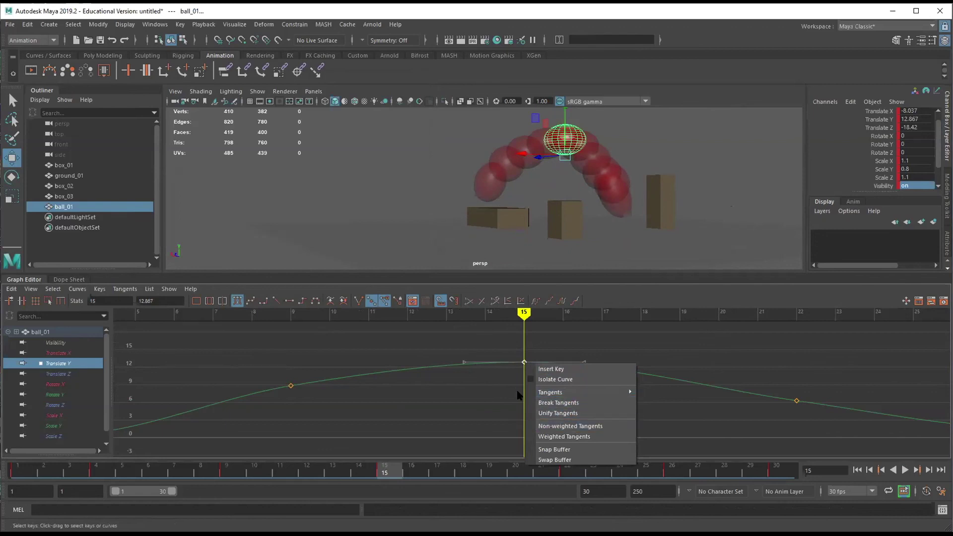
click(608, 330)
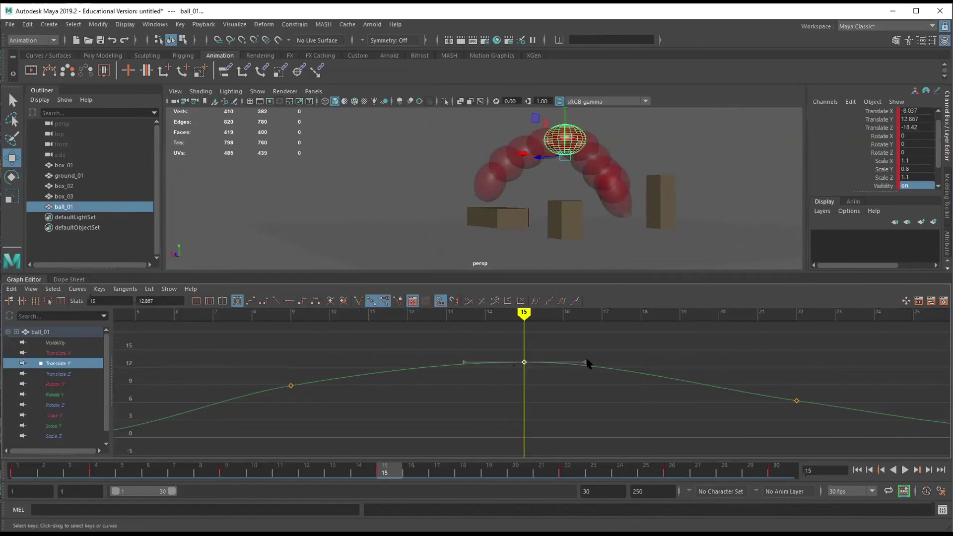
click(583, 361)
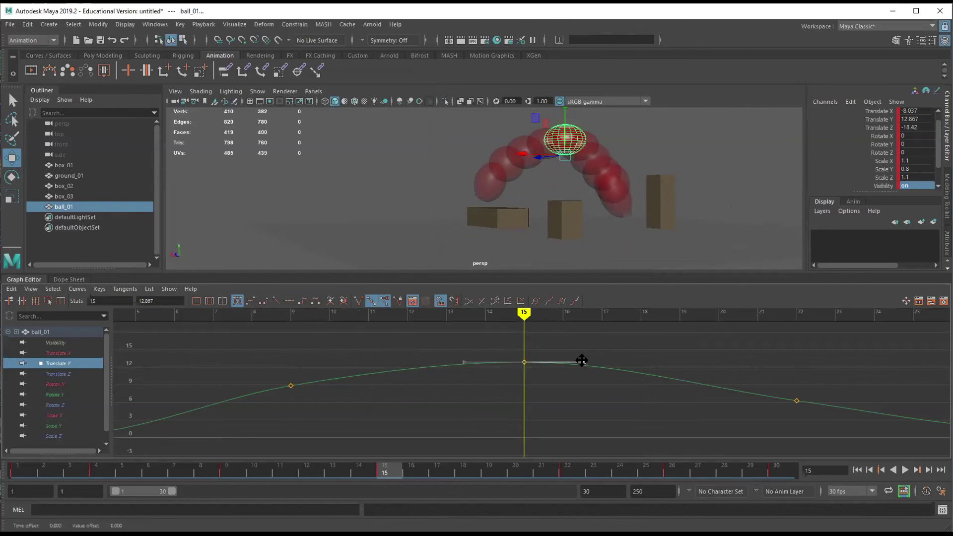
drag(580, 358, 651, 392)
key(ctrl+z)
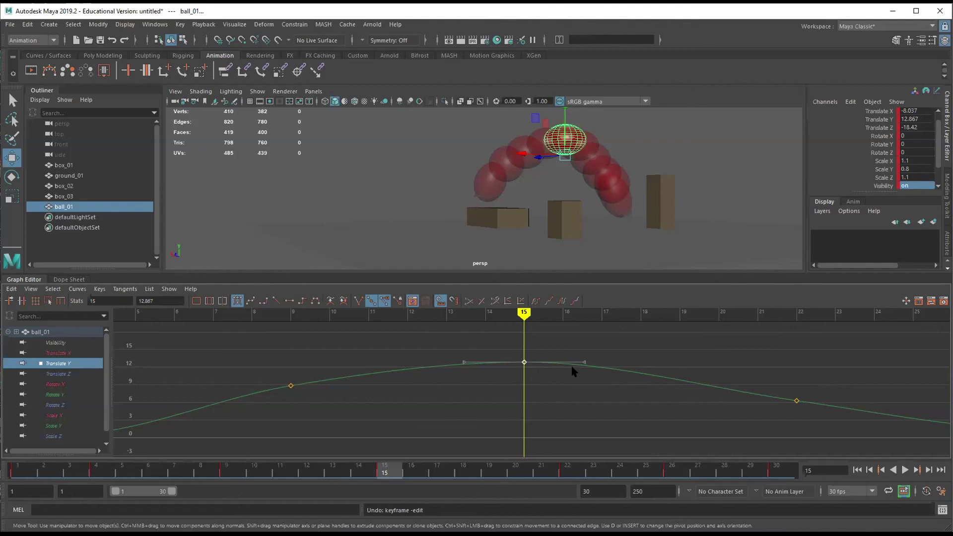
drag(582, 361, 591, 350)
key(ctrl+z)
Break the tangents of the frame 15 Translate Y key and make the curve's tangents weighted
right_click(525, 364)
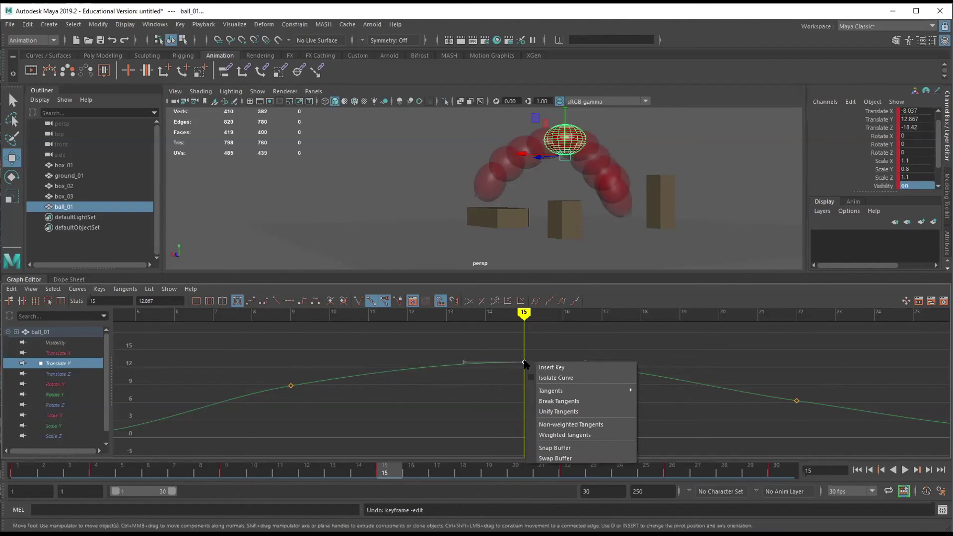
click(562, 402)
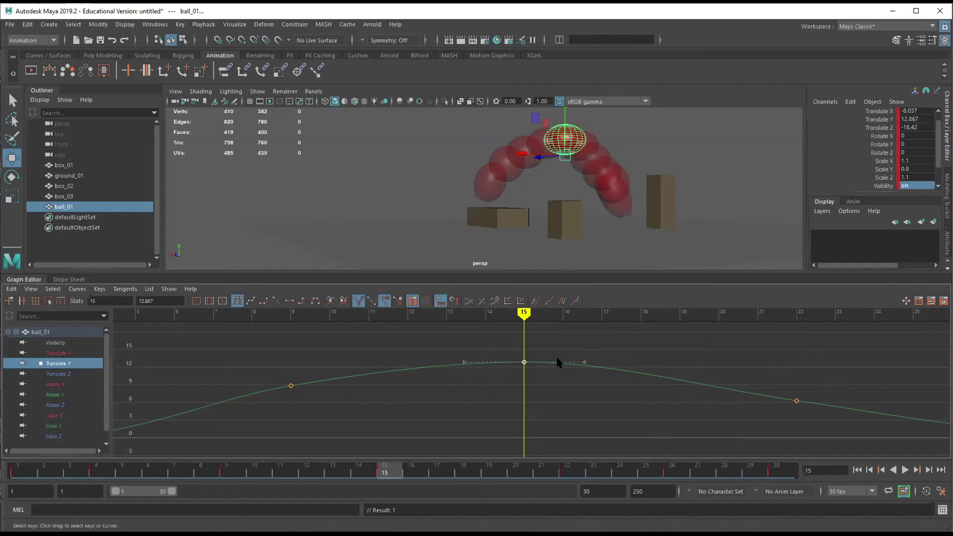
drag(583, 362, 620, 361)
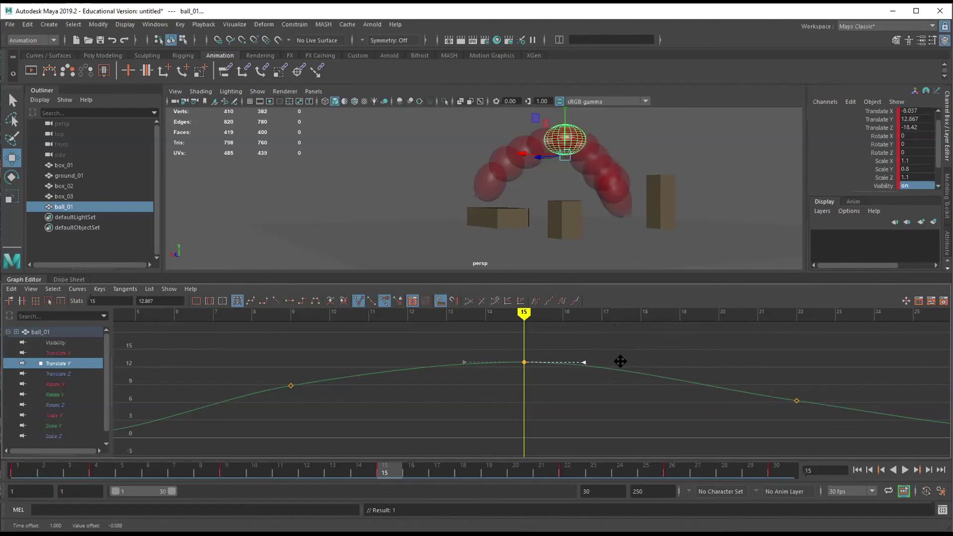
key(ctrl+z)
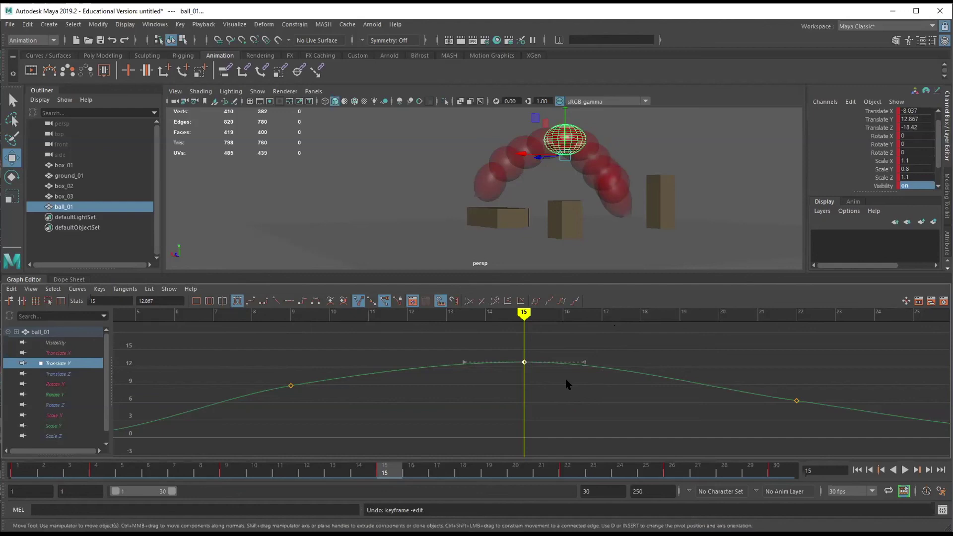
right_click(524, 363)
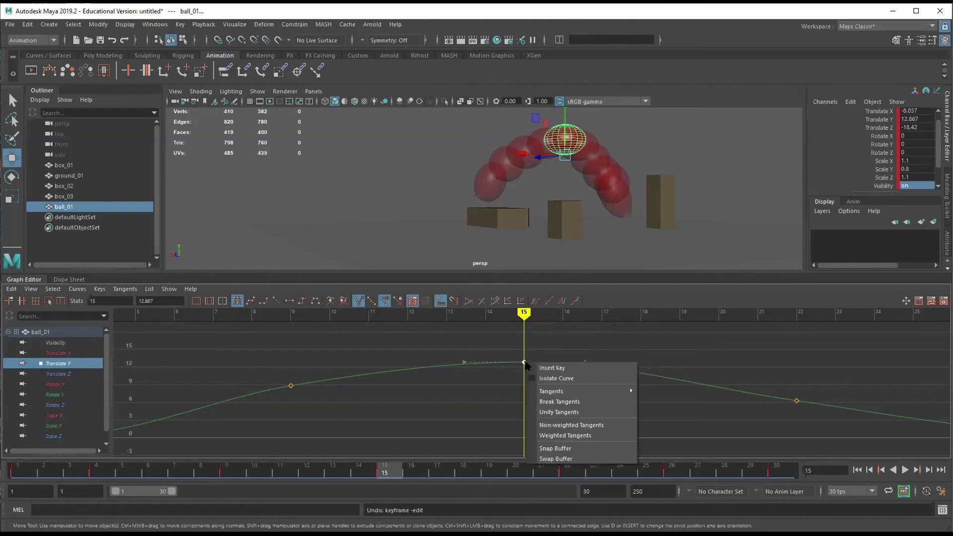
click(550, 436)
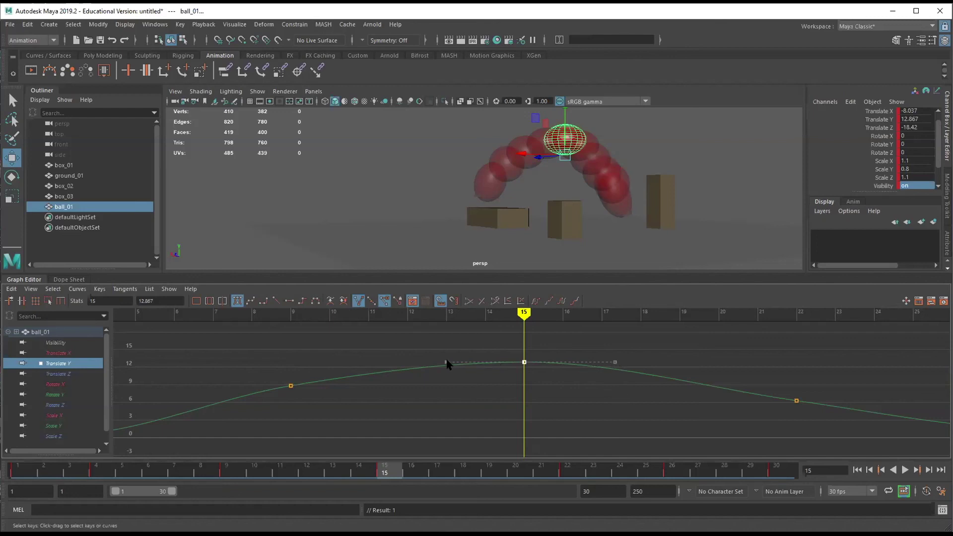
Lengthen the outgoing tangent of the frame 15 Translate Y key to about frame 18.6, keeping it nearly flat
click(614, 362)
drag(614, 362, 653, 361)
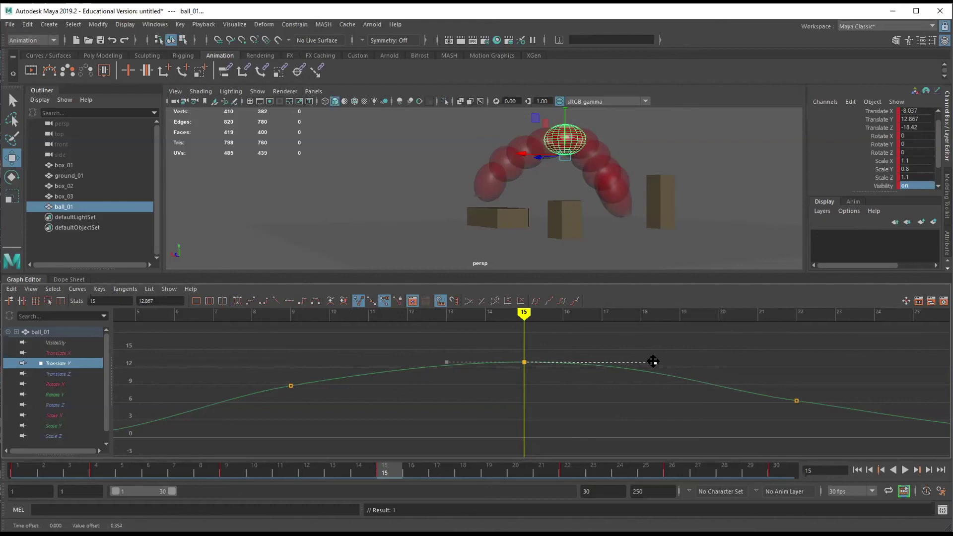
drag(653, 361, 662, 362)
Test tilting the incoming tangent of the frame 15 Translate Y key upward, and level it back to nearly flat
click(446, 362)
drag(445, 359, 429, 335)
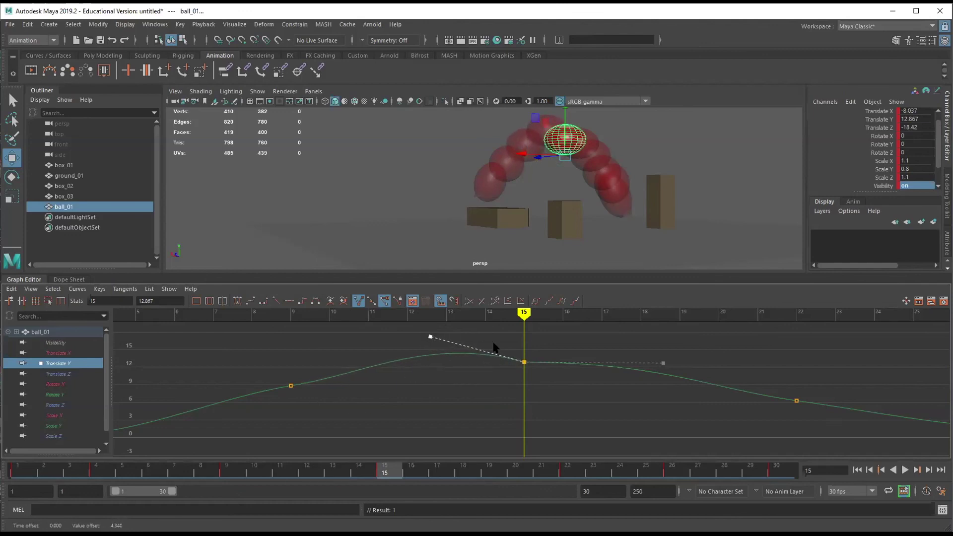
scroll(484, 365, up, 2)
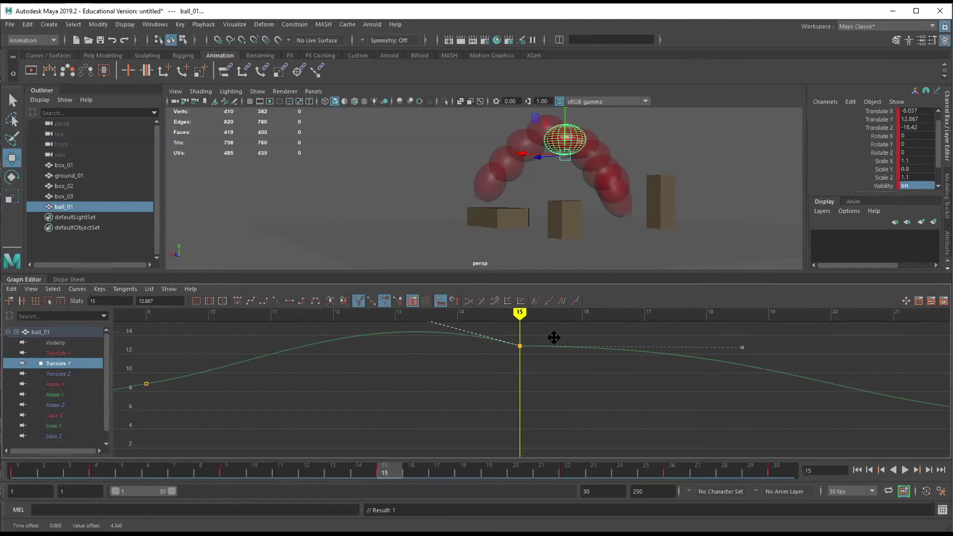
alt+middle_drag(554, 337, 561, 381)
scroll(446, 385, up, 2)
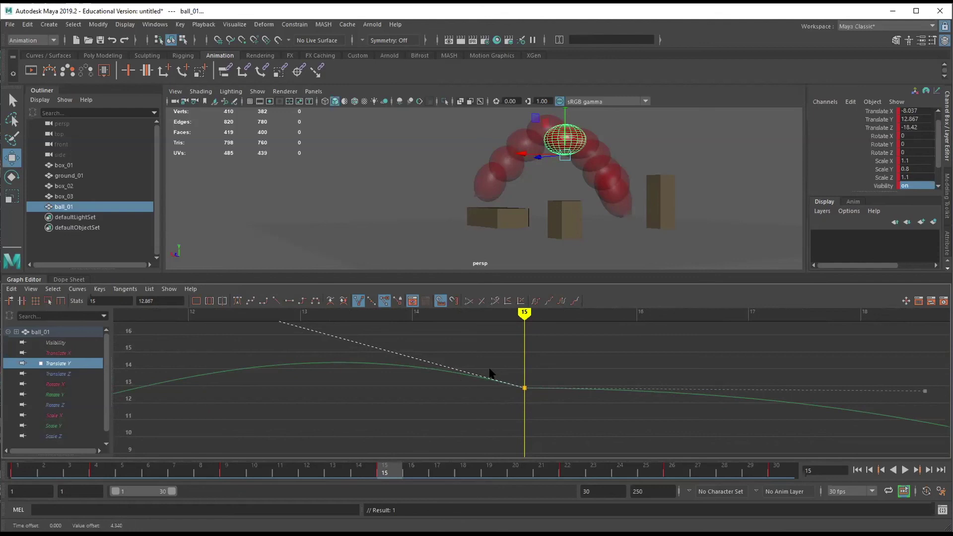
key(f)
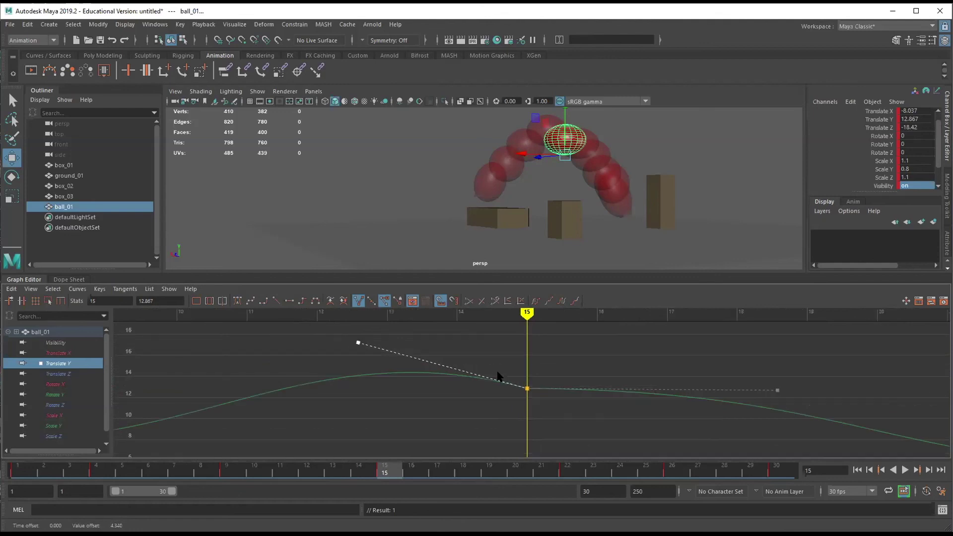
drag(357, 343, 363, 385)
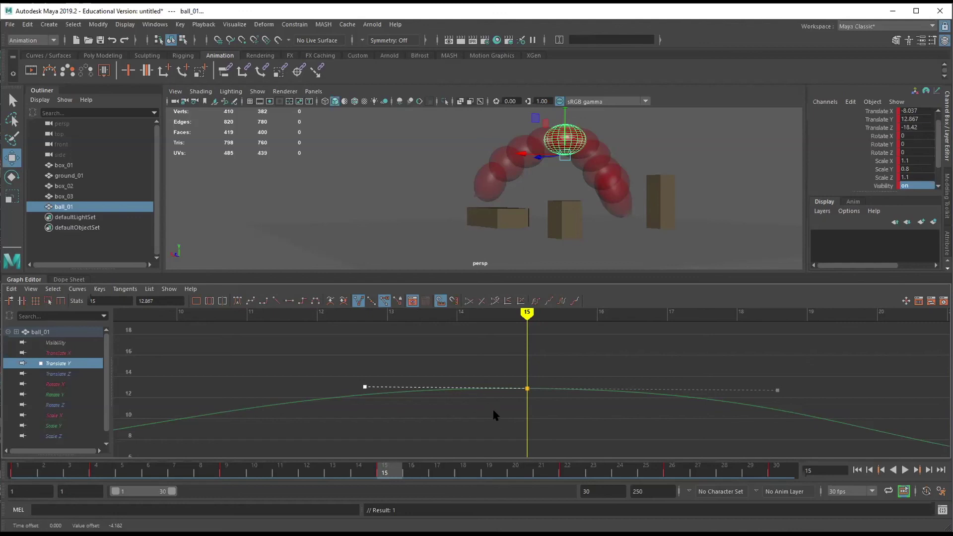
Widen the bounce peak at frame 15 by lengthening its incoming tangent to about frame 11.4 and its outgoing tangent to about frame 19
scroll(521, 387, down, 2)
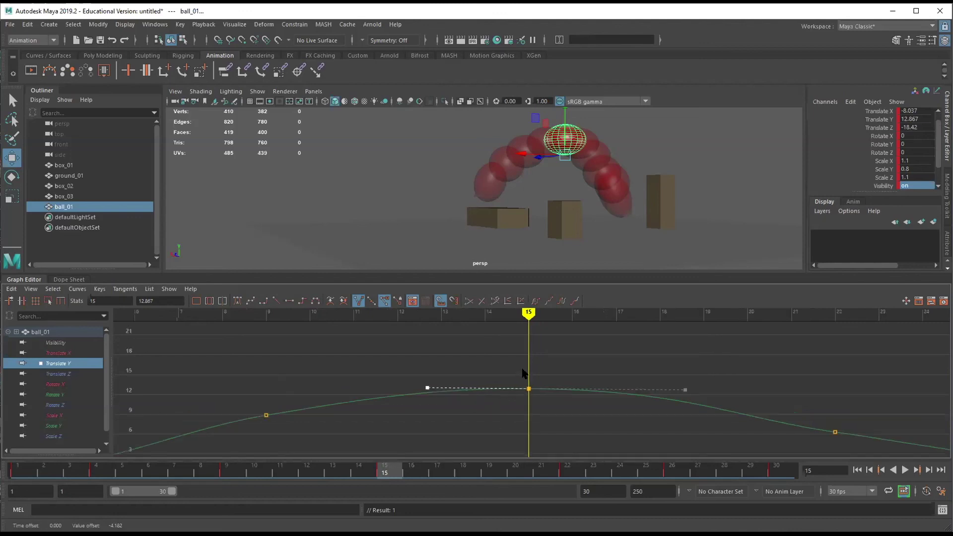
scroll(492, 415, up, 2)
alt+middle_drag(485, 405, 526, 375)
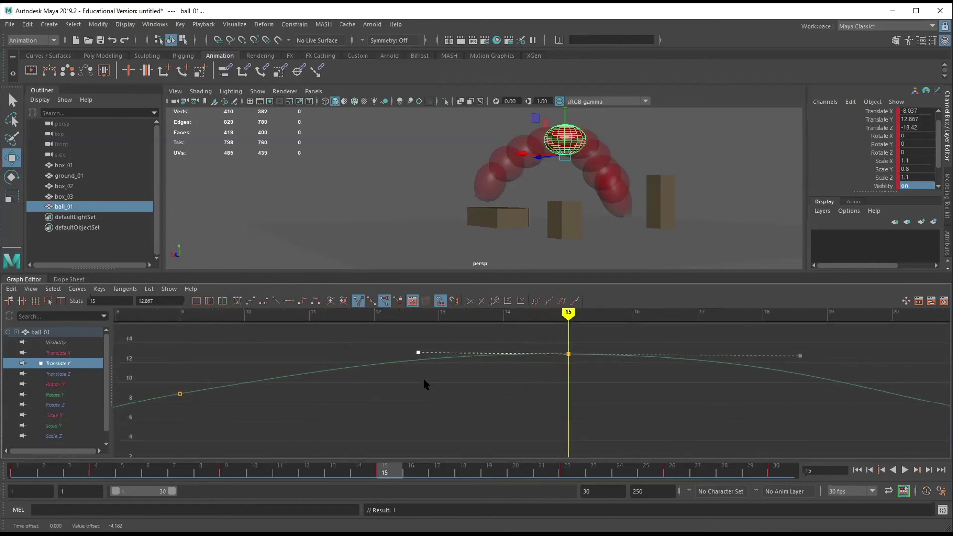
click(418, 353)
drag(417, 351, 331, 355)
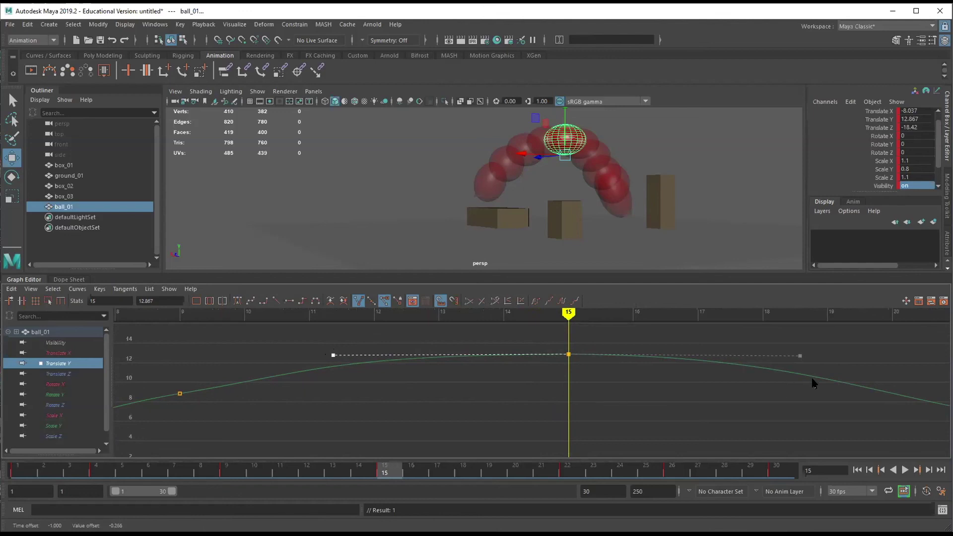
drag(800, 356, 822, 356)
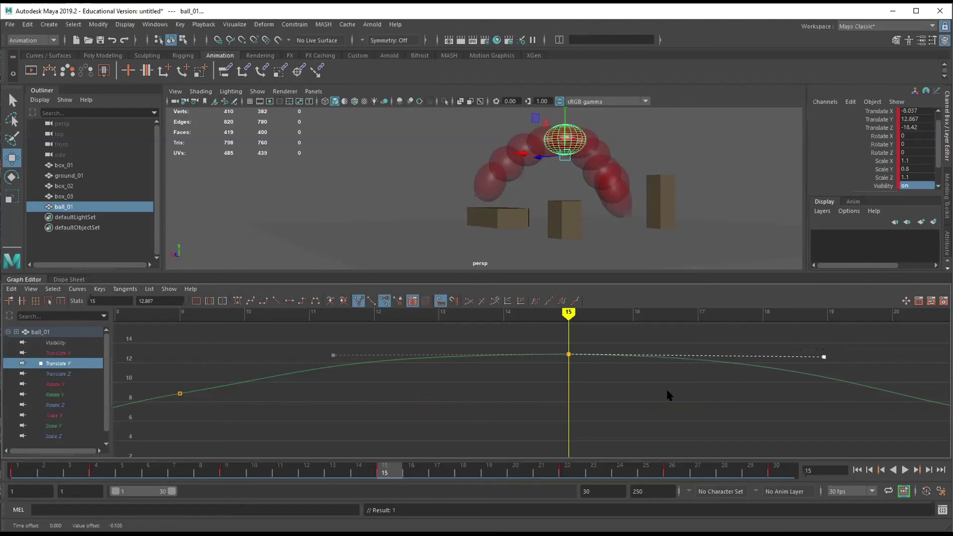
Try linear tangents on the frame 9 Translate Y key, and undo the change
scroll(665, 394, down, 3)
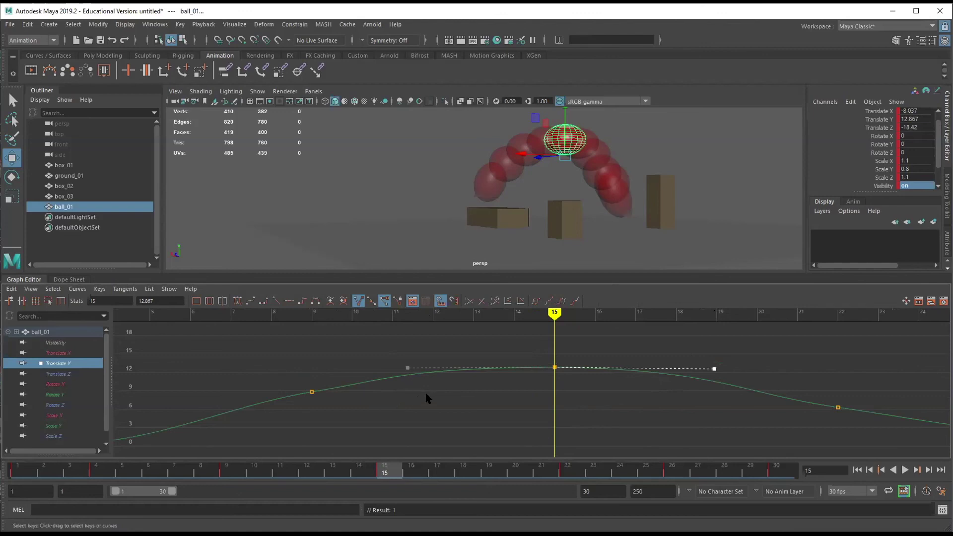
scroll(425, 396, down, 2)
alt+middle_drag(462, 401, 625, 383)
scroll(438, 372, up, 5)
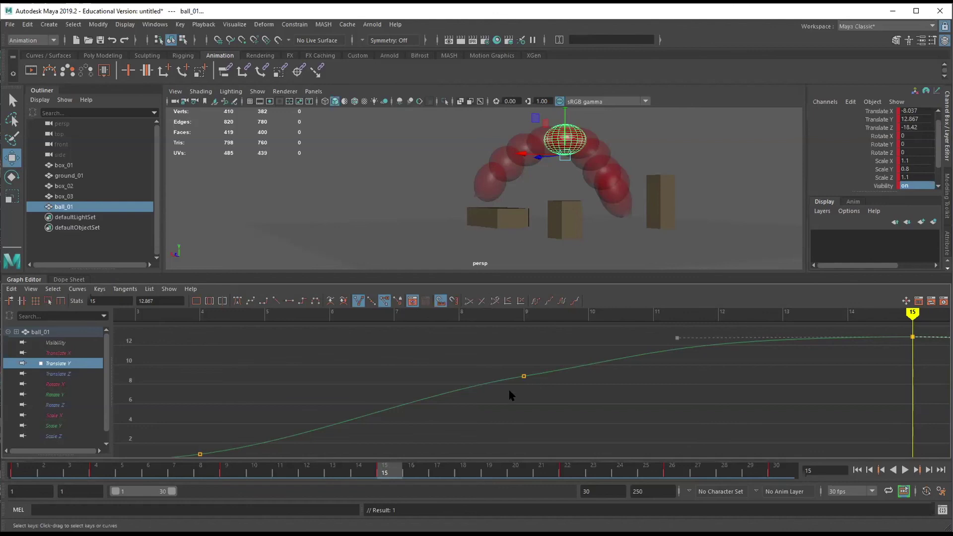
drag(504, 357, 546, 397)
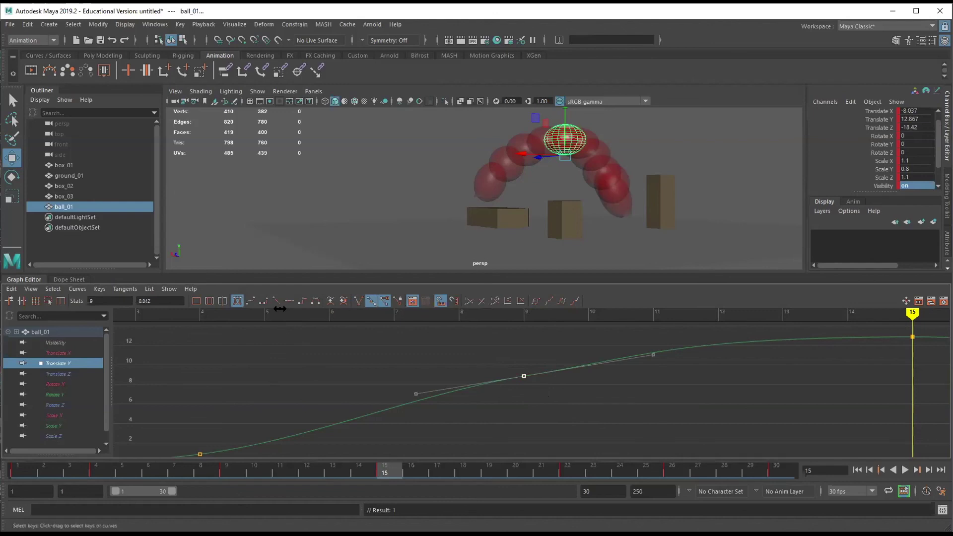
click(126, 289)
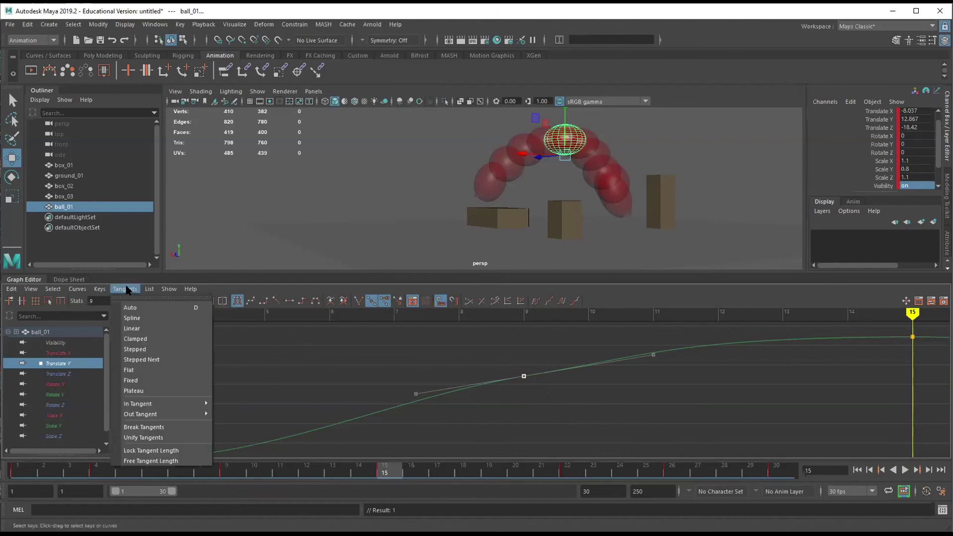
click(130, 328)
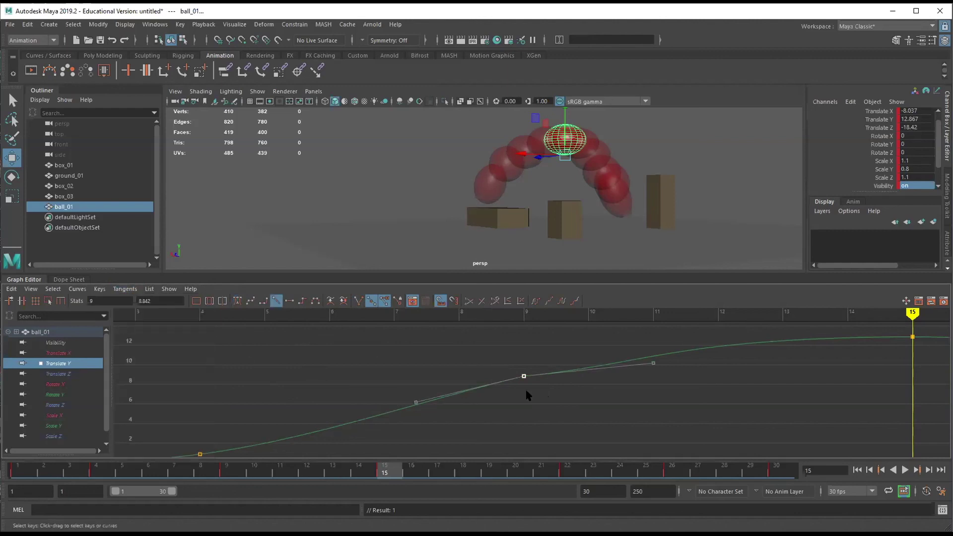
click(572, 424)
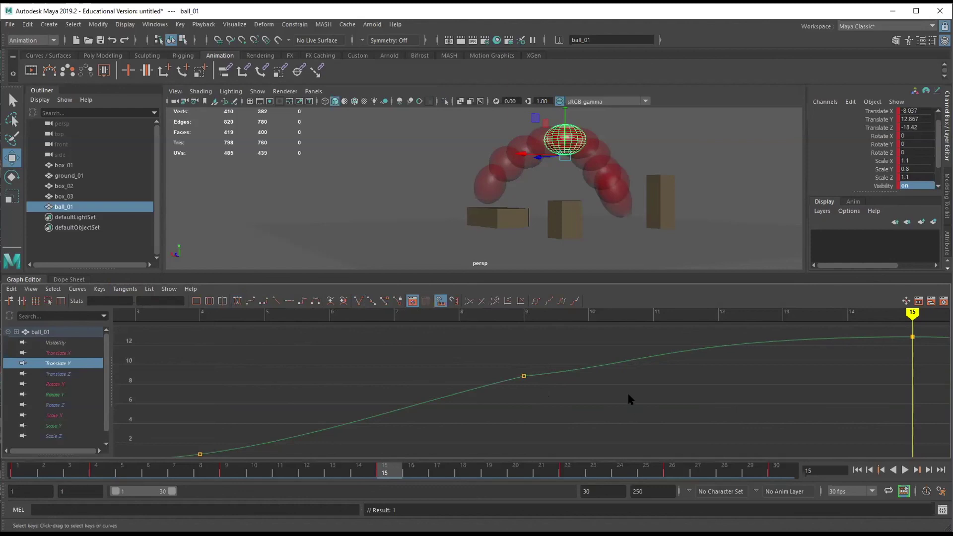
key(ctrl+z)
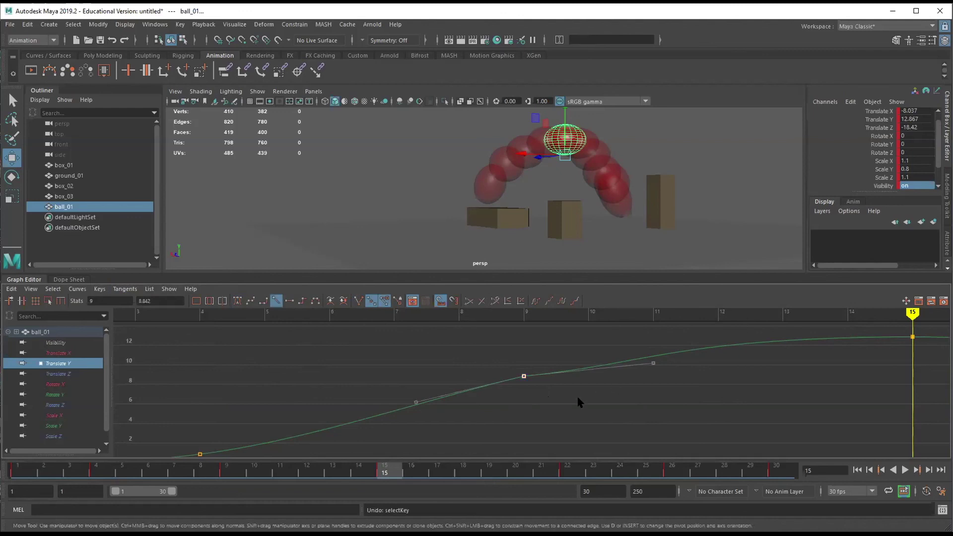
key(ctrl+z)
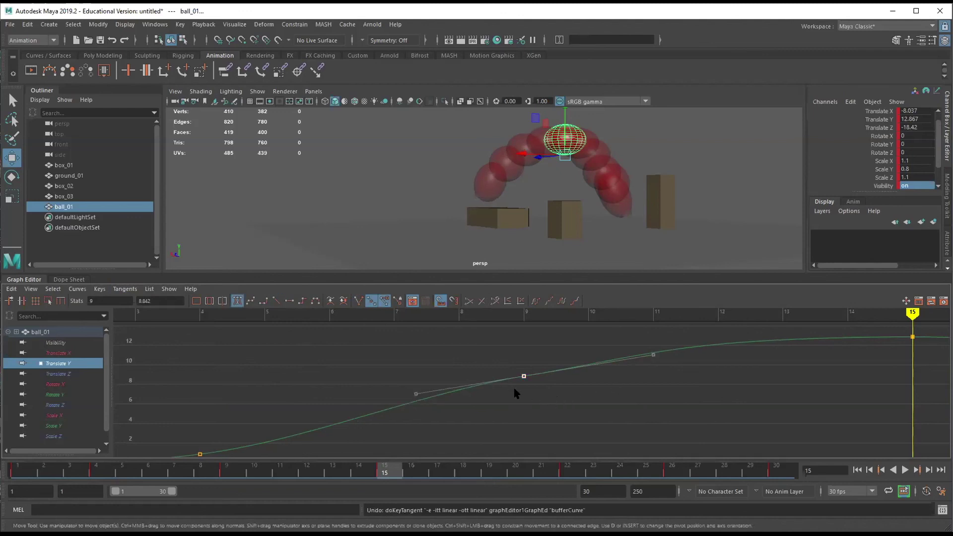
Break the tangents of the frame 9 Translate Y key, steepening the incoming handle at about frame 7.4 and shortening the outgoing one to about frame 9.5
right_click(525, 378)
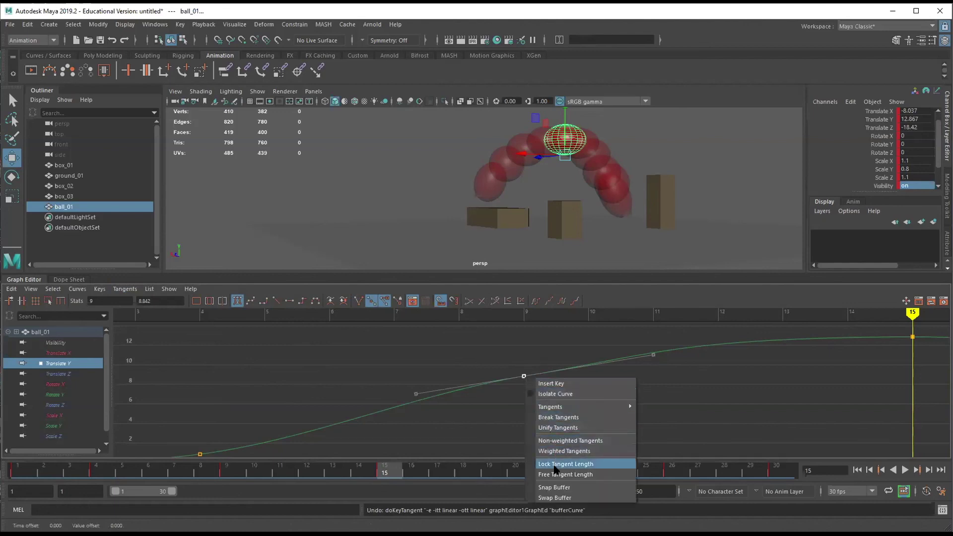
click(558, 416)
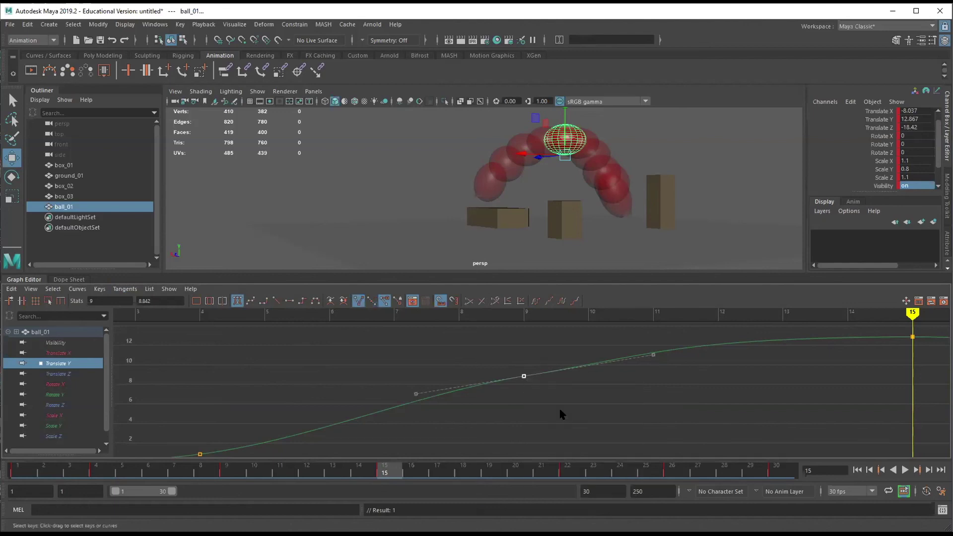
drag(651, 354, 606, 357)
drag(416, 393, 417, 405)
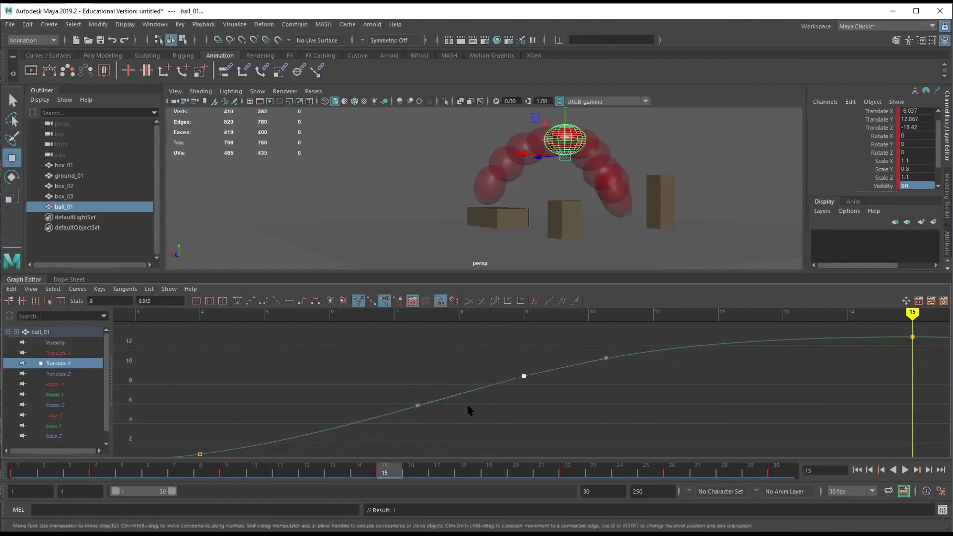
mouse_move(606, 358)
mouse_down()
mouse_move(546, 367)
mouse_move(556, 368)
mouse_up()
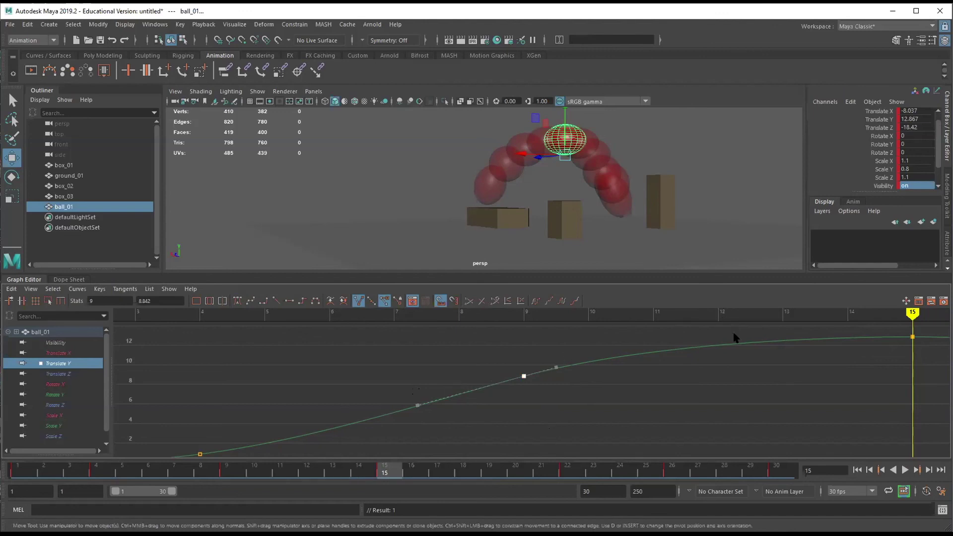
Break the tangents of the frame 22 Translate Y key and shorten them to about frame 21.1 incoming and frame 22.9 outgoing
alt+middle_drag(767, 365, 176, 388)
alt+middle_drag(544, 370, 453, 329)
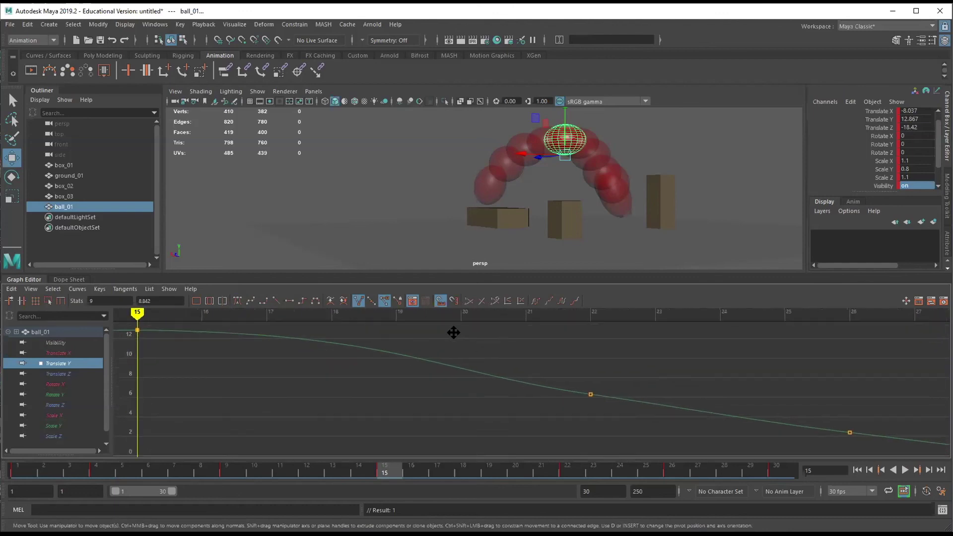
drag(611, 415, 566, 384)
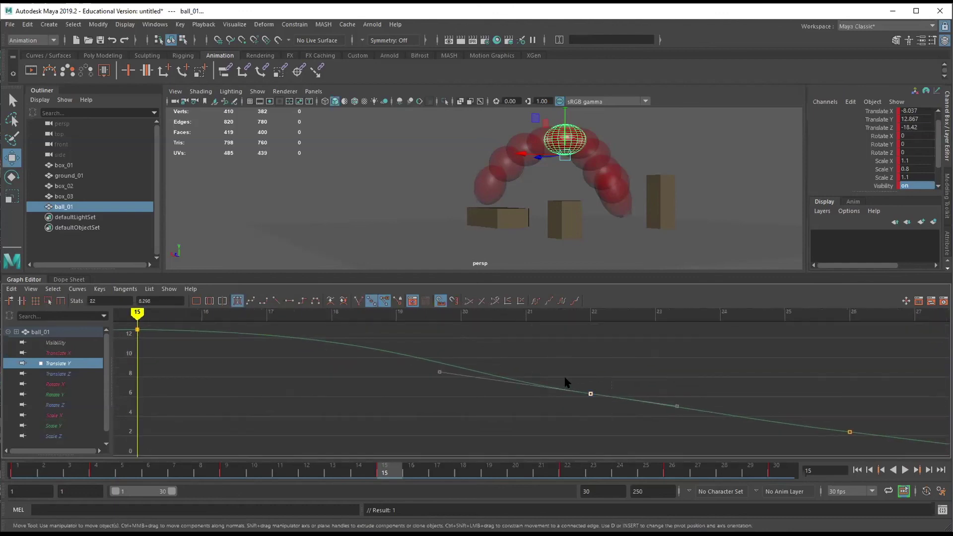
right_click(596, 396)
mouse_move(618, 423)
click(720, 425)
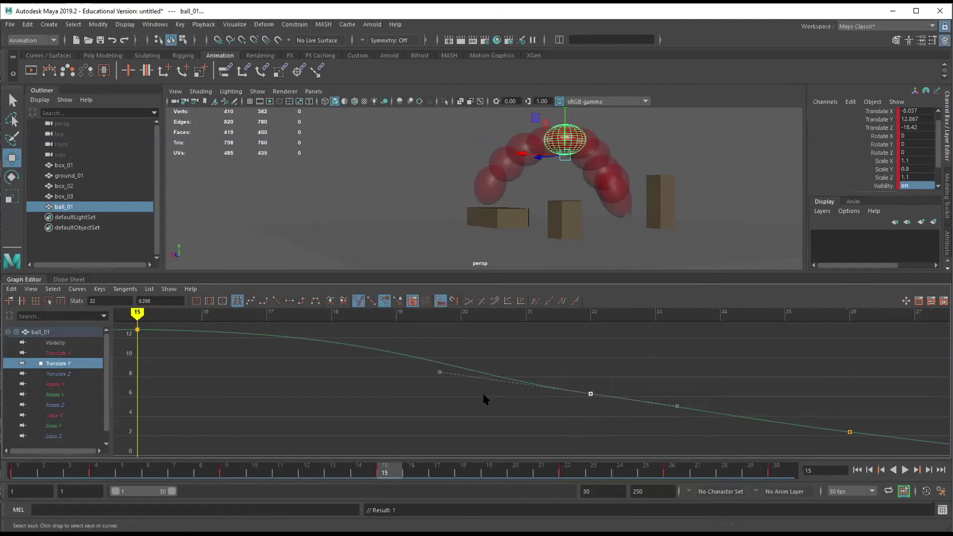
click(438, 372)
drag(437, 372, 531, 382)
drag(675, 406, 650, 405)
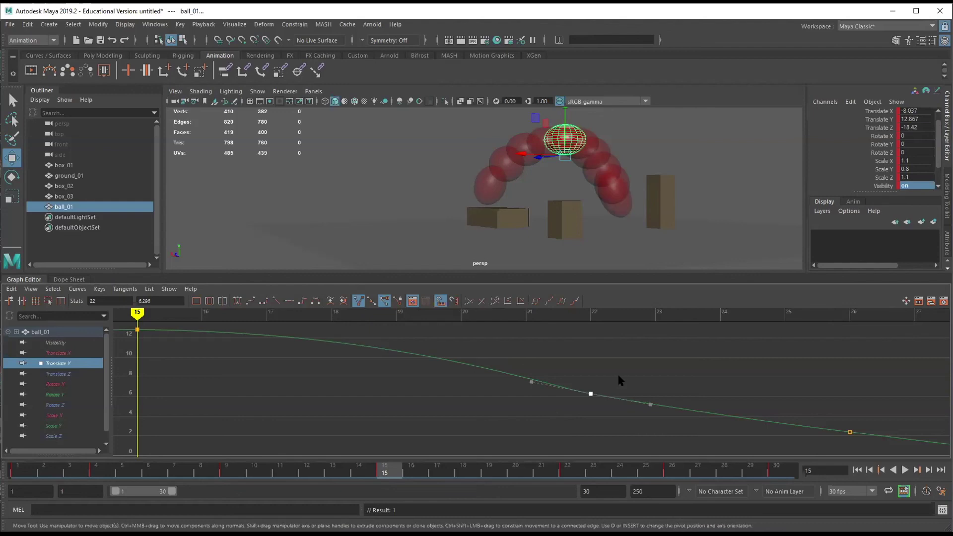
Examine the reshaped Translate Y curve on both sides of the bounce peak at frame 15
scroll(620, 381, down, 2)
alt+middle_drag(687, 396, 718, 382)
alt+middle_drag(477, 397, 568, 396)
alt+middle_drag(414, 397, 672, 387)
alt+middle_drag(611, 387, 685, 394)
alt+right_drag(684, 393, 712, 359)
alt+middle_drag(713, 359, 397, 468)
alt+middle_drag(499, 383, 472, 400)
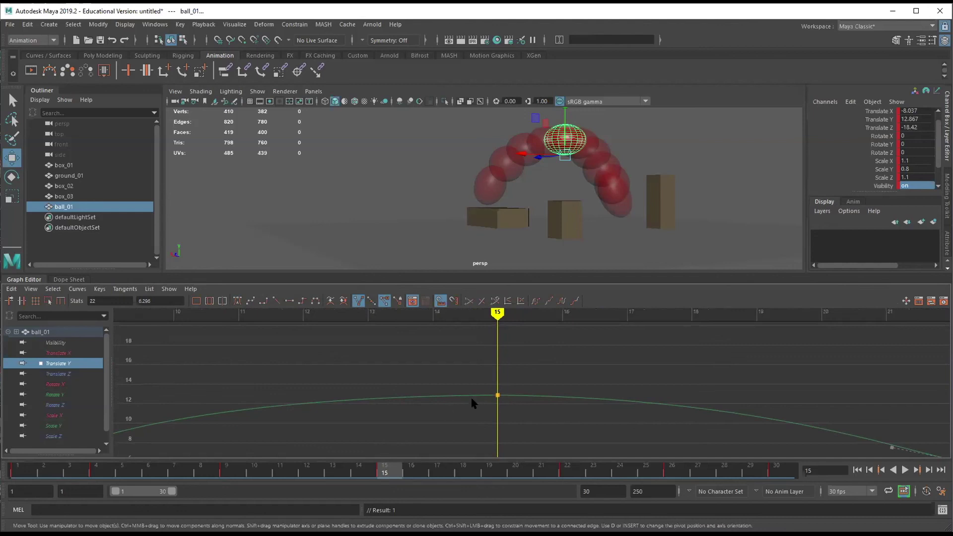
scroll(531, 383, down, 3)
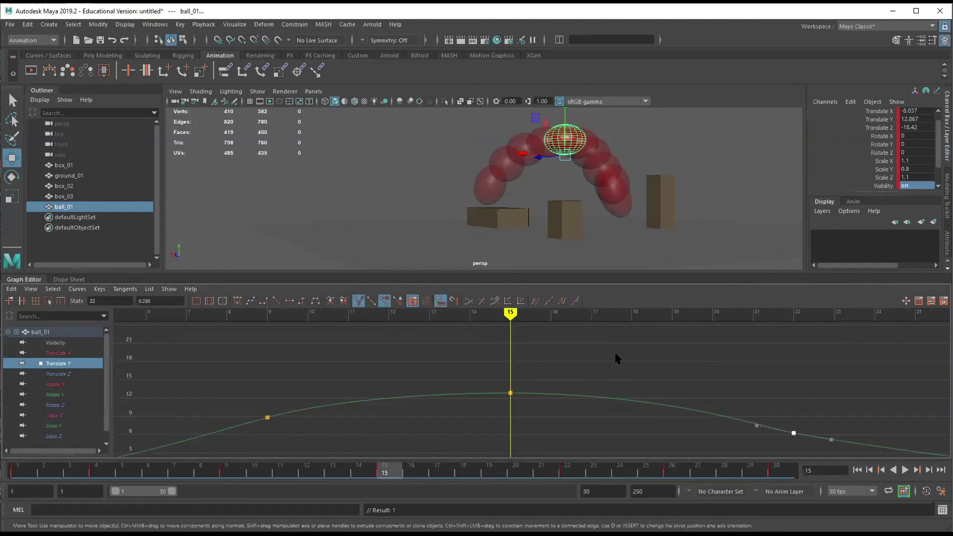
Shrink the Graph Editor to enlarge the viewport, return to the first frame, and turn off ghosting for the ball
drag(389, 272, 395, 427)
alt+drag(506, 387, 600, 244)
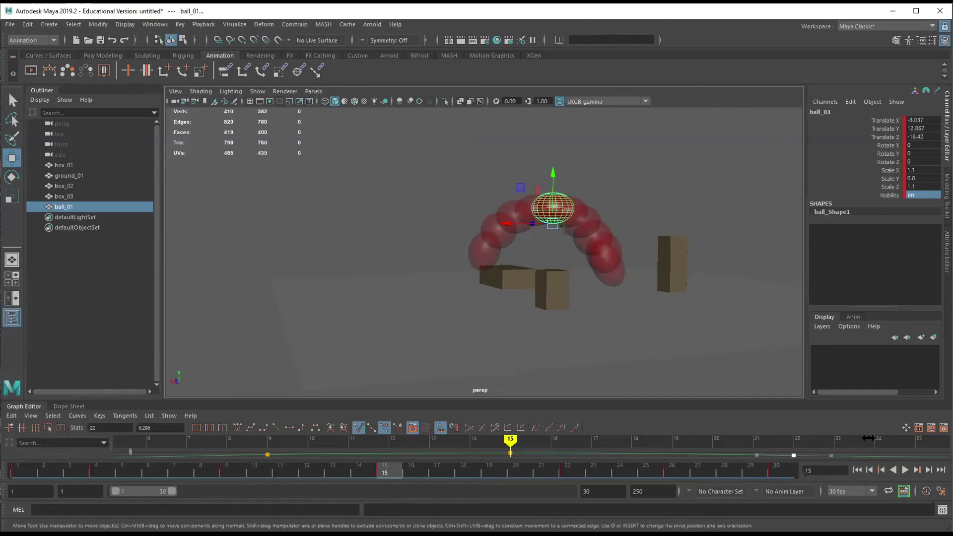
click(858, 470)
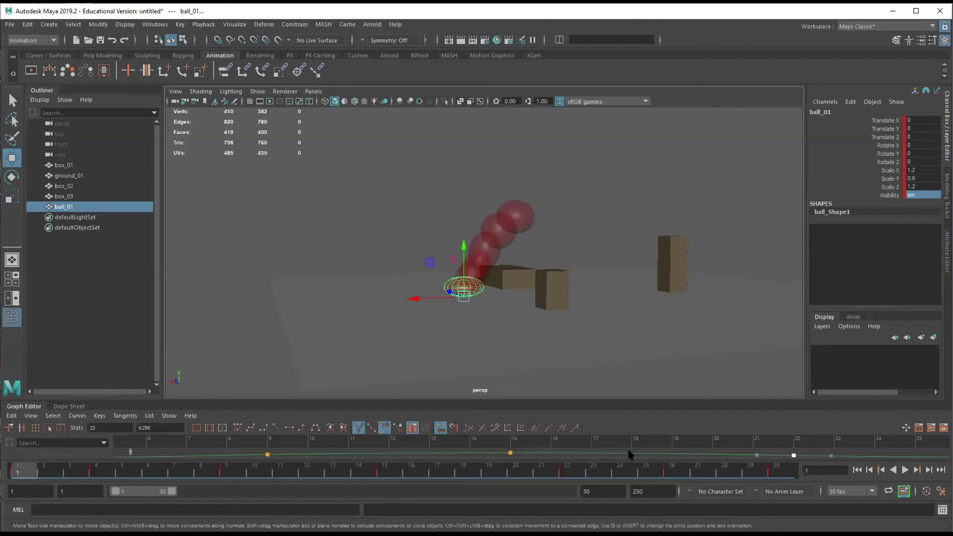
alt+drag(613, 319, 614, 322)
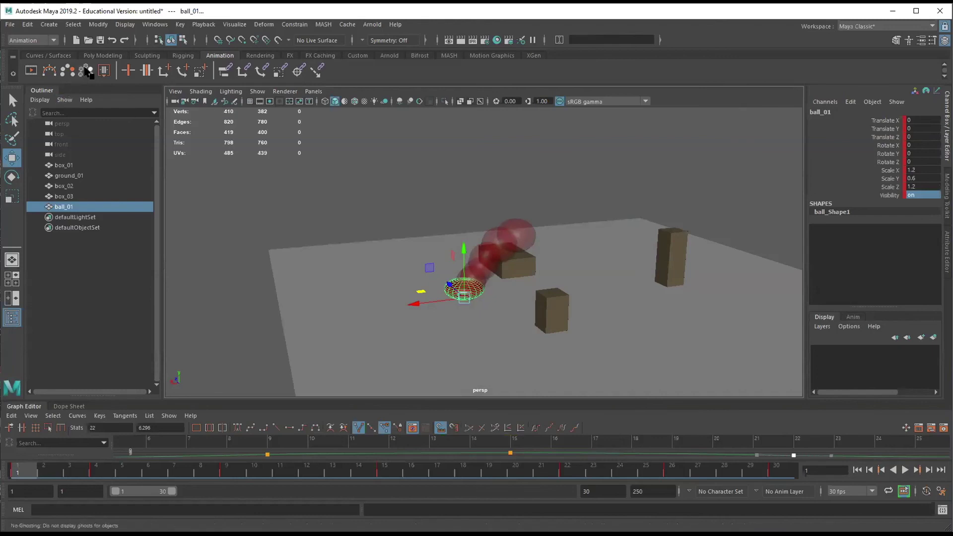
click(85, 71)
Deselect the ball and play the bounce at the current playback speed, viewing it from different angles, and stop playback
alt+drag(357, 255, 526, 233)
click(477, 221)
click(905, 470)
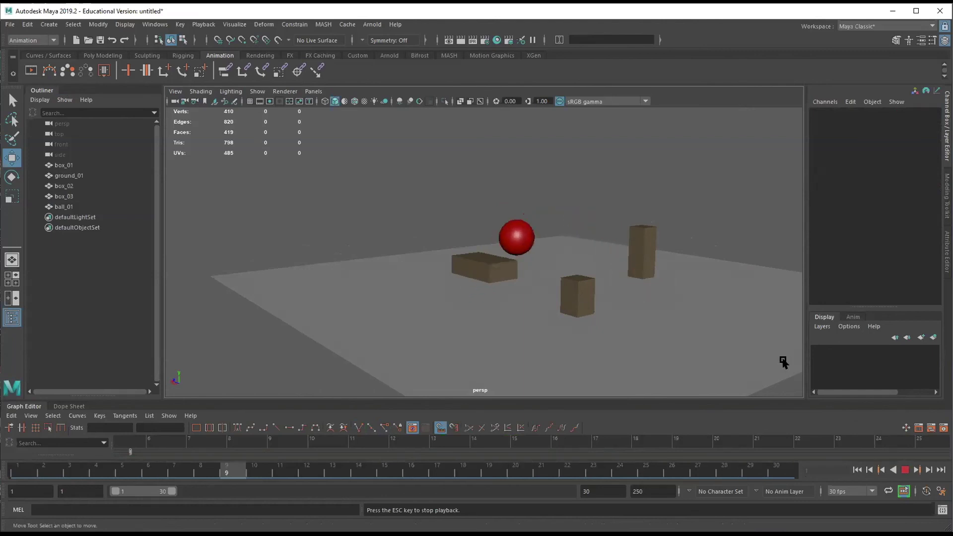
alt+drag(747, 320, 714, 319)
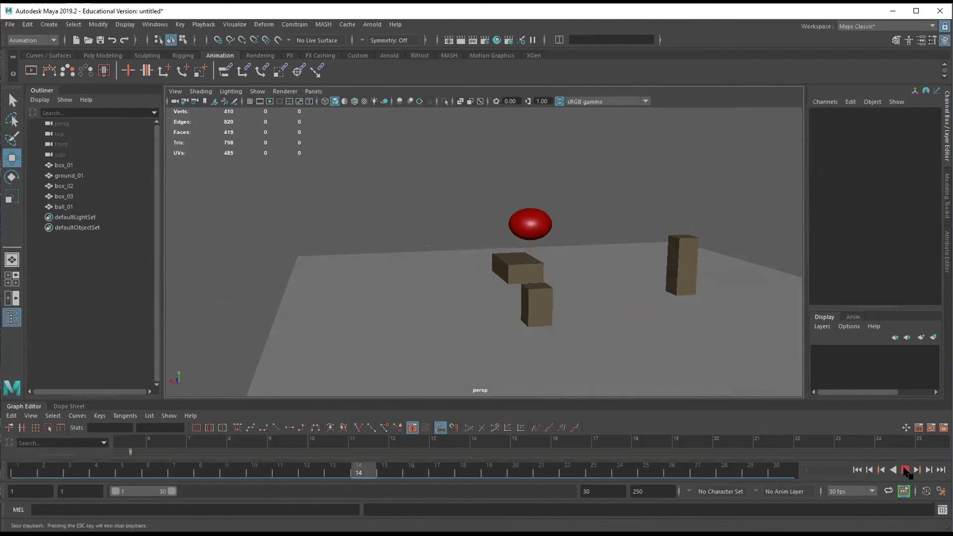
key(Escape)
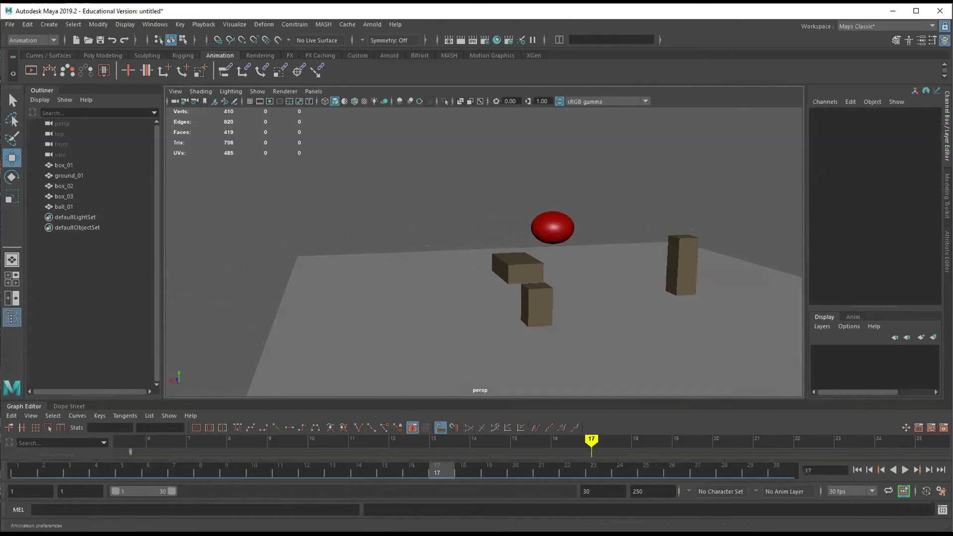
Set the playback speed to 30 fps x 1 in the Time Slider preferences and save them
click(941, 490)
click(404, 312)
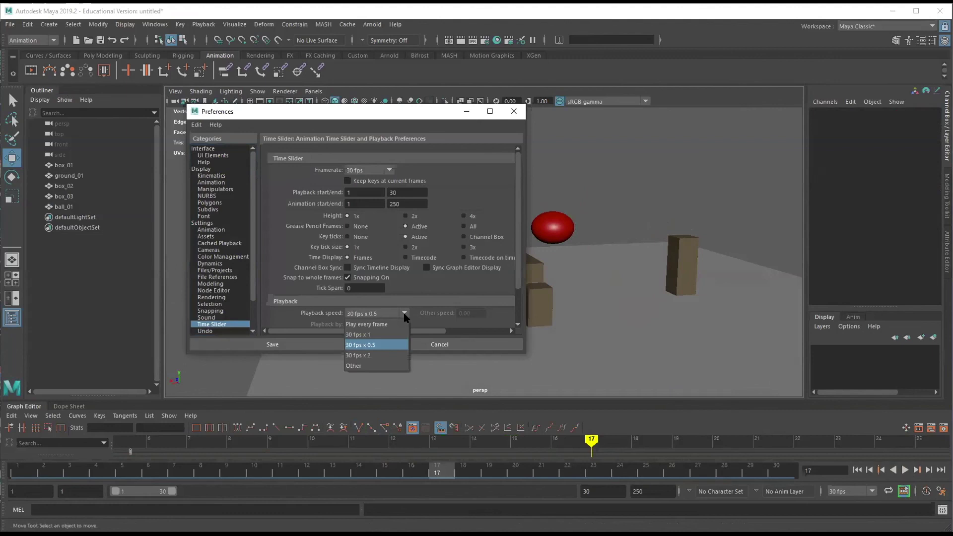
click(382, 335)
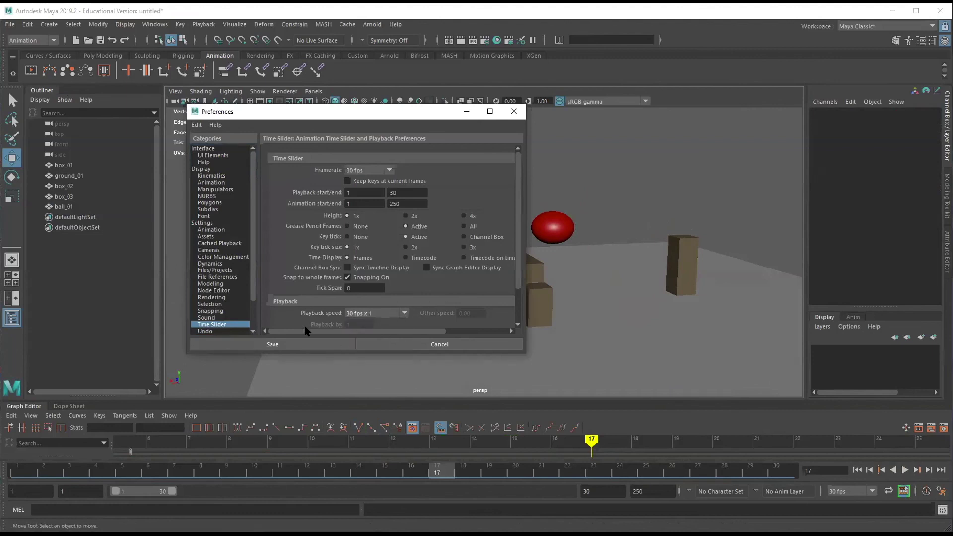
click(300, 344)
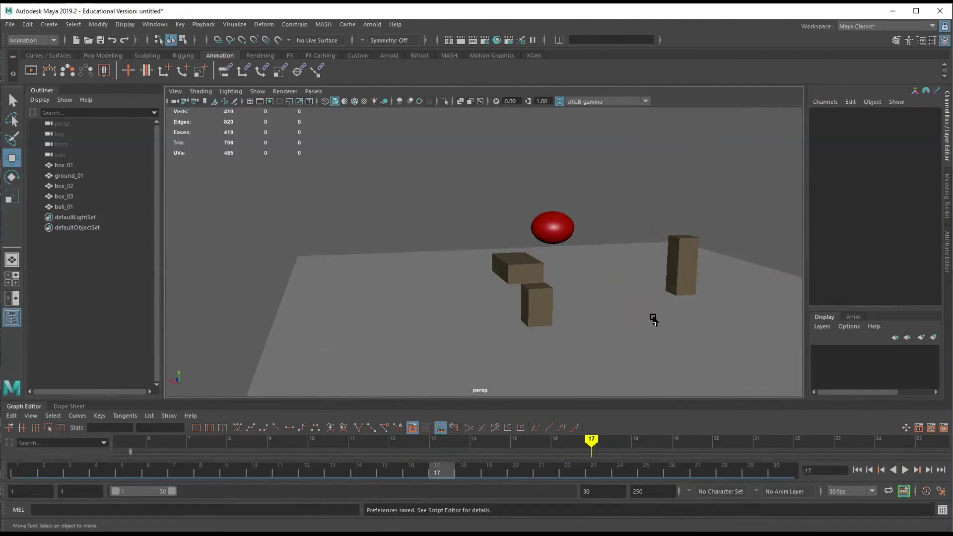
Play the bounce at 30 fps x 1 while checking it from several angles, and stop playback
alt+drag(650, 314, 676, 321)
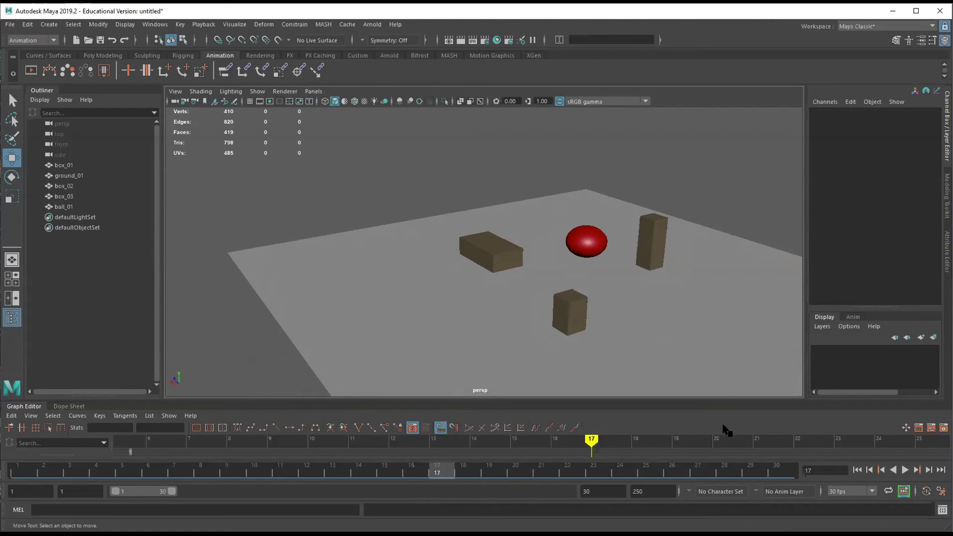
click(905, 470)
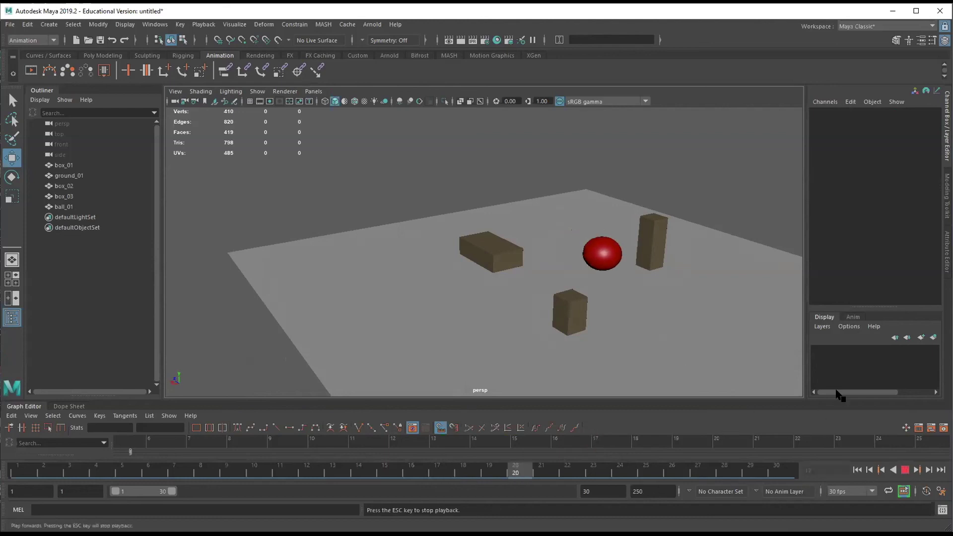
alt+drag(716, 304, 718, 250)
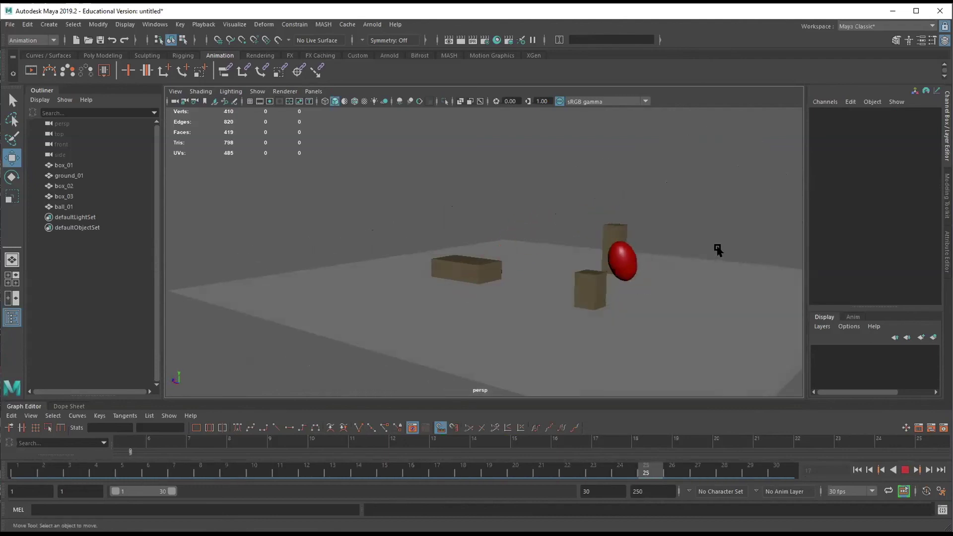
click(905, 470)
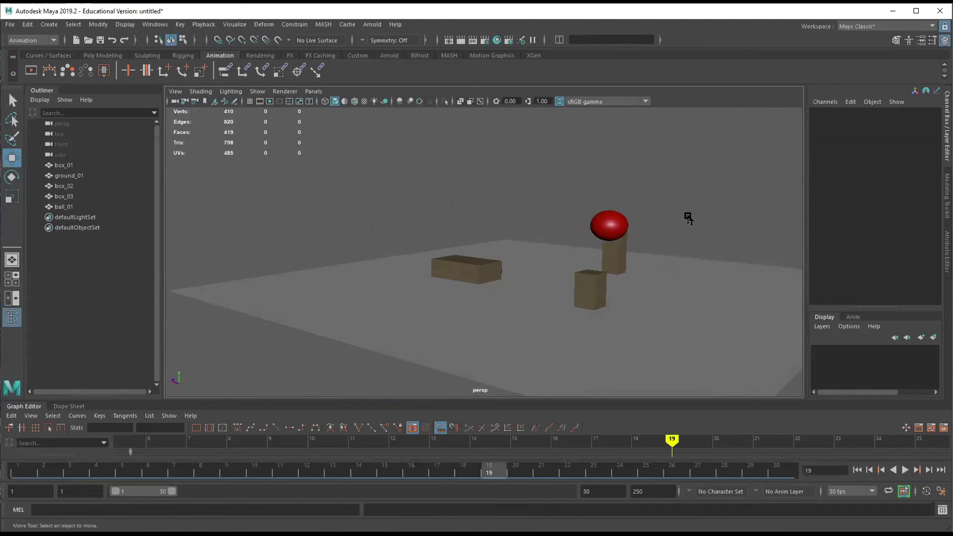
alt+drag(691, 196, 663, 188)
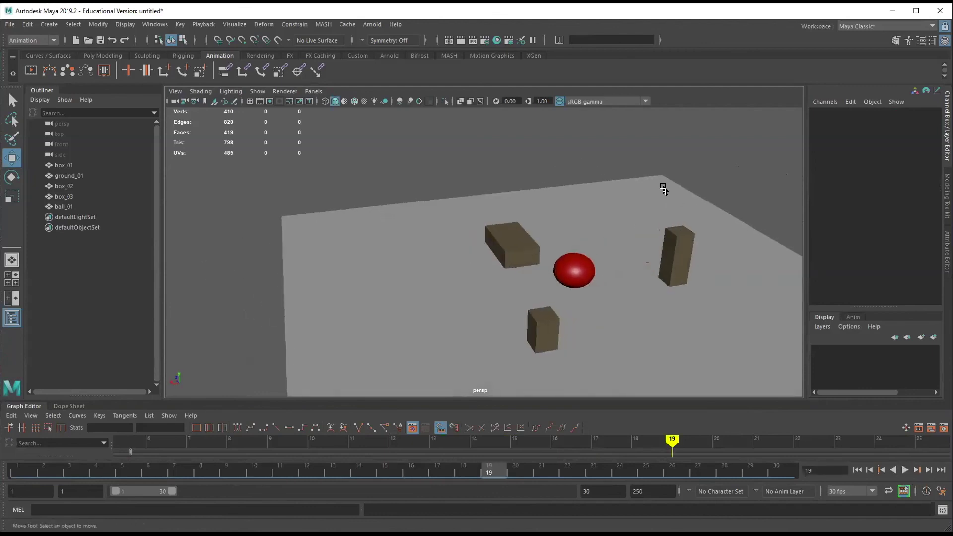